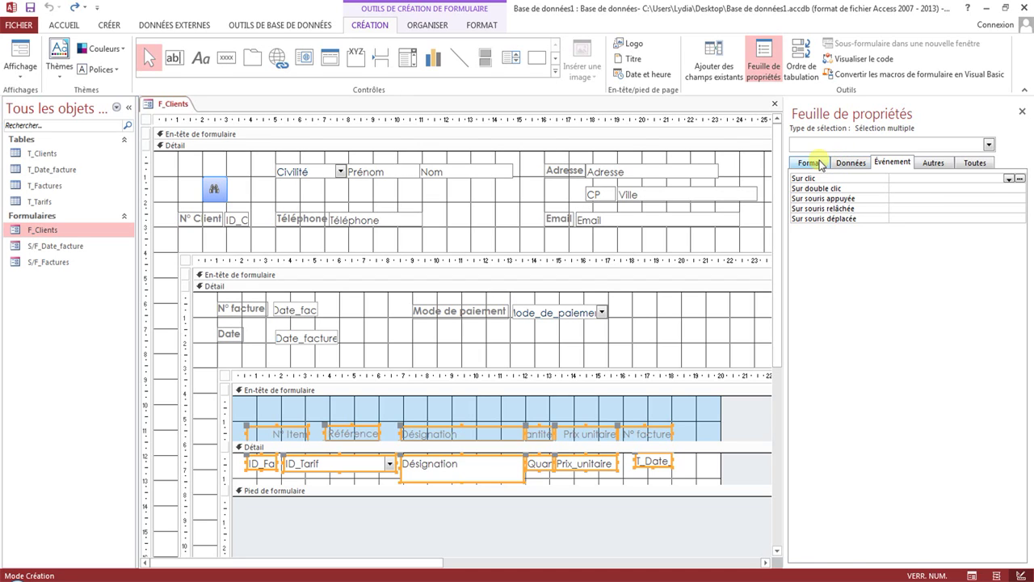
# Step: Set the height of the selected labels and fields in the innermost invoice subform to 0,556 cm
pyautogui.click(811, 163)
pyautogui.click(896, 198)
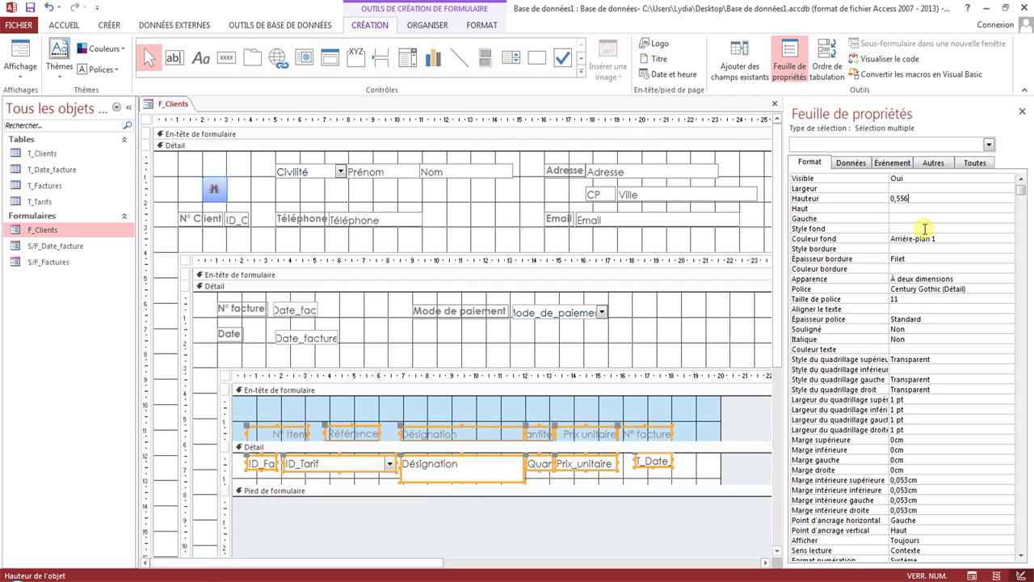
pyautogui.write('0,556')
pyautogui.press('Return')
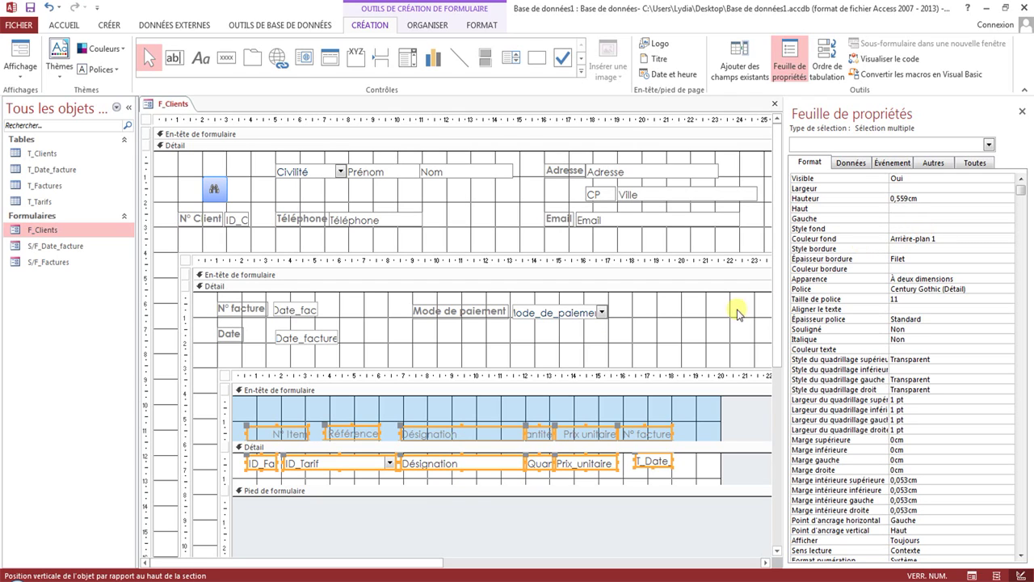
# Step: Size all the column labels in the invoice-line subform header to fit their content
pyautogui.click(271, 419)
pyautogui.moveTo(249, 410); pyautogui.dragTo(687, 437)
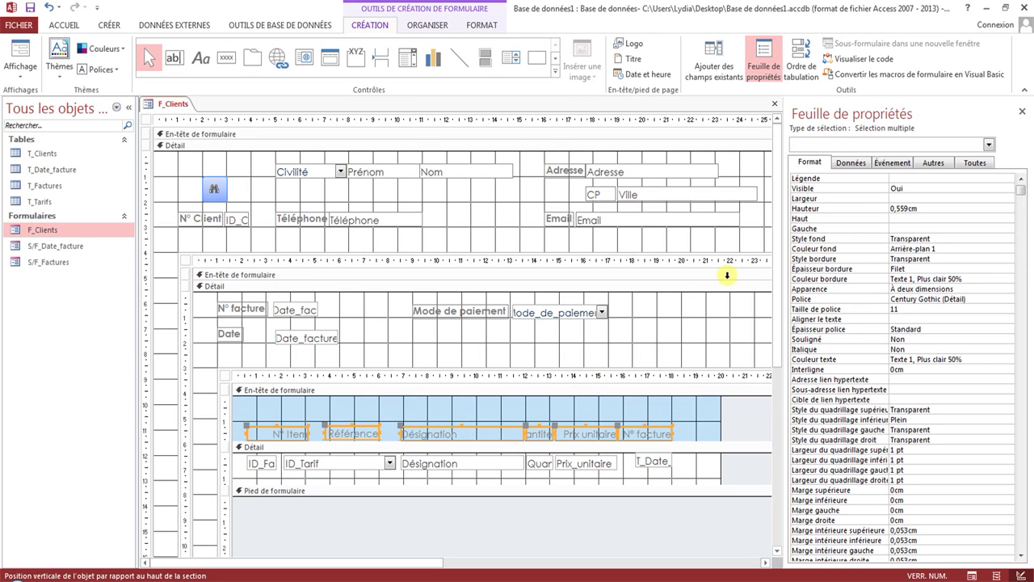
pyautogui.rightClick(616, 430)
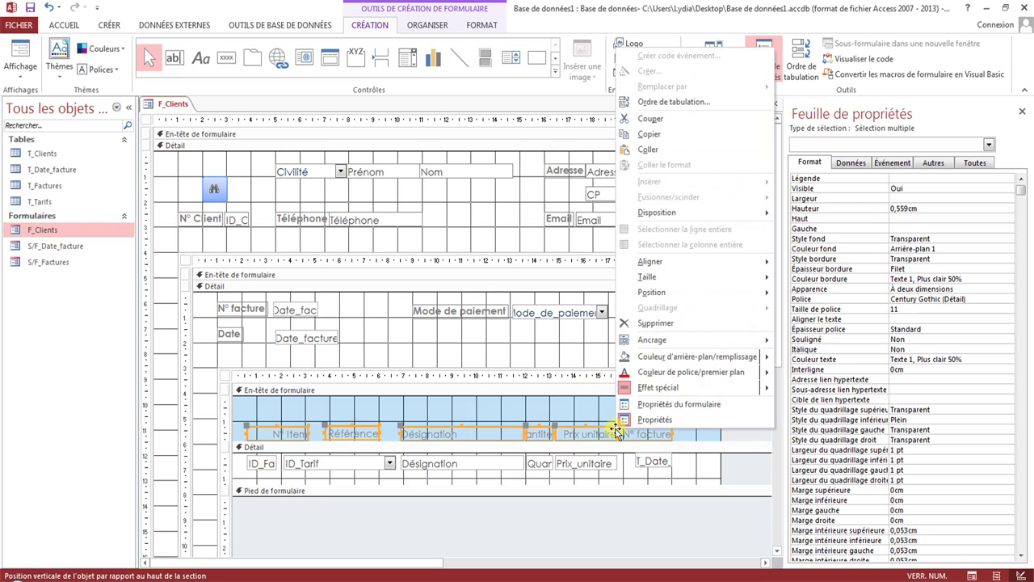
pyautogui.moveTo(683, 278)
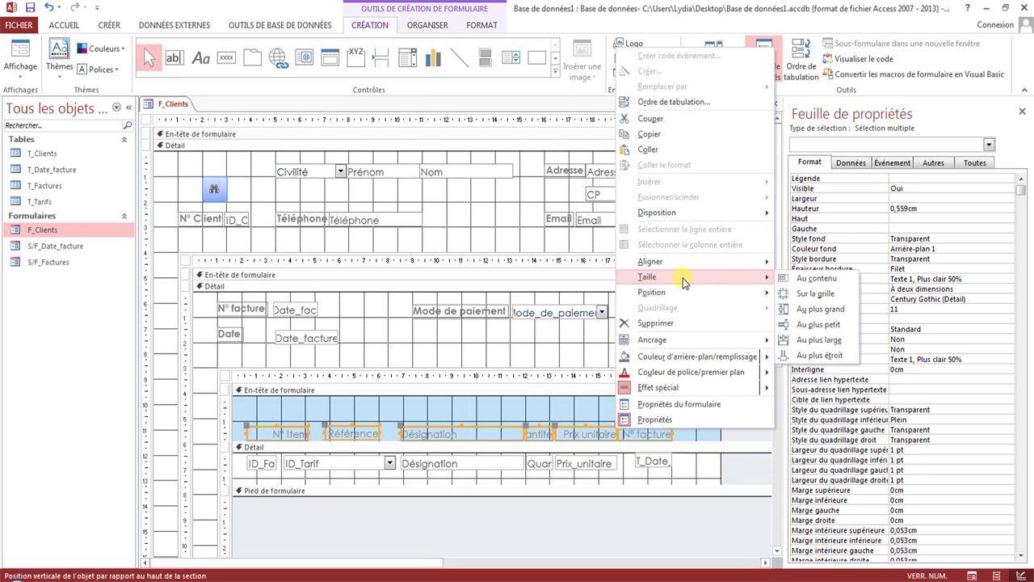
pyautogui.click(803, 280)
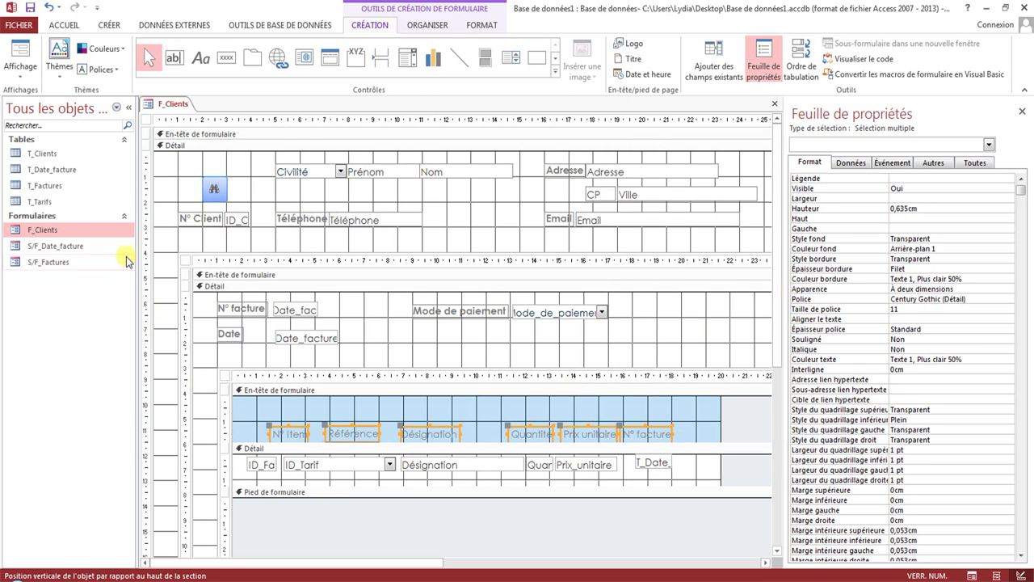
# Step: Set the height of the selected header labels to 0,556 cm
pyautogui.click(933, 210)
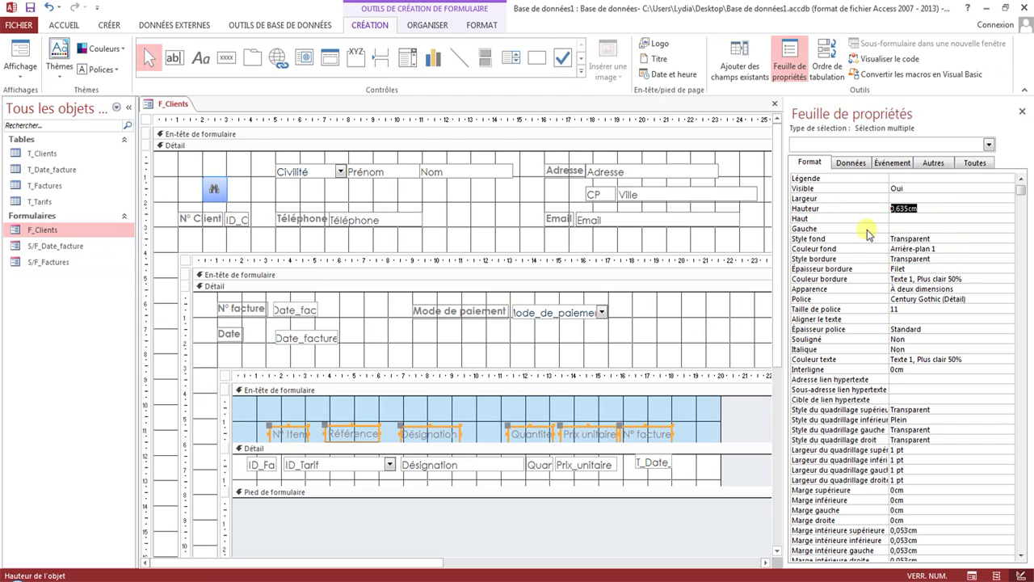
pyautogui.write('0,55')
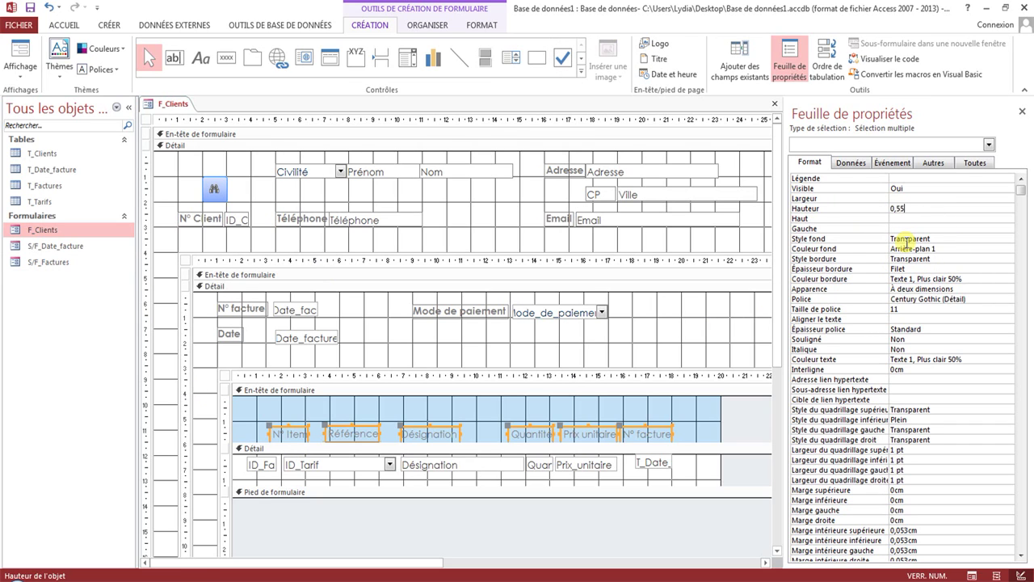
pyautogui.write('6')
pyautogui.press('Return')
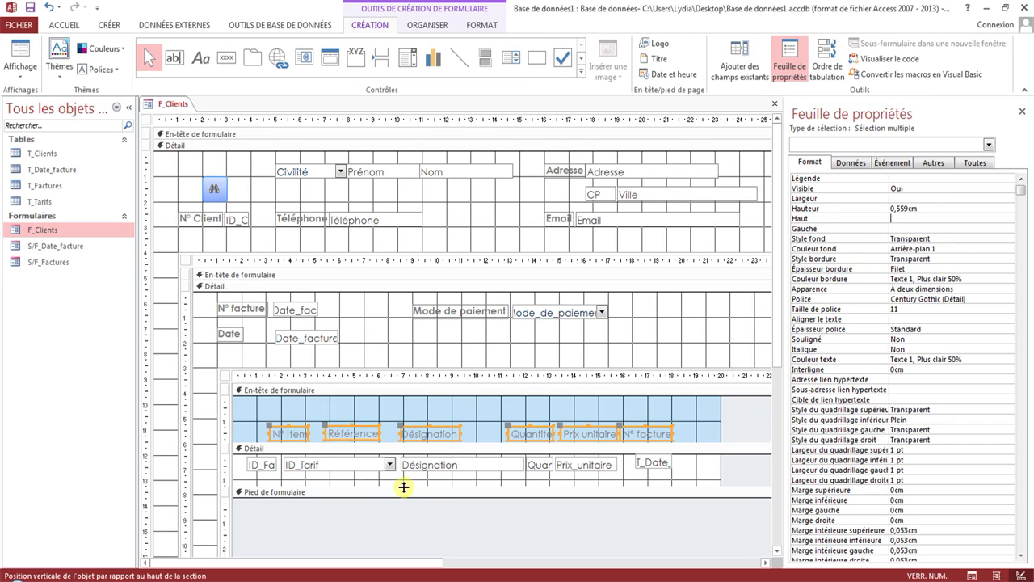
# Step: Make the selected header labels bold and size them to their content again
pyautogui.click(63, 25)
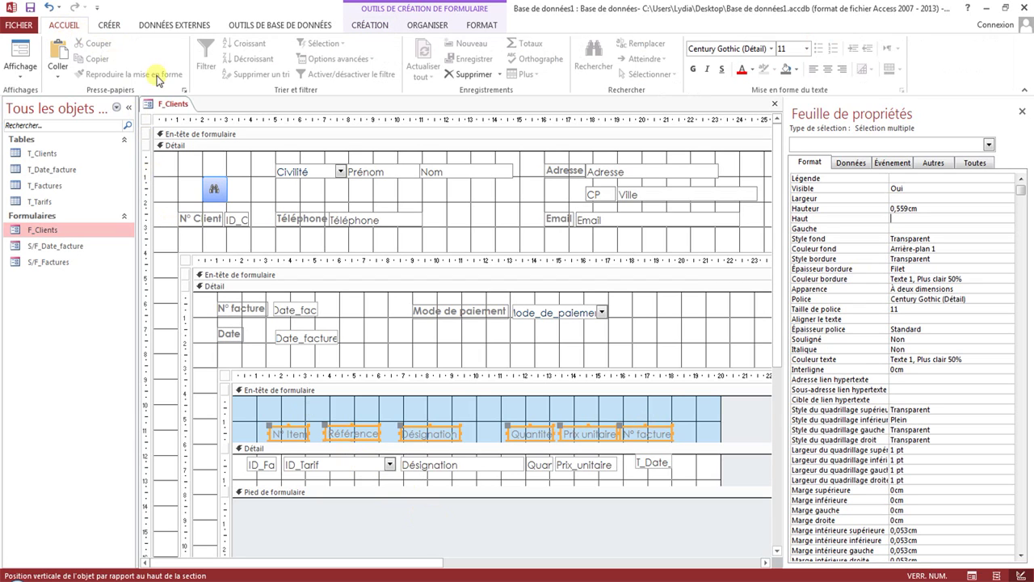
pyautogui.click(369, 26)
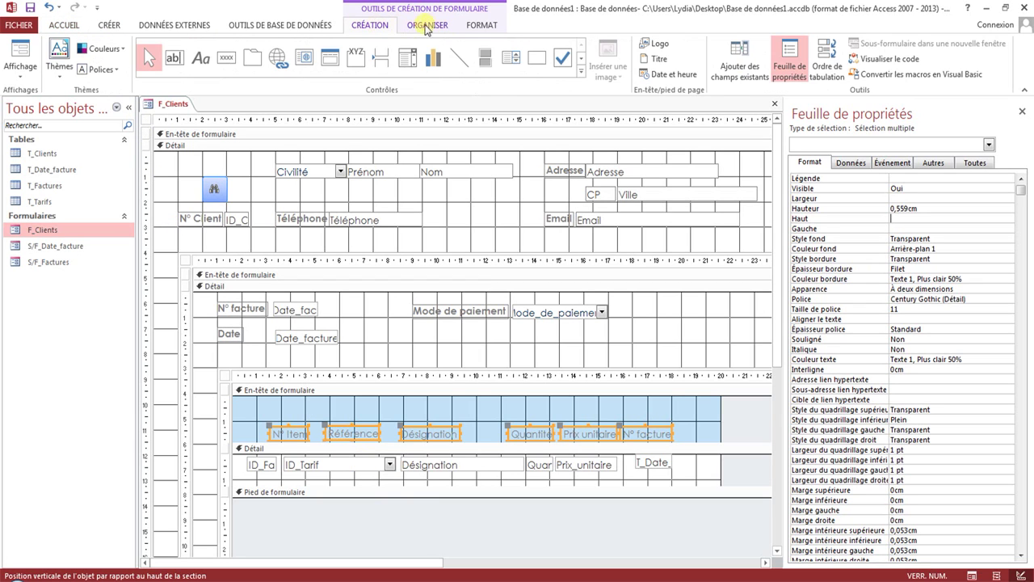
pyautogui.click(427, 25)
pyautogui.click(492, 25)
pyautogui.click(91, 69)
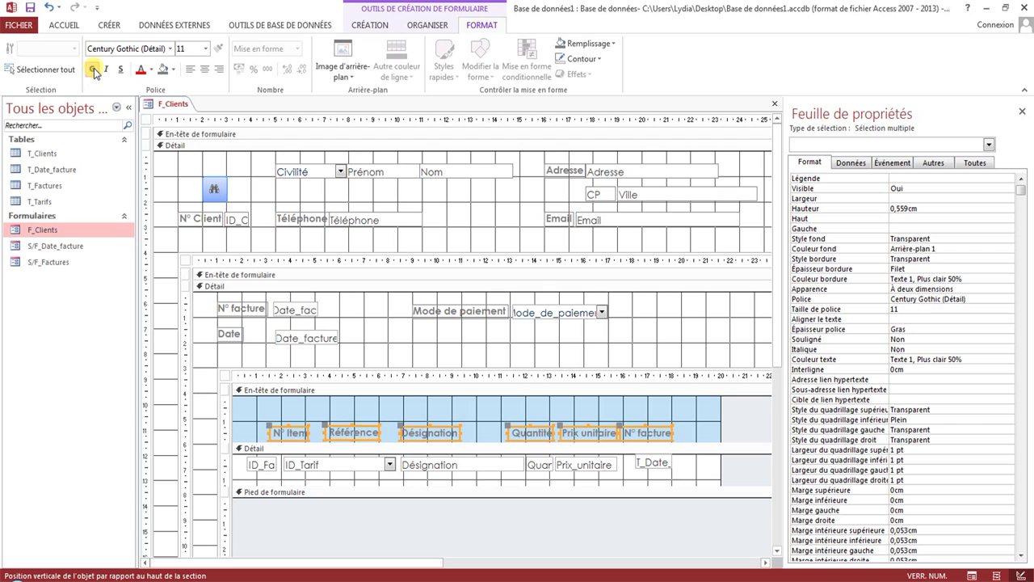
pyautogui.rightClick(379, 428)
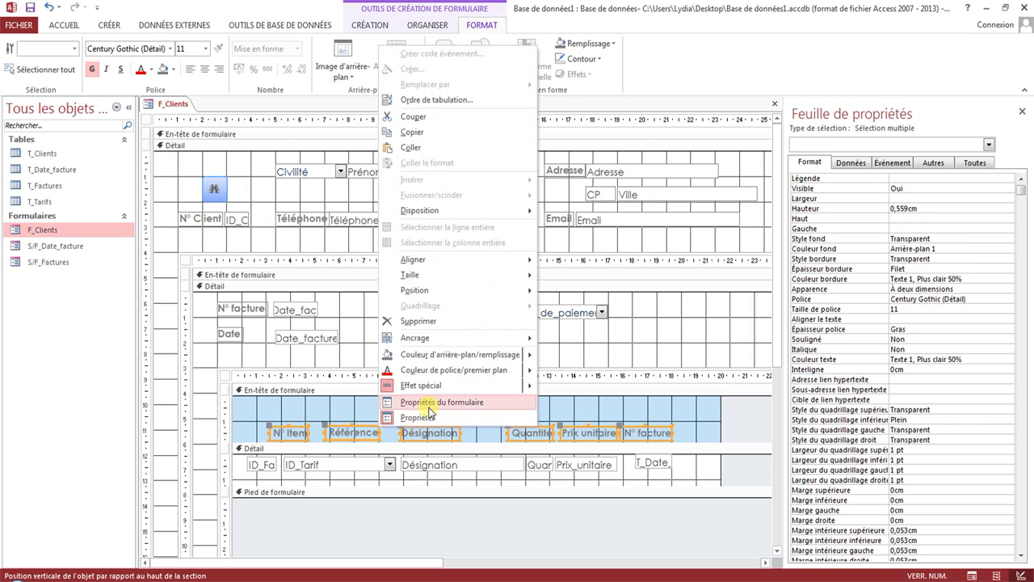
pyautogui.moveTo(481, 276)
pyautogui.click(568, 276)
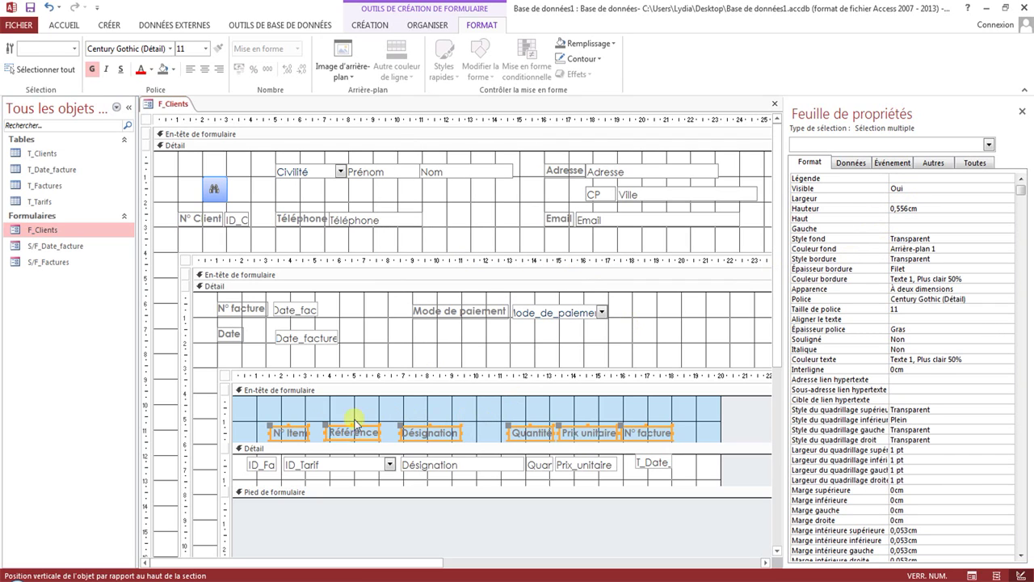
# Step: Align the selected header labels by their top edges
pyautogui.rightClick(296, 427)
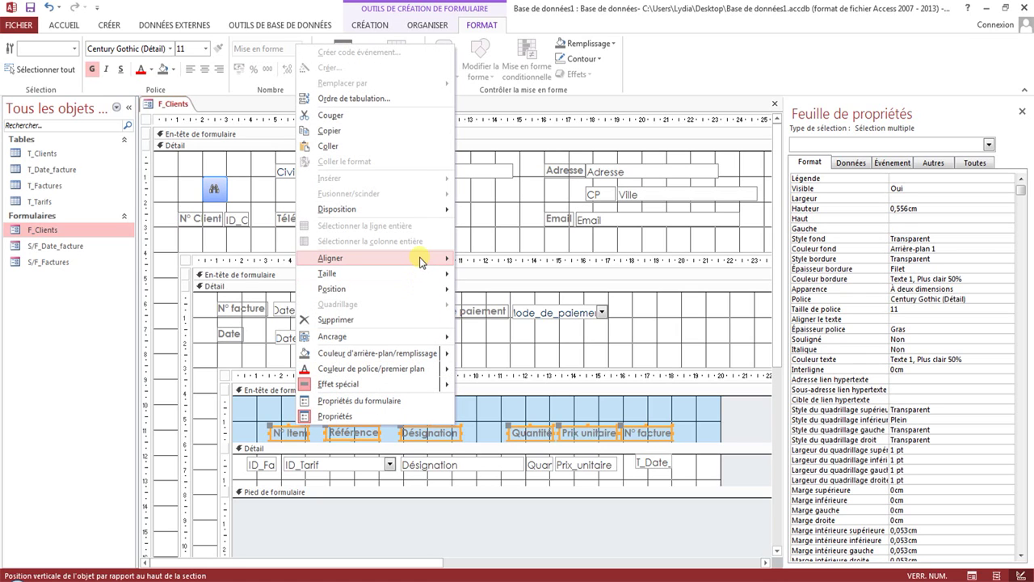
pyautogui.moveTo(421, 259)
pyautogui.click(488, 289)
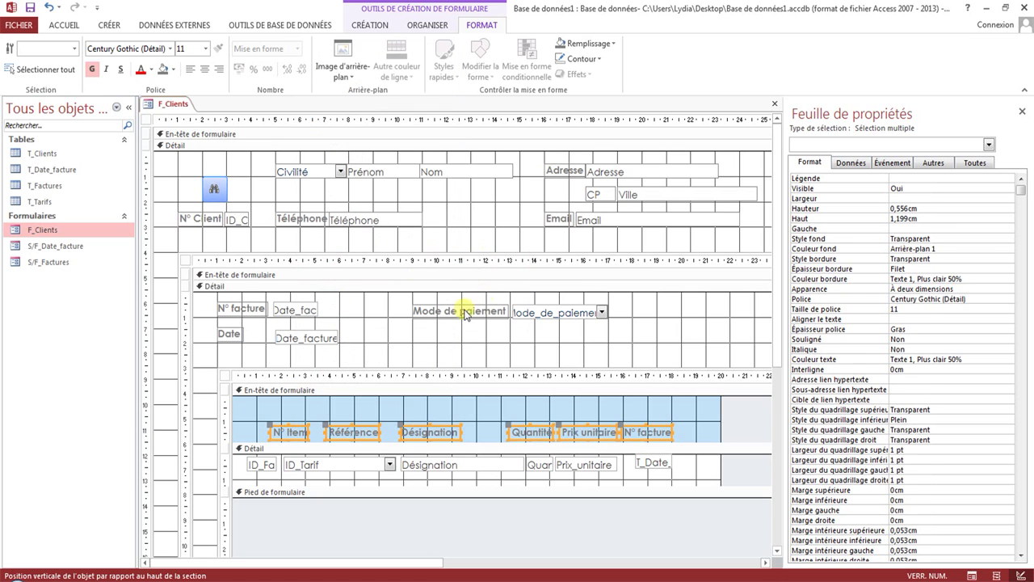
# Step: Move the labels to the upper-left corner of the subform header and shrink the header section to a height of 0,556 cm
pyautogui.moveTo(296, 428); pyautogui.dragTo(265, 396)
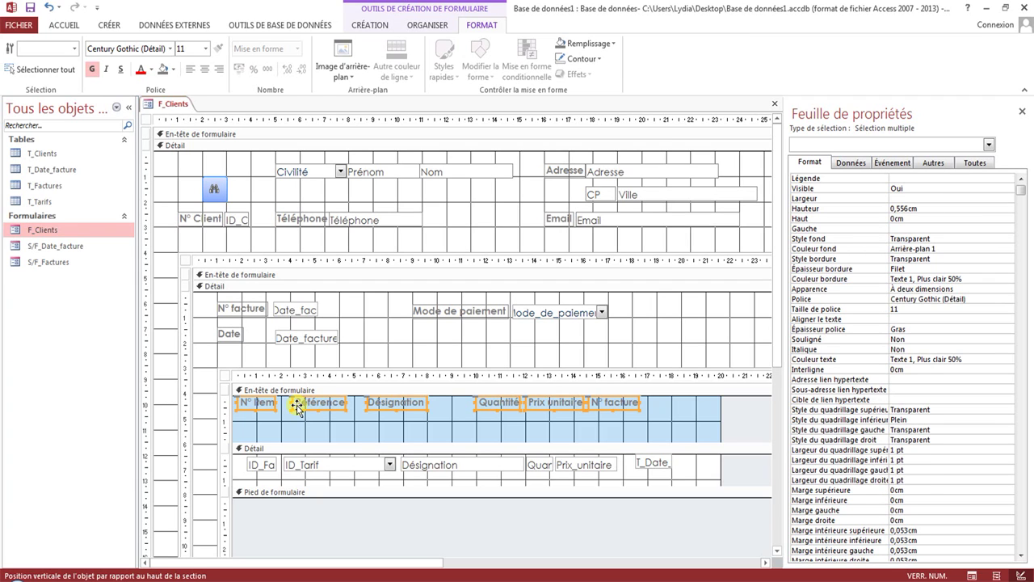
pyautogui.click(341, 431)
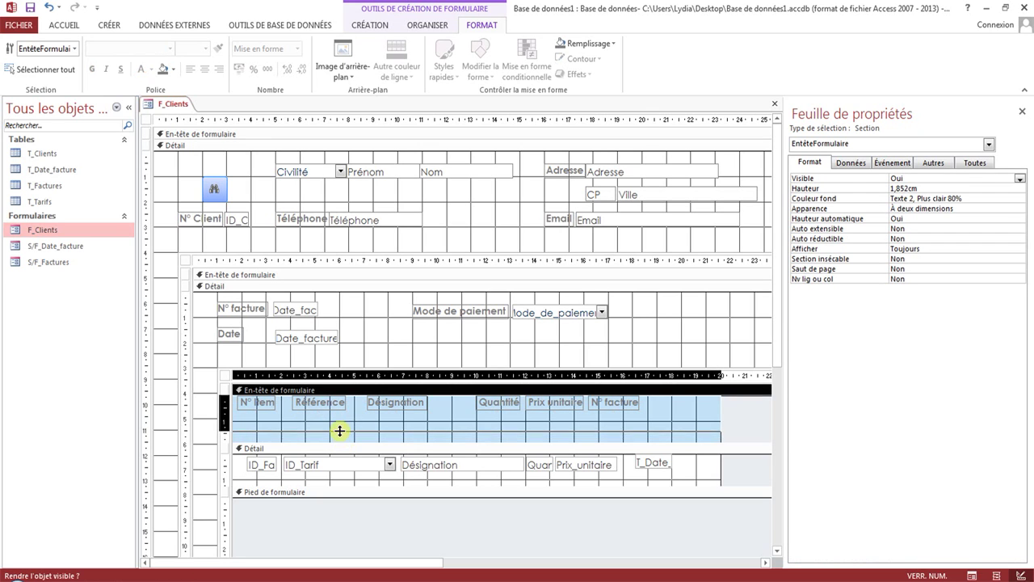
pyautogui.moveTo(341, 431); pyautogui.dragTo(339, 407)
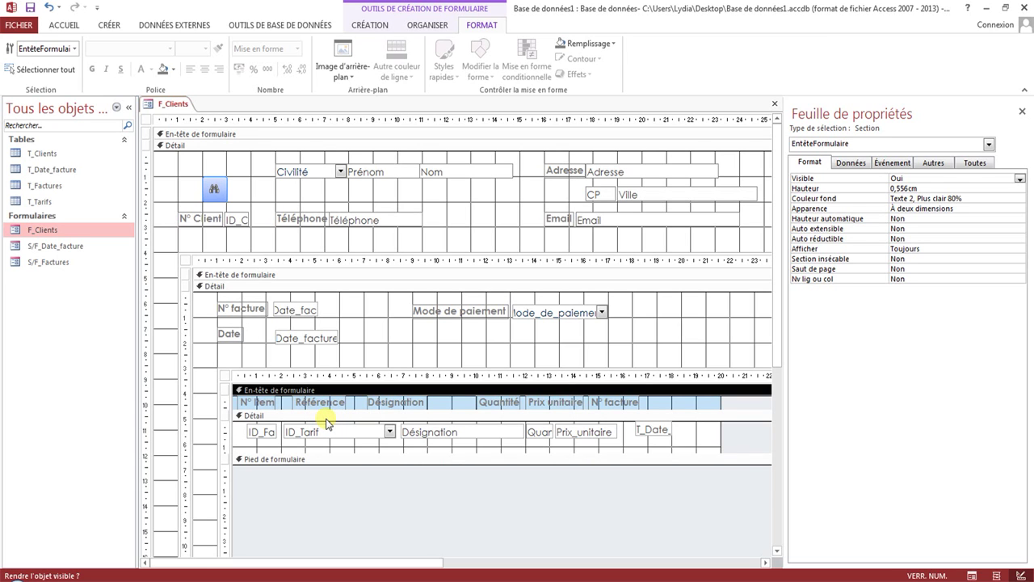
# Step: Set the width of the ID_Facture text box in the innermost subform to 1,683 cm
pyautogui.click(257, 433)
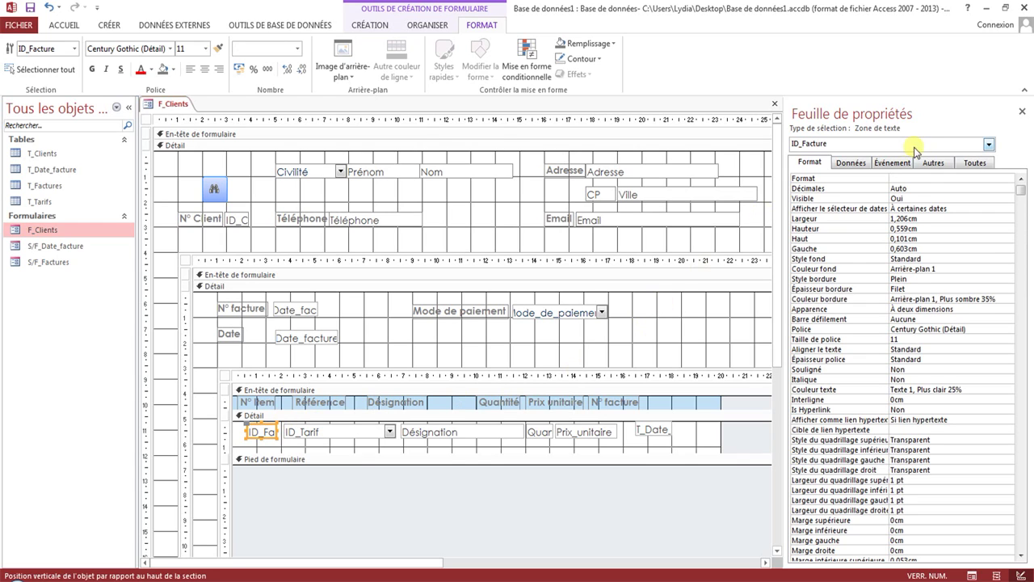
pyautogui.click(868, 220)
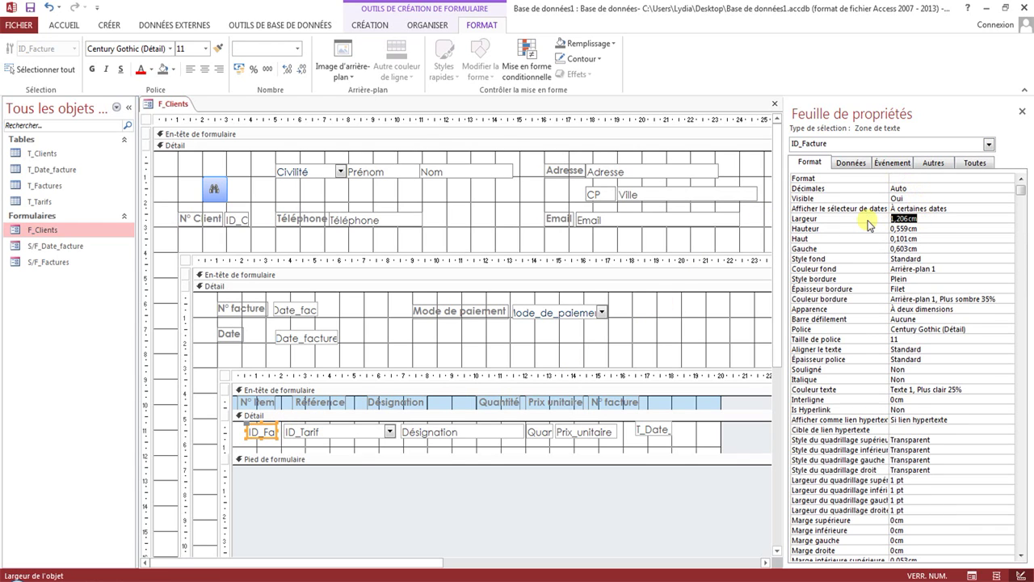
pyautogui.write('1,683')
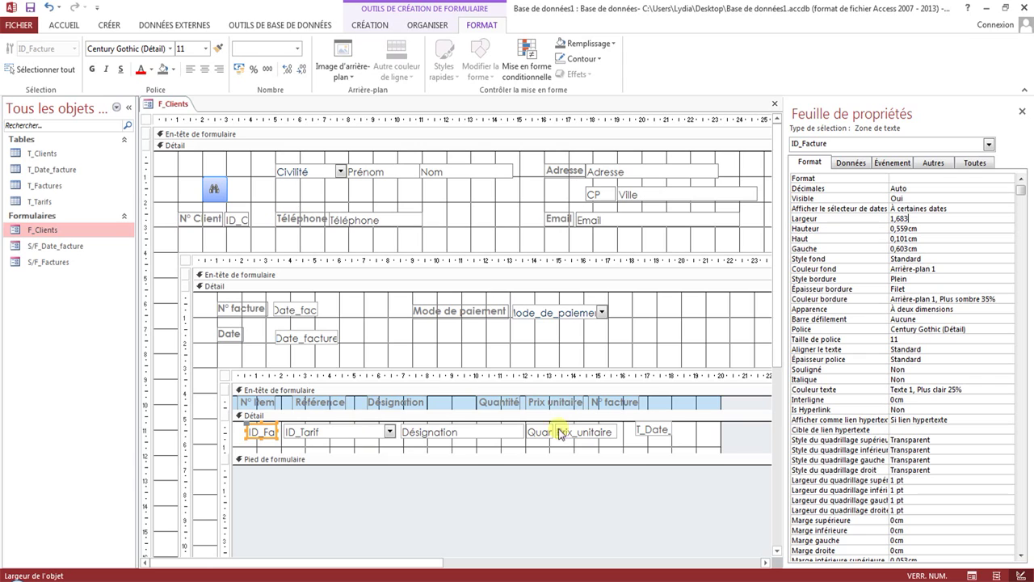
# Step: Shift all labels and fields after the N° Item column rightward together, placing ID_Tarif about 6,9 cm from the subform's left edge
pyautogui.click(663, 429)
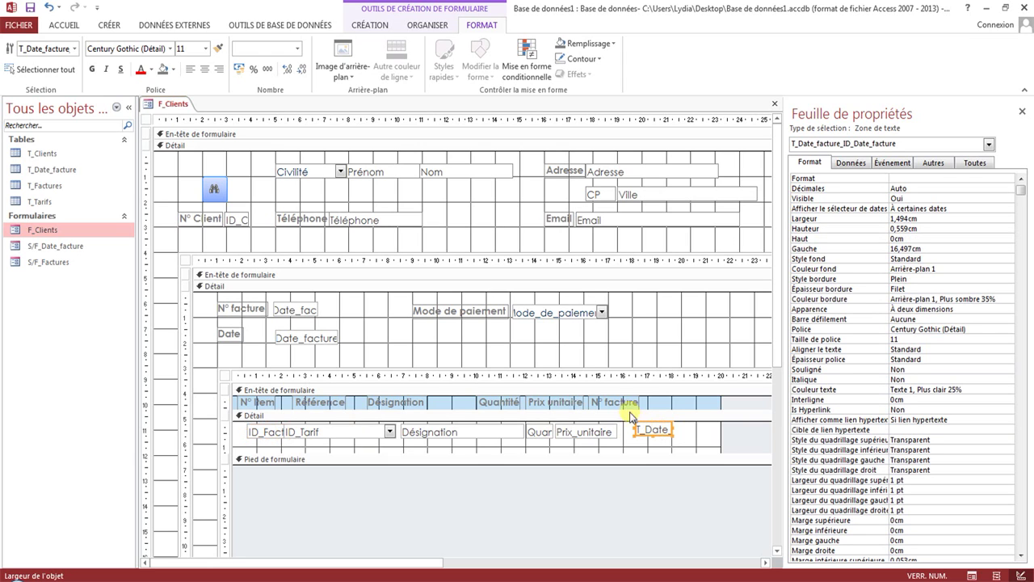
pyautogui.click(690, 439)
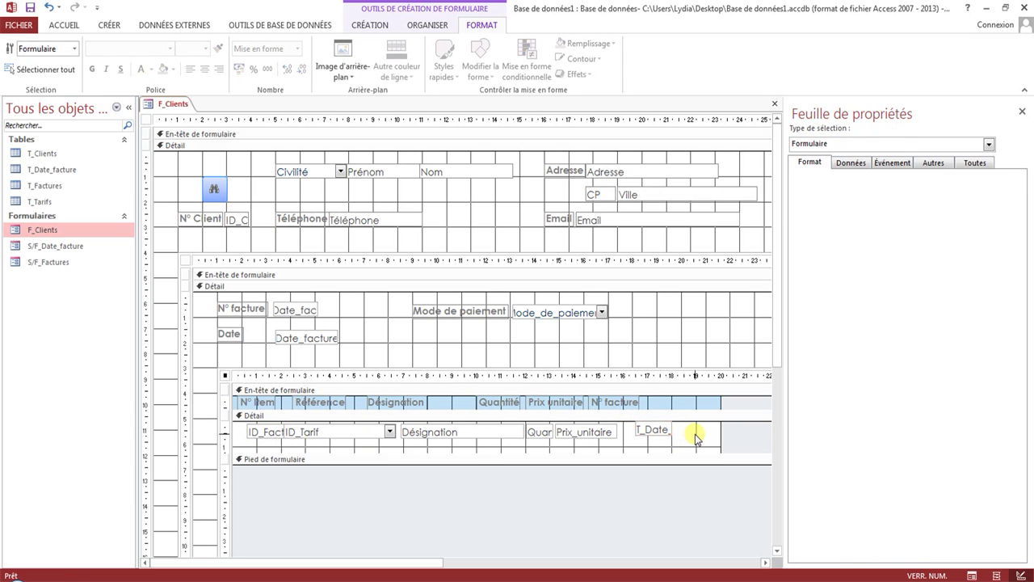
pyautogui.moveTo(694, 439); pyautogui.dragTo(395, 402)
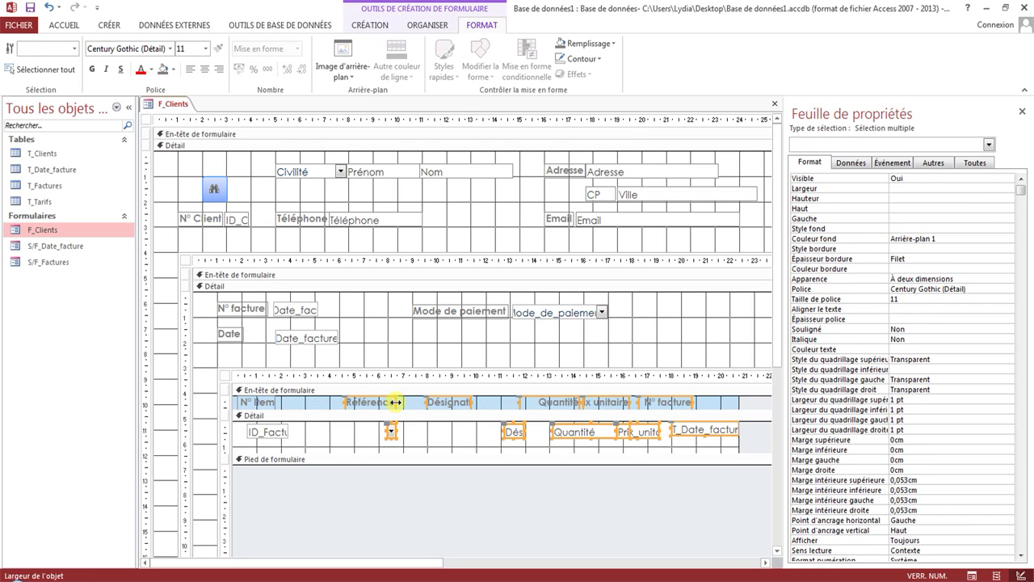
pyautogui.hotkey('ctrl', 'z')
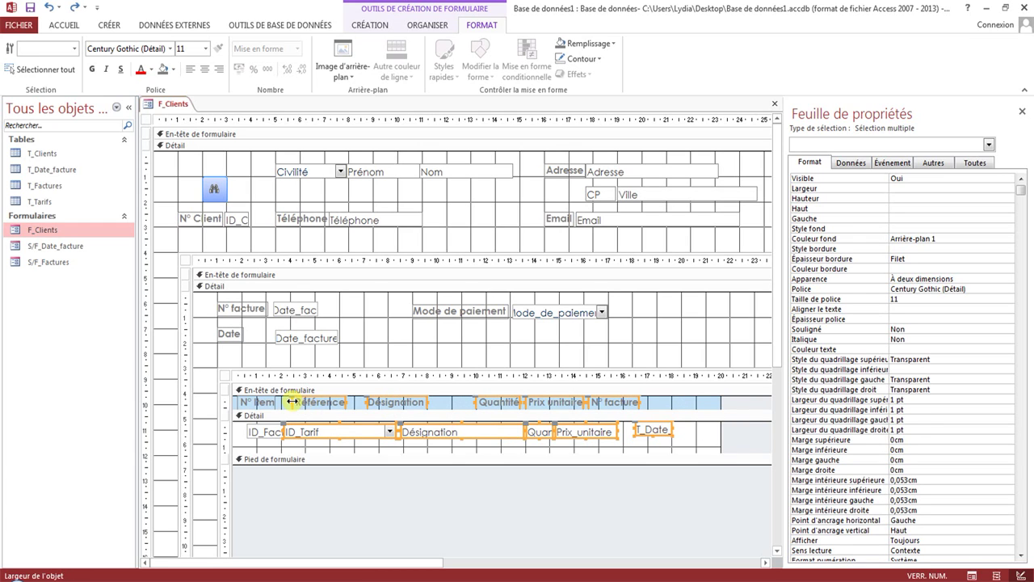
pyautogui.moveTo(295, 400); pyautogui.dragTo(404, 397)
pyautogui.moveTo(601, 439); pyautogui.dragTo(716, 440)
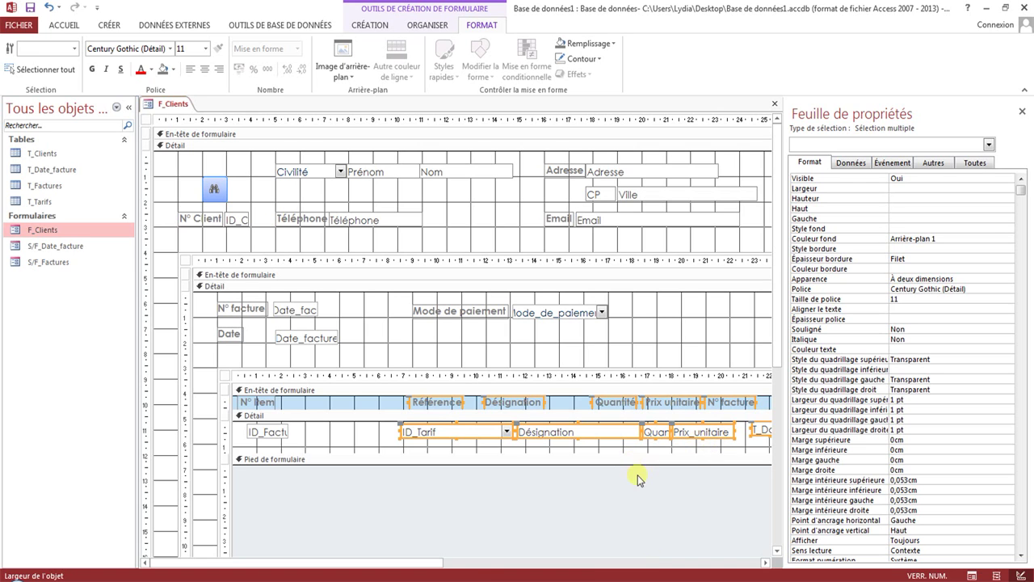
# Step: Move the N° facture label and its text box into the gap after the item number, with the text box about 2,5 cm from the left edge
pyautogui.moveTo(380, 567); pyautogui.dragTo(425, 563)
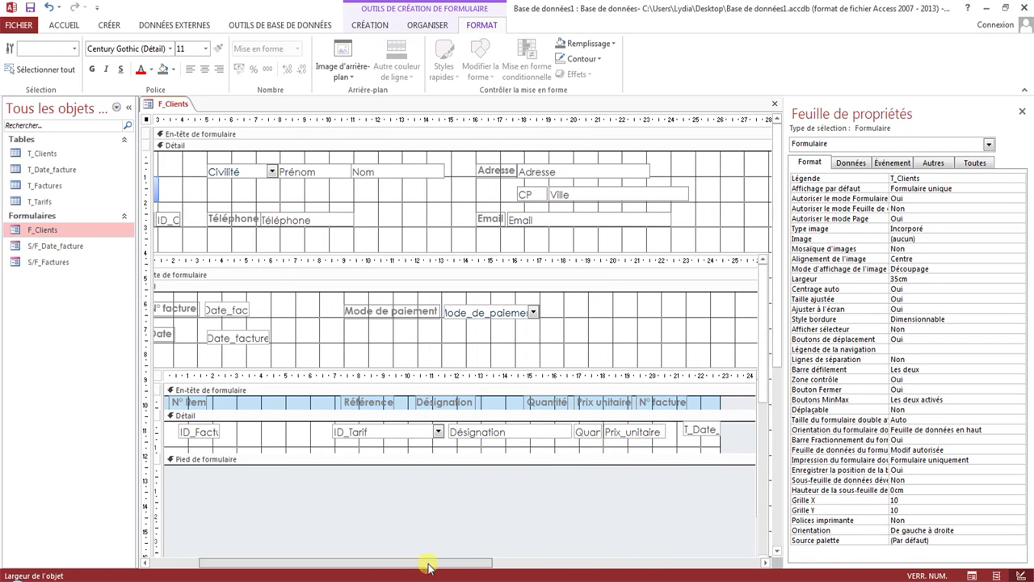
pyautogui.click(661, 401)
pyautogui.click(665, 404)
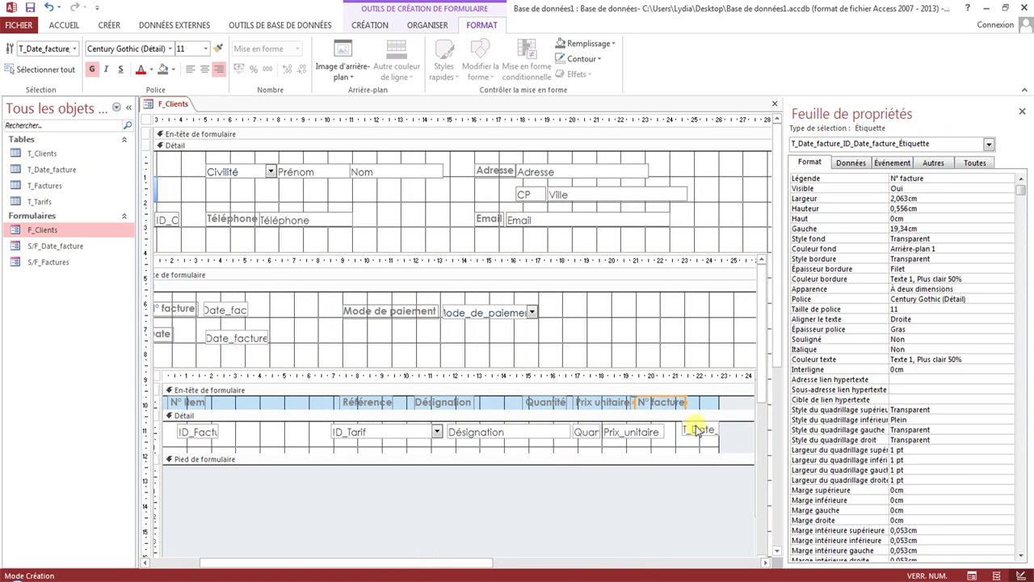
pyautogui.keyDown('shift'); pyautogui.click(700, 433); pyautogui.keyUp('shift')
pyautogui.moveTo(700, 433); pyautogui.dragTo(240, 439)
pyautogui.click(273, 431)
pyautogui.click(375, 416)
pyautogui.click(372, 432)
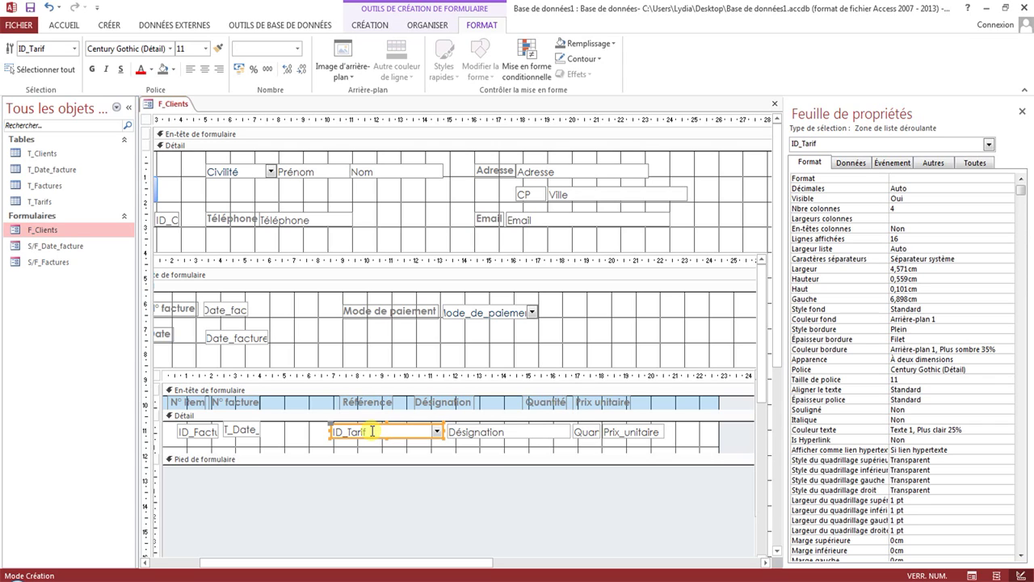
# Step: Set the width of the T_Date_facture_ID_Date_facture text box to 2,312 cm
pyautogui.click(251, 433)
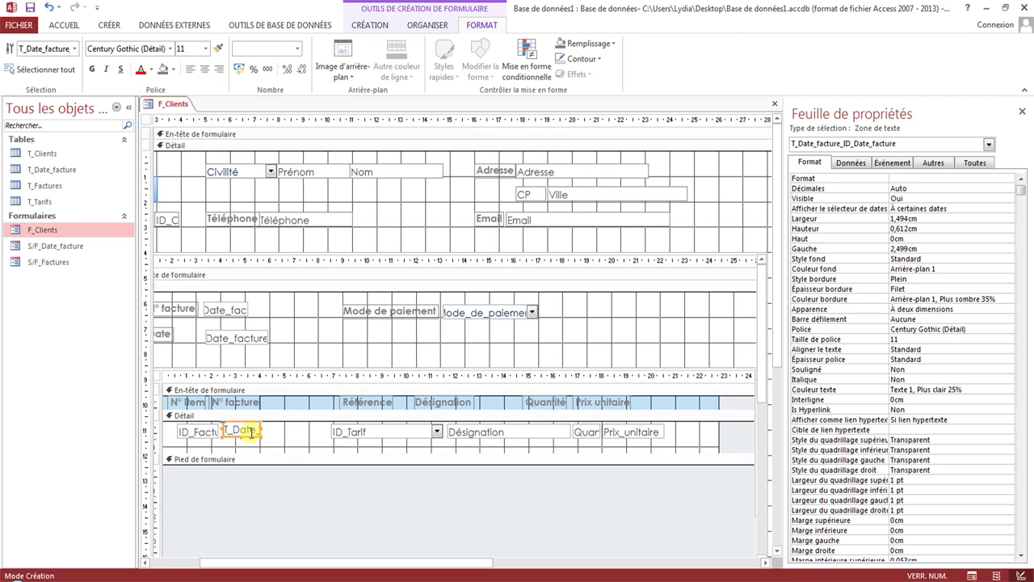
pyautogui.click(938, 223)
pyautogui.write('2,312')
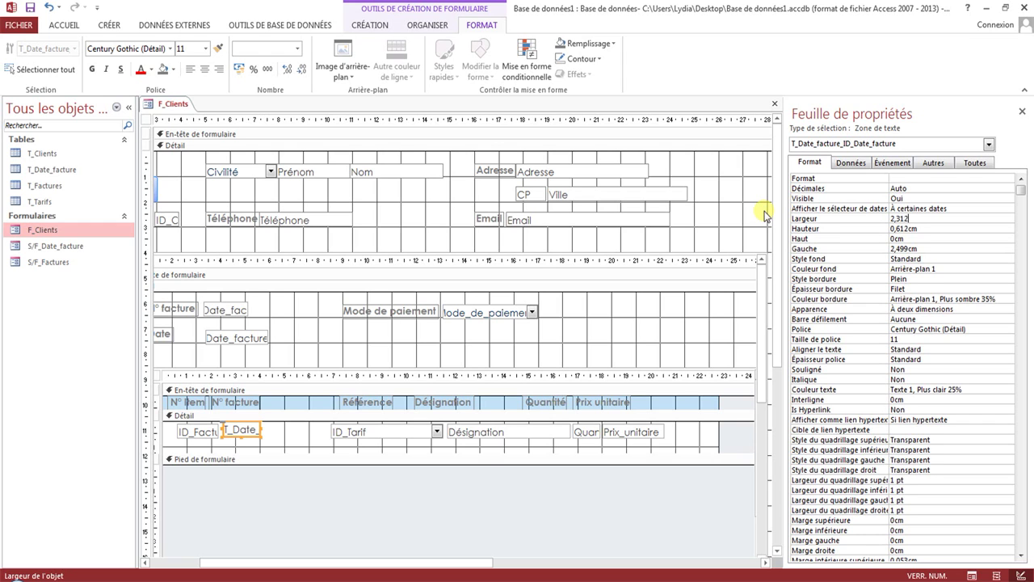
pyautogui.click(400, 433)
# Step: Display F_Clients in Form view and open the Référence list on the first invoice line
pyautogui.rightClick(171, 104)
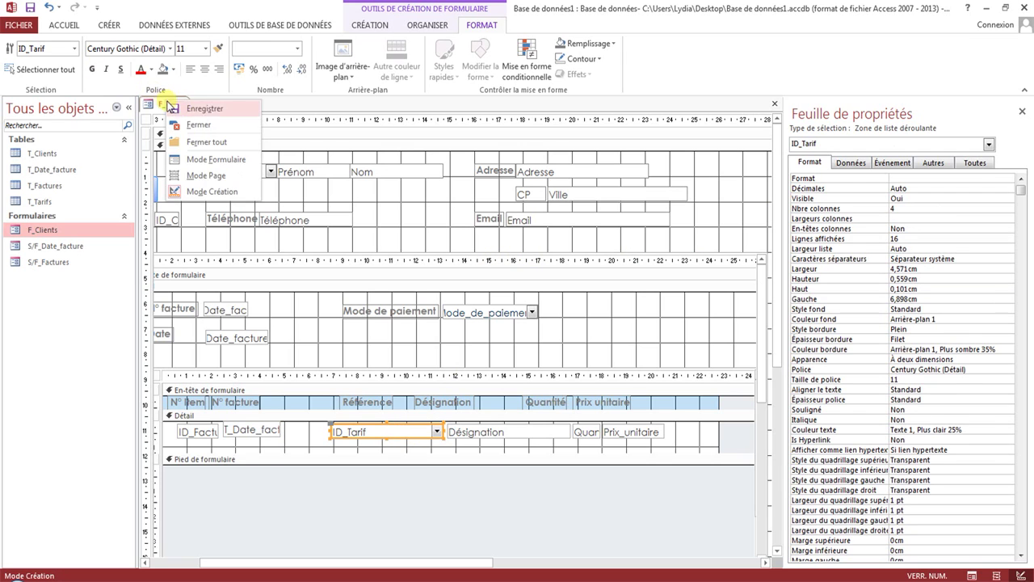
pyautogui.click(194, 164)
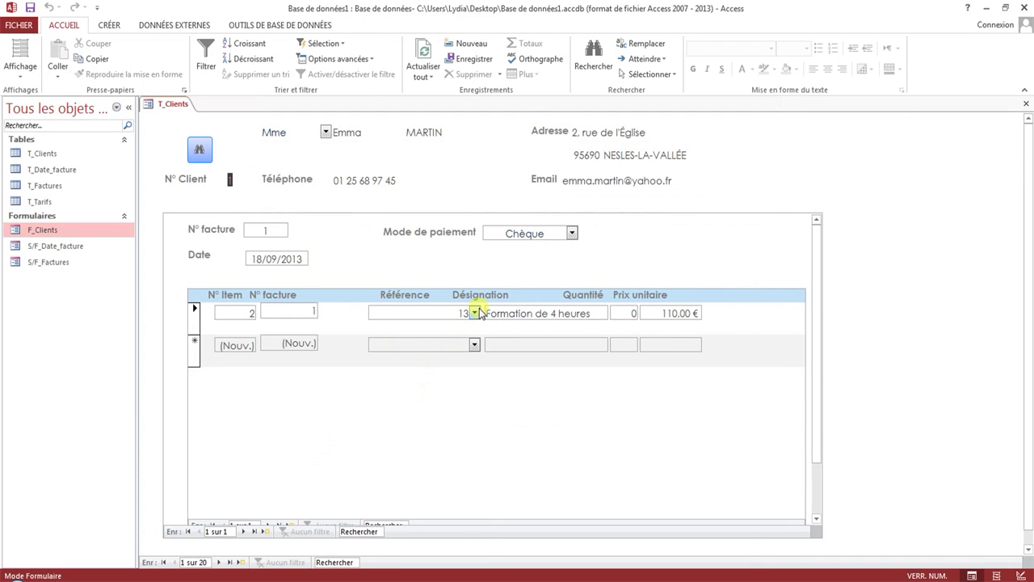
pyautogui.click(475, 313)
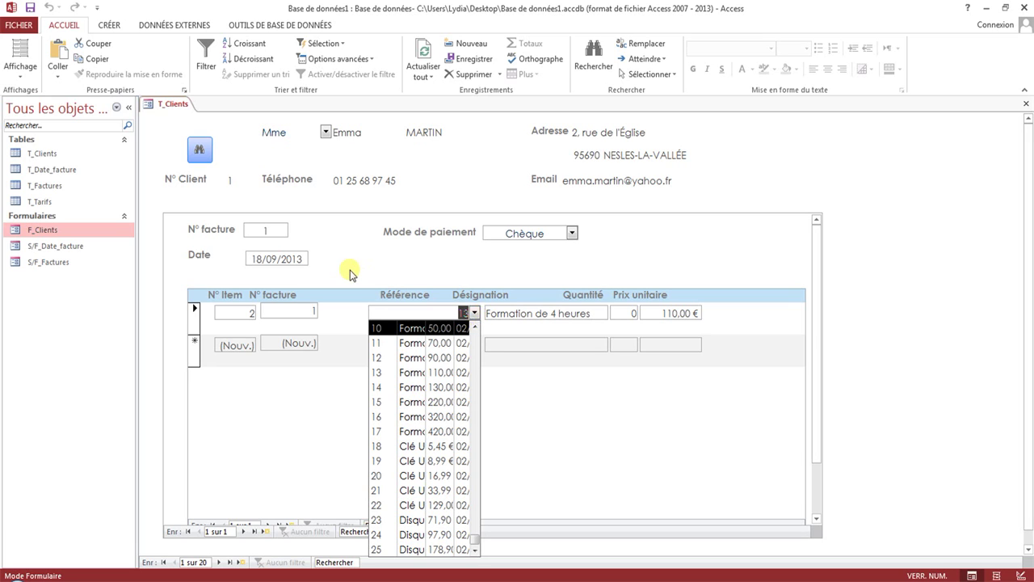
# Step: Return F_Clients to Design view and set the ID_Tarif combo box's column widths to 0,702cm;5,6cm;1,702cm
pyautogui.rightClick(159, 104)
pyautogui.click(210, 196)
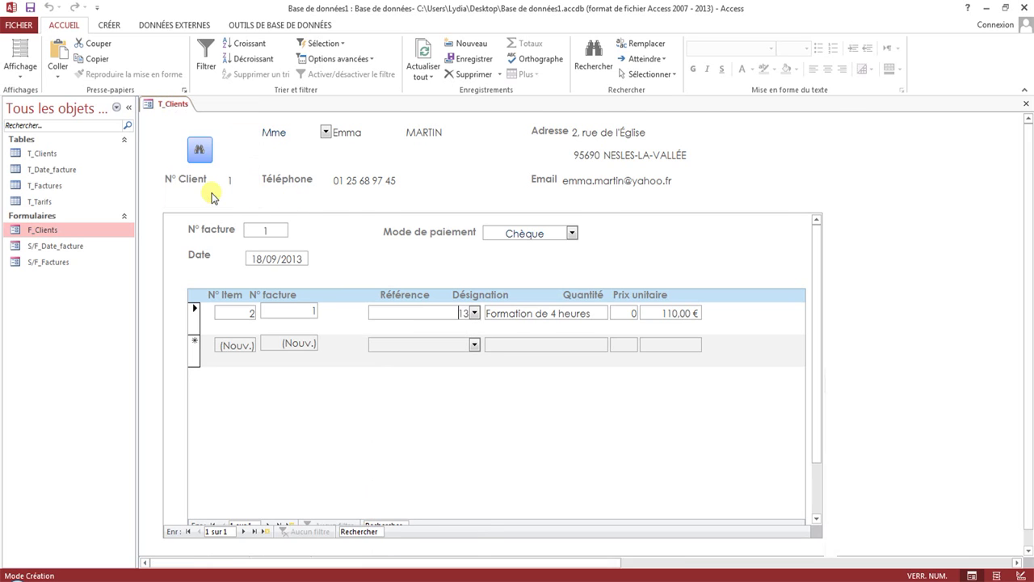
pyautogui.click(441, 433)
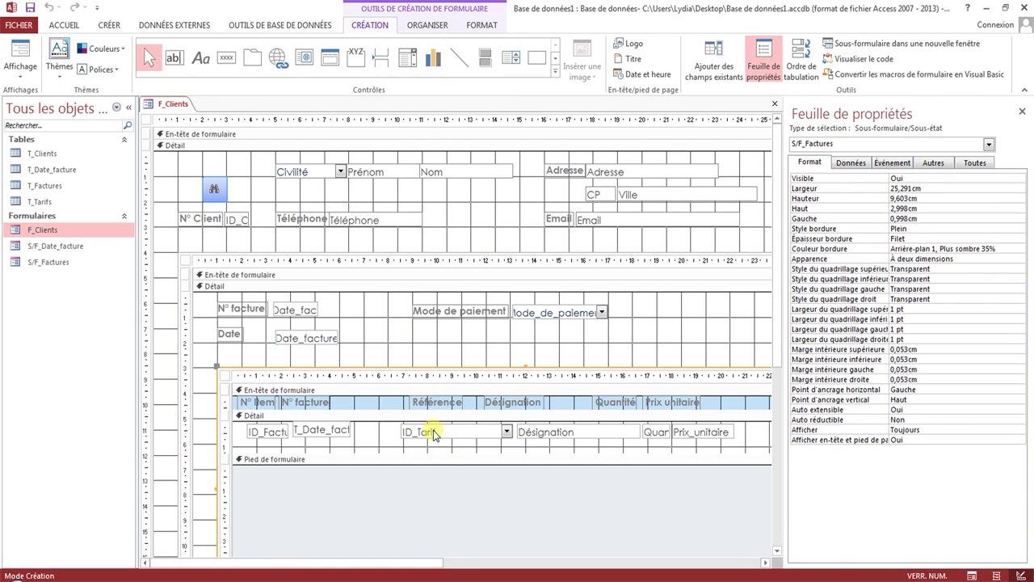
pyautogui.click(435, 433)
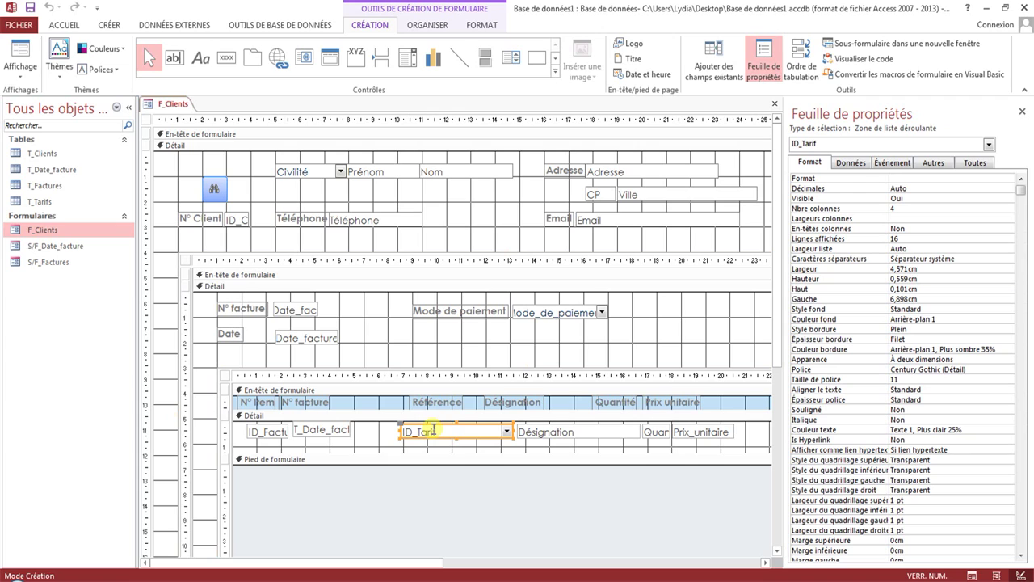
pyautogui.click(905, 218)
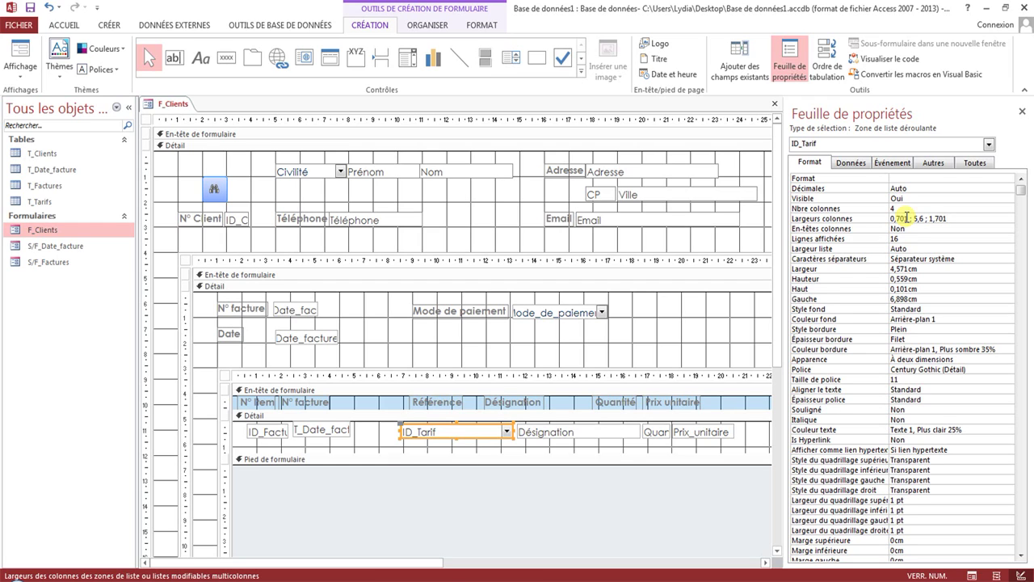
pyautogui.press('Return')
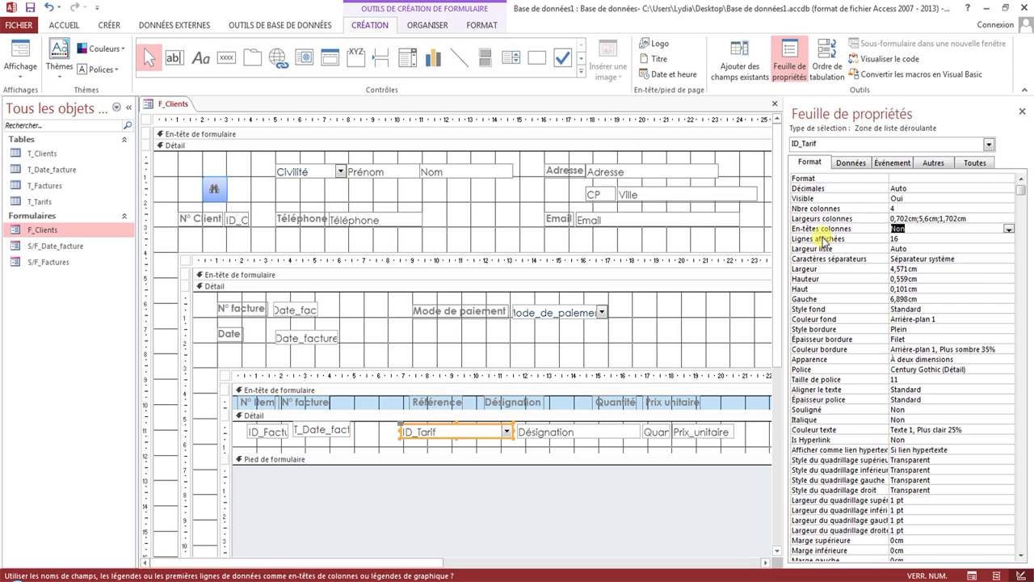
# Step: Switch F_Clients to Form view and check the column layout of the first invoice line's Référence list
pyautogui.rightClick(165, 104)
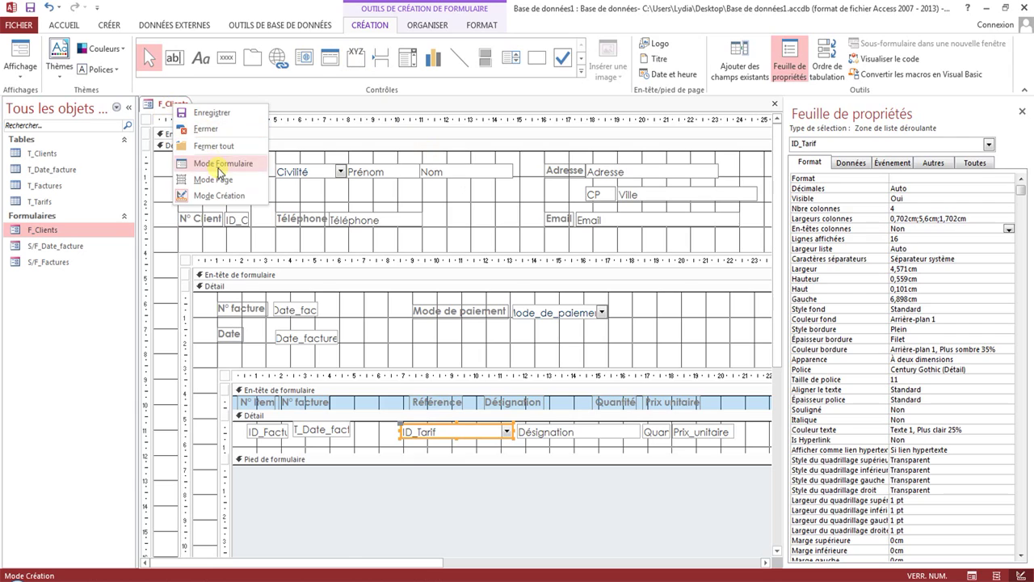
pyautogui.click(219, 165)
pyautogui.click(475, 313)
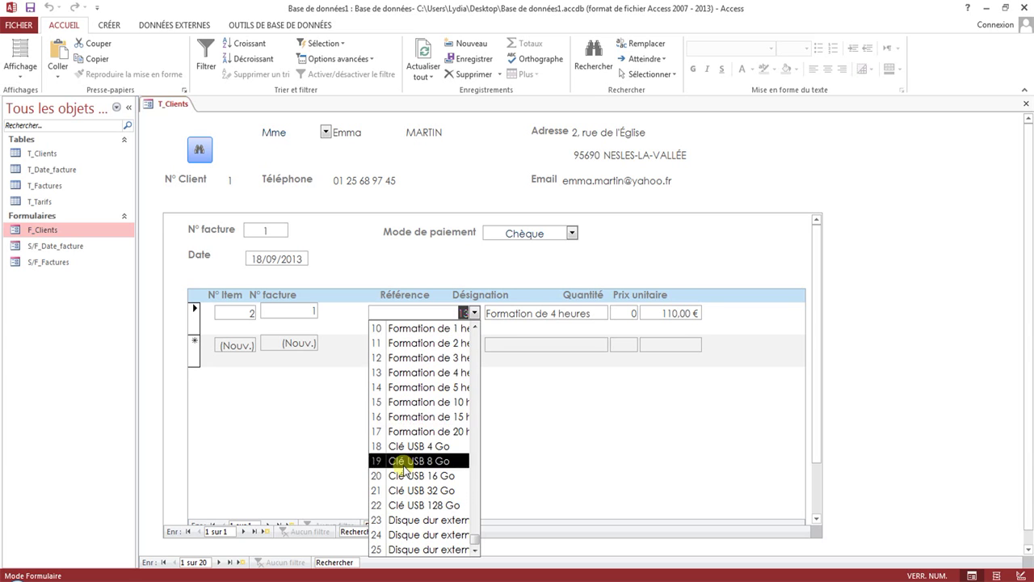
# Step: Return to Design view and set the width of the Désignation text box to 7,011 cm
pyautogui.rightClick(170, 103)
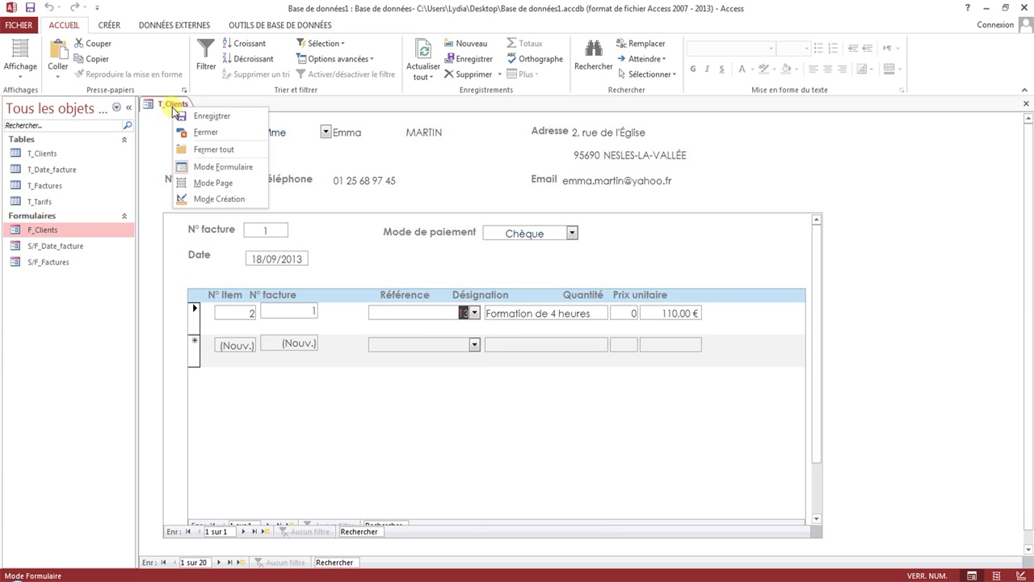
pyautogui.click(223, 203)
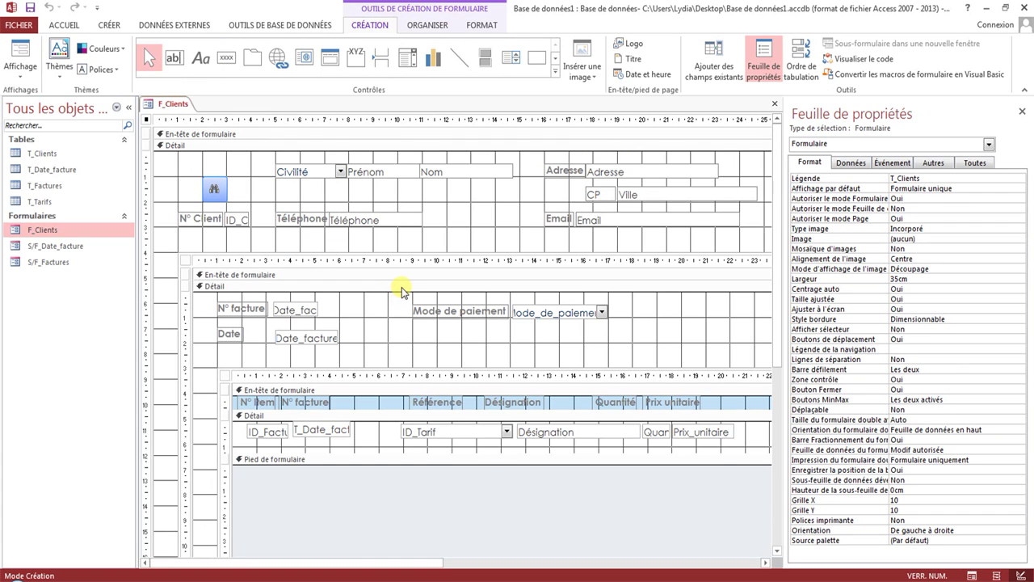
pyautogui.click(540, 433)
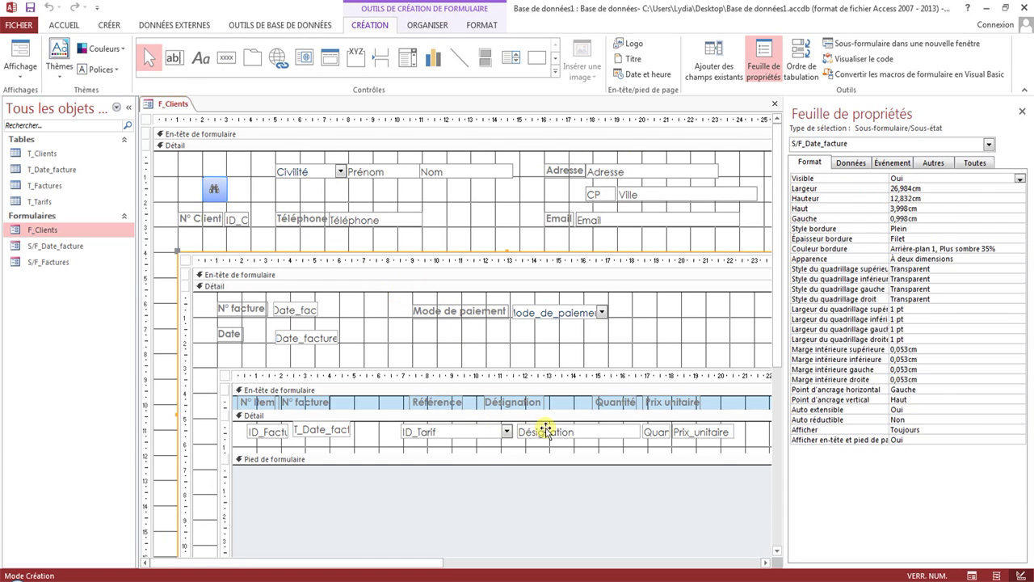
pyautogui.click(577, 437)
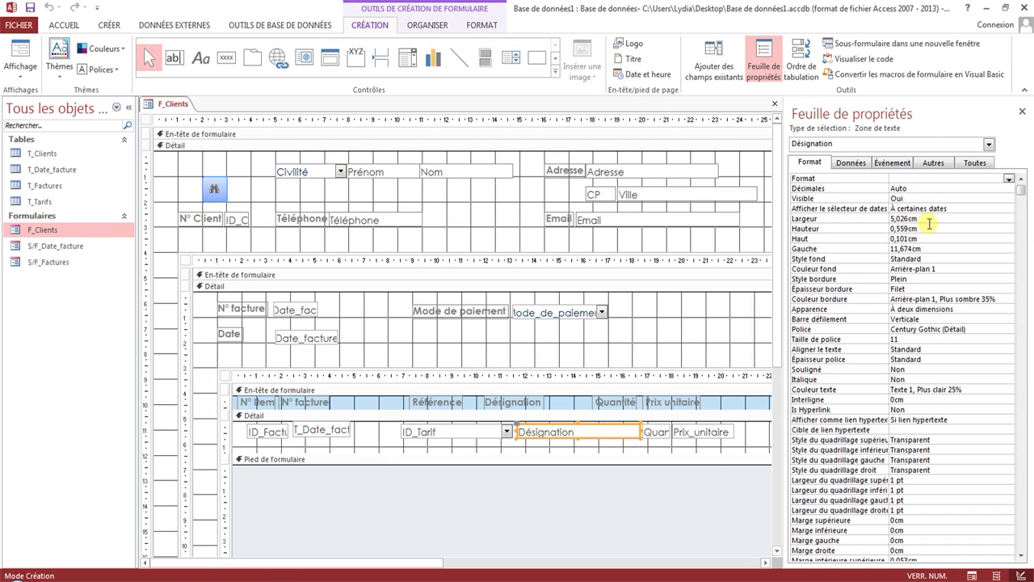
pyautogui.click(853, 216)
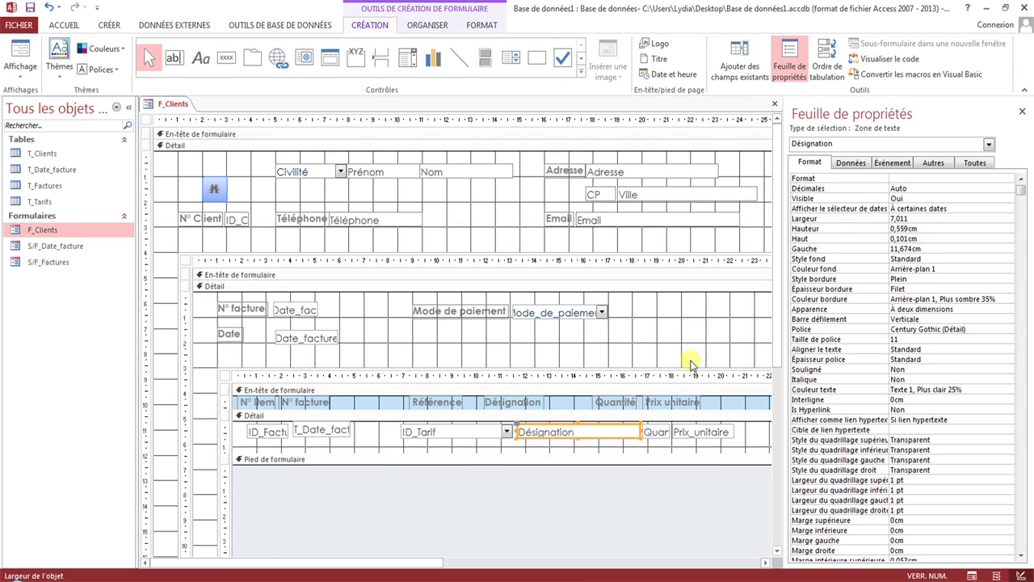
# Step: Set the width of the Quantité text box in the invoice-line subform to 1,905 cm
pyautogui.click(663, 434)
pyautogui.click(660, 453)
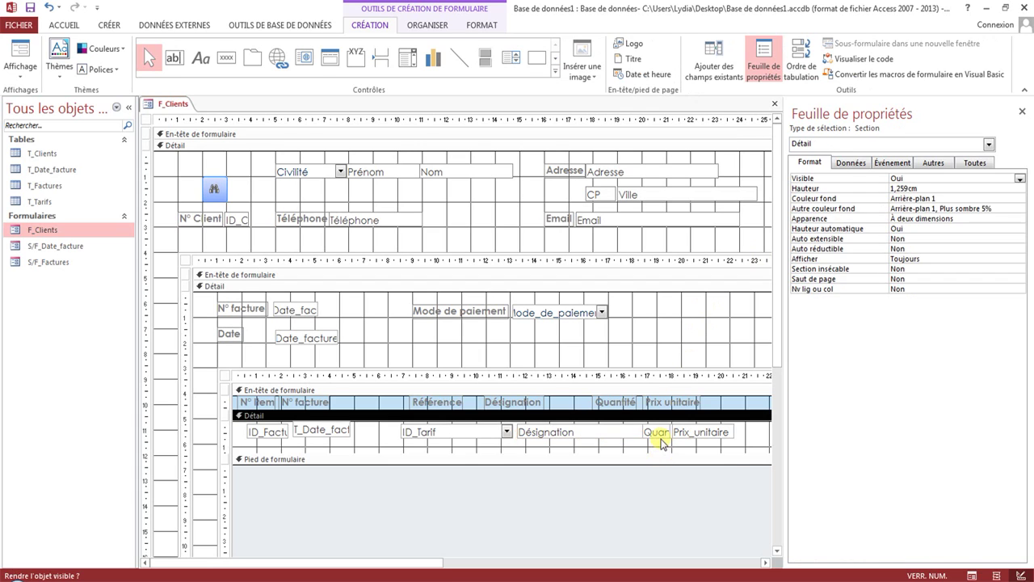
pyautogui.click(656, 431)
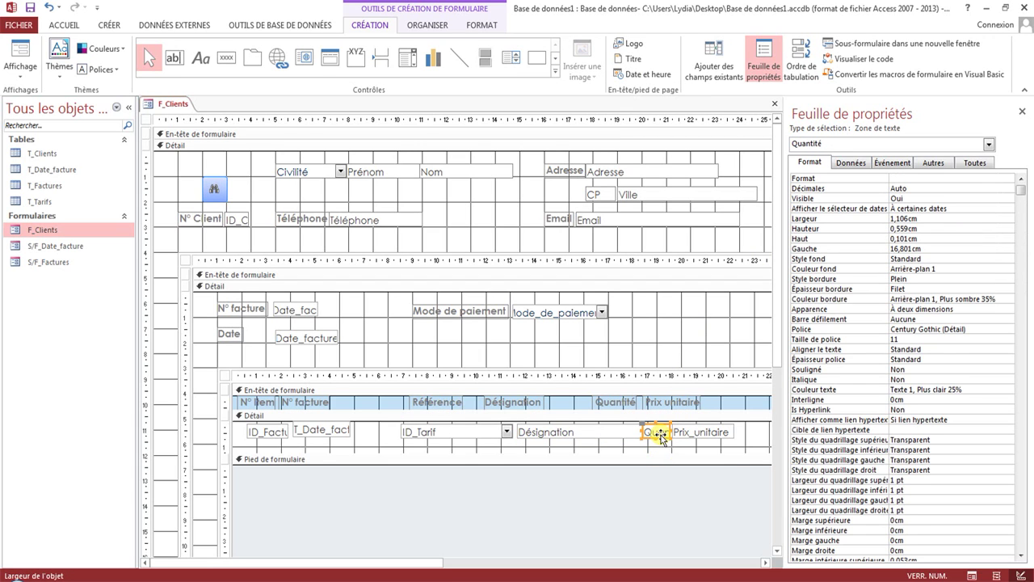
pyautogui.click(836, 219)
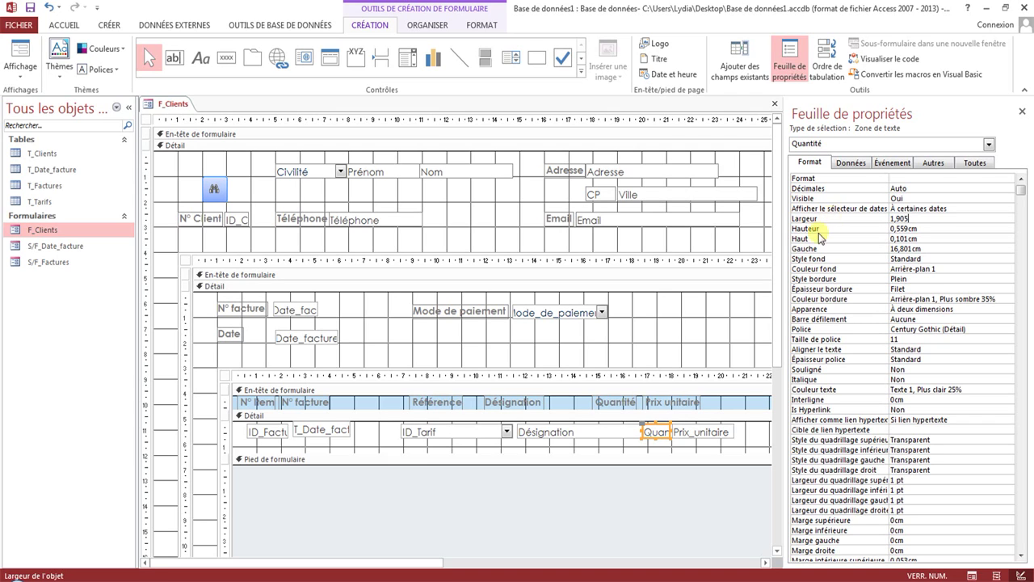
# Step: Set the width of the Prix_unitaire text box to 2,418 cm
pyautogui.click(719, 434)
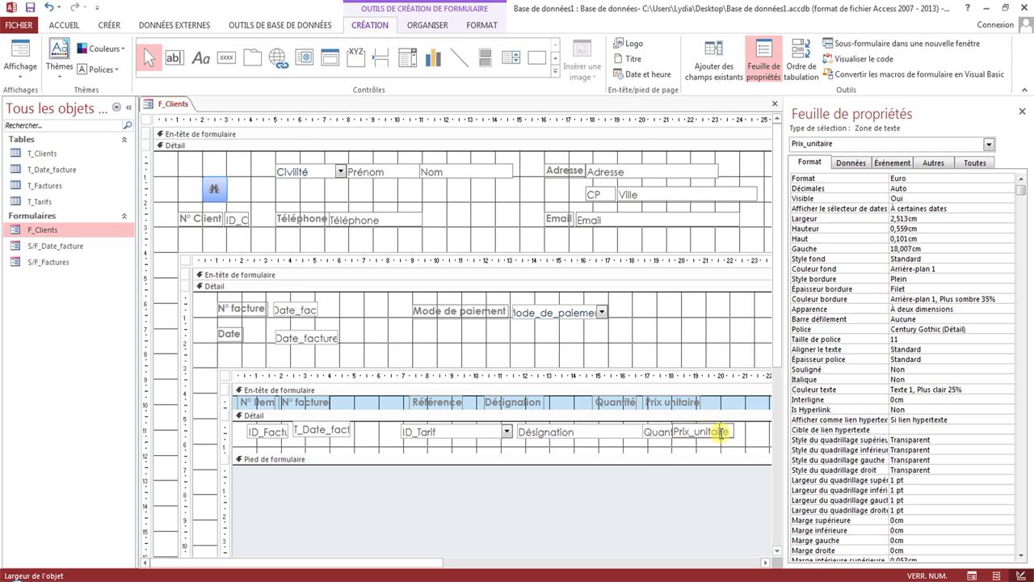
pyautogui.click(746, 432)
pyautogui.click(722, 434)
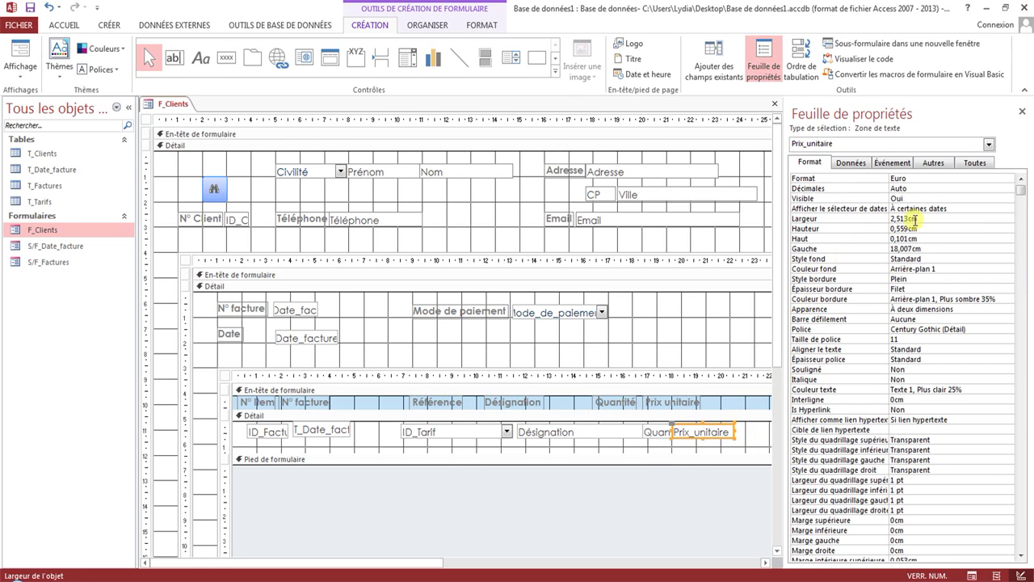
pyautogui.moveTo(933, 218); pyautogui.dragTo(853, 217)
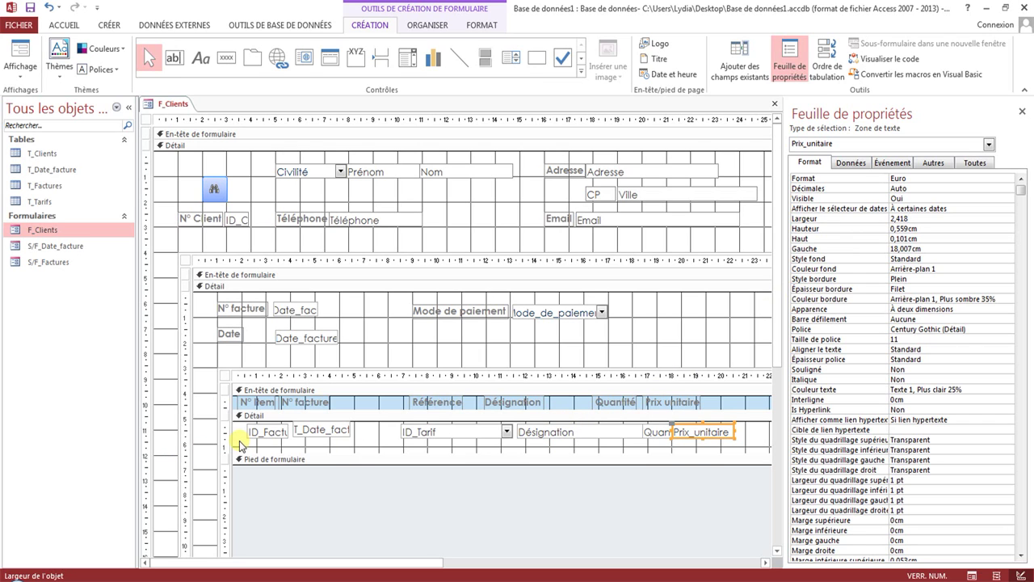
# Step: Set the text alignment of all labels and fields in the invoice-line subform to Standard
pyautogui.moveTo(239, 441); pyautogui.dragTo(730, 394)
pyautogui.click(480, 25)
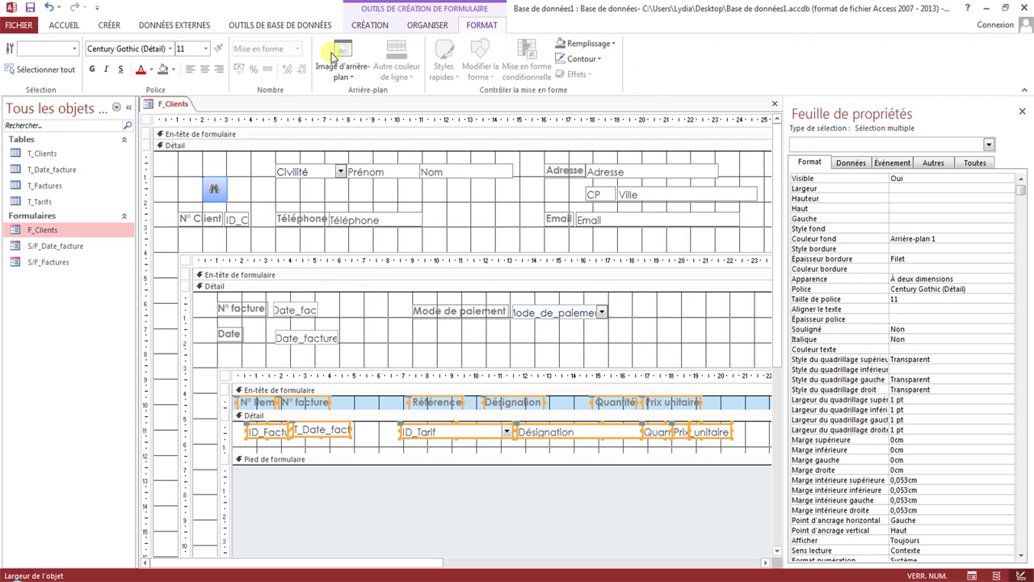
pyautogui.click(207, 70)
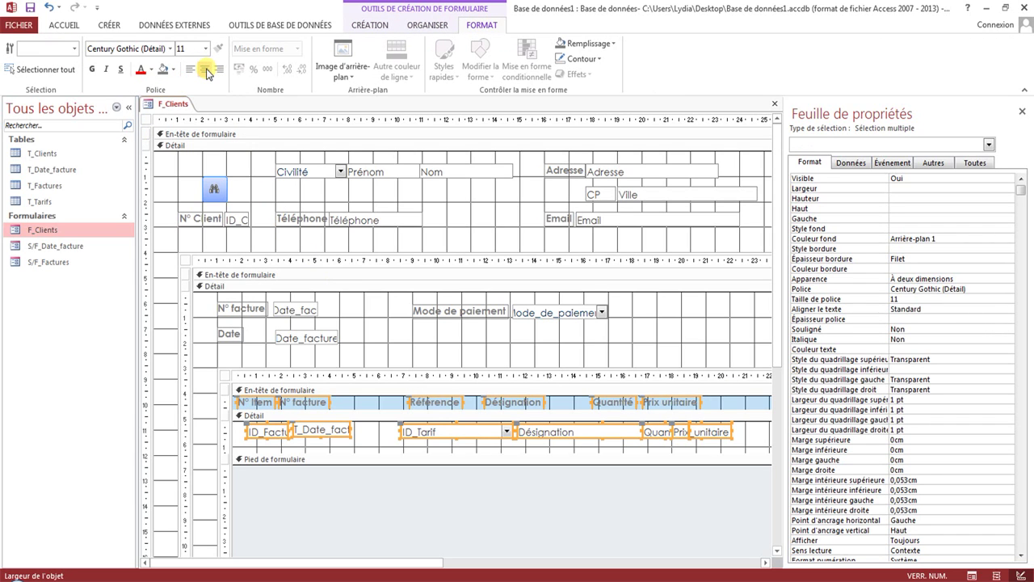
pyautogui.click(360, 430)
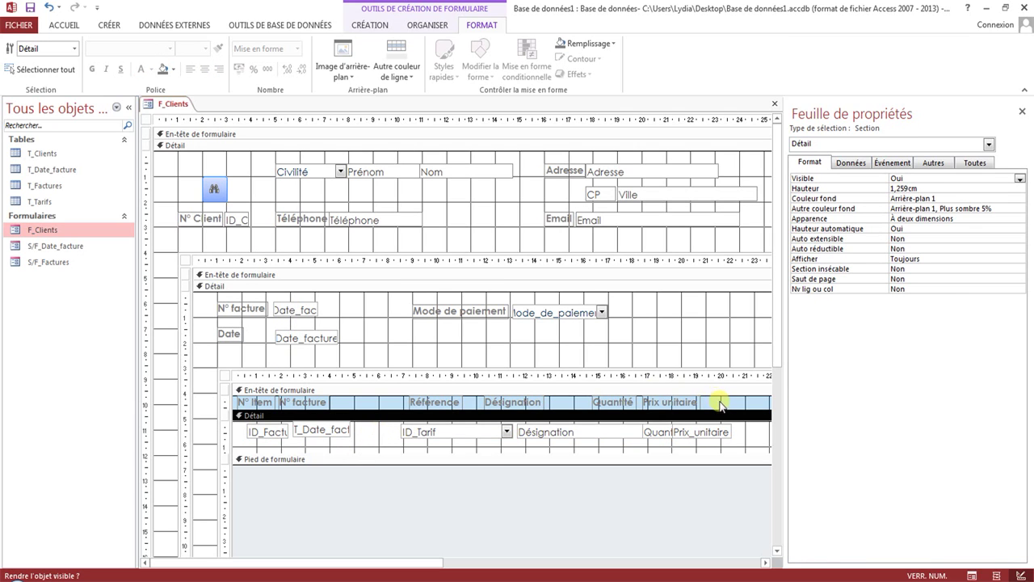
# Step: Align all column-heading labels in the invoice-line subform's header by their top edges
pyautogui.moveTo(721, 405); pyautogui.dragTo(242, 406)
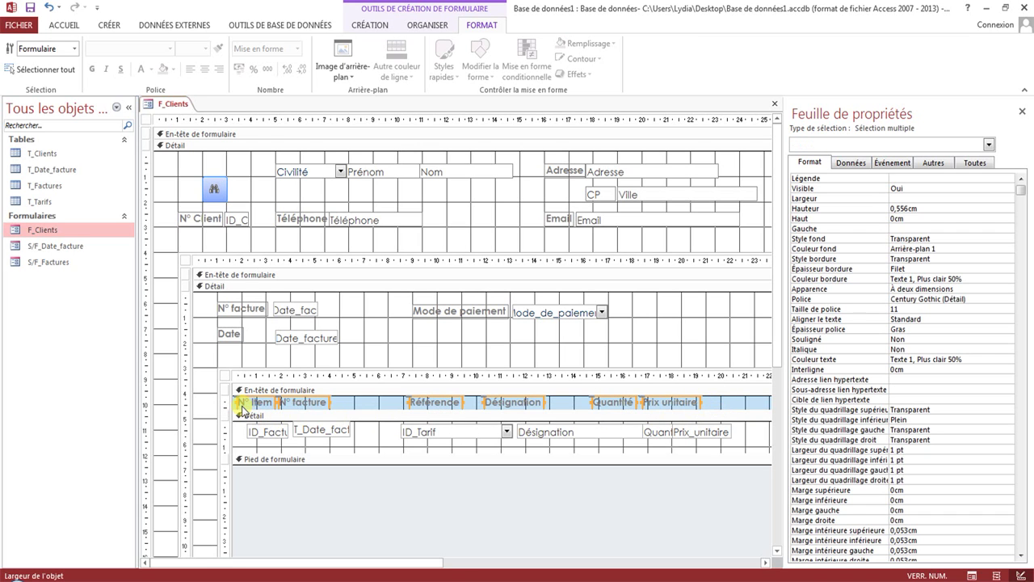
pyautogui.rightClick(242, 405)
pyautogui.moveTo(368, 242)
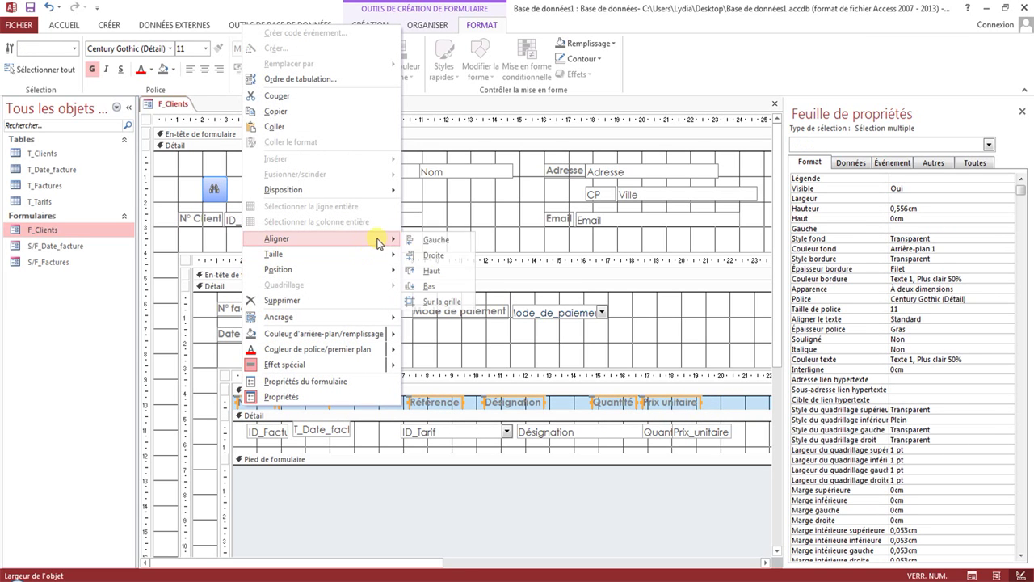
pyautogui.click(429, 269)
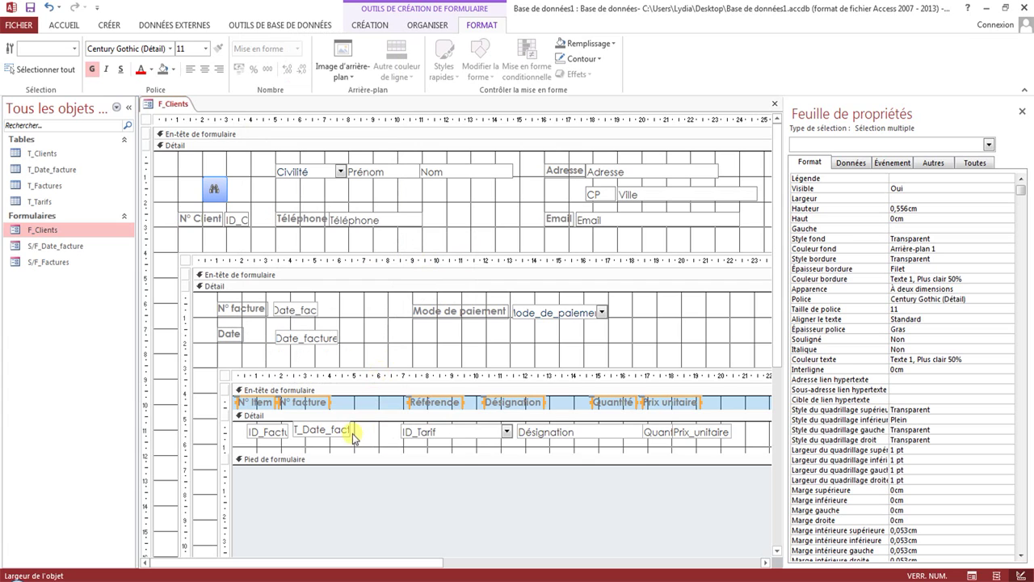
# Step: Align all fields in the invoice-line subform's Détail section by their top edges
pyautogui.moveTo(742, 443); pyautogui.dragTo(234, 431)
pyautogui.rightClick(267, 434)
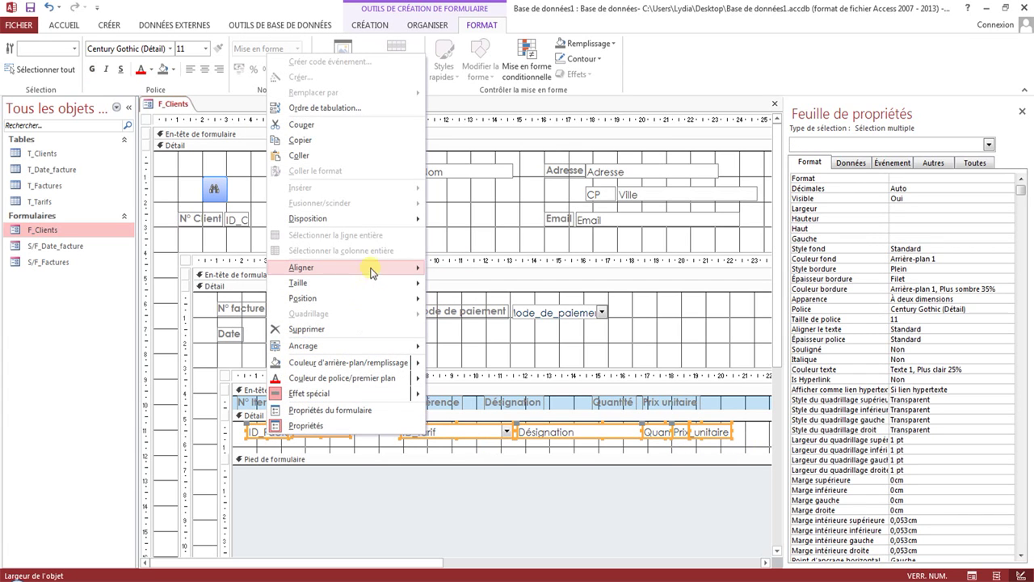
pyautogui.moveTo(370, 268)
pyautogui.click(461, 296)
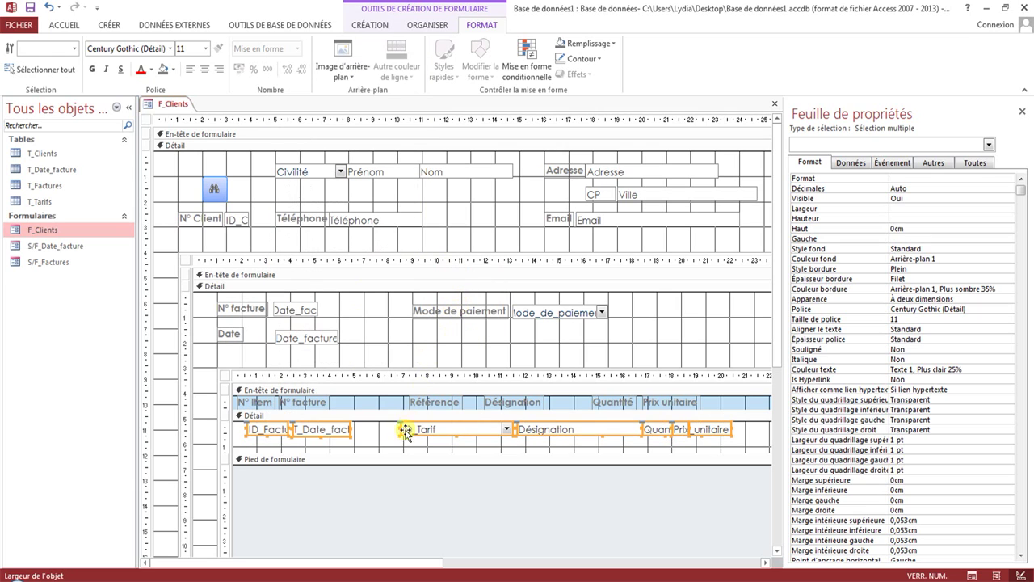
pyautogui.click(383, 447)
pyautogui.click(379, 437)
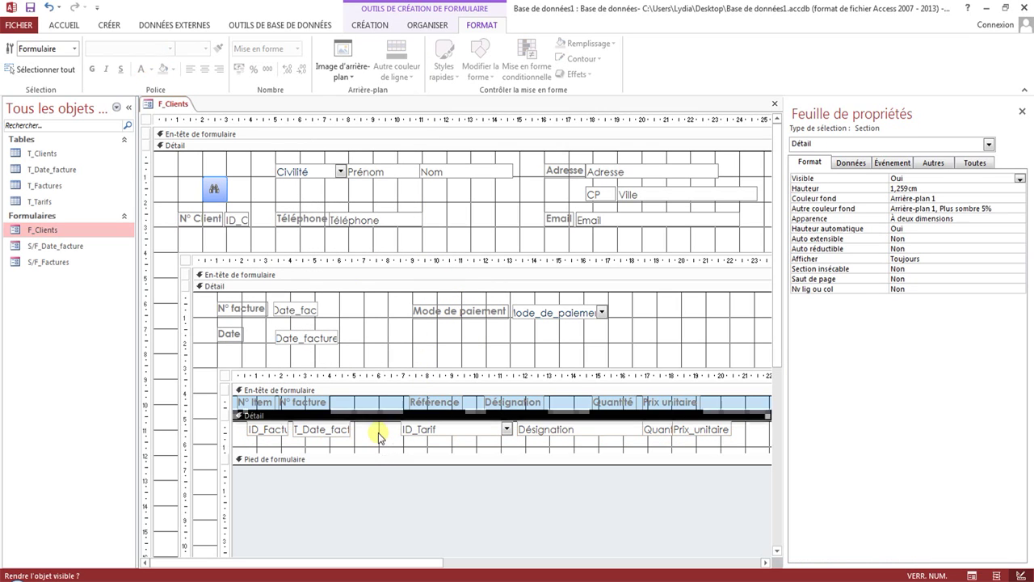
# Step: Set the height of all invoice-line fields to 0,561 cm and shrink the Détail section to the fields' lower edge
pyautogui.moveTo(415, 452)
pyautogui.mouseDown()
pyautogui.moveTo(416, 434)
pyautogui.moveTo(415, 443)
pyautogui.mouseUp()
pyautogui.click(749, 440)
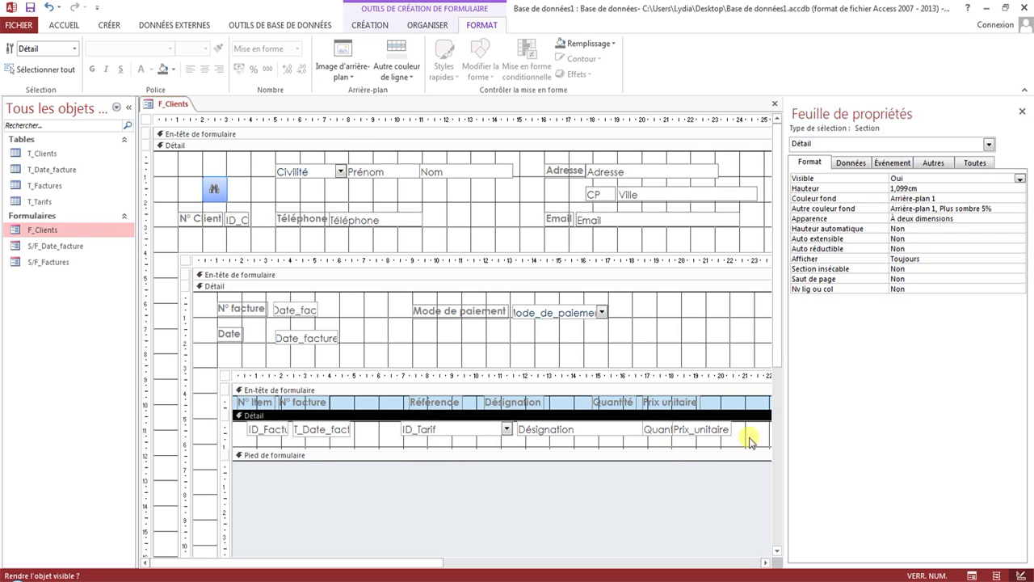
pyautogui.moveTo(749, 440); pyautogui.dragTo(263, 431)
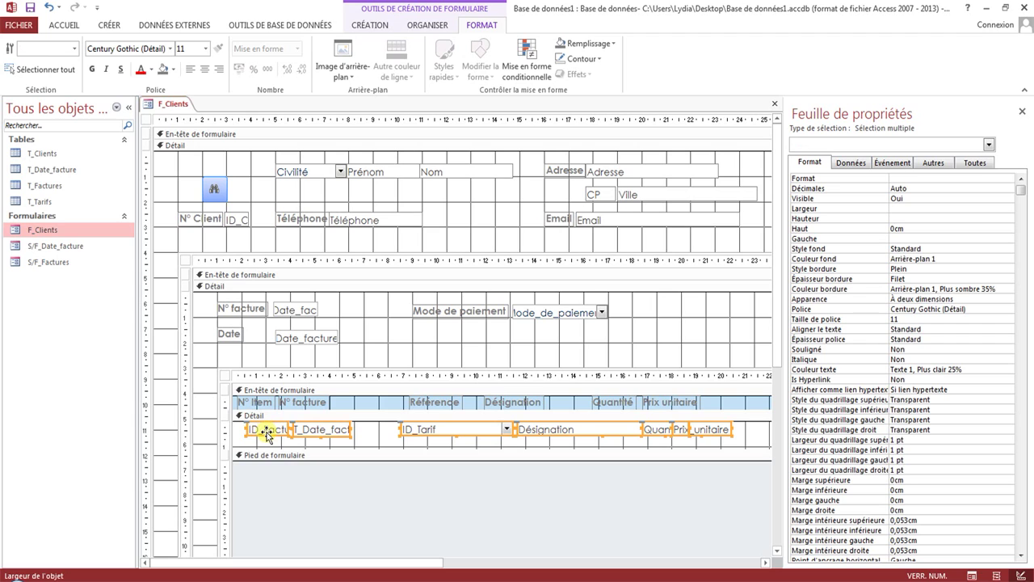
pyautogui.click(913, 219)
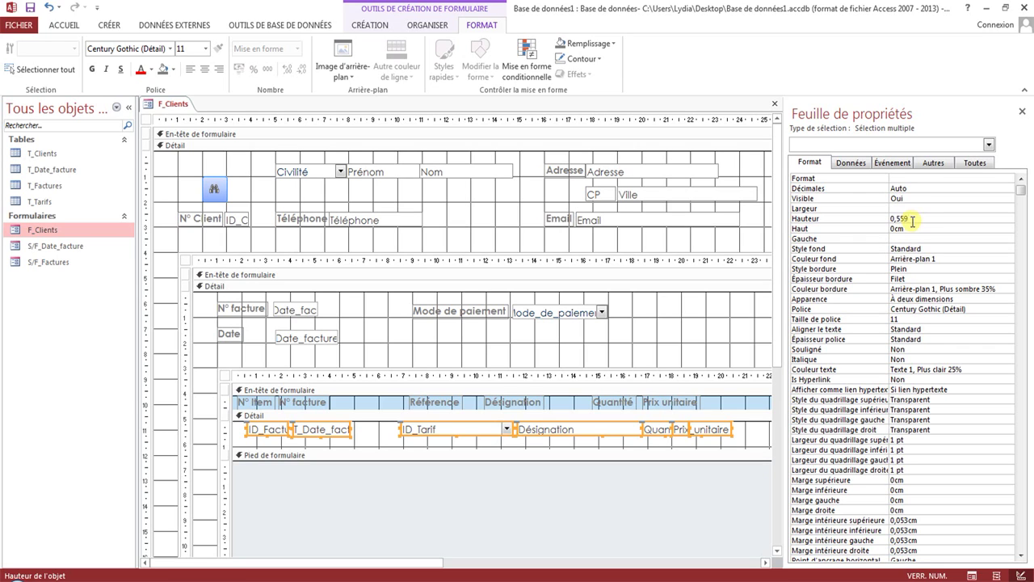
pyautogui.click(906, 228)
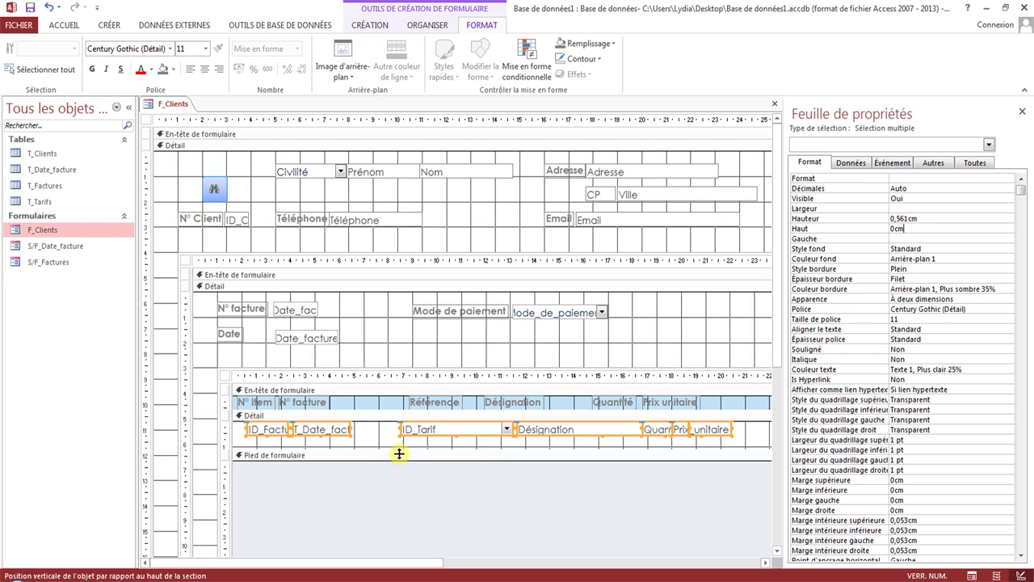
pyautogui.moveTo(400, 449); pyautogui.dragTo(400, 433)
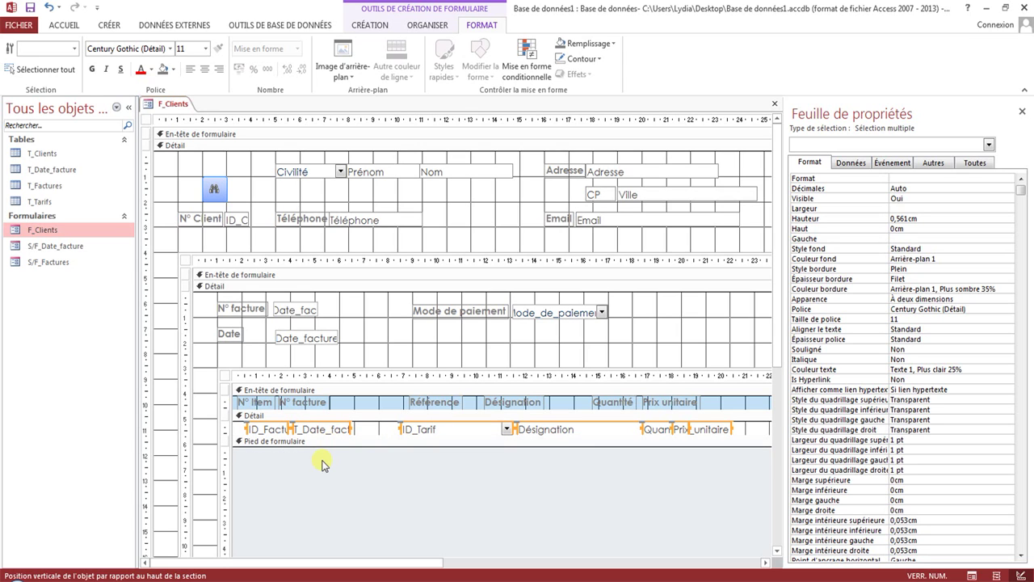
# Step: Move the N° Item label to the subform's left edge and the ID_Facture text box to about 0,1 cm from it
pyautogui.click(237, 402)
pyautogui.moveTo(237, 400); pyautogui.dragTo(231, 400)
pyautogui.click(252, 429)
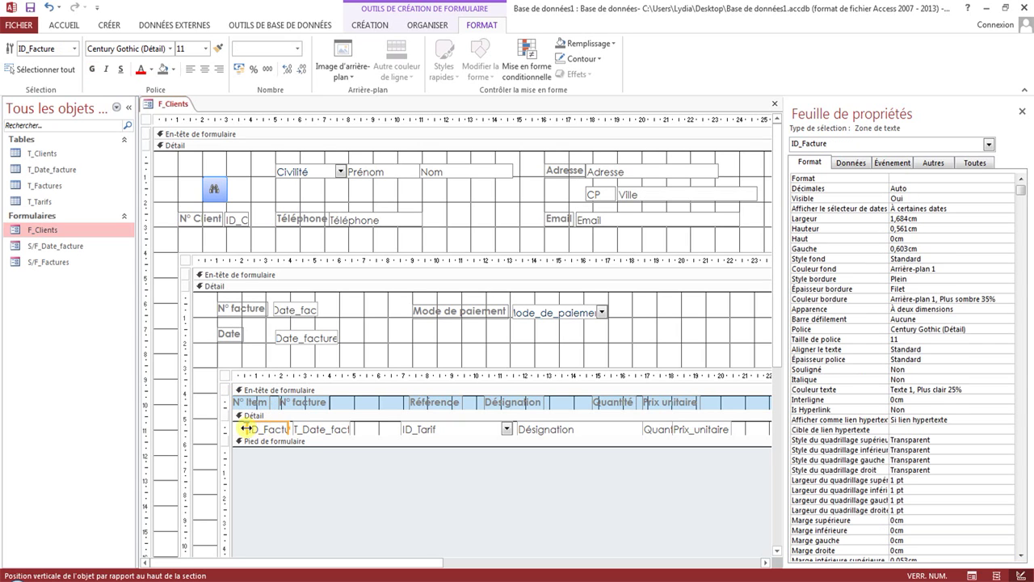
pyautogui.click(249, 425)
pyautogui.click(244, 425)
pyautogui.click(251, 427)
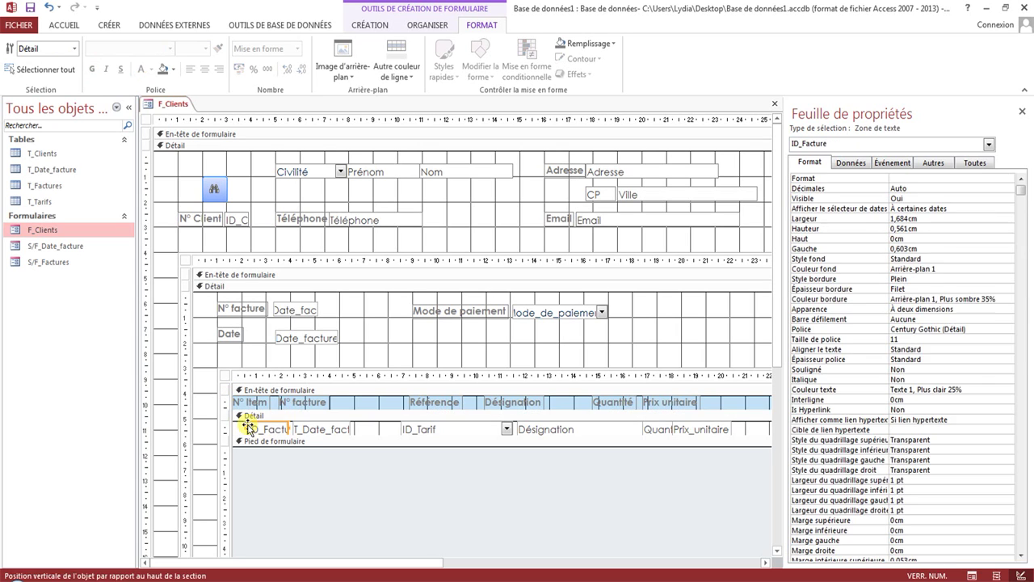
pyautogui.moveTo(249, 426); pyautogui.dragTo(234, 426)
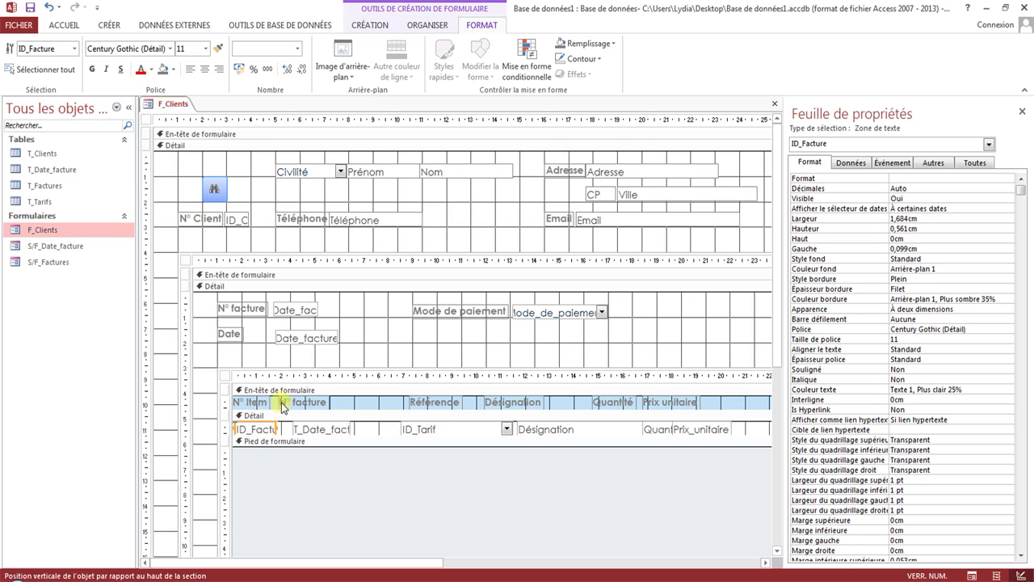
# Step: Move the N° facture label and the T_Date_facture text box to about 2 cm from the invoice-line subform's left edge, then check the form in Form view
pyautogui.click(299, 404)
pyautogui.moveTo(279, 401); pyautogui.dragTo(278, 426)
pyautogui.click(297, 432)
pyautogui.rightClick(171, 105)
pyautogui.click(201, 167)
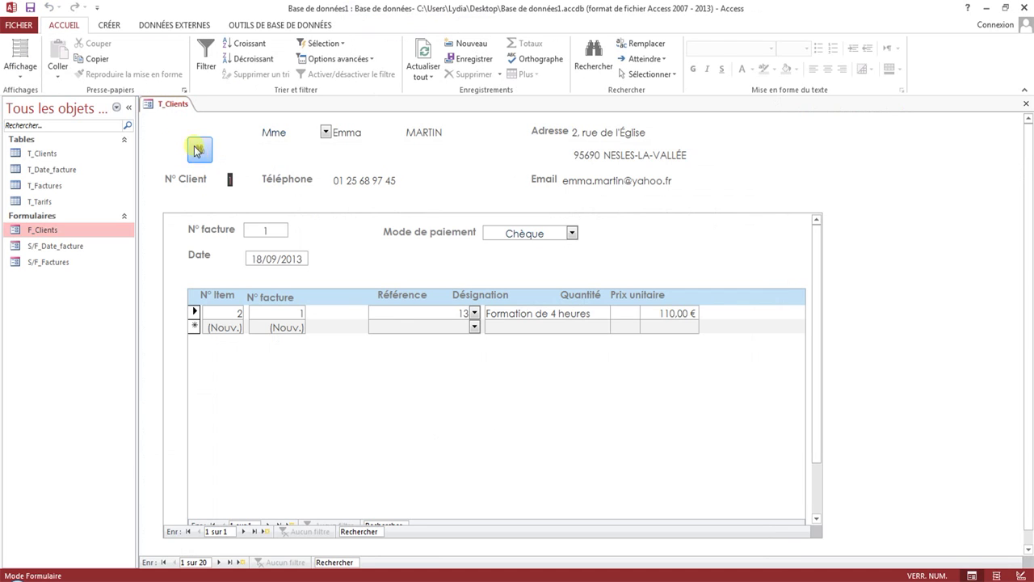
pyautogui.rightClick(172, 104)
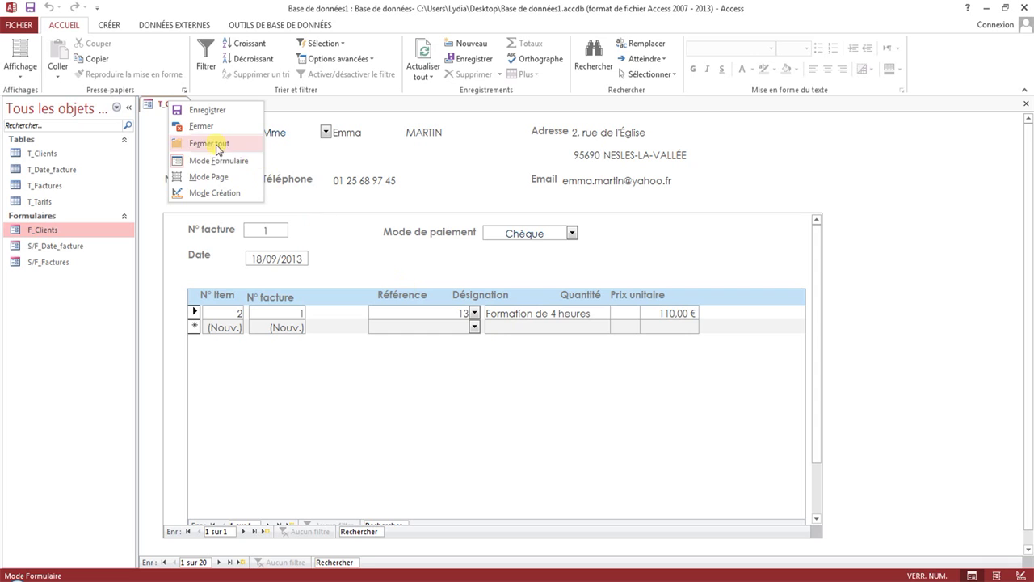
pyautogui.click(220, 193)
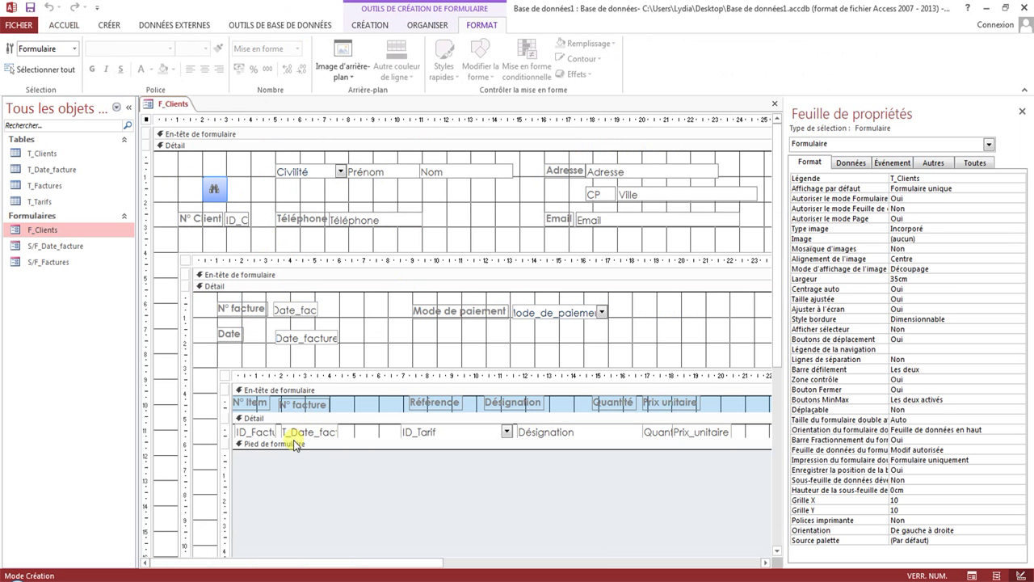
# Step: Move the T_Date_facture text box against ID_Facture, and the ID_Tarif combo box directly beside it at 4,099 cm from the left
pyautogui.click(306, 433)
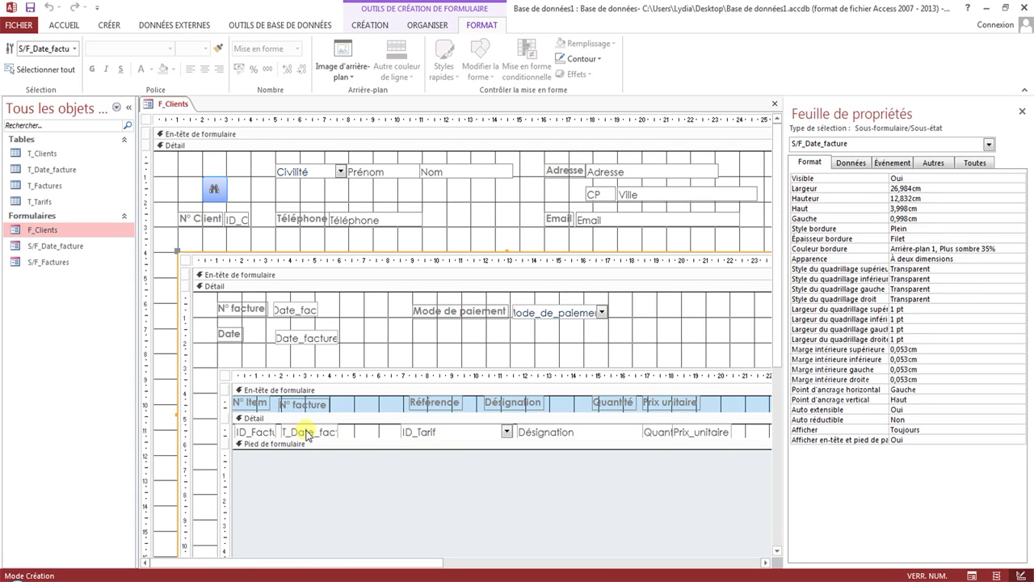
pyautogui.click(289, 432)
pyautogui.click(289, 431)
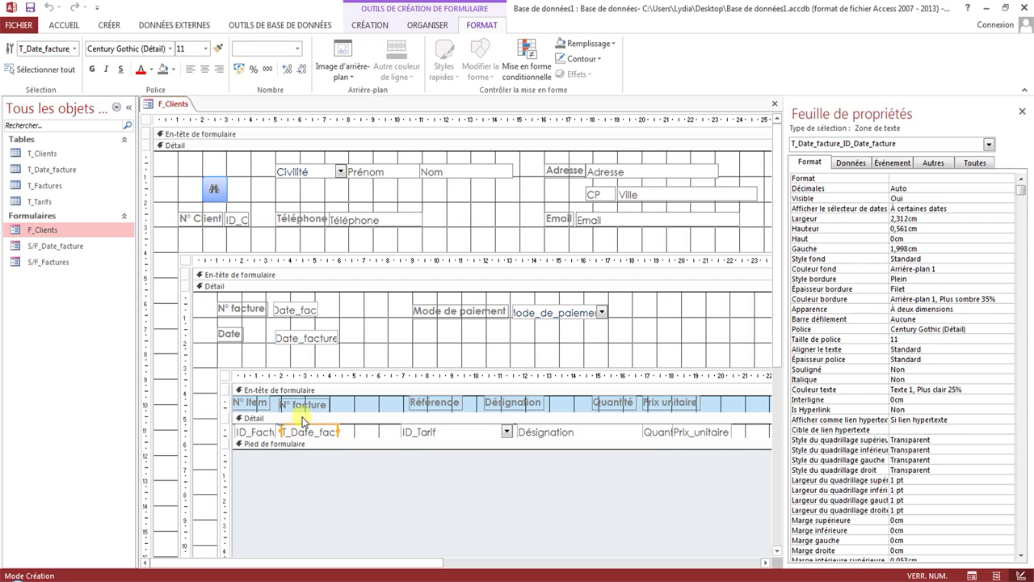
pyautogui.moveTo(338, 433); pyautogui.dragTo(333, 432)
pyautogui.click(406, 433)
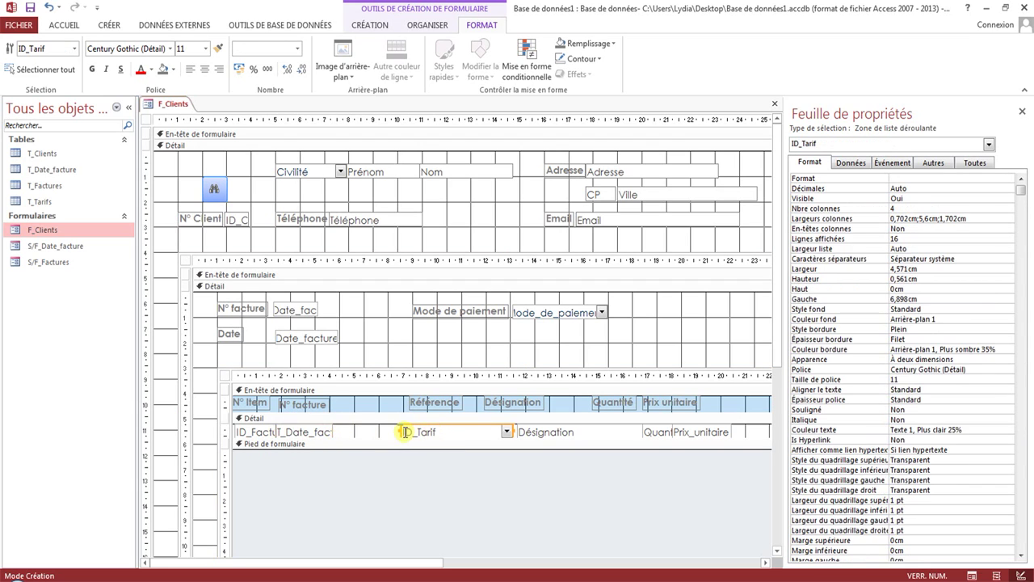
pyautogui.moveTo(401, 429); pyautogui.dragTo(339, 431)
# Step: Widen the ID_Tarif combo box to 5,894 cm and move the Désignation field against it at 9,998 cm from the left
pyautogui.click(523, 433)
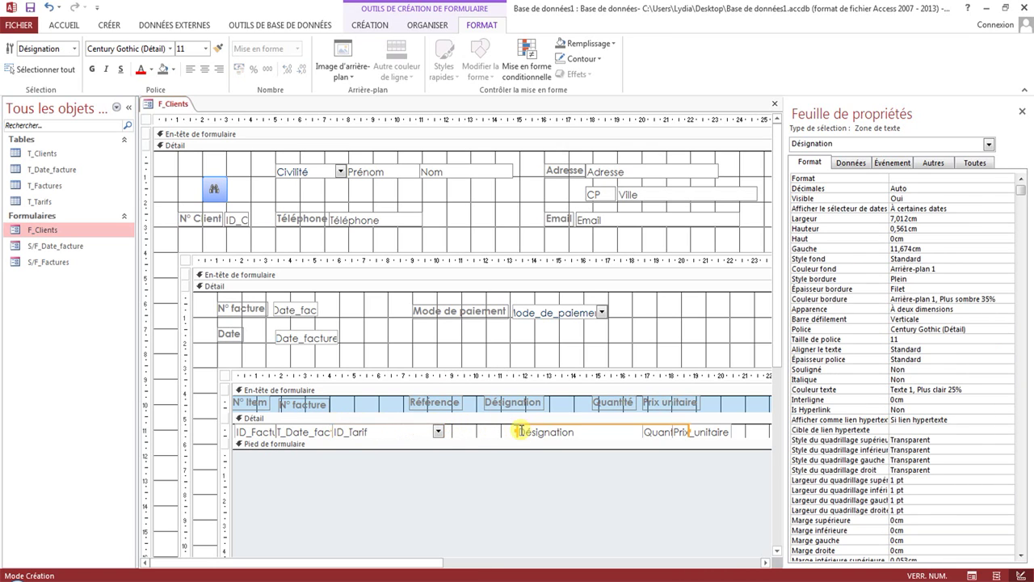
pyautogui.click(441, 429)
pyautogui.moveTo(446, 429); pyautogui.dragTo(479, 429)
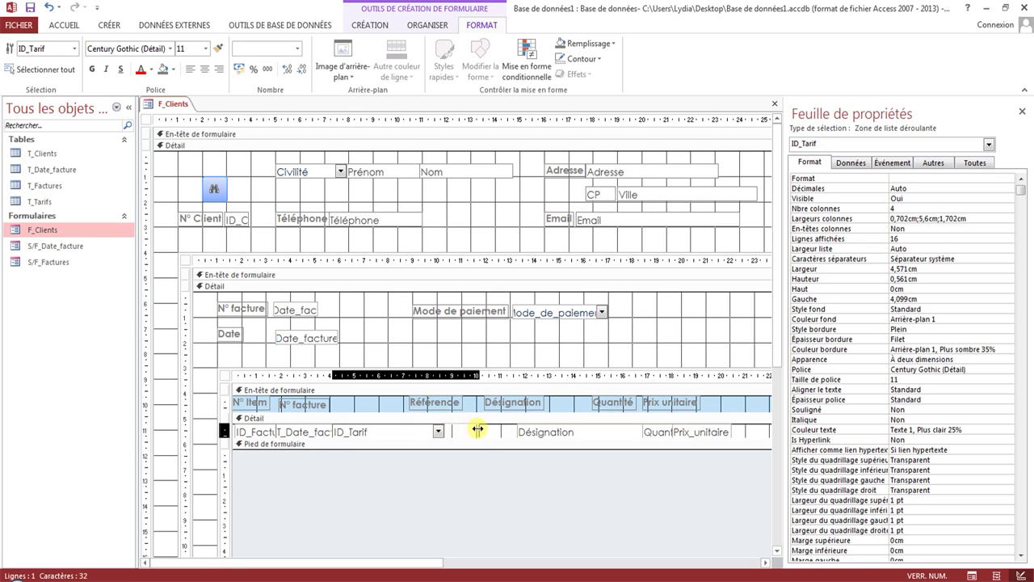
pyautogui.click(522, 432)
pyautogui.moveTo(518, 427); pyautogui.dragTo(475, 429)
pyautogui.click(447, 428)
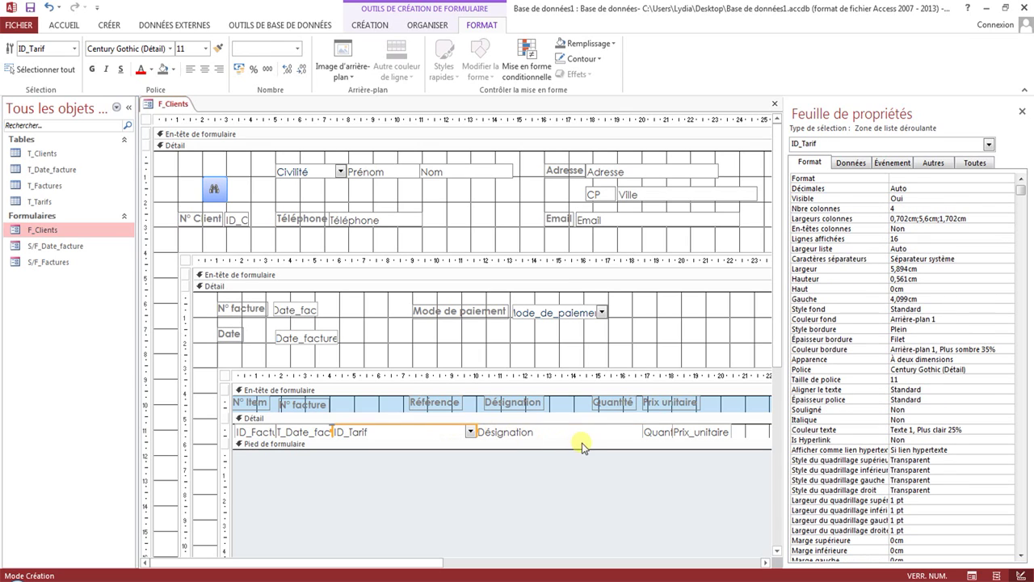
# Step: Move the Quantité field to the right end of Désignation and the Prix_unitaire field to the right end of Quantité, so that none overlap
pyautogui.click(607, 433)
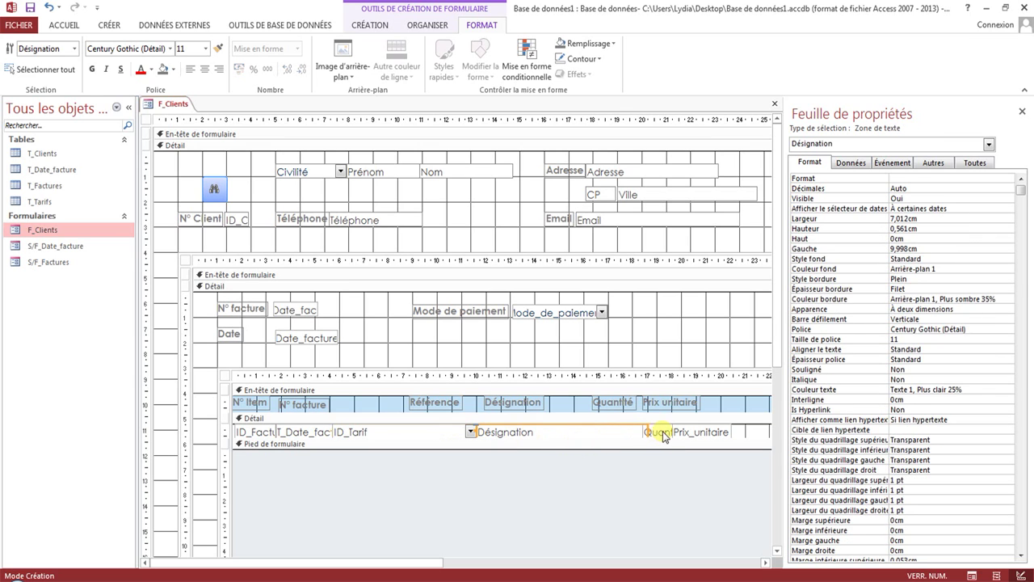
pyautogui.click(661, 433)
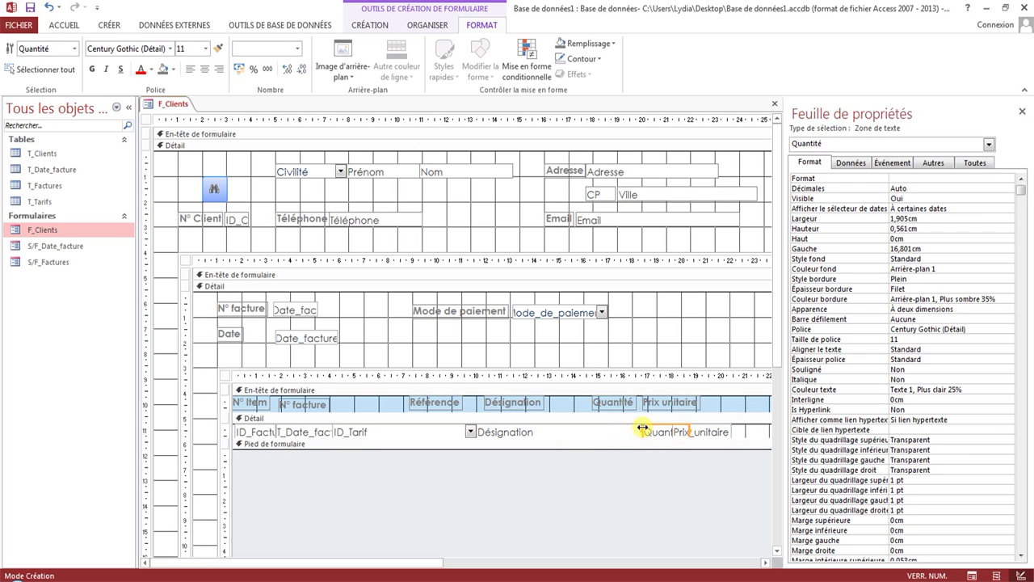
pyautogui.moveTo(644, 427)
pyautogui.mouseDown()
pyautogui.moveTo(658, 428)
pyautogui.moveTo(638, 427)
pyautogui.mouseUp()
pyautogui.click(708, 431)
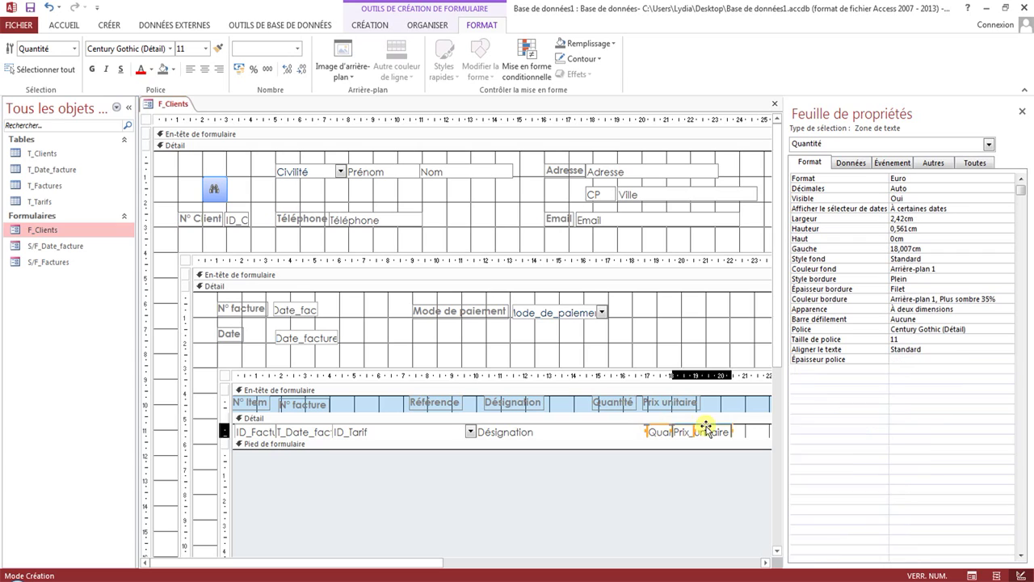
pyautogui.moveTo(730, 426); pyautogui.dragTo(693, 425)
pyautogui.click(771, 429)
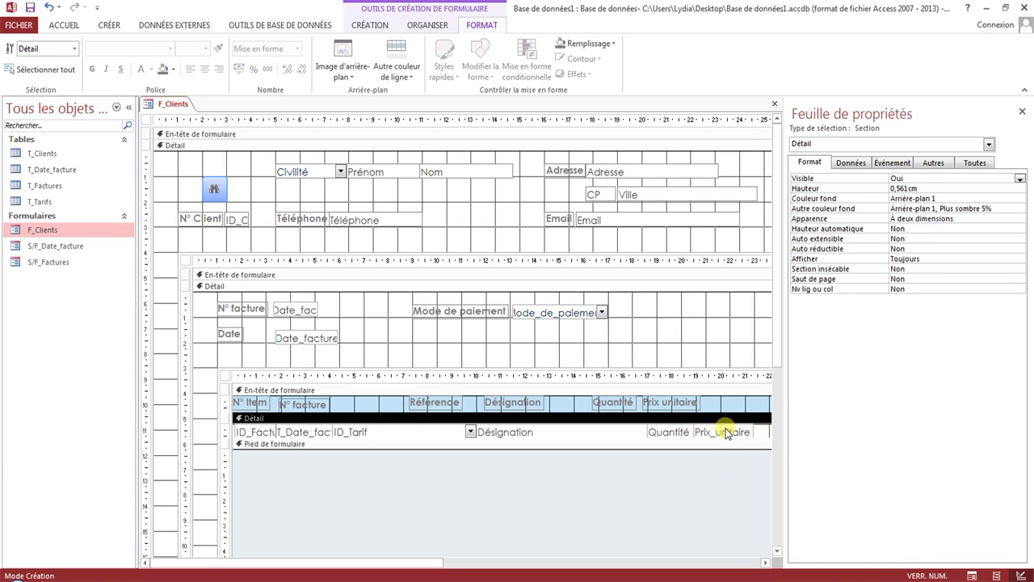
# Step: Align all column-heading labels in the invoice-line subform's header by their top edges again
pyautogui.click(683, 409)
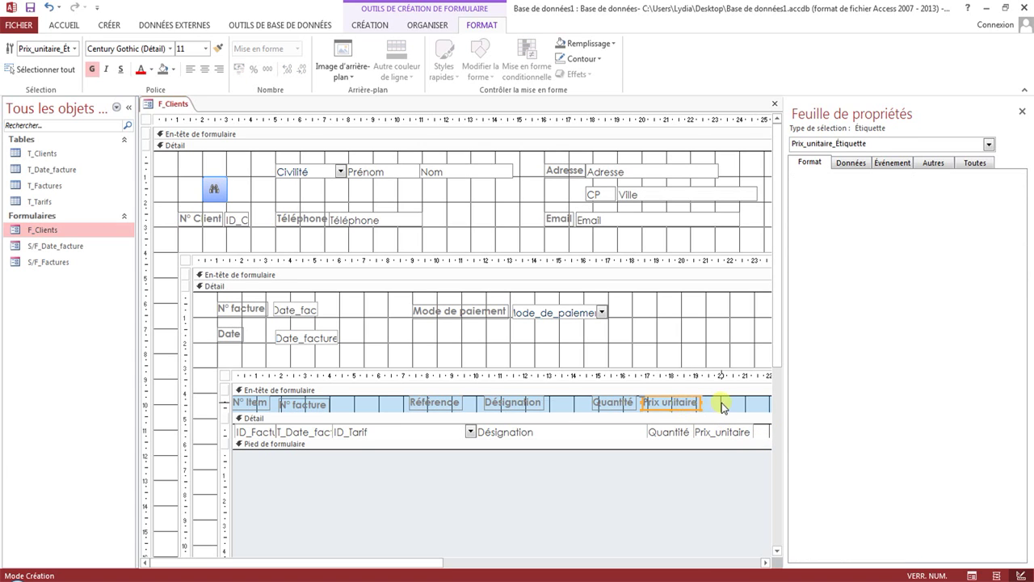
pyautogui.moveTo(722, 408); pyautogui.dragTo(255, 404)
pyautogui.rightClick(255, 404)
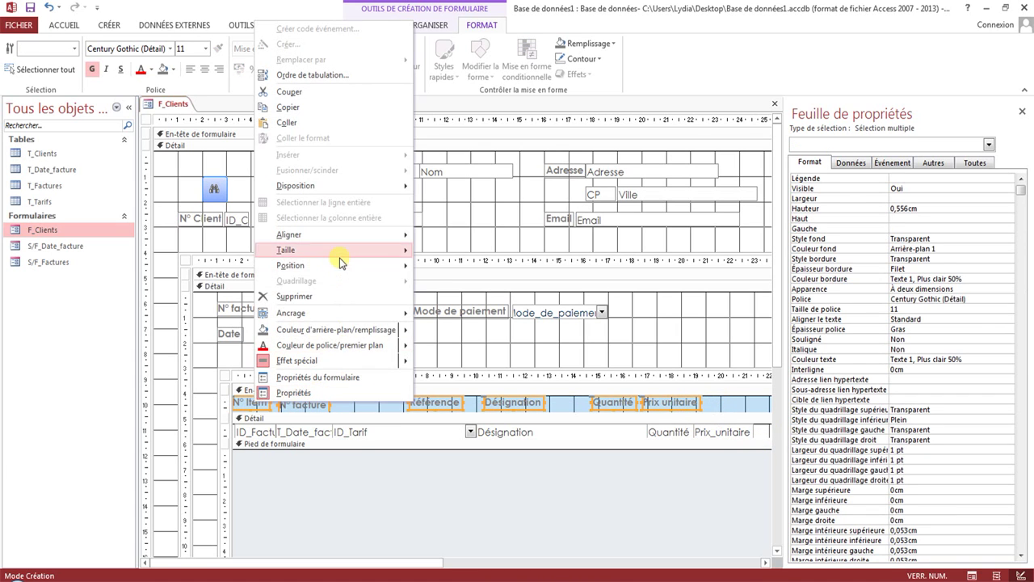
pyautogui.moveTo(339, 235)
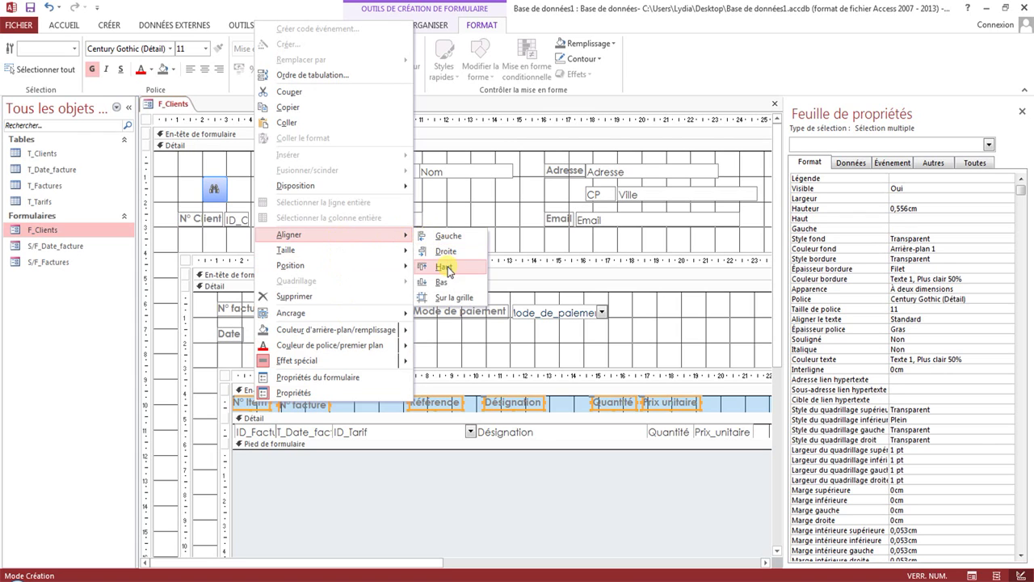
pyautogui.click(441, 266)
pyautogui.click(385, 408)
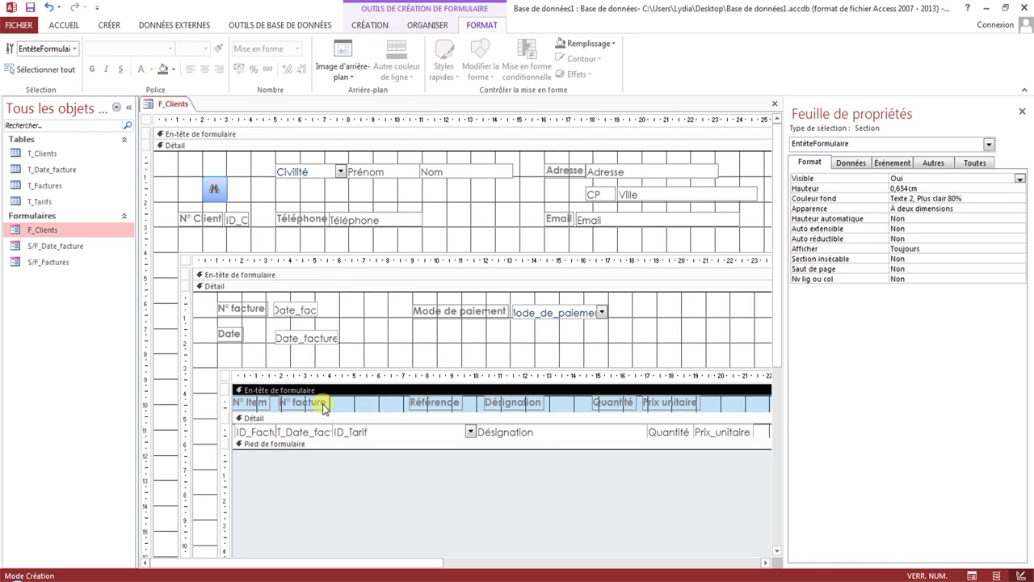
# Step: Move the Référence label to 5,698 cm from the left and check the Référence drop-down list in Form view
pyautogui.click(429, 405)
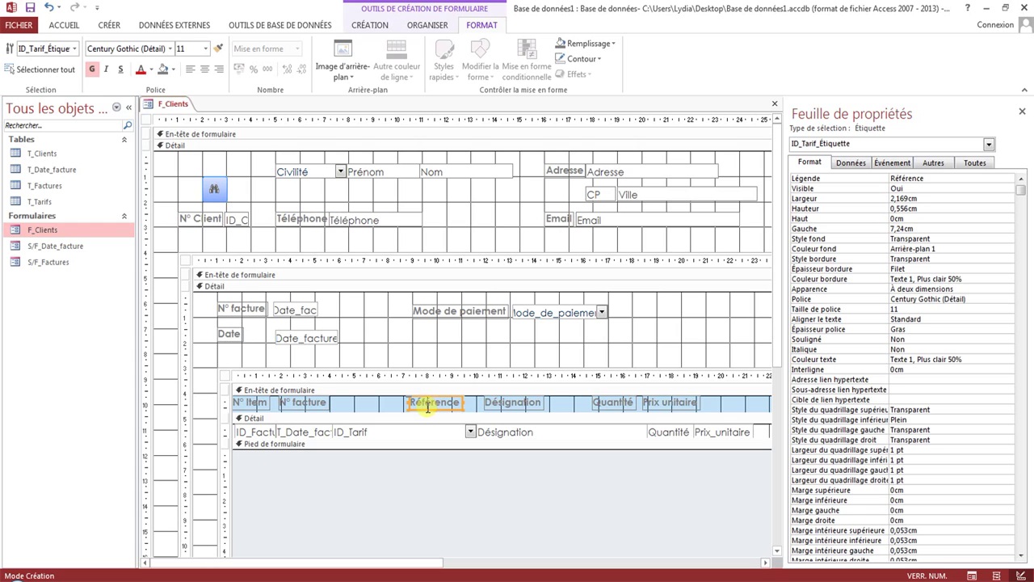
pyautogui.moveTo(425, 407); pyautogui.dragTo(384, 407)
pyautogui.rightClick(164, 103)
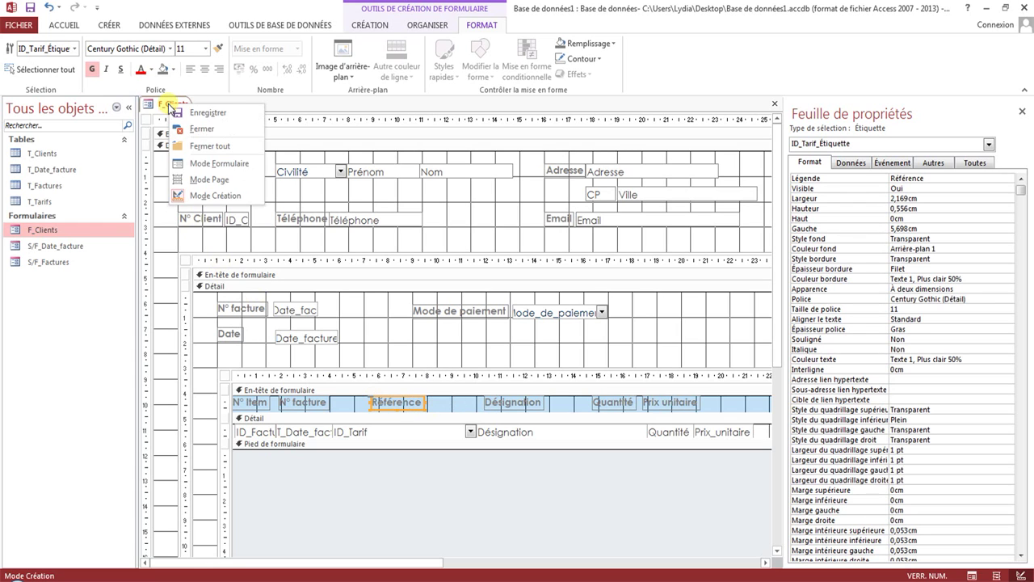
pyautogui.click(201, 168)
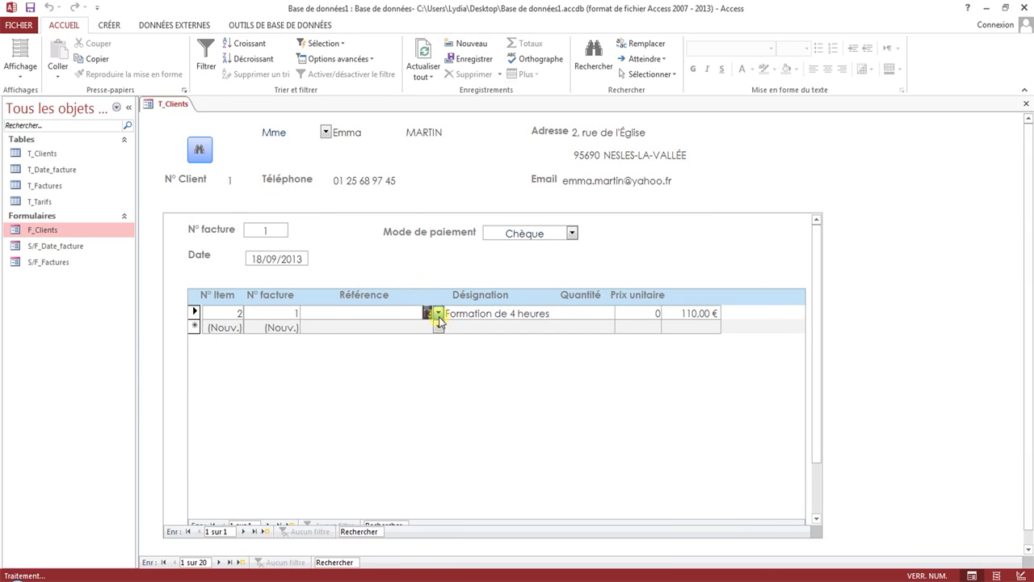
pyautogui.click(437, 314)
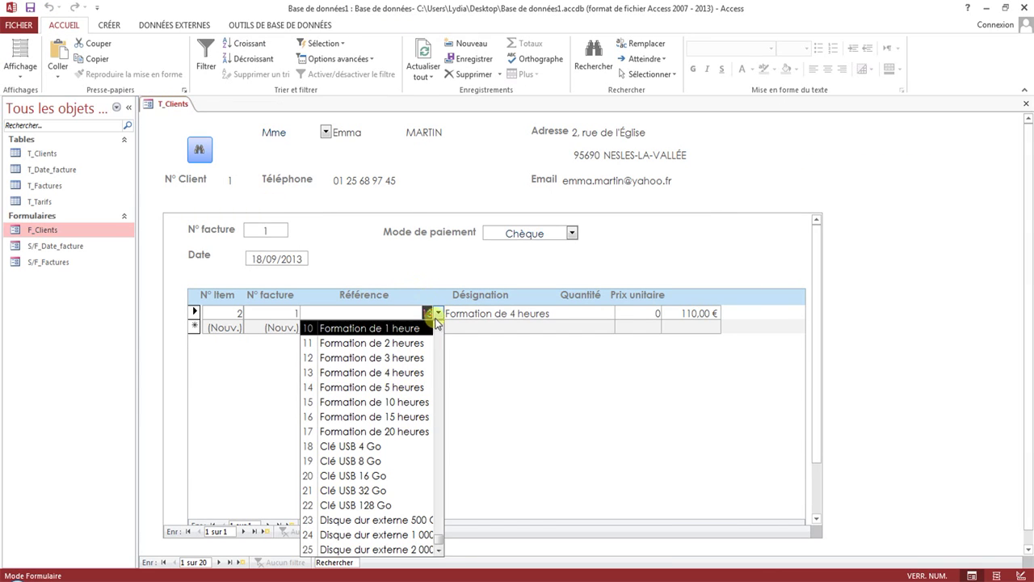
pyautogui.click(437, 313)
pyautogui.rightClick(173, 108)
pyautogui.click(203, 196)
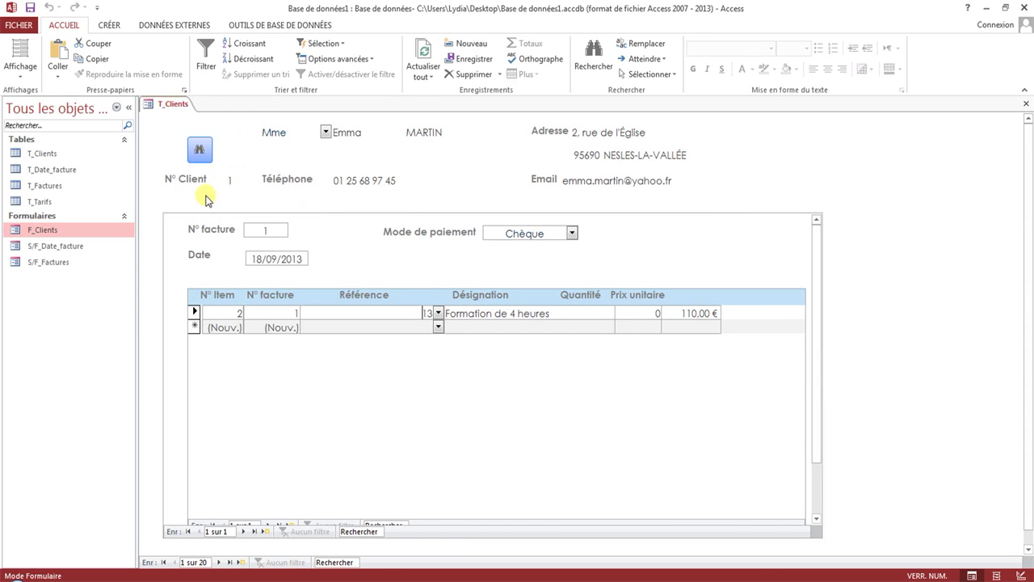
# Step: Close the property sheet and widen the S/F_Date_facture subform control to about 33 cm
pyautogui.click(1022, 111)
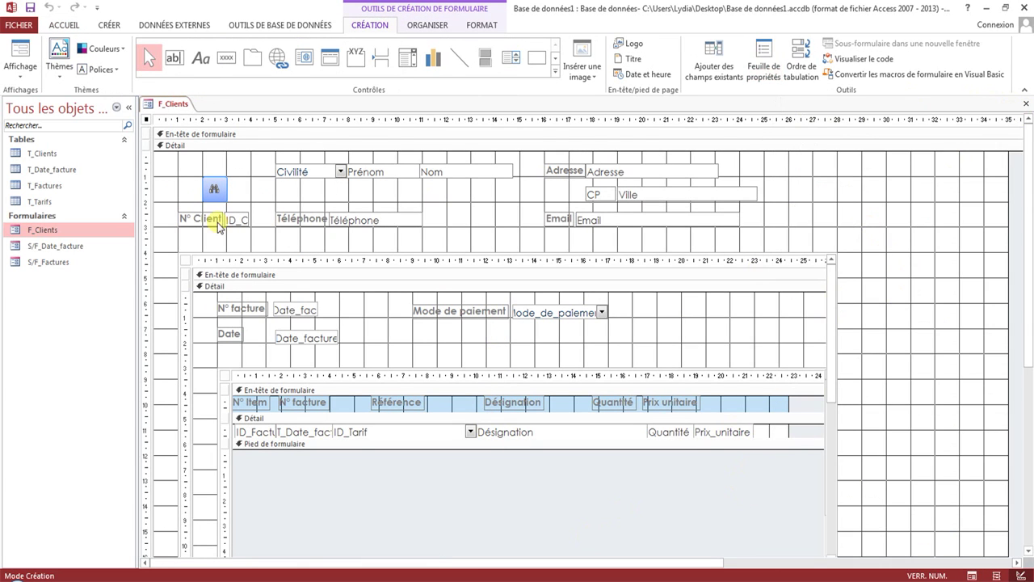
pyautogui.click(180, 261)
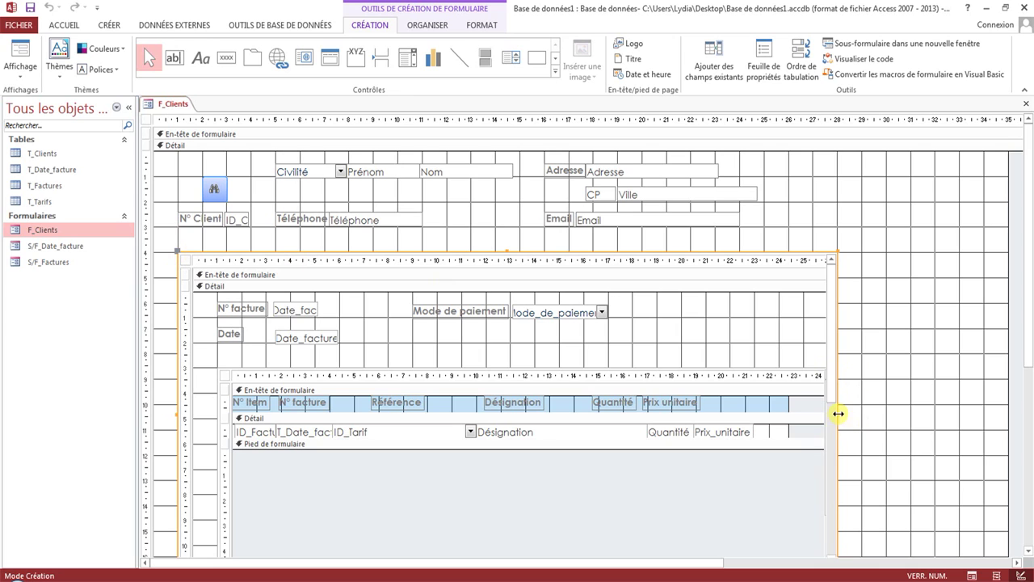
pyautogui.moveTo(840, 418); pyautogui.dragTo(986, 410)
# Step: Shift the Désignation, Quantité and Prix unitaire labels and fields about 3 cm to the right and widen ID_Tarif up to the Désignation field
pyautogui.click(752, 410)
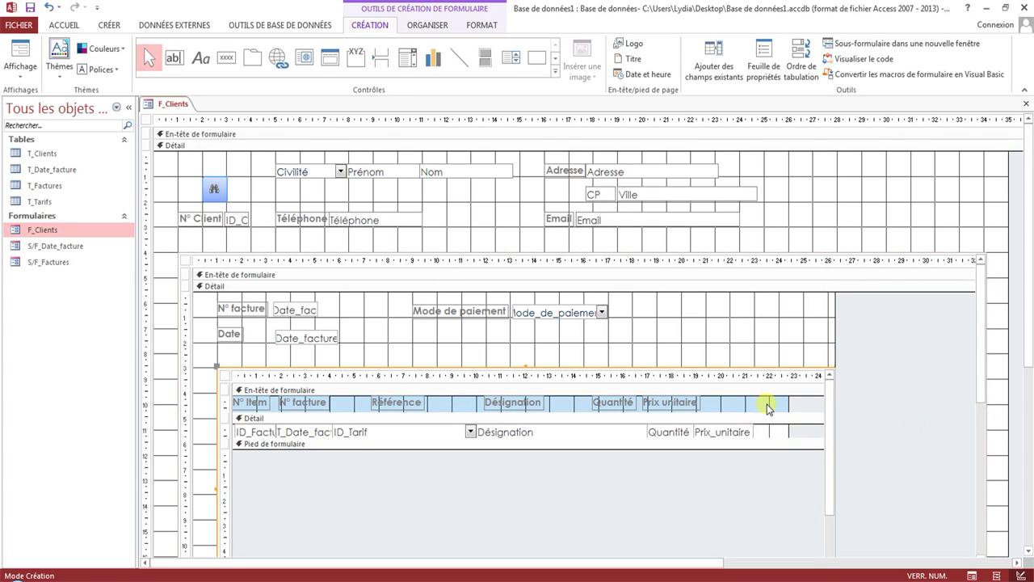
pyautogui.moveTo(767, 408); pyautogui.dragTo(510, 439)
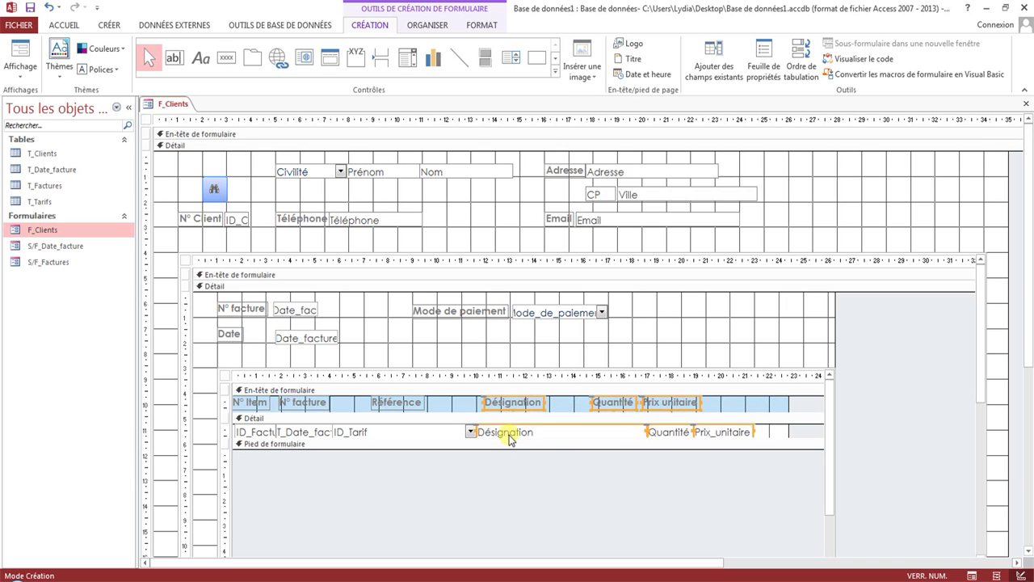
pyautogui.moveTo(670, 432); pyautogui.dragTo(747, 433)
pyautogui.click(446, 432)
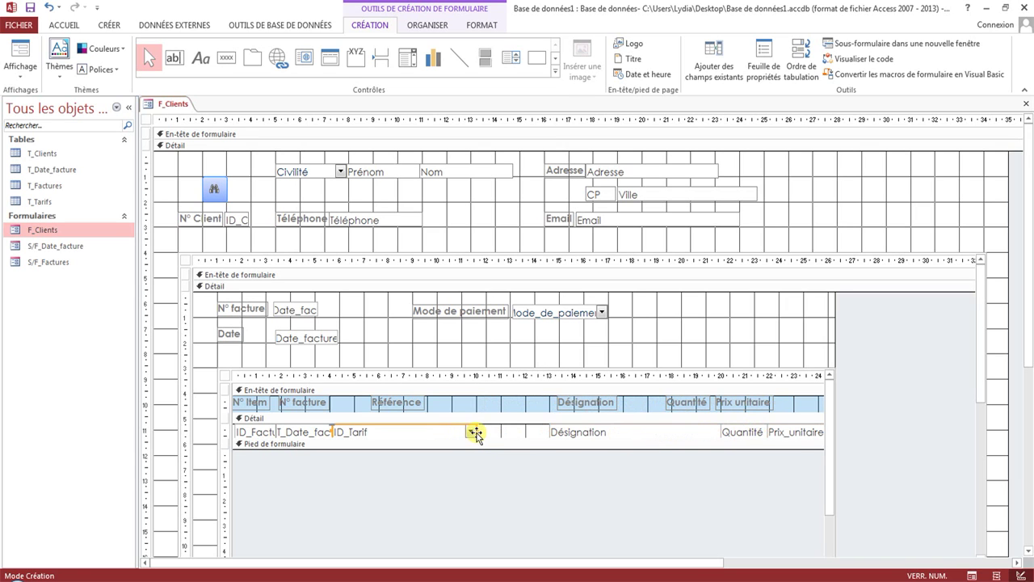
pyautogui.moveTo(479, 432); pyautogui.dragTo(549, 432)
# Step: Check in Form view how many columns the Référence drop-down list shows, and return to Design view
pyautogui.rightClick(164, 105)
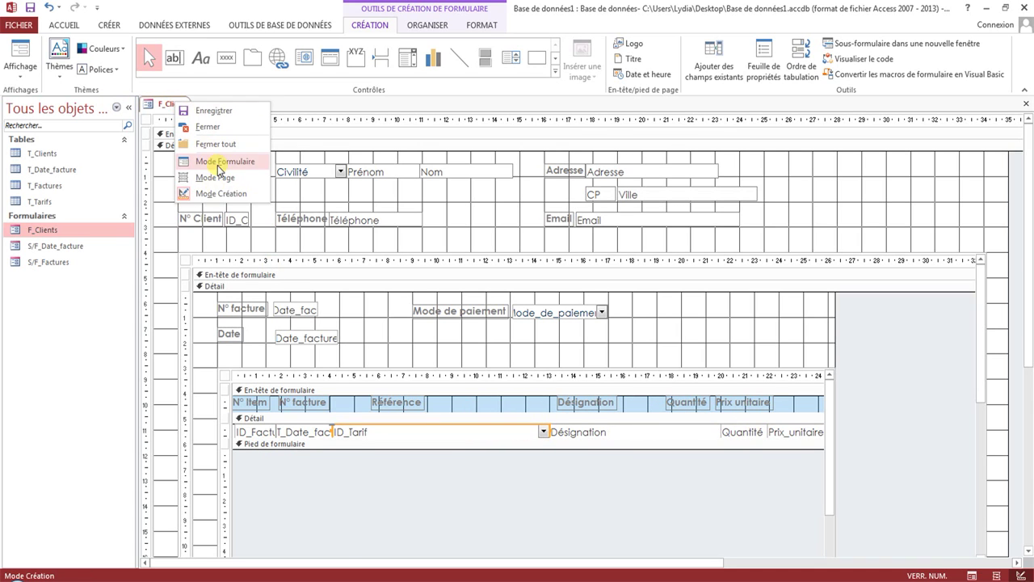
pyautogui.click(210, 158)
pyautogui.click(511, 315)
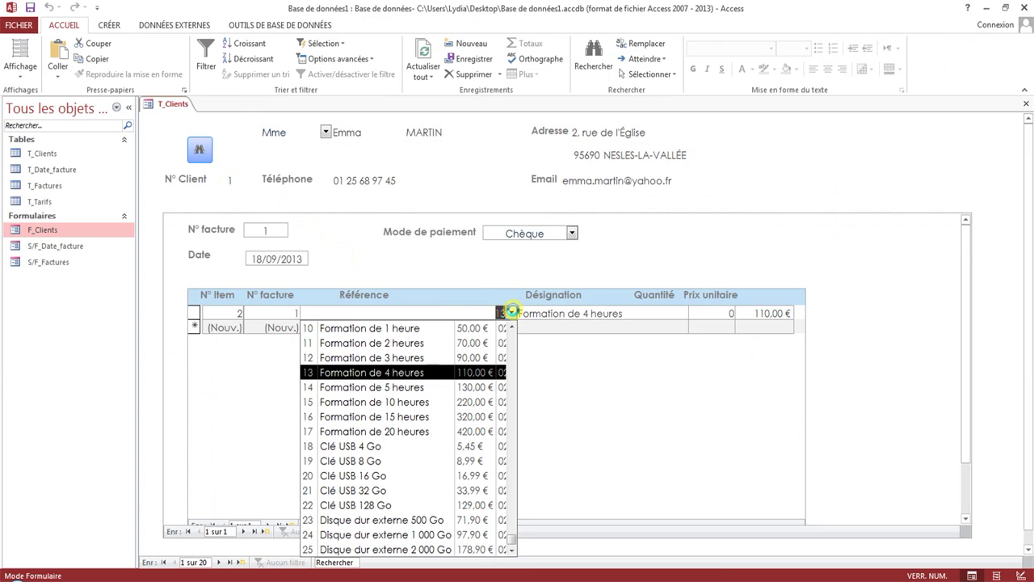
pyautogui.click(512, 311)
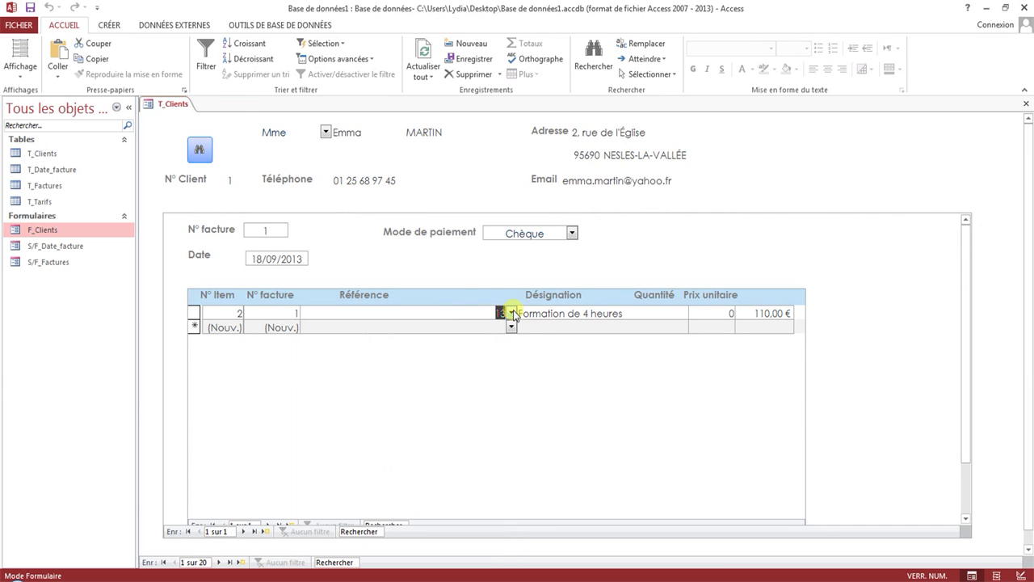
pyautogui.rightClick(172, 104)
pyautogui.click(207, 195)
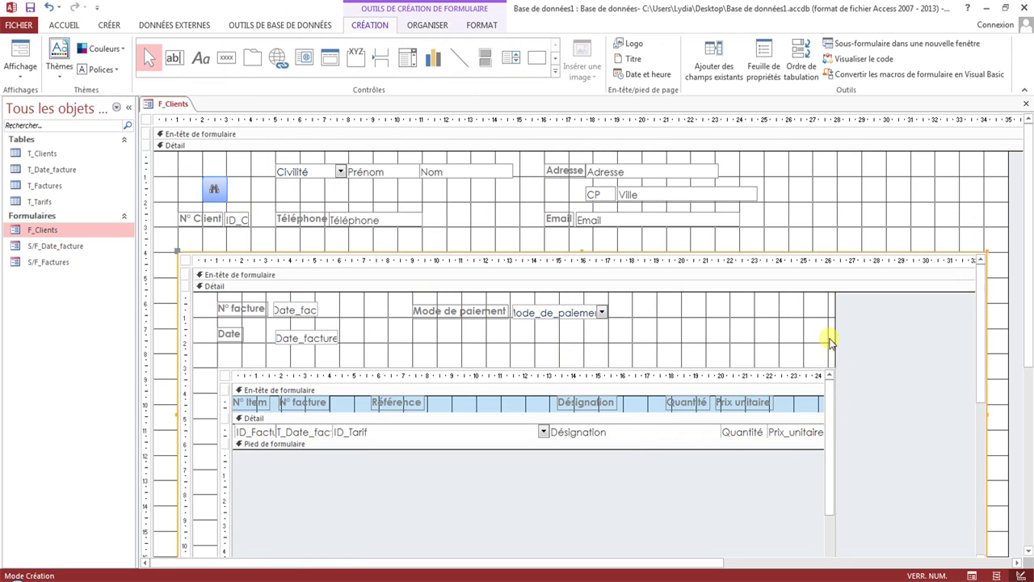
# Step: Widen the S/F_Date_facture form's design area to about 30 cm and stretch the nested invoice-line subform to just inside its right edge
pyautogui.moveTo(834, 330); pyautogui.dragTo(926, 329)
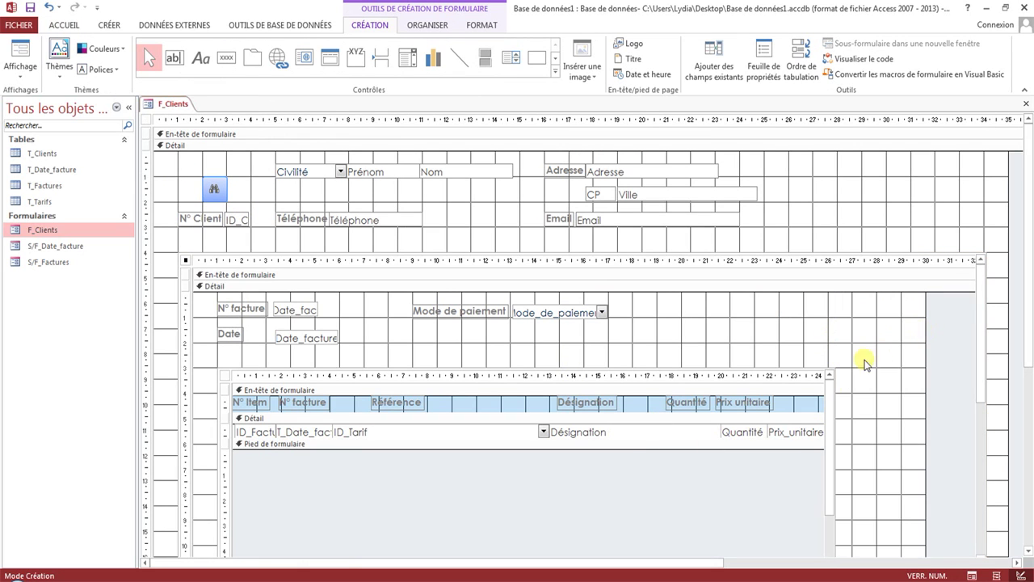
pyautogui.click(218, 364)
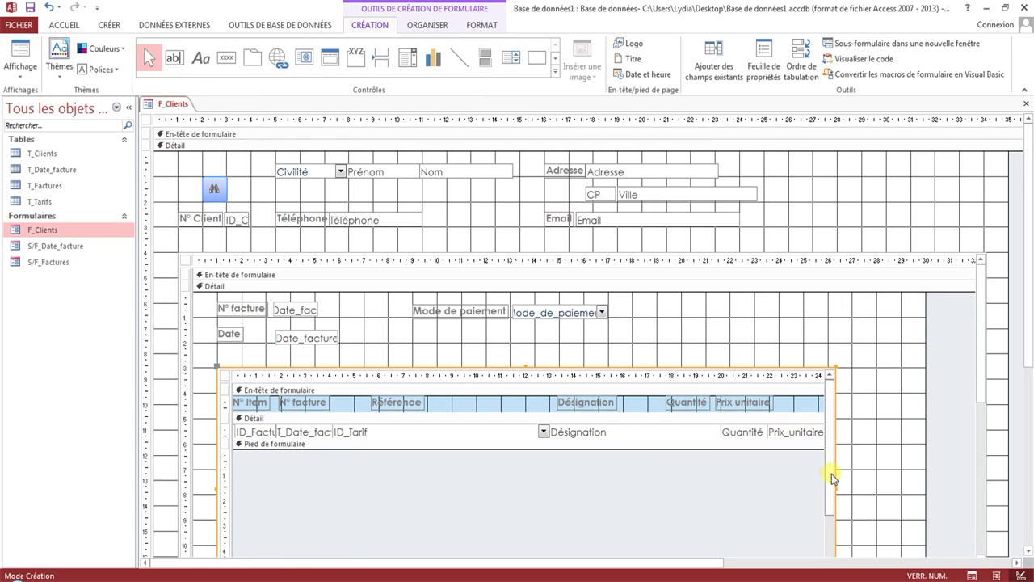
pyautogui.moveTo(838, 489); pyautogui.dragTo(916, 491)
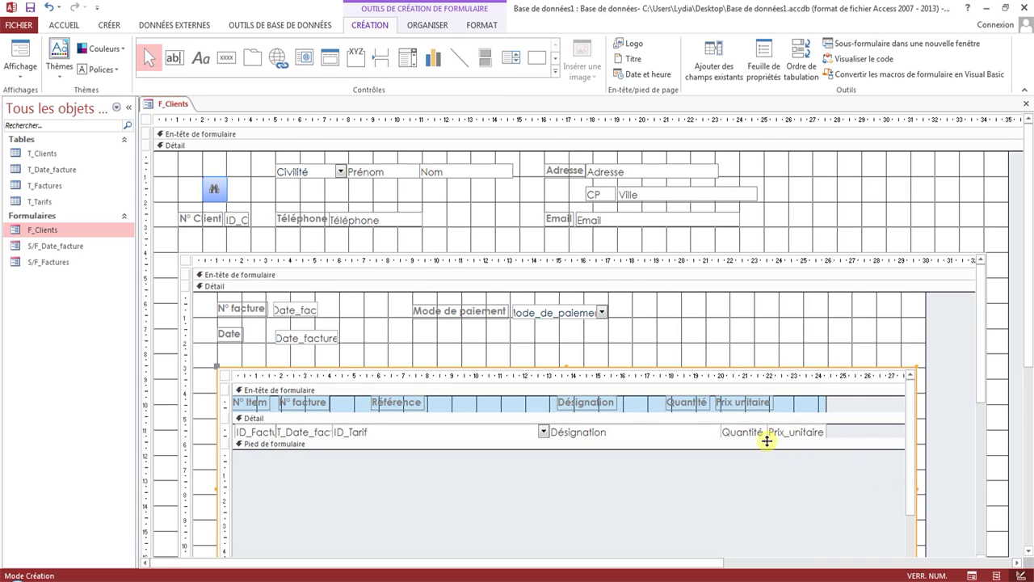
# Step: Shift the Désignation, Quantité and Prix unitaire labels and fields about 2 cm to the right and widen ID_Tarif up to Désignation
pyautogui.click(825, 401)
pyautogui.moveTo(825, 399); pyautogui.dragTo(594, 432)
pyautogui.click(541, 432)
# Step: Check in Form view that the Référence drop-down list shows all its columns, and return to Design view
pyautogui.rightClick(155, 105)
pyautogui.rightClick(155, 107)
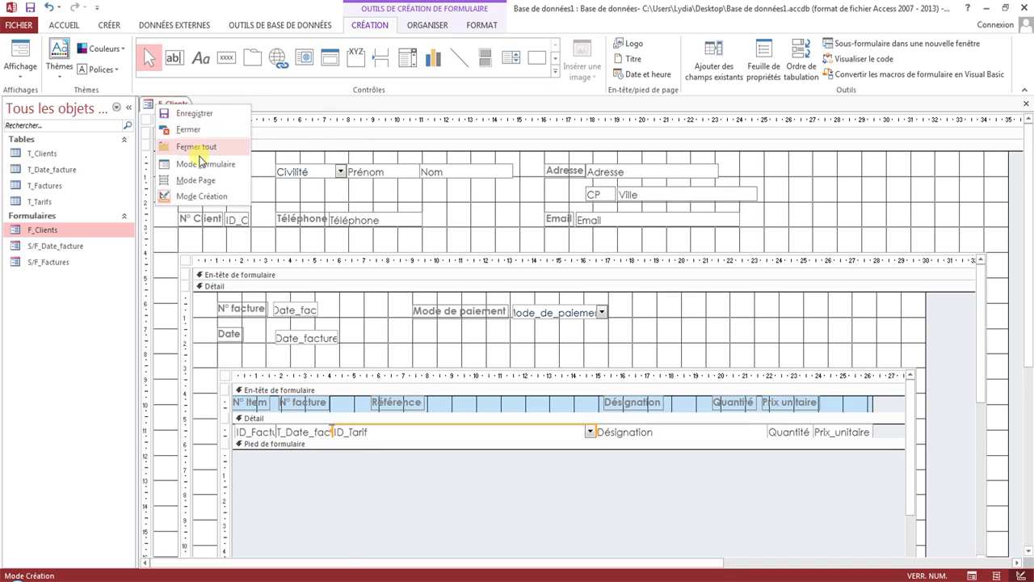
pyautogui.click(194, 164)
pyautogui.click(558, 313)
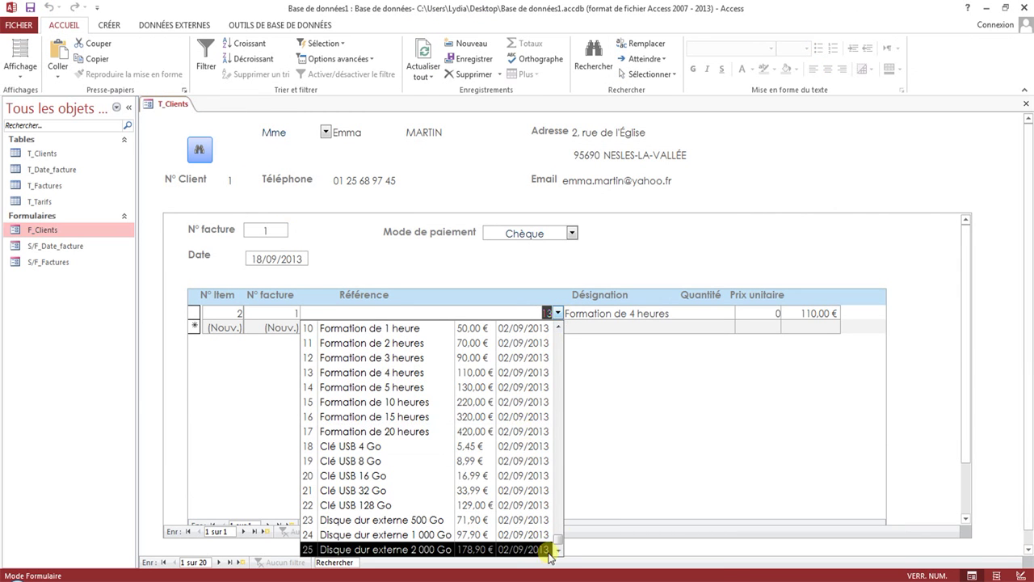
pyautogui.moveTo(558, 539)
pyautogui.mouseDown()
pyautogui.moveTo(558, 332)
pyautogui.moveTo(539, 539)
pyautogui.mouseUp()
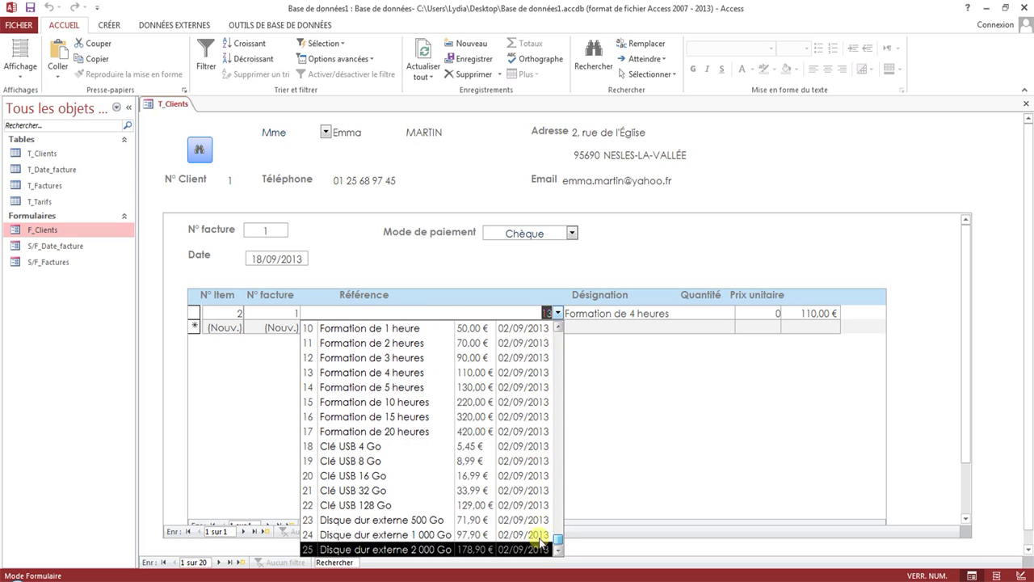
pyautogui.click(391, 263)
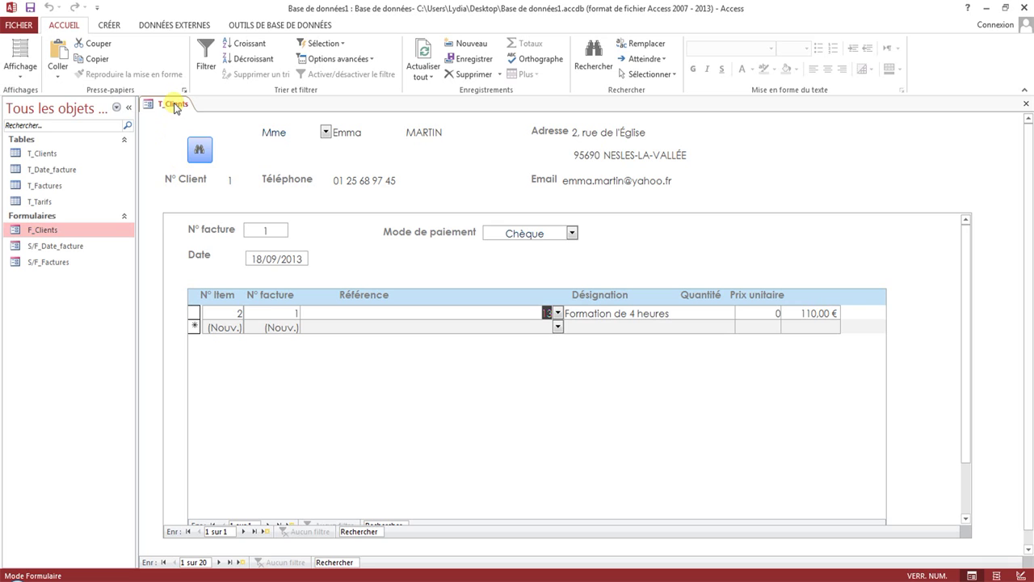
pyautogui.rightClick(175, 108)
pyautogui.click(197, 195)
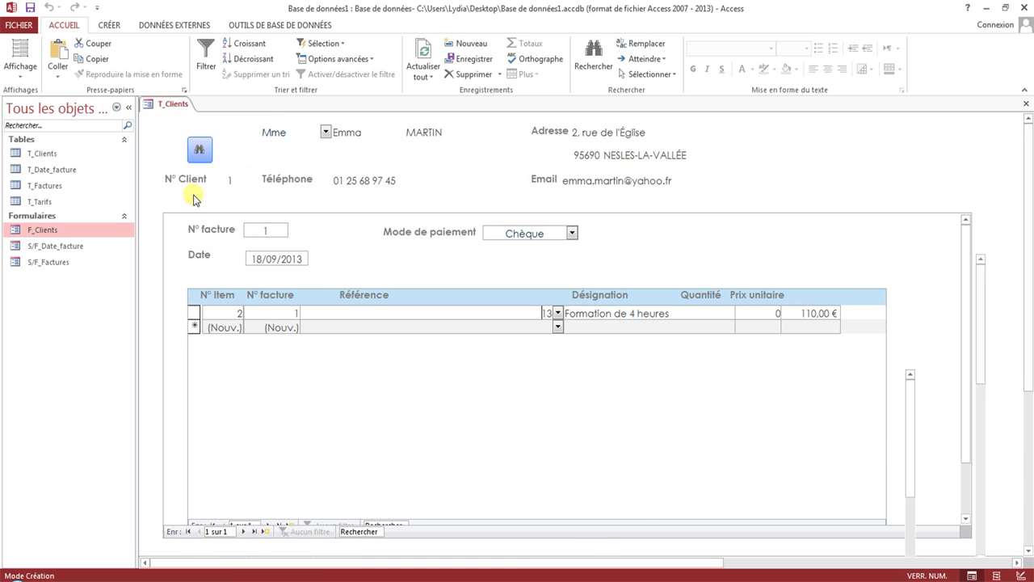
# Step: Move the Prix unitaire, Quantité and Désignation header labels to the right so each sits over its own field
pyautogui.click(794, 403)
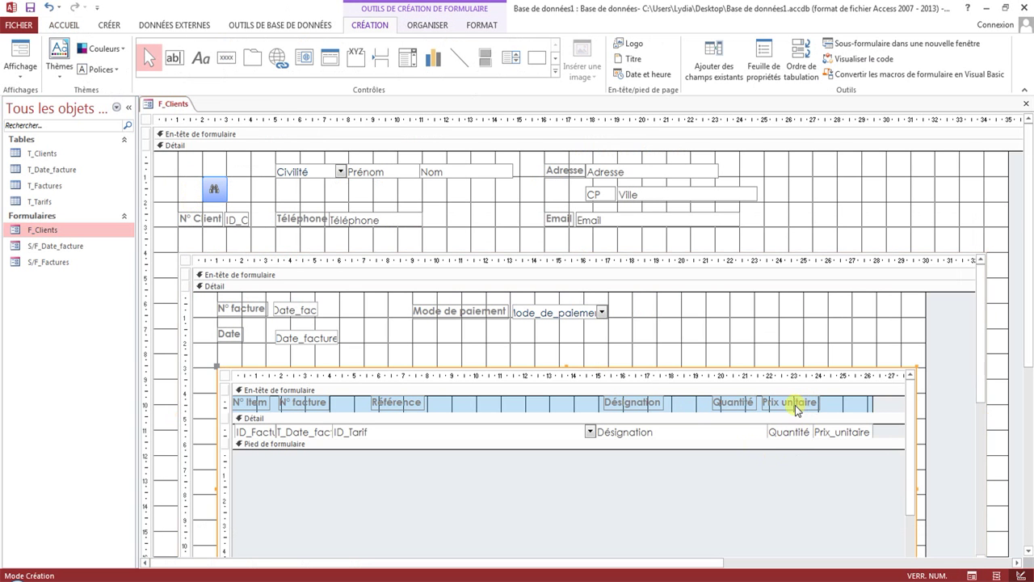
pyautogui.moveTo(795, 405); pyautogui.dragTo(837, 403)
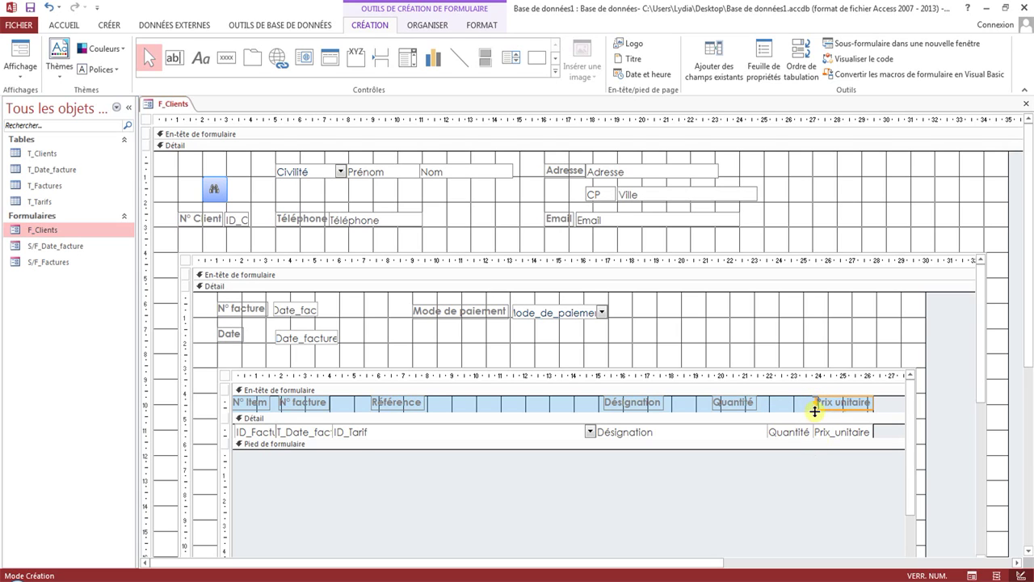
pyautogui.click(718, 402)
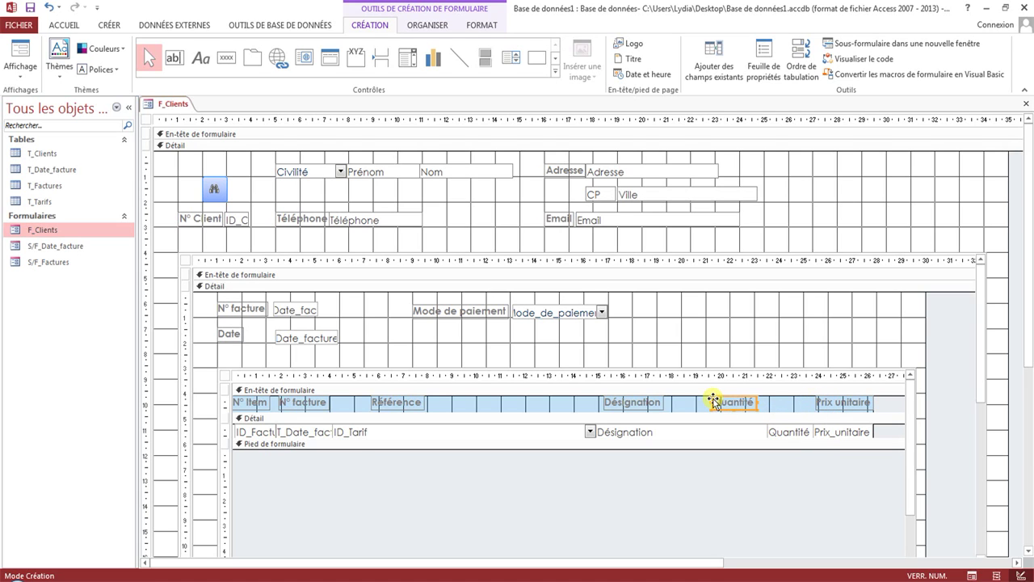
pyautogui.moveTo(715, 401); pyautogui.dragTo(772, 398)
pyautogui.click(643, 404)
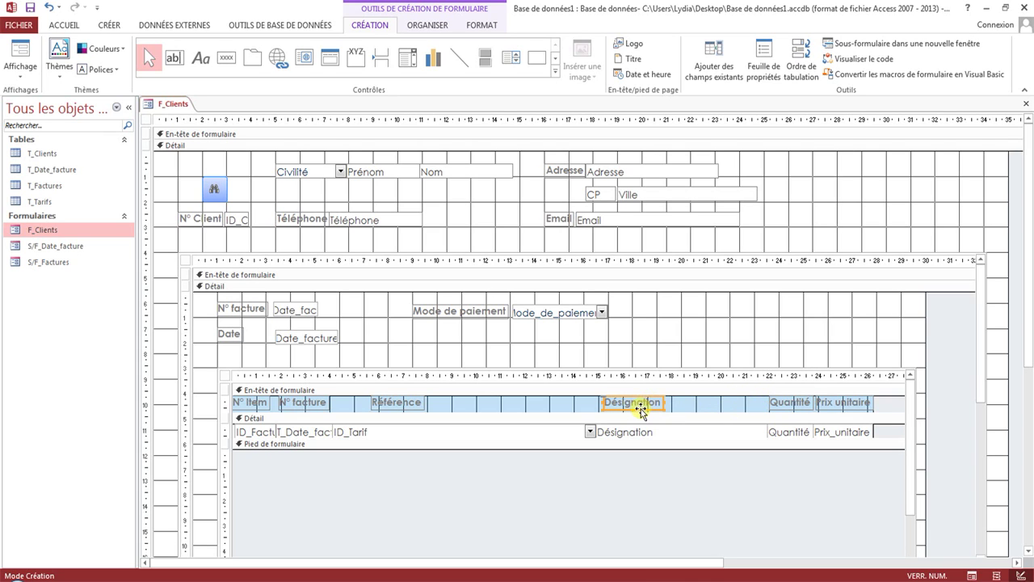
pyautogui.moveTo(641, 410); pyautogui.dragTo(688, 411)
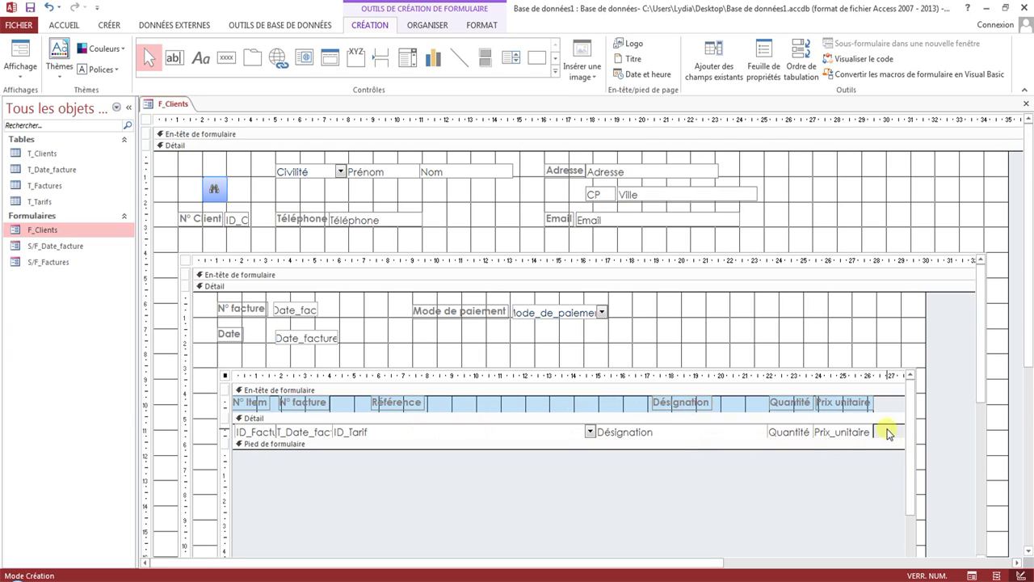
# Step: Select all the fields in the invoice-line Détail section and center their text
pyautogui.moveTo(888, 434); pyautogui.dragTo(242, 430)
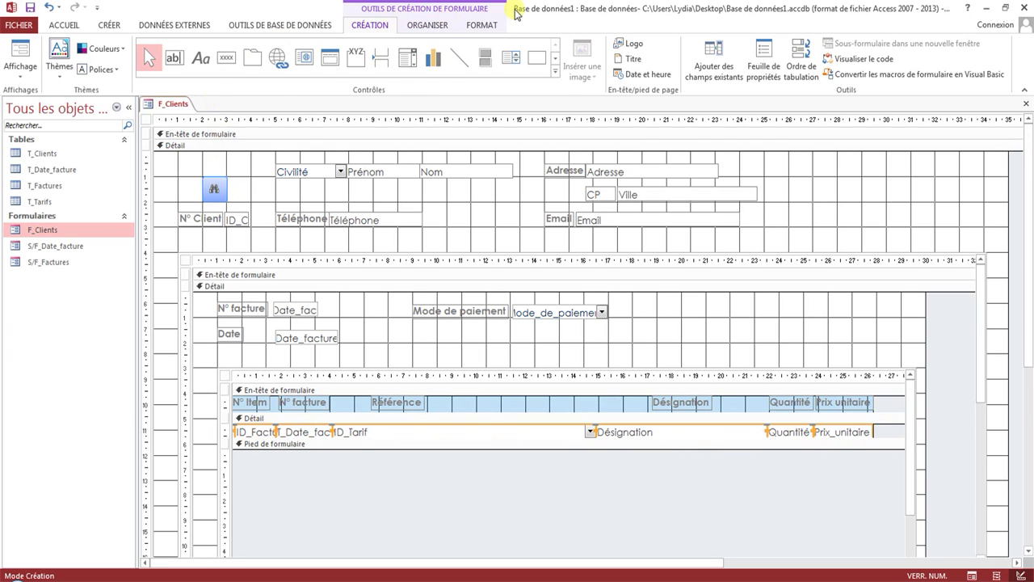
pyautogui.click(482, 25)
pyautogui.click(207, 70)
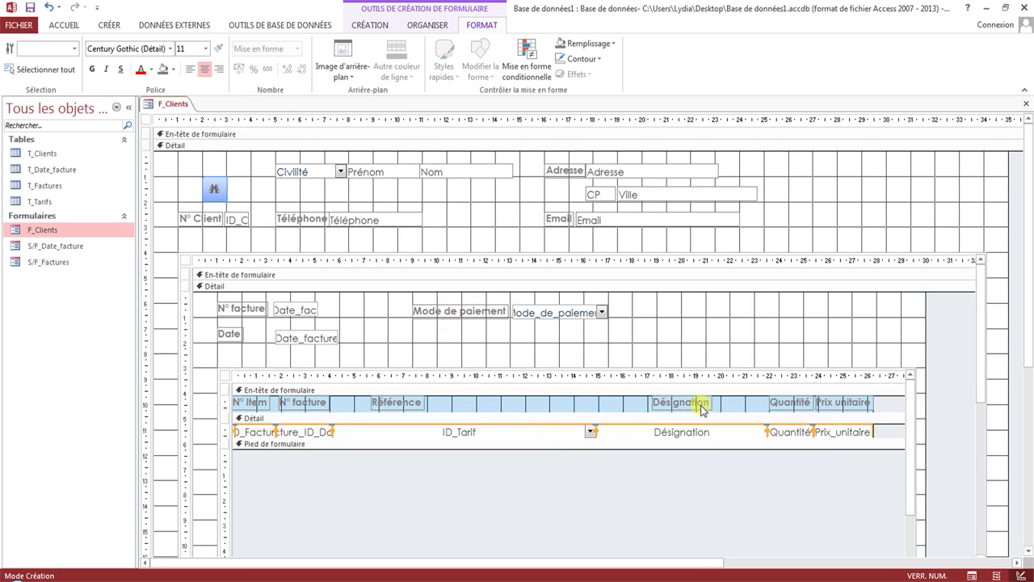
# Step: Center the Quantité, Référence and N° Item labels over their fields and trim the invoice-line header section's height slightly
pyautogui.click(782, 408)
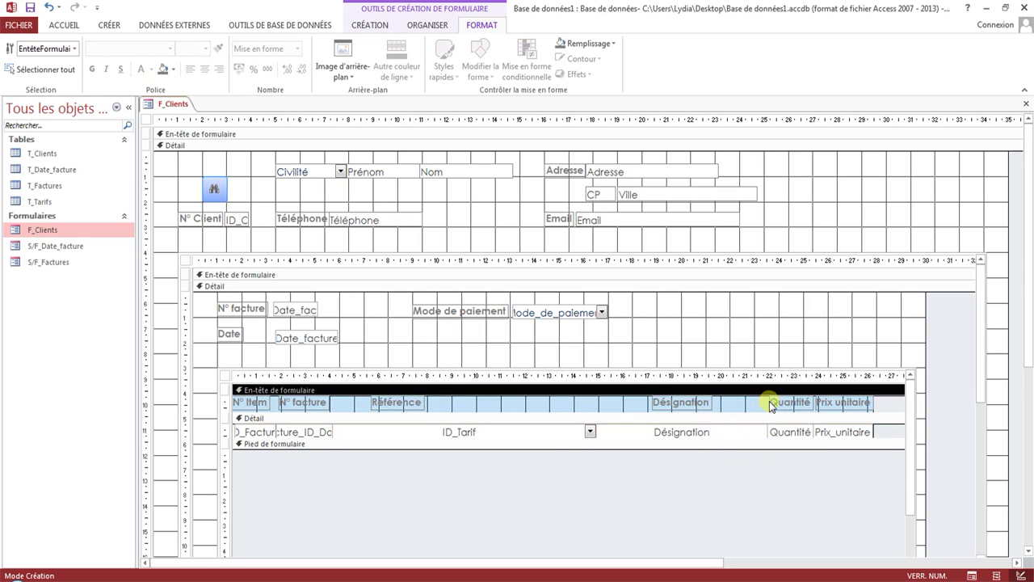
pyautogui.press('Left')
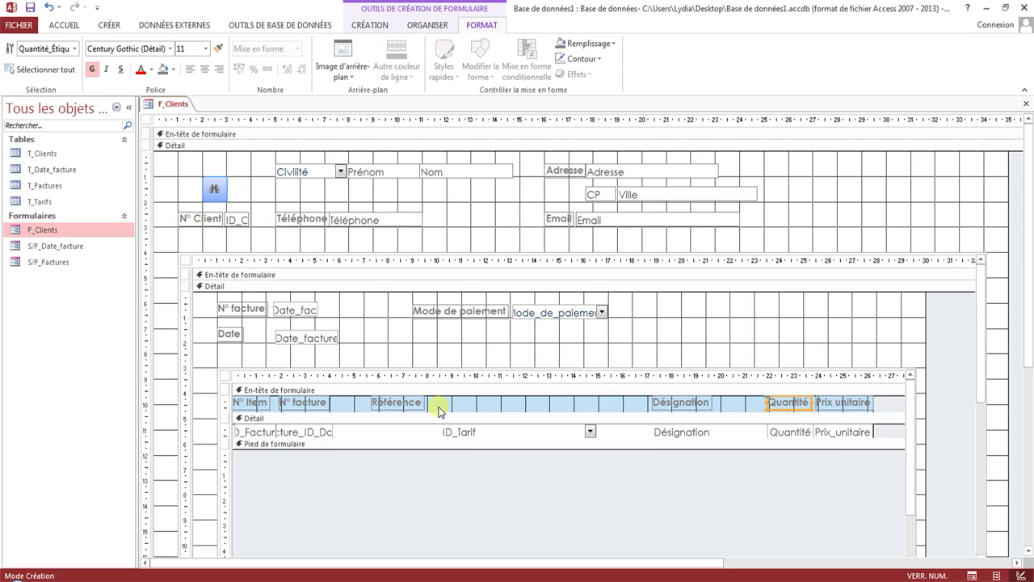
pyautogui.click(398, 407)
pyautogui.moveTo(415, 410); pyautogui.dragTo(475, 409)
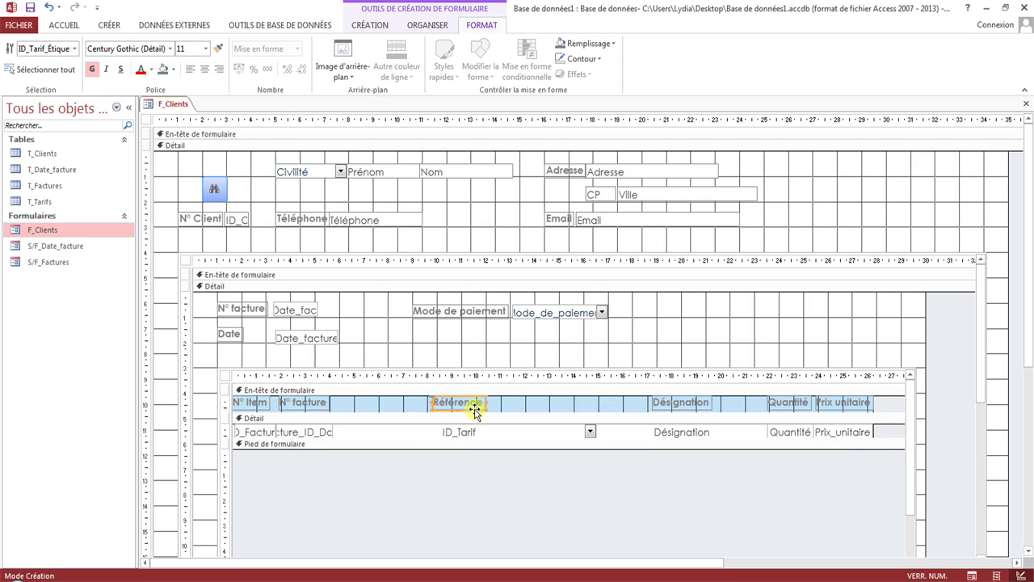
pyautogui.click(314, 405)
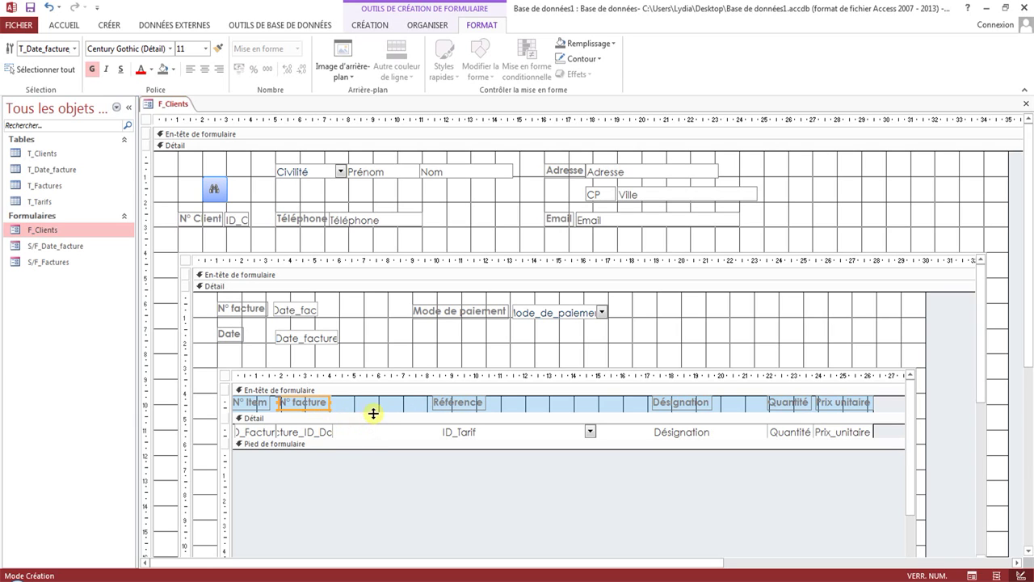
pyautogui.click(252, 403)
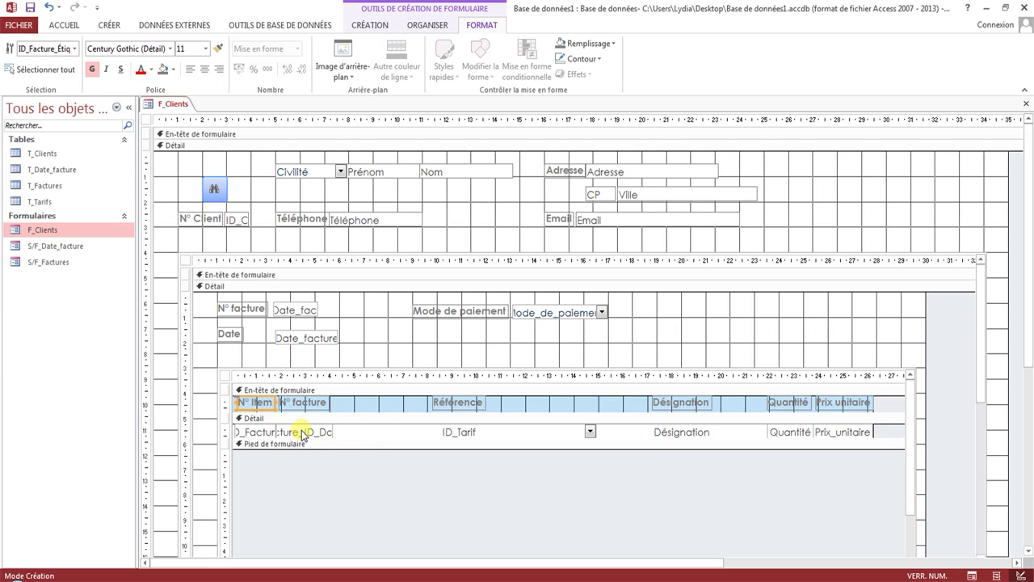
pyautogui.click(360, 410)
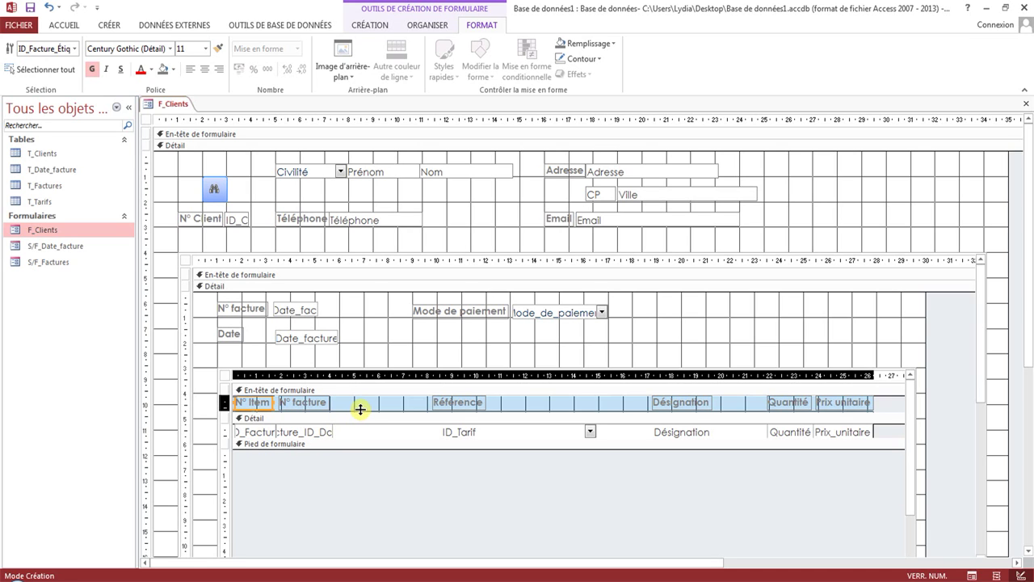
pyautogui.moveTo(362, 411); pyautogui.dragTo(361, 408)
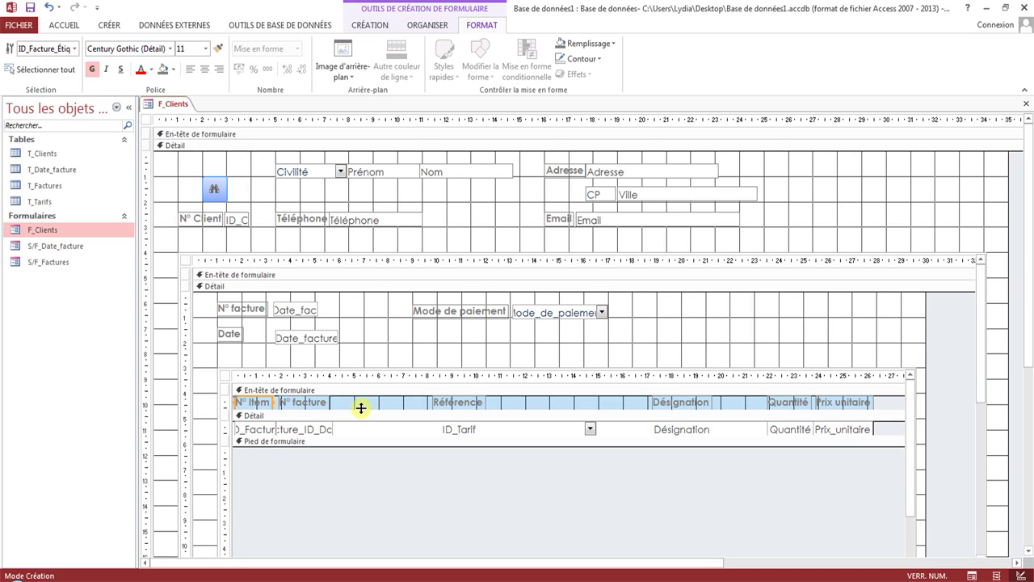
# Step: Check the centered labels and values of the invoice lines in Form view, and return to Design view
pyautogui.rightClick(170, 106)
pyautogui.click(216, 168)
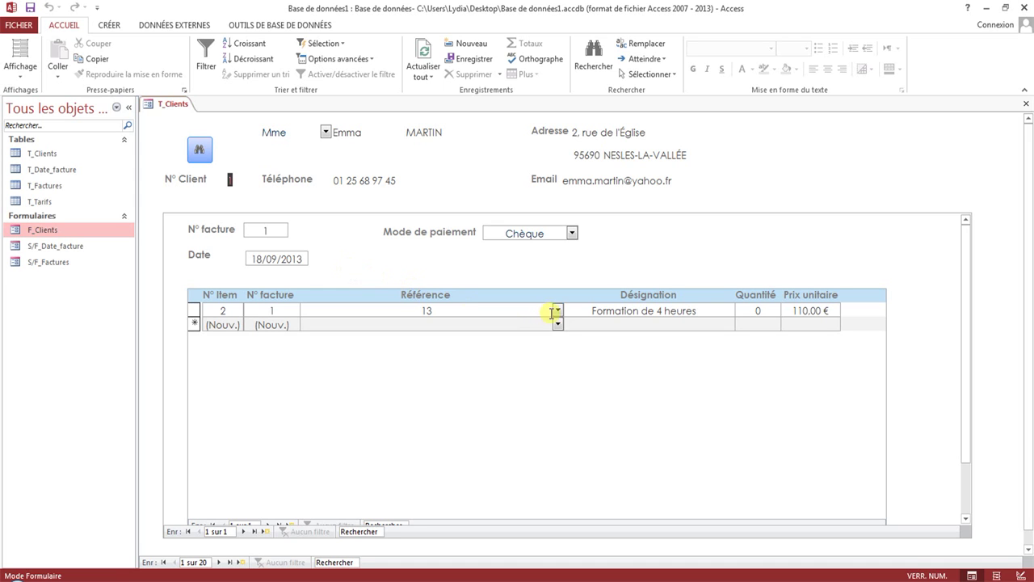
pyautogui.rightClick(170, 103)
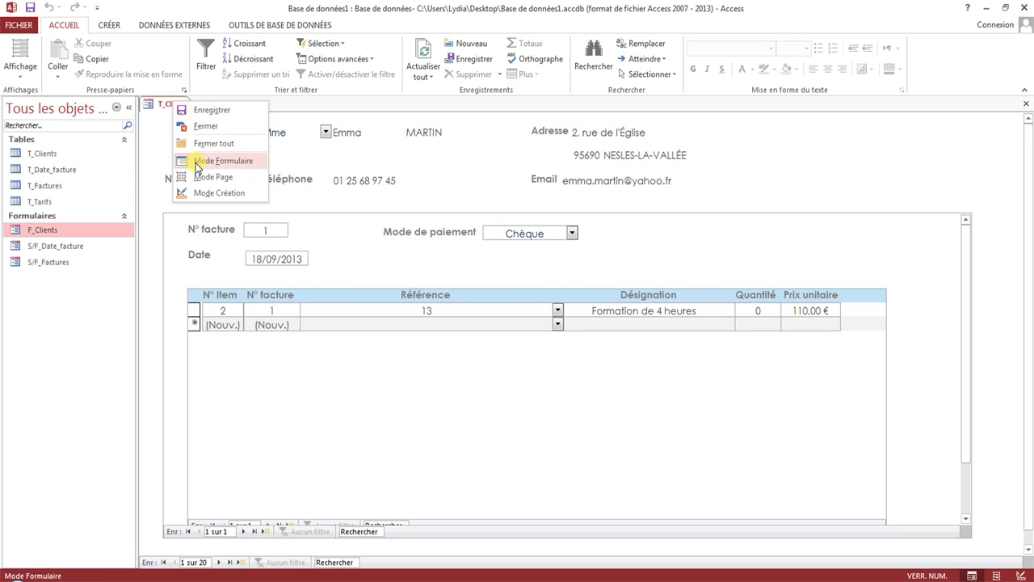
pyautogui.click(195, 197)
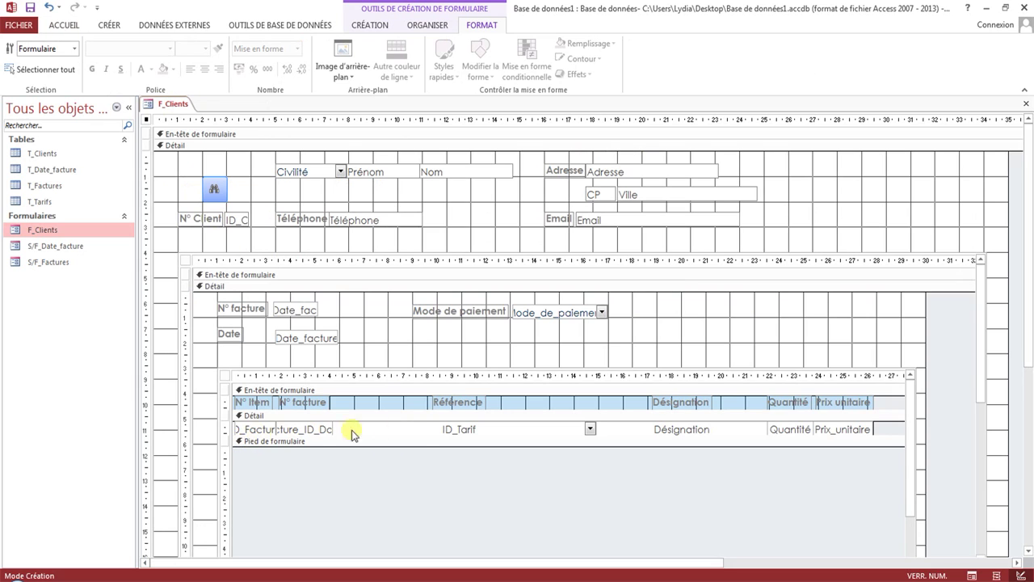
# Step: Extend the ID_Facture field to the left edge of its section, check it in Form view and return to Design view
pyautogui.click(250, 433)
pyautogui.click(242, 432)
pyautogui.click(241, 431)
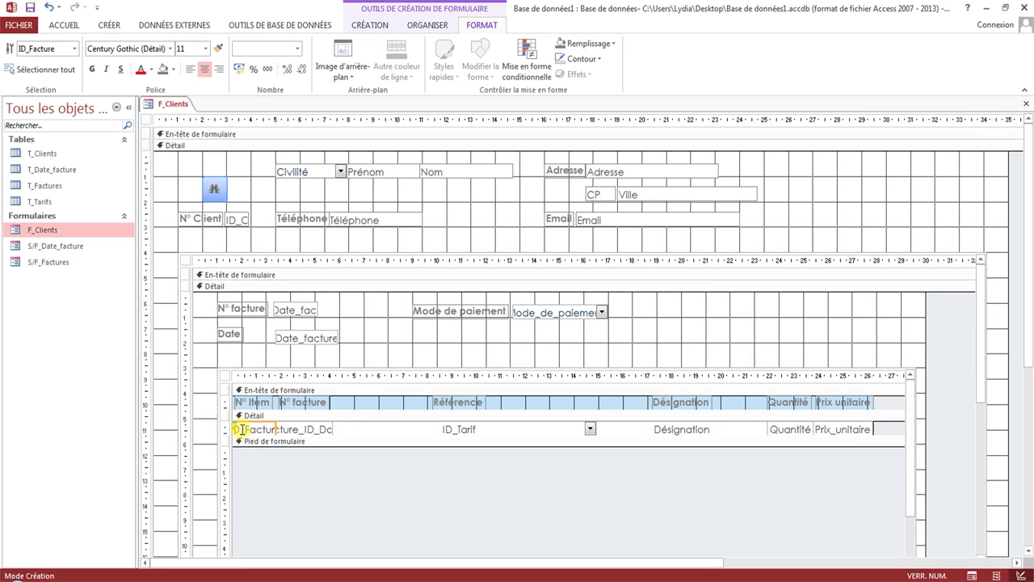
pyautogui.moveTo(233, 429); pyautogui.dragTo(236, 429)
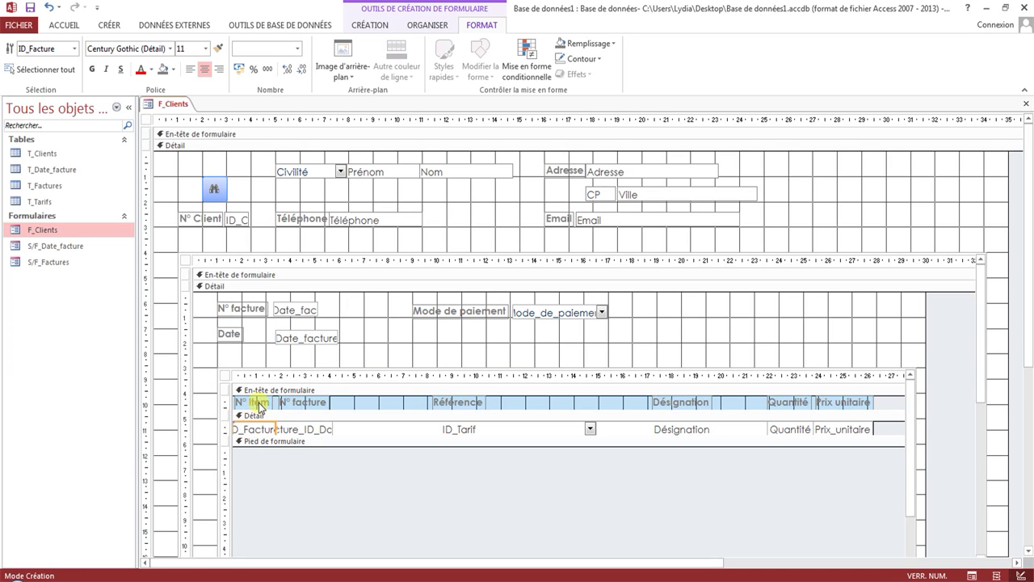
pyautogui.rightClick(173, 105)
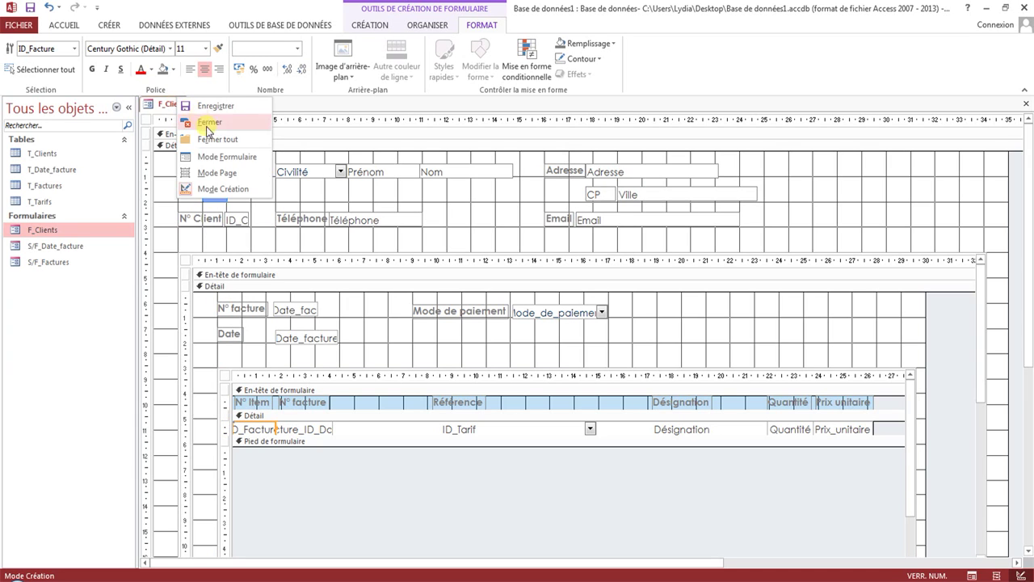
pyautogui.click(215, 158)
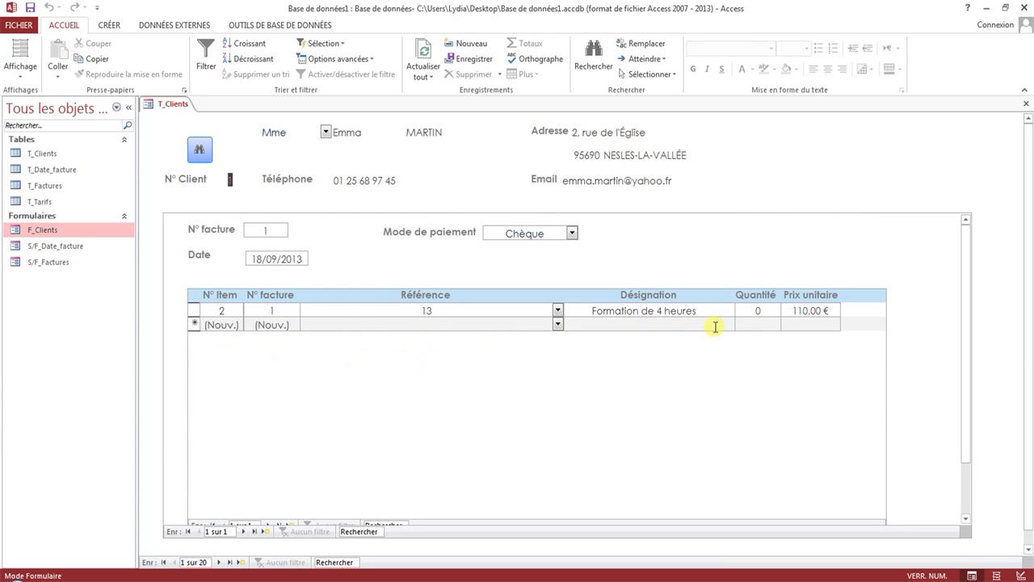
pyautogui.rightClick(173, 105)
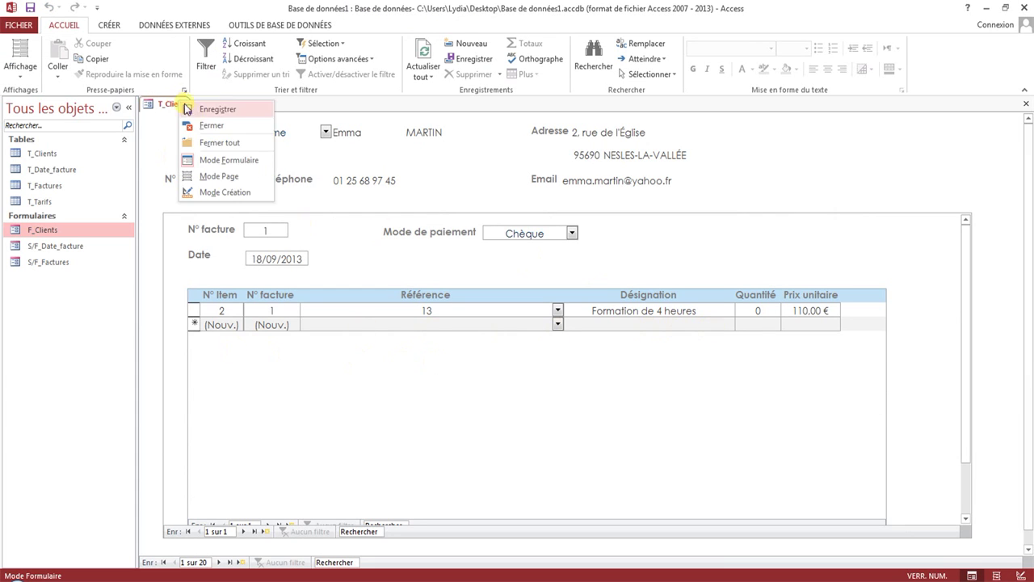
pyautogui.click(202, 194)
# Step: Increase the height of the invoice-line Détail section to about 3.4 cm
pyautogui.click(362, 439)
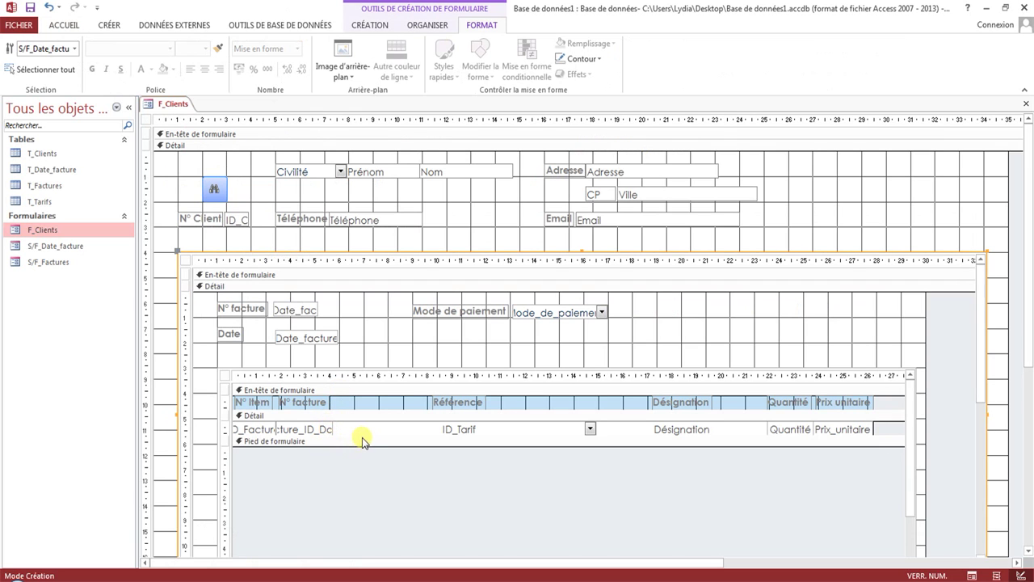
pyautogui.click(366, 439)
pyautogui.click(376, 439)
pyautogui.moveTo(386, 436); pyautogui.dragTo(386, 508)
# Step: In Form view, add a second invoice line with Référence 12 to see the spacing between the lines
pyautogui.rightClick(173, 105)
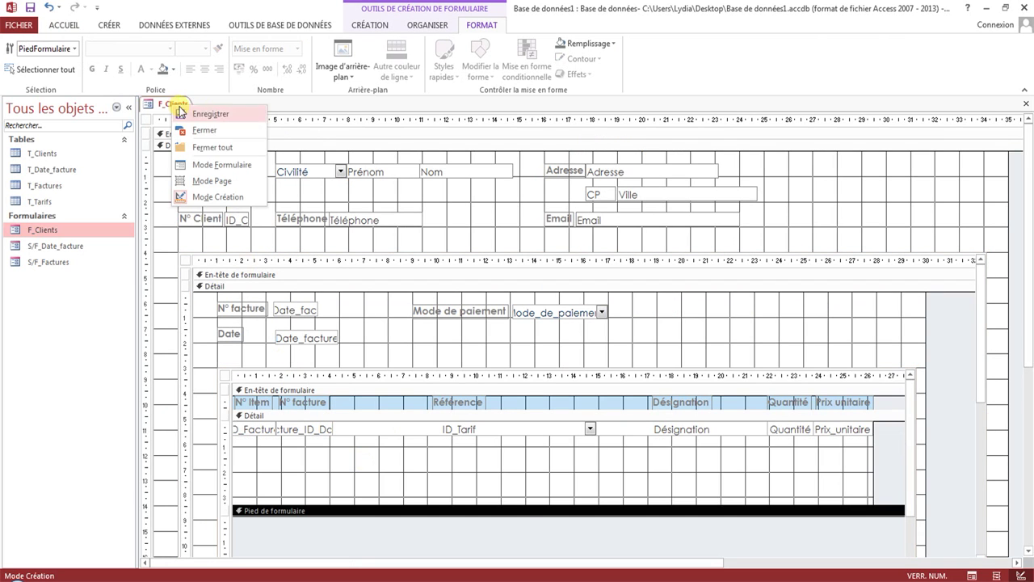
pyautogui.click(211, 165)
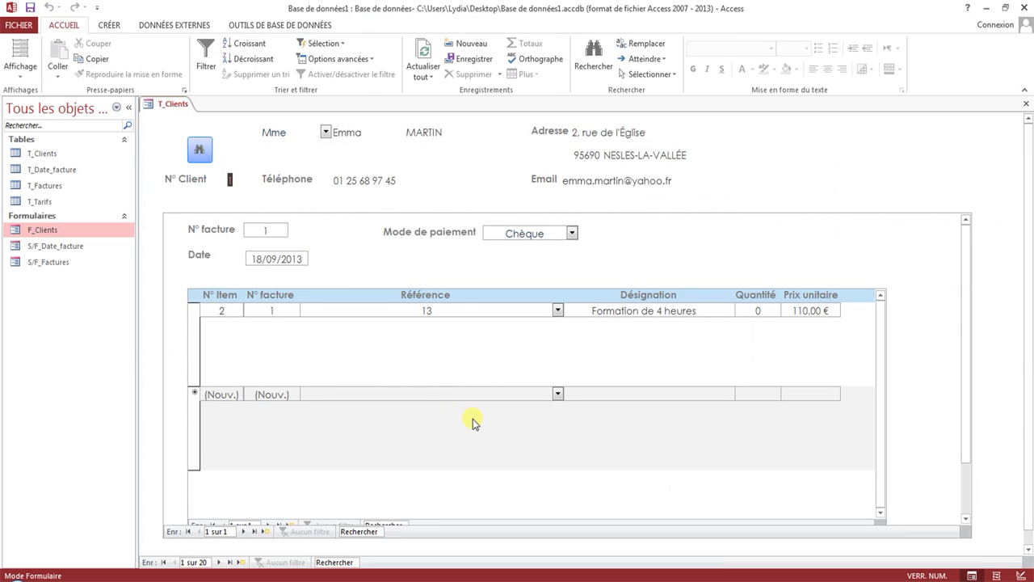
pyautogui.click(558, 395)
pyautogui.click(529, 384)
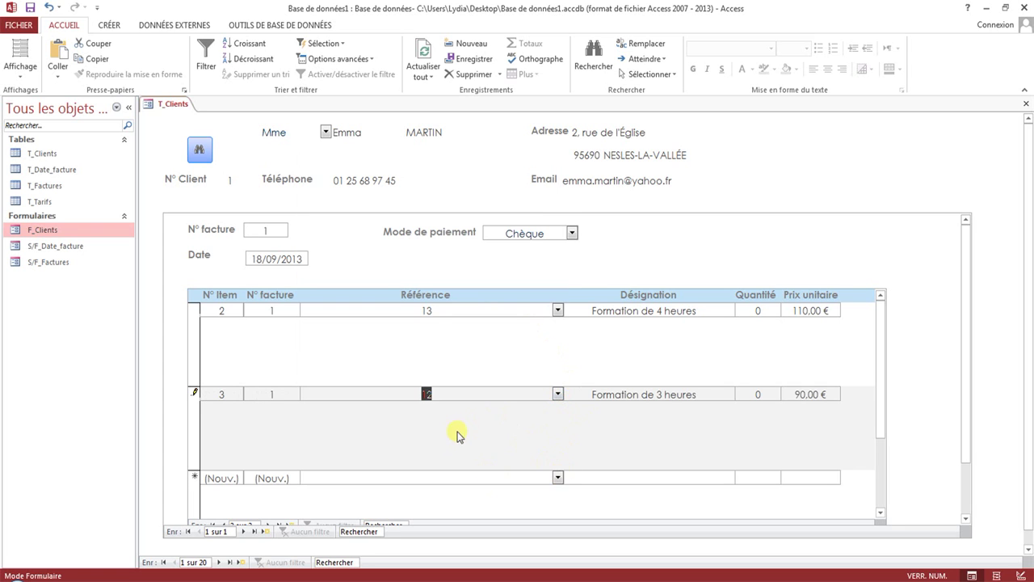
pyautogui.moveTo(881, 318)
pyautogui.mouseDown()
pyautogui.moveTo(880, 386)
pyautogui.moveTo(881, 322)
pyautogui.mouseUp()
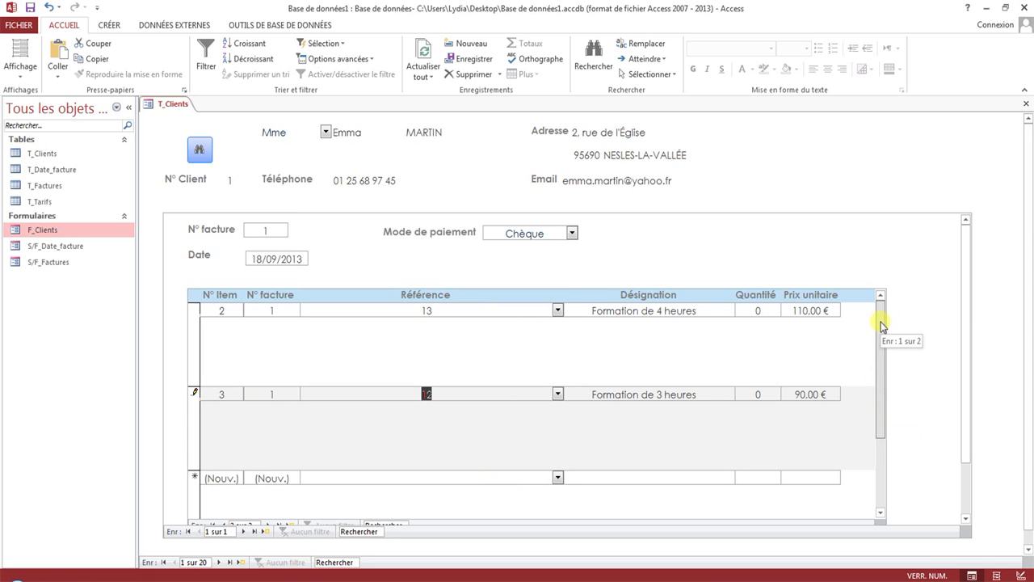
# Step: In Design view, shrink the invoice-line Détail section to the height of its fields and close the small gap after the ID_Facture field
pyautogui.rightClick(172, 106)
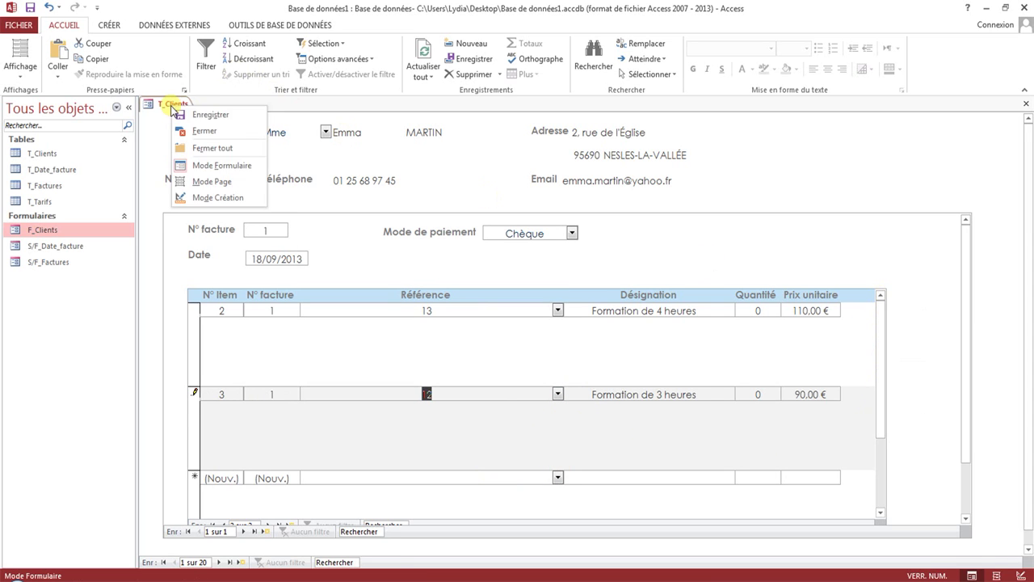
pyautogui.click(217, 198)
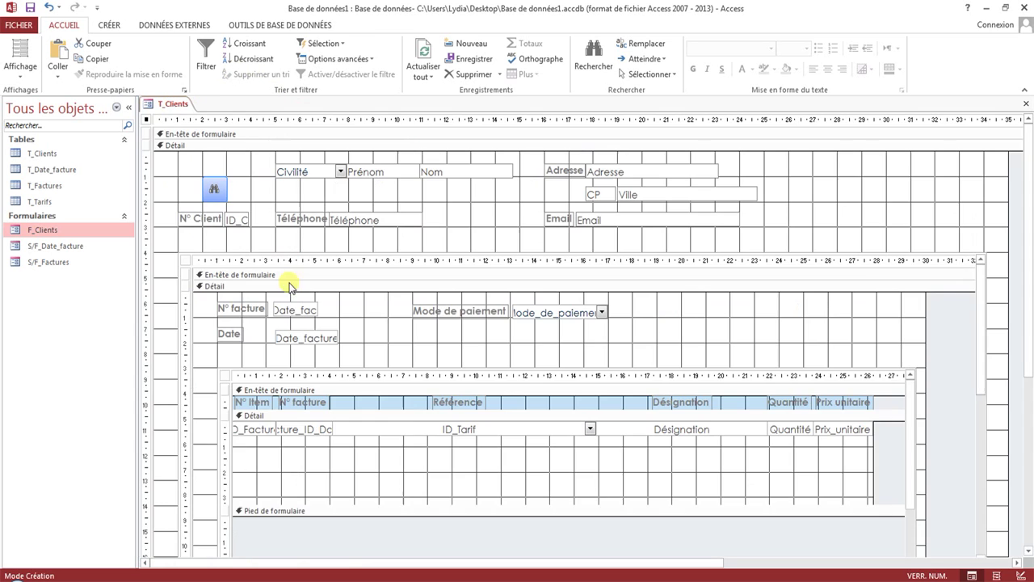
pyautogui.click(381, 502)
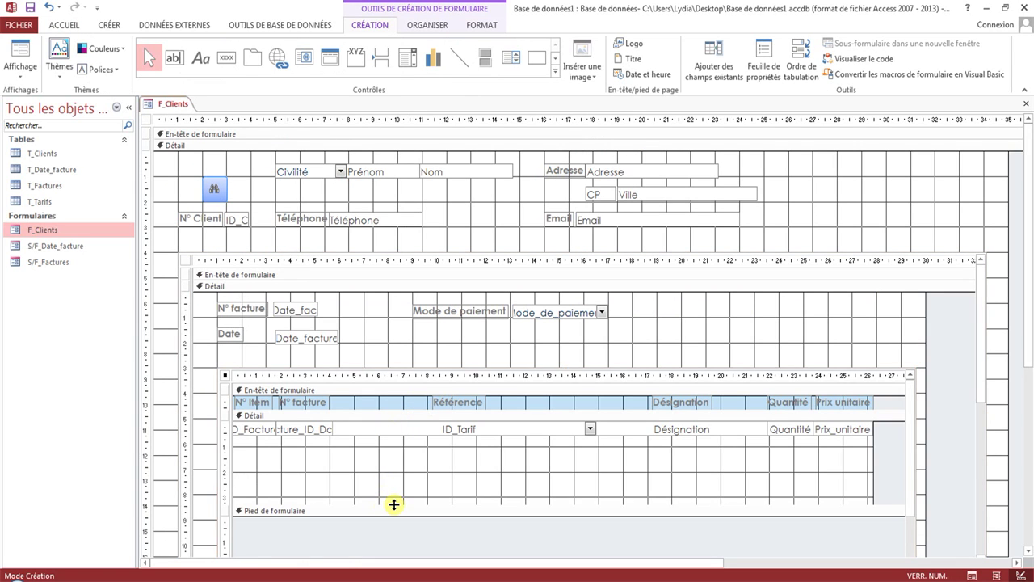
pyautogui.moveTo(394, 504); pyautogui.dragTo(396, 430)
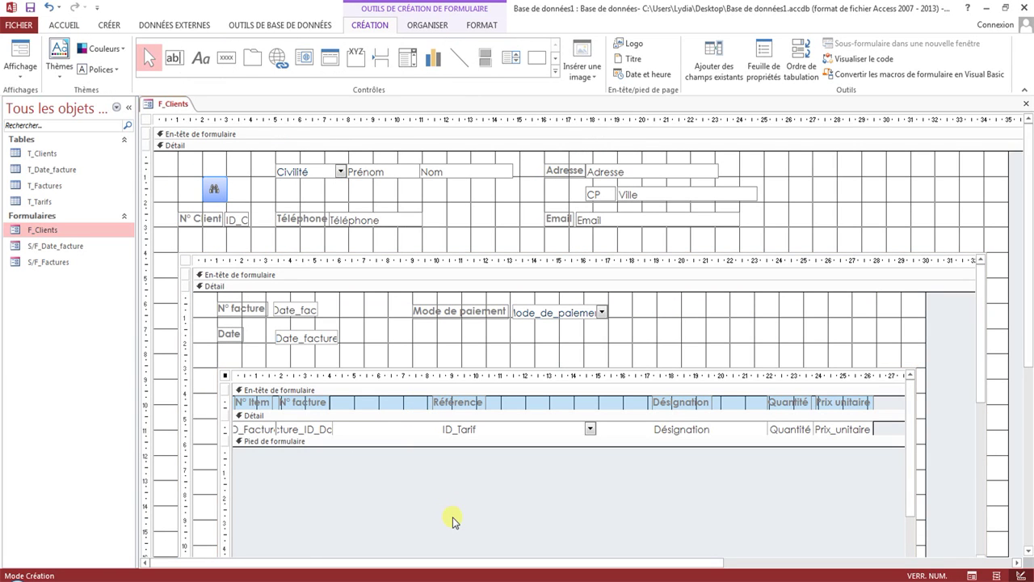
pyautogui.click(275, 429)
pyautogui.moveTo(278, 429); pyautogui.dragTo(276, 429)
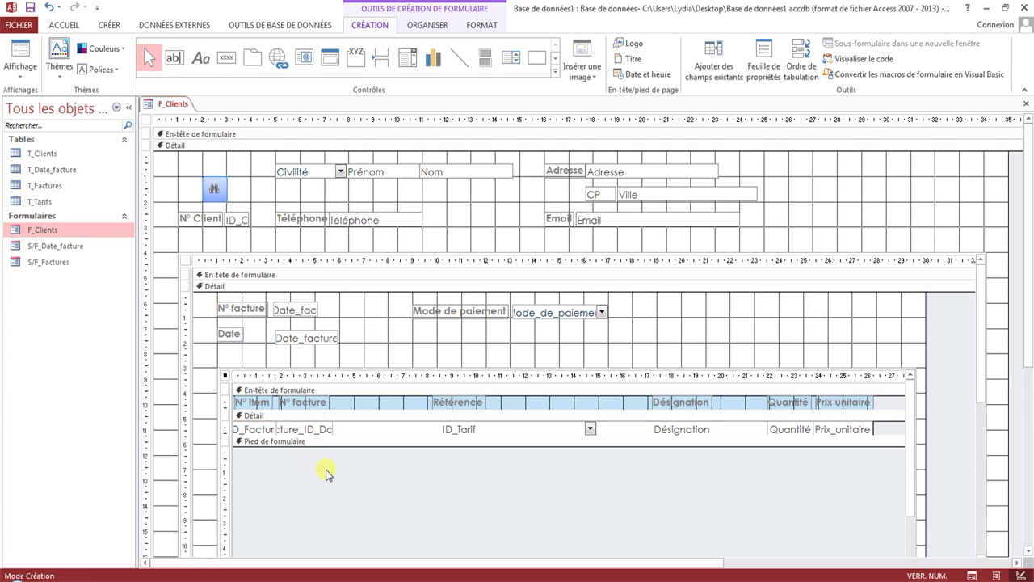
# Step: Check the spacing and alignment of the compact invoice lines in Form view, and return to Design view
pyautogui.rightClick(172, 103)
pyautogui.click(202, 164)
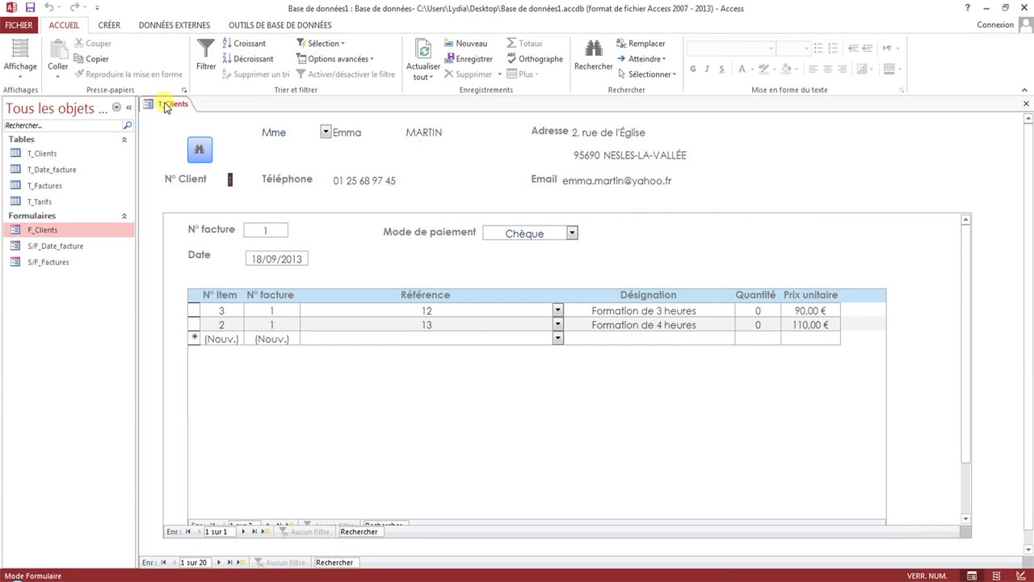
pyautogui.rightClick(166, 108)
pyautogui.click(198, 195)
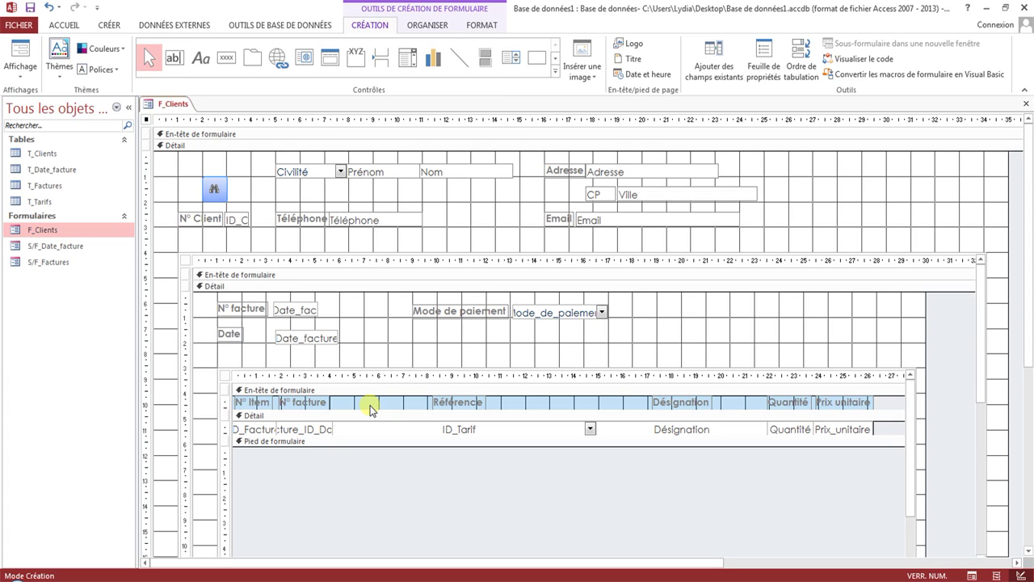
pyautogui.rightClick(166, 104)
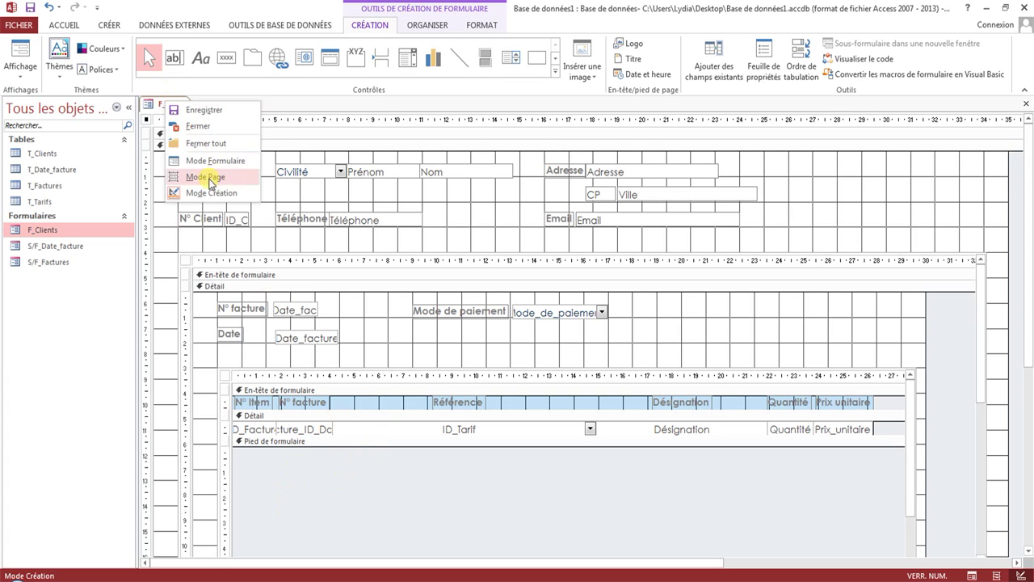
pyautogui.click(208, 164)
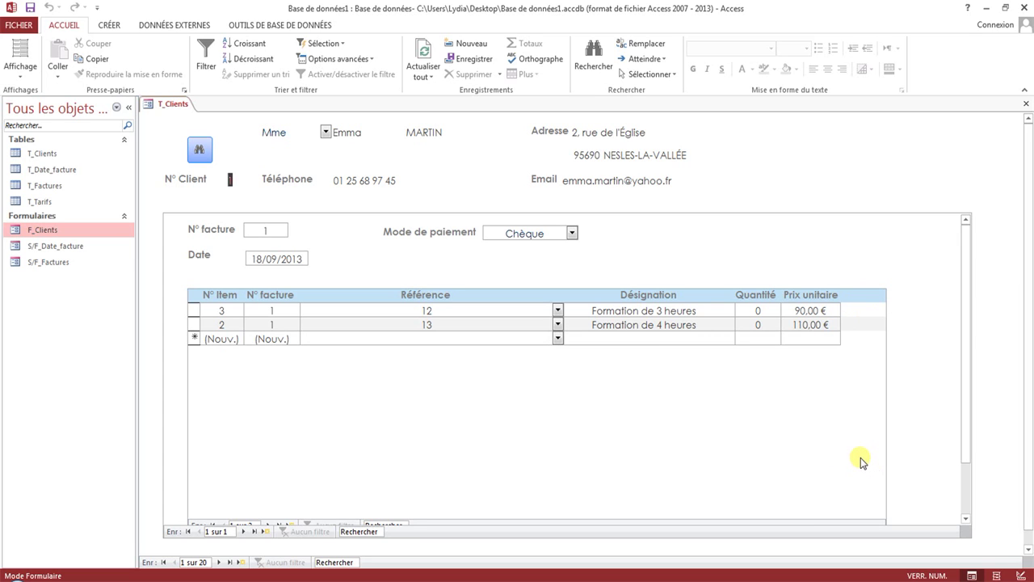
pyautogui.rightClick(174, 102)
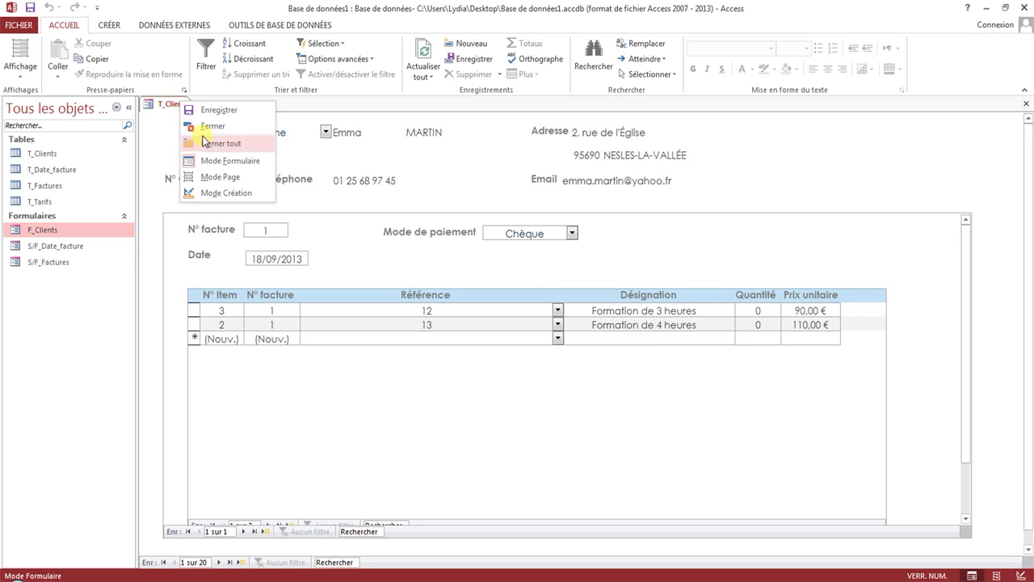
pyautogui.click(206, 195)
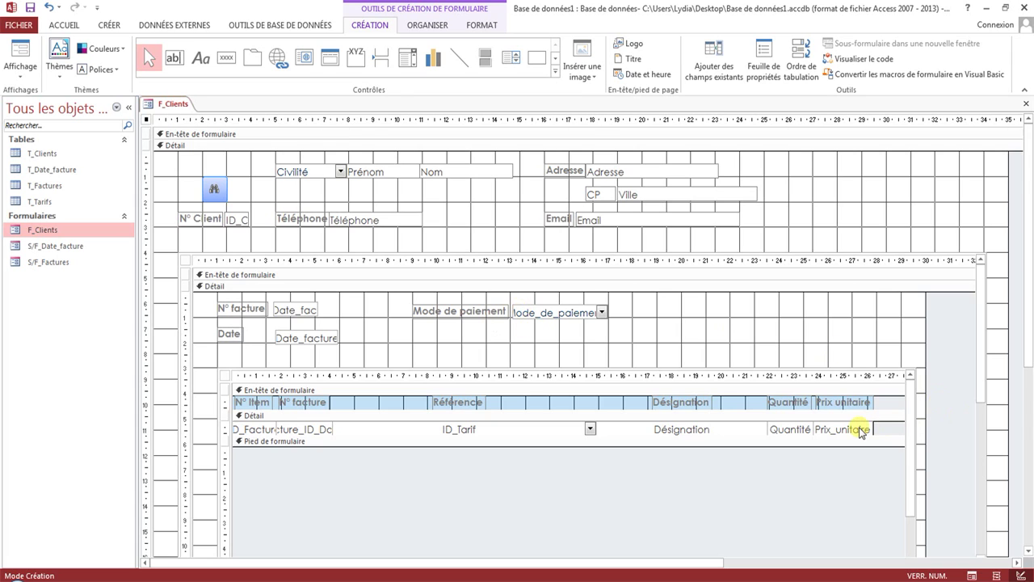
# Step: Widen the Détail section of the invoice subform to past 34 cm to make room for another column
pyautogui.scroll(-3, 857, 426)
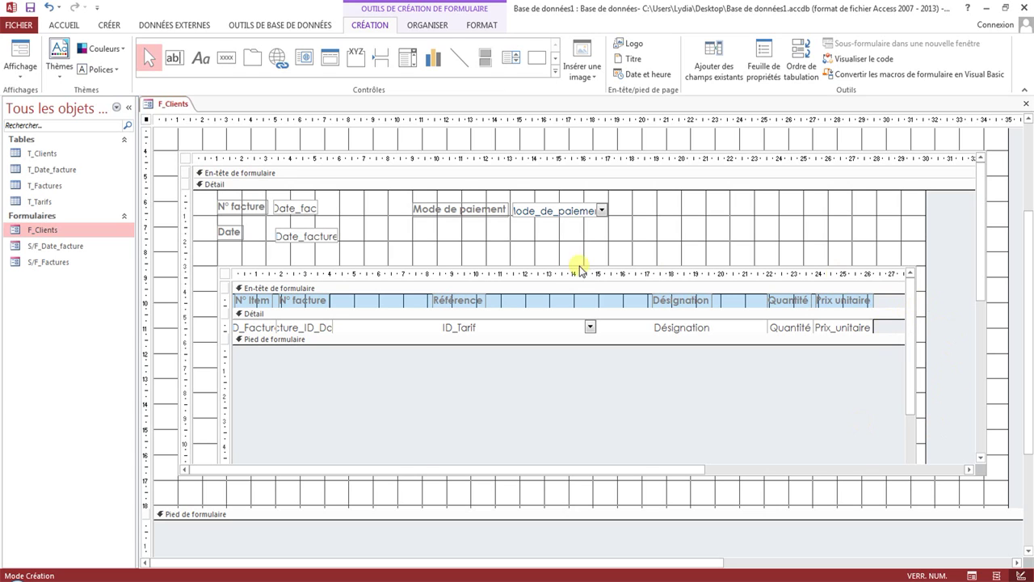
pyautogui.click(556, 256)
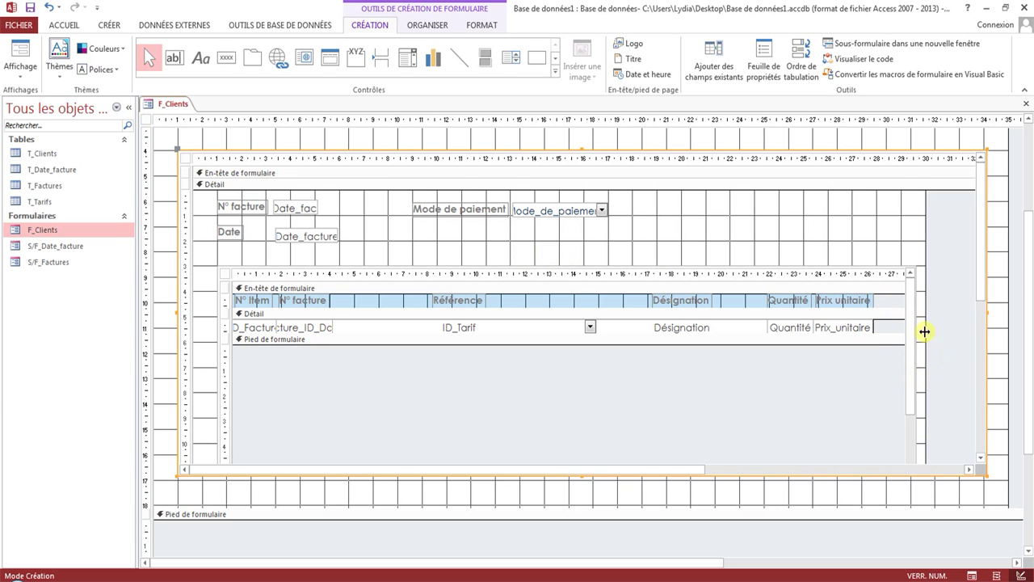
pyautogui.click(909, 241)
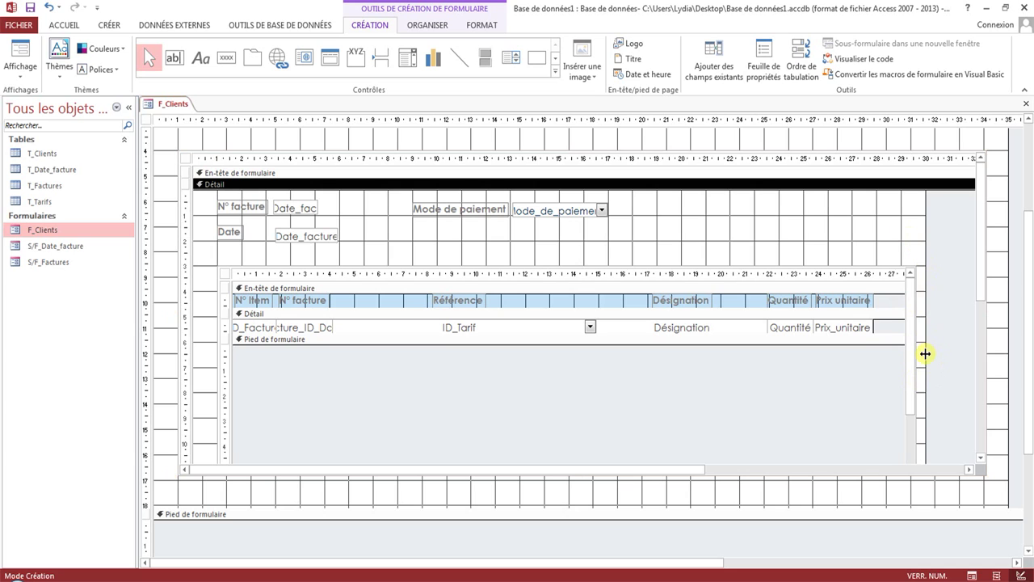
pyautogui.moveTo(926, 353); pyautogui.dragTo(986, 351)
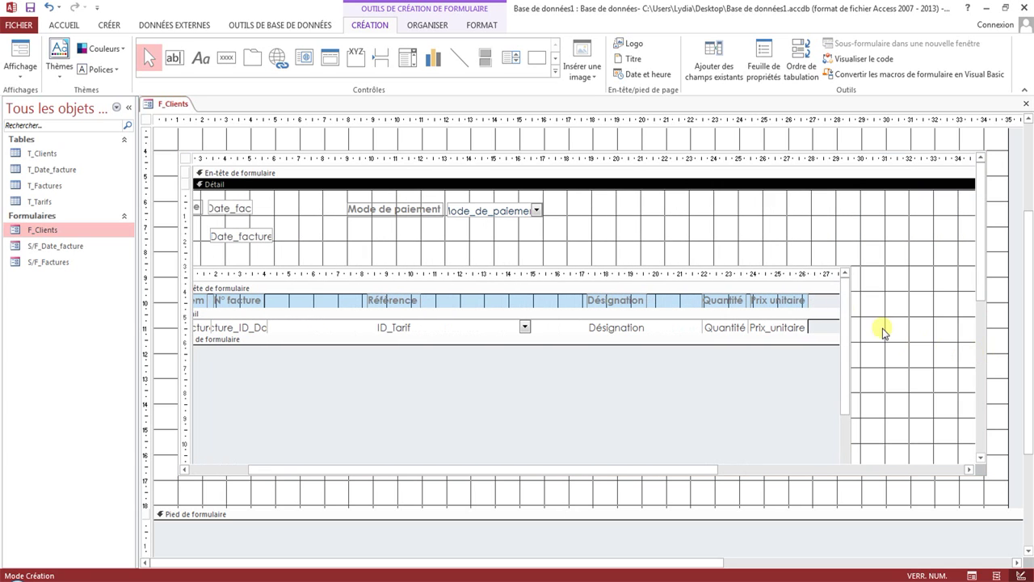
# Step: Widen the nested invoice-line subform control, and extend its inner form area to about 31 cm
pyautogui.click(201, 265)
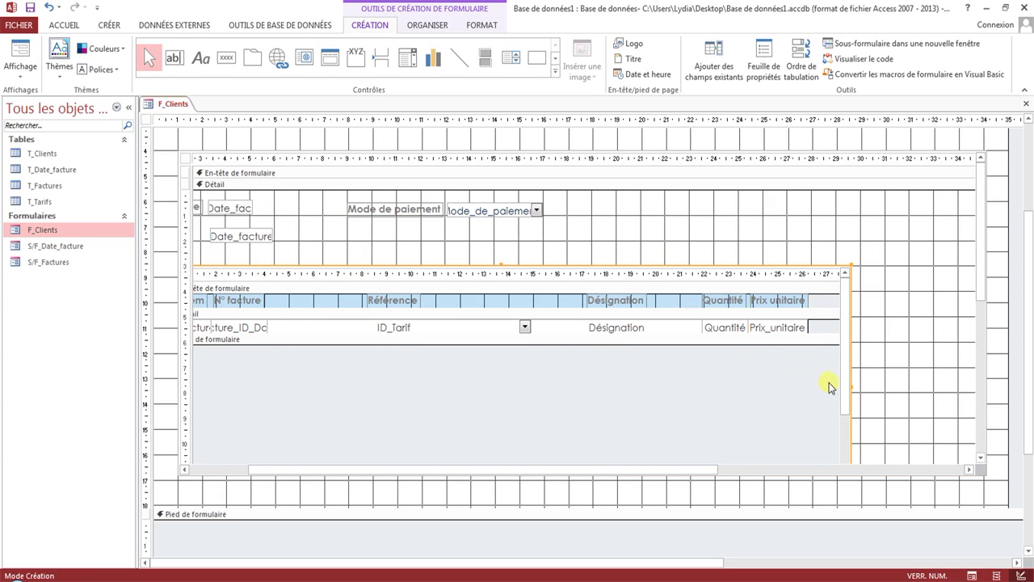
pyautogui.moveTo(853, 387); pyautogui.dragTo(961, 387)
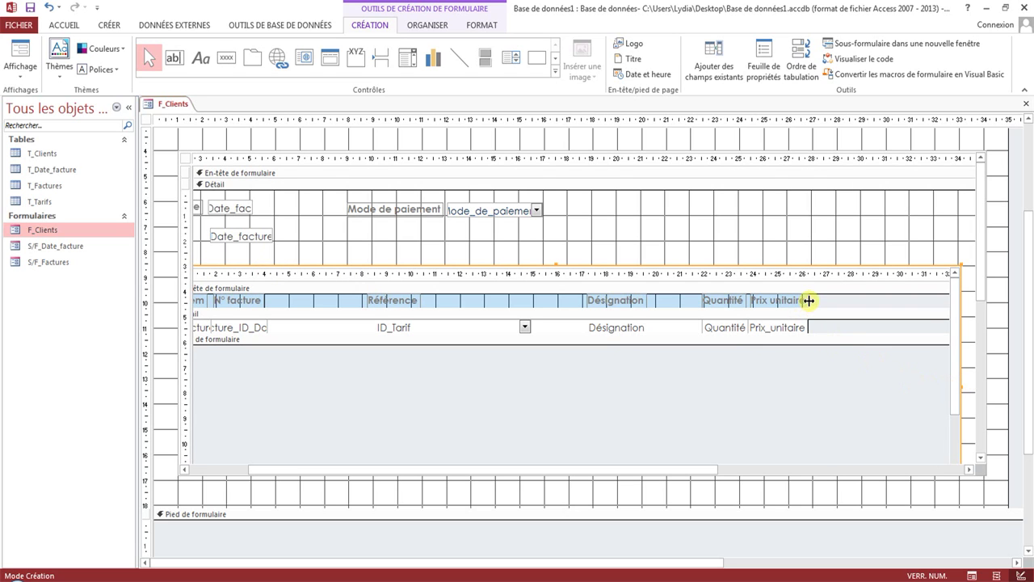
pyautogui.moveTo(808, 302); pyautogui.dragTo(926, 302)
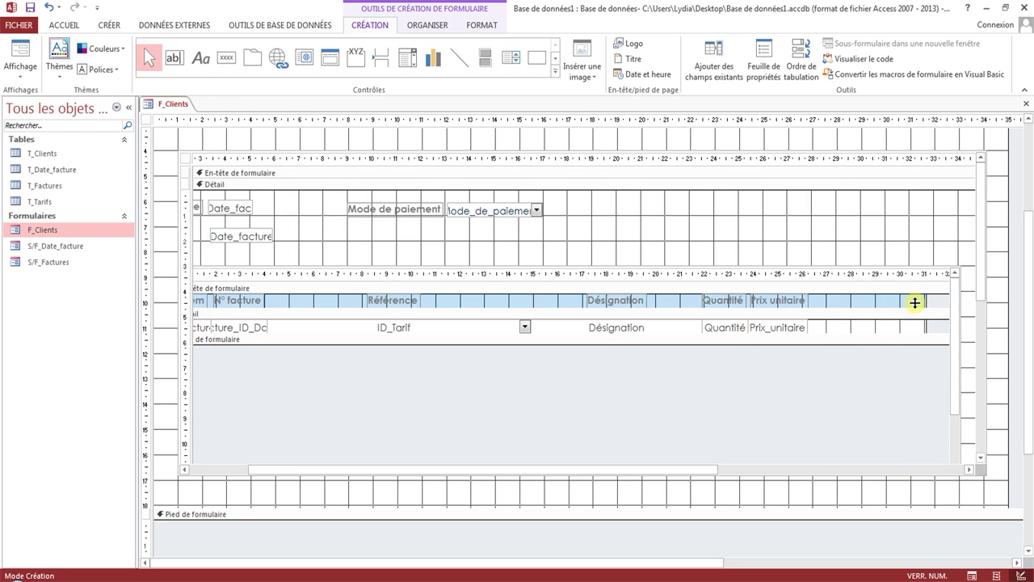
# Step: Insert a text box in the invoice-line header beyond Prix unitaire, and move it with its label into the Détail section
pyautogui.click(173, 60)
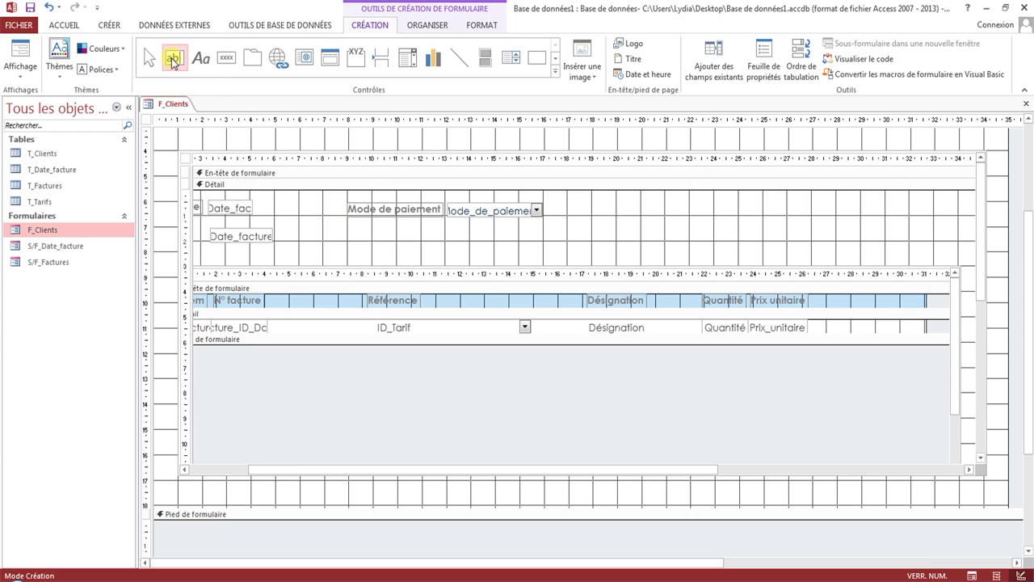
pyautogui.click(839, 300)
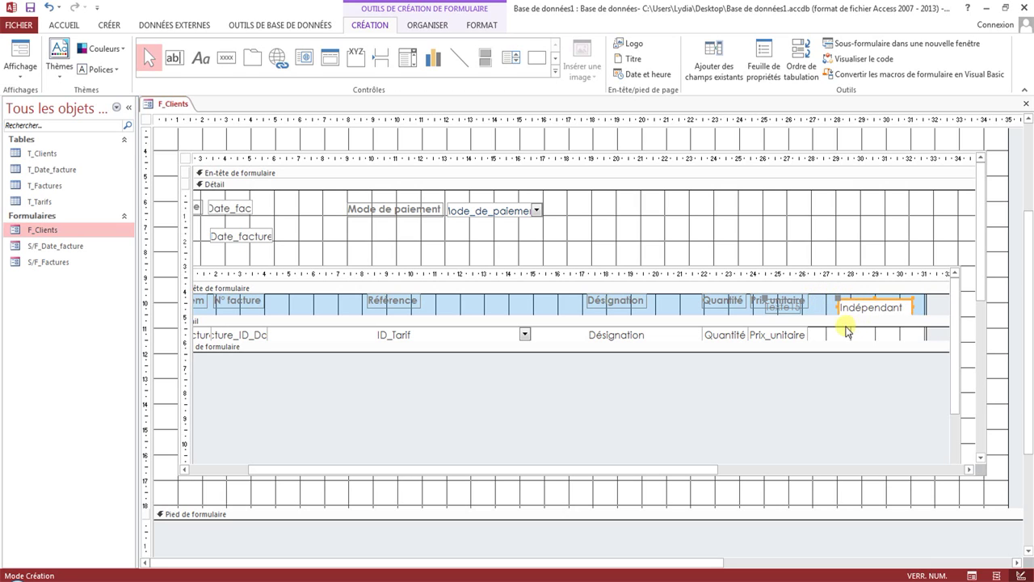
pyautogui.click(822, 309)
pyautogui.click(821, 303)
pyautogui.click(843, 304)
pyautogui.press('Delete')
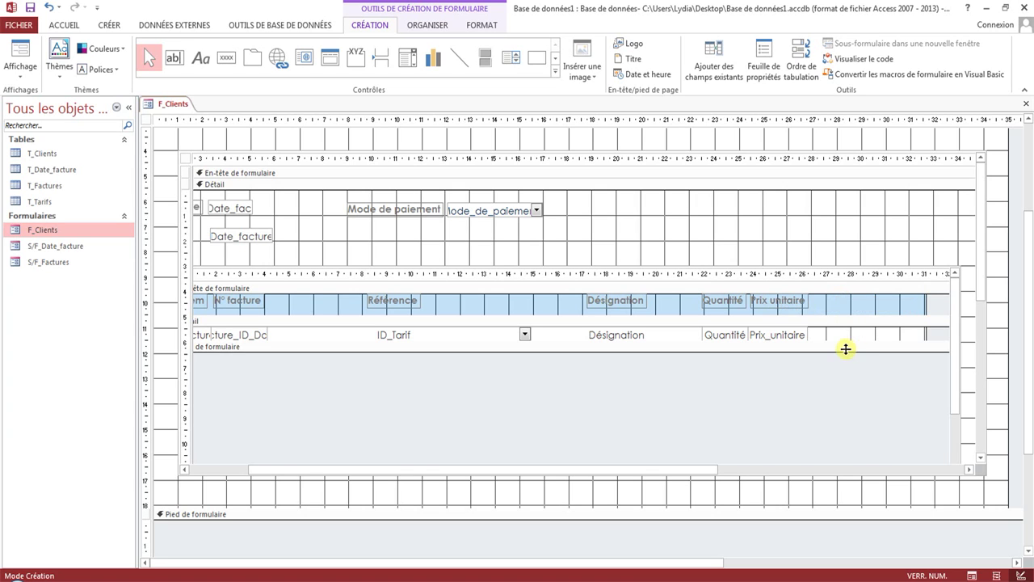
pyautogui.click(798, 339)
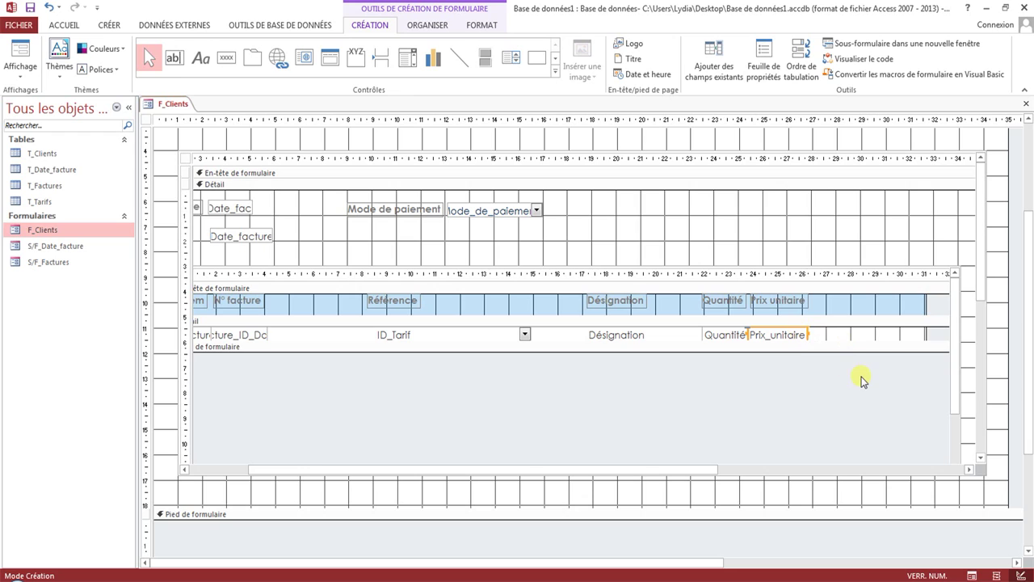
pyautogui.hotkey('ctrl', 'v')
# Step: Move the new text box's label from the Détail section into the invoice-line header, placing it after Prix unitaire
pyautogui.click(762, 350)
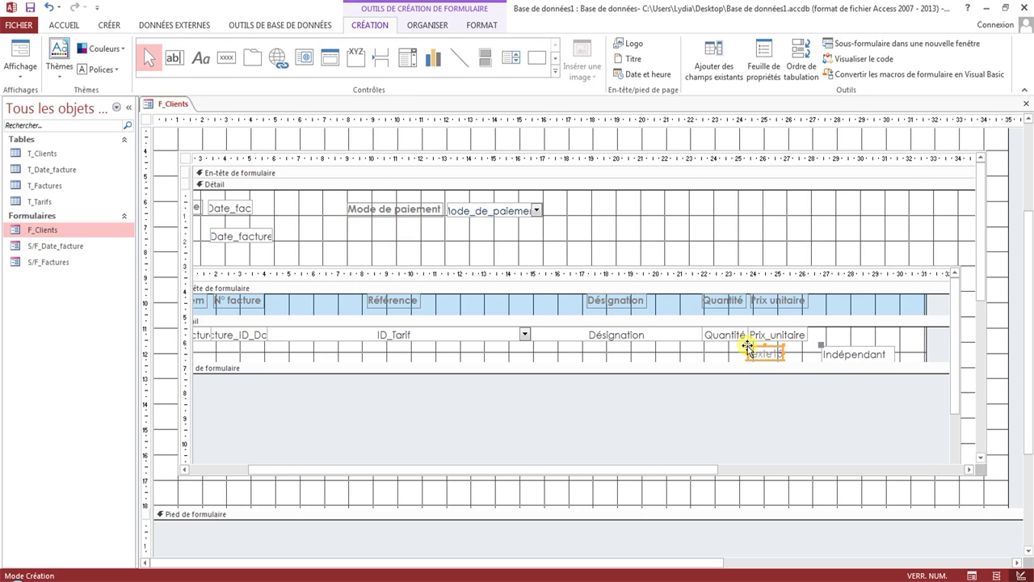
pyautogui.press('Delete')
pyautogui.click(805, 305)
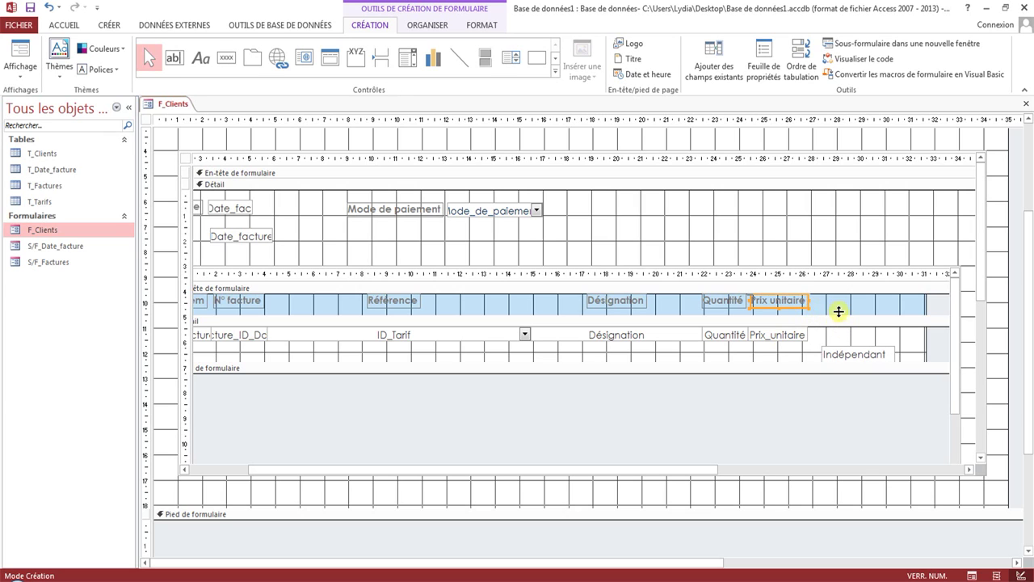
pyautogui.click(838, 312)
pyautogui.hotkey('ctrl', 'v')
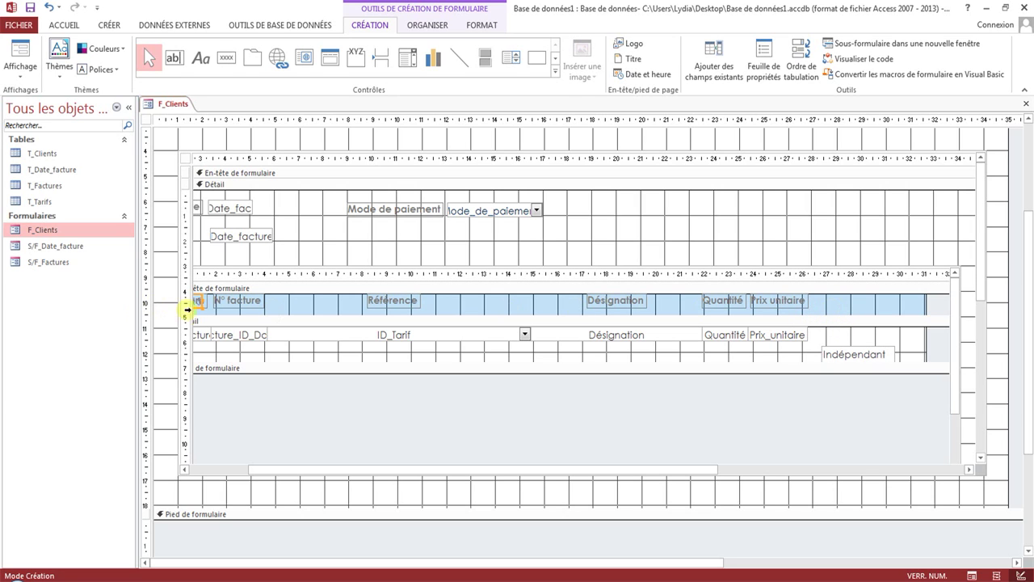
pyautogui.moveTo(199, 311)
pyautogui.mouseDown()
pyautogui.moveTo(201, 301)
pyautogui.moveTo(859, 301)
pyautogui.mouseUp()
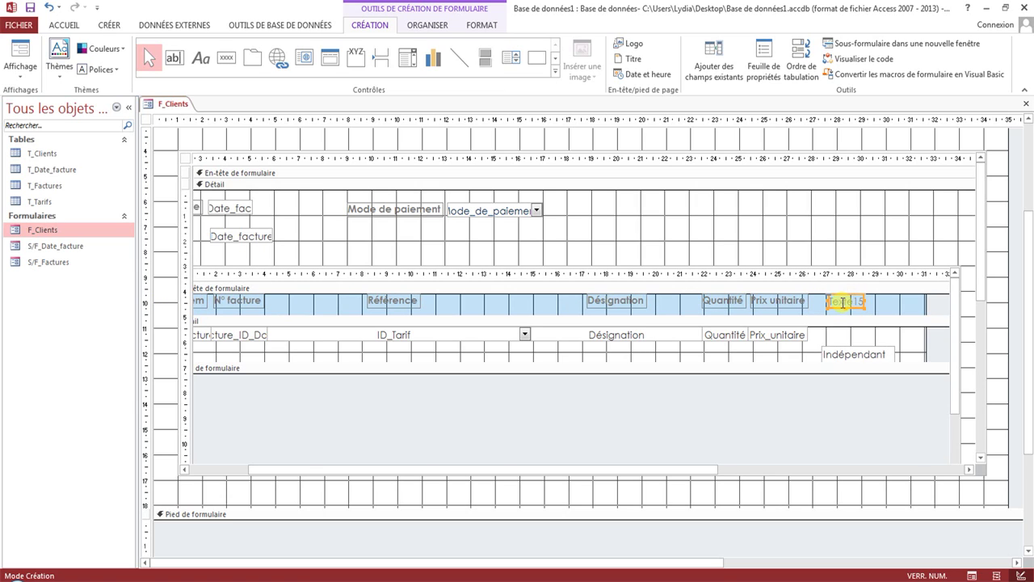
# Step: Change the text of the new header label to Total
pyautogui.doubleClick(843, 301)
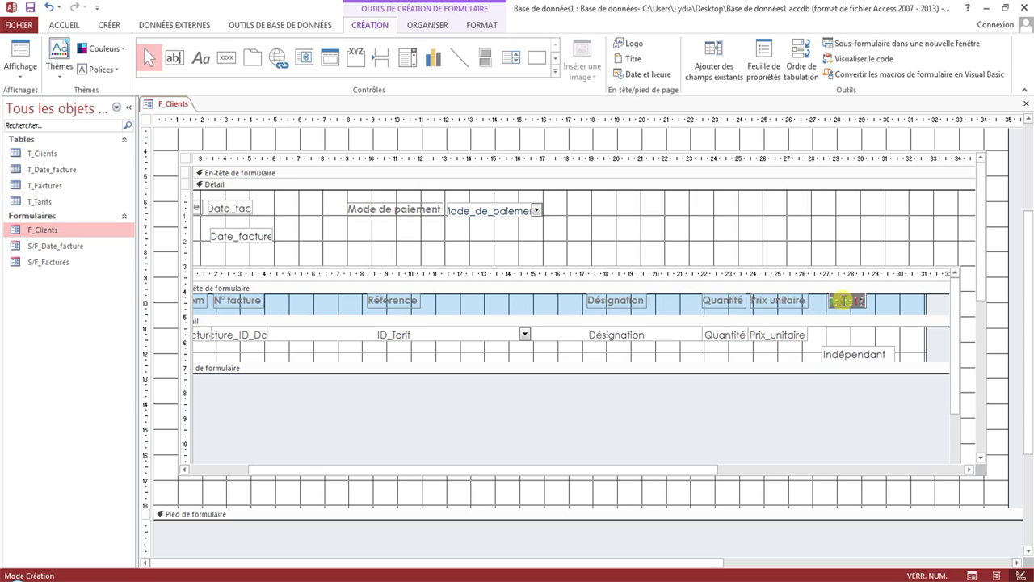
pyautogui.press('Delete')
pyautogui.write('Total')
pyautogui.press('Return')
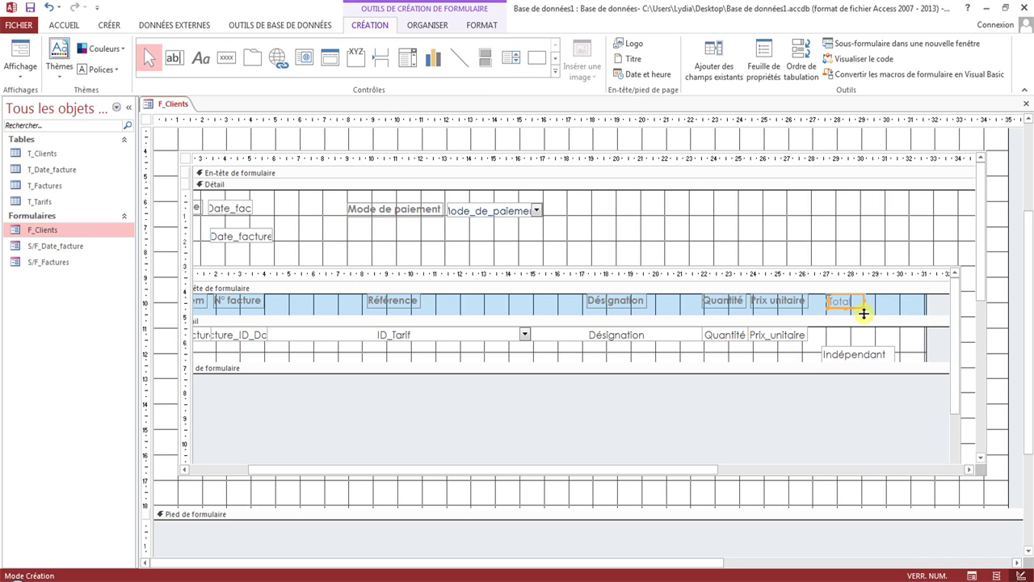
# Step: Copy the formatting of the Prix unitaire header label onto the Total label
pyautogui.click(770, 303)
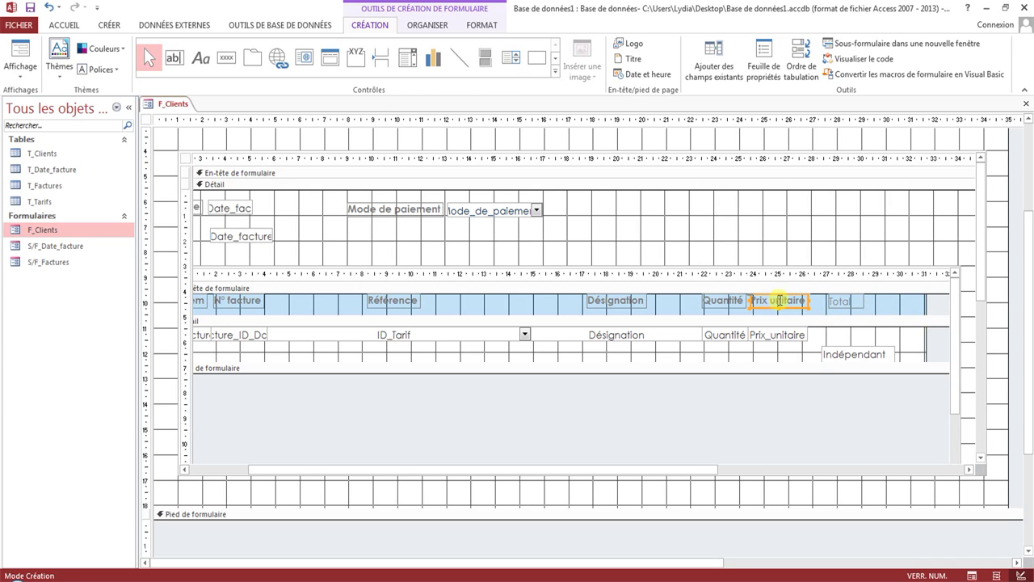
pyautogui.click(69, 23)
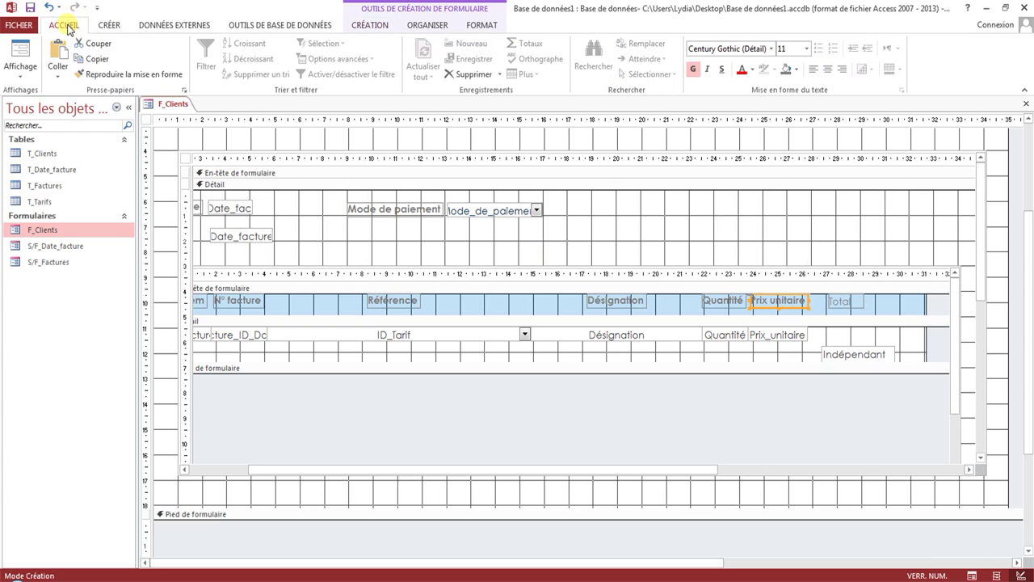
pyautogui.click(96, 74)
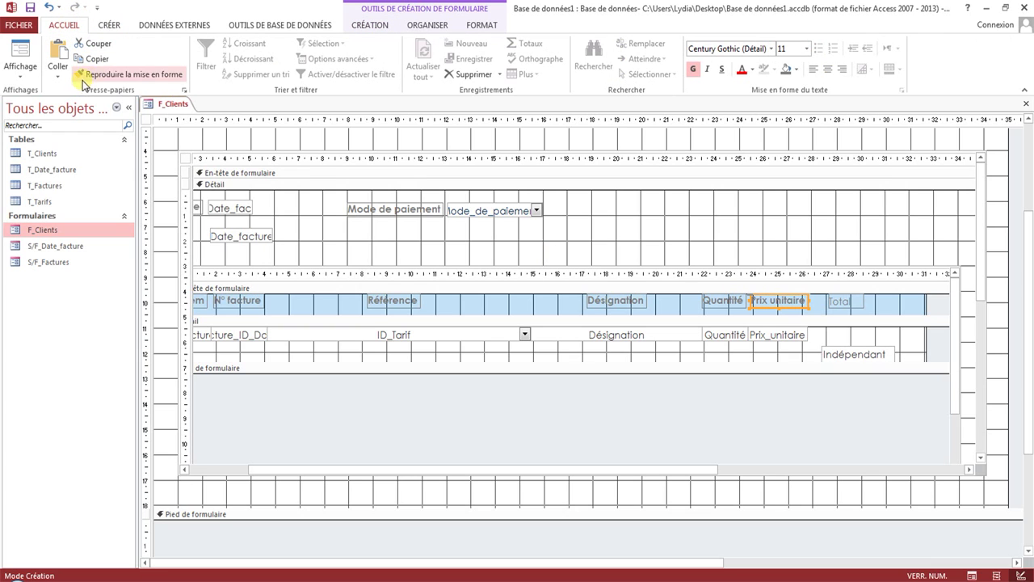
pyautogui.click(861, 312)
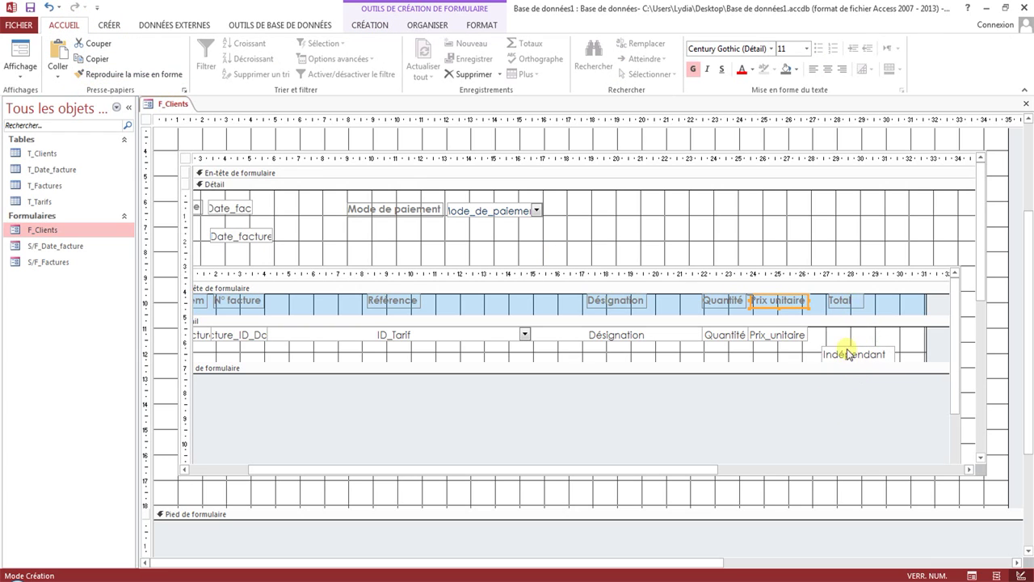
# Step: Size the Total header label to fit its content
pyautogui.click(854, 304)
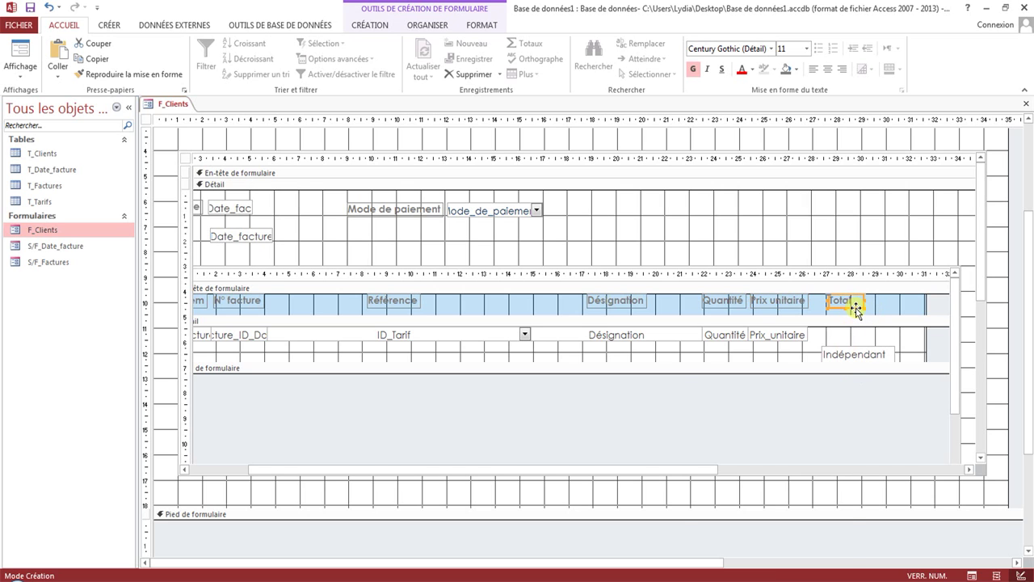
pyautogui.rightClick(856, 309)
pyautogui.moveTo(729, 414)
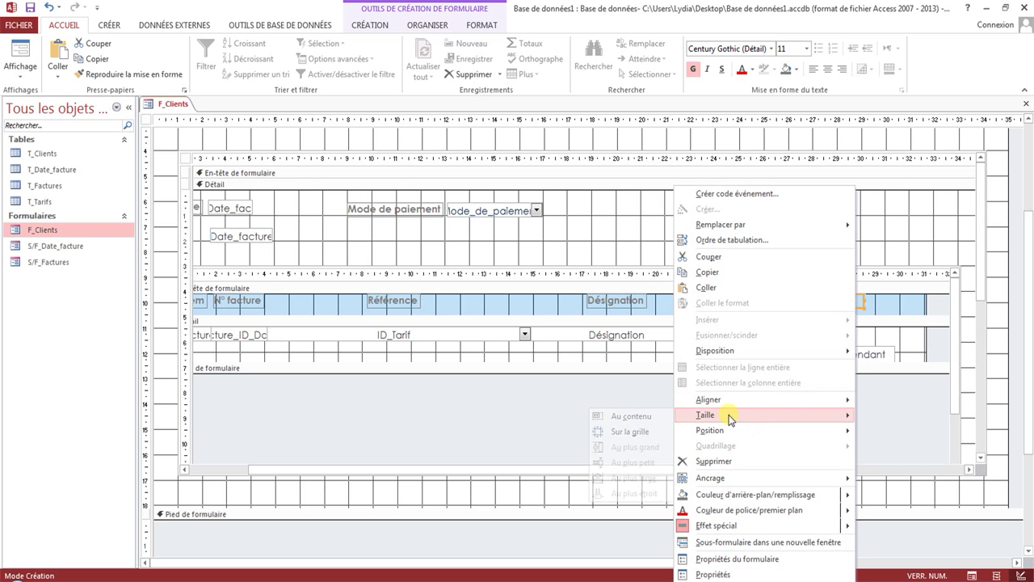
pyautogui.click(631, 418)
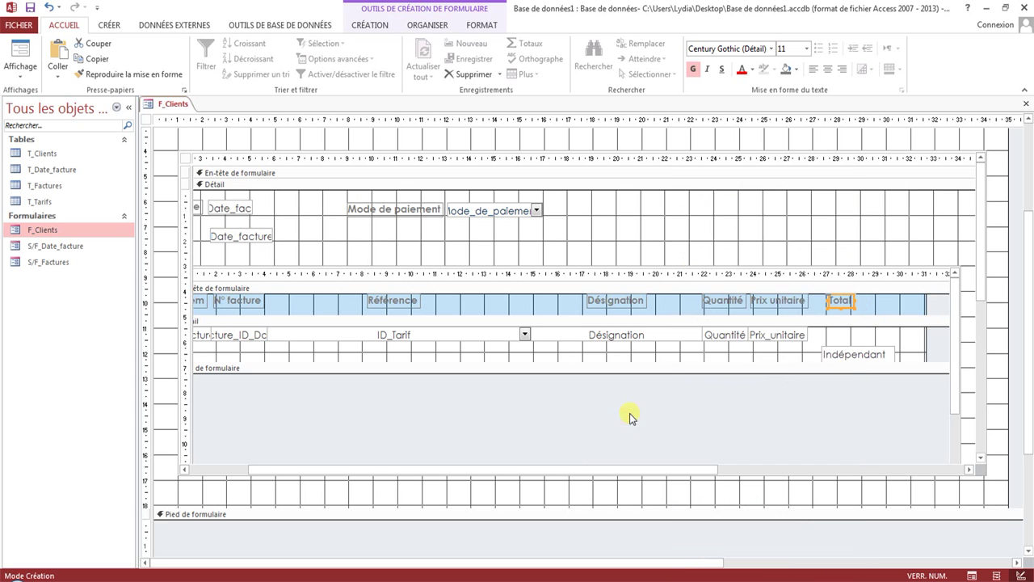
# Step: Move the Total header label closer to the Prix unitaire label in the invoice-line header
pyautogui.click(877, 299)
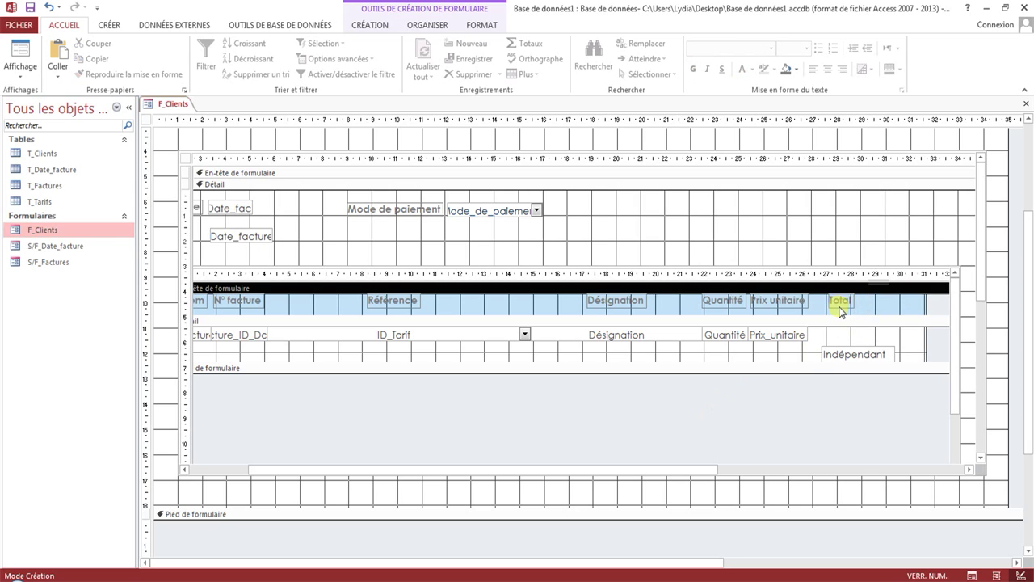
pyautogui.click(840, 309)
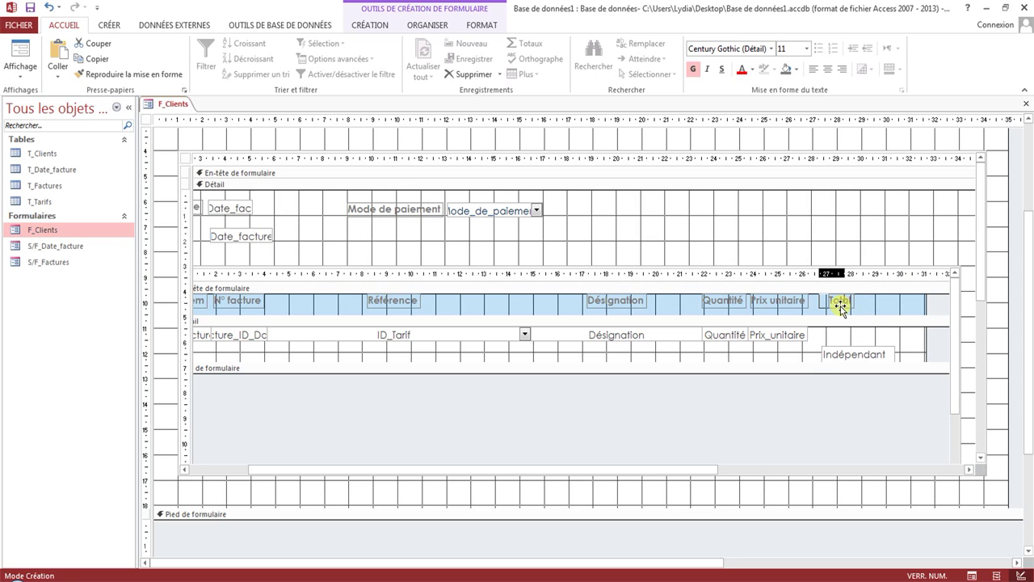
pyautogui.moveTo(841, 305); pyautogui.dragTo(837, 309)
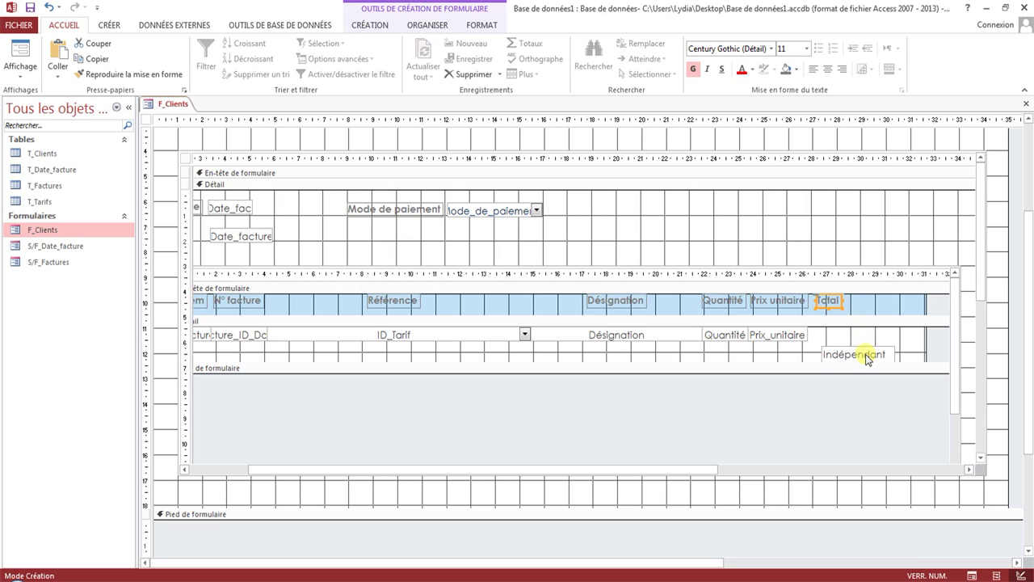
# Step: Copy the Prix_unitaire field's formatting onto the unbound text box and align it just after Prix_unitaire in the Détail row
pyautogui.click(868, 356)
pyautogui.click(868, 351)
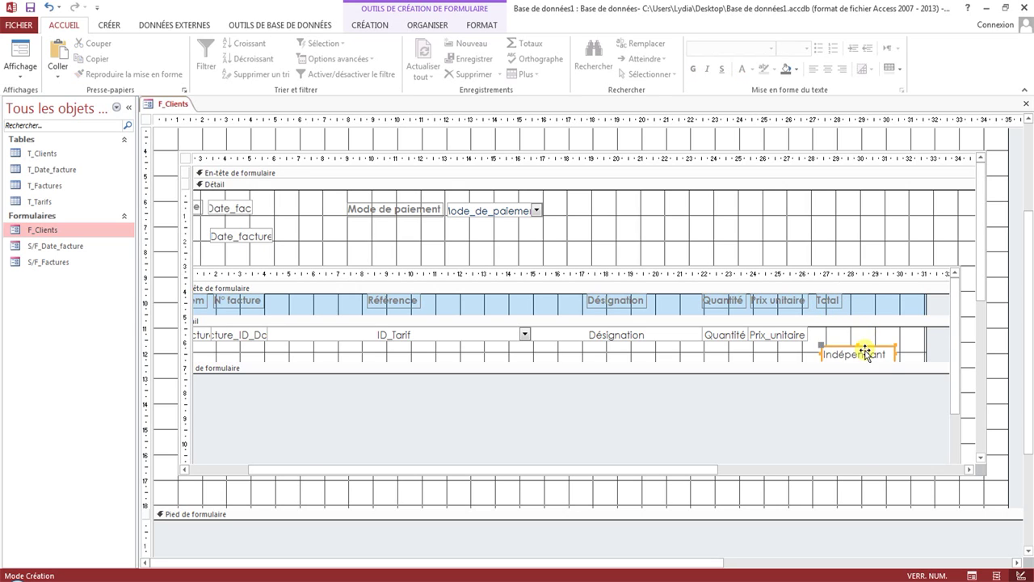
pyautogui.click(782, 335)
pyautogui.click(101, 78)
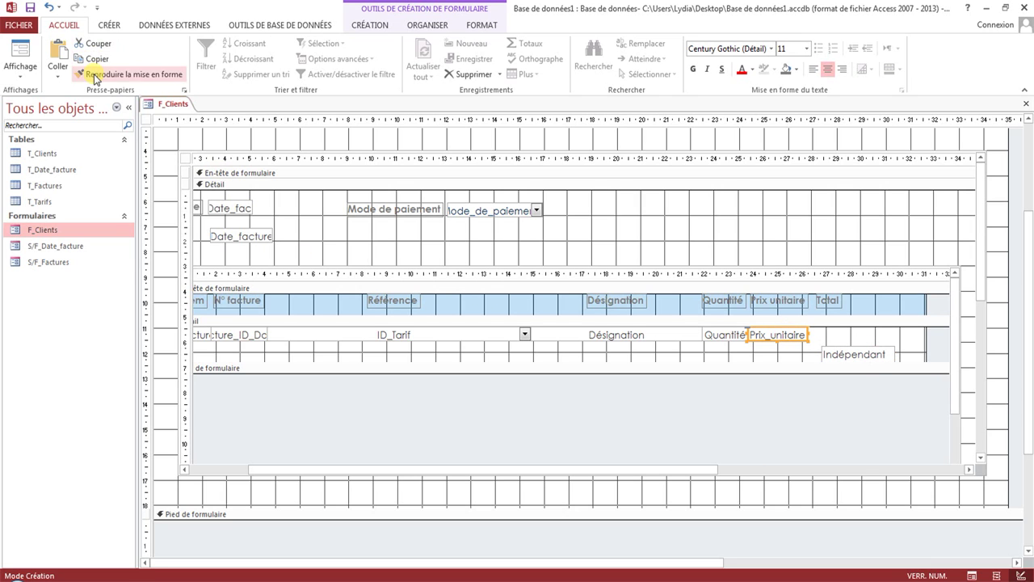
pyautogui.click(860, 357)
pyautogui.click(878, 348)
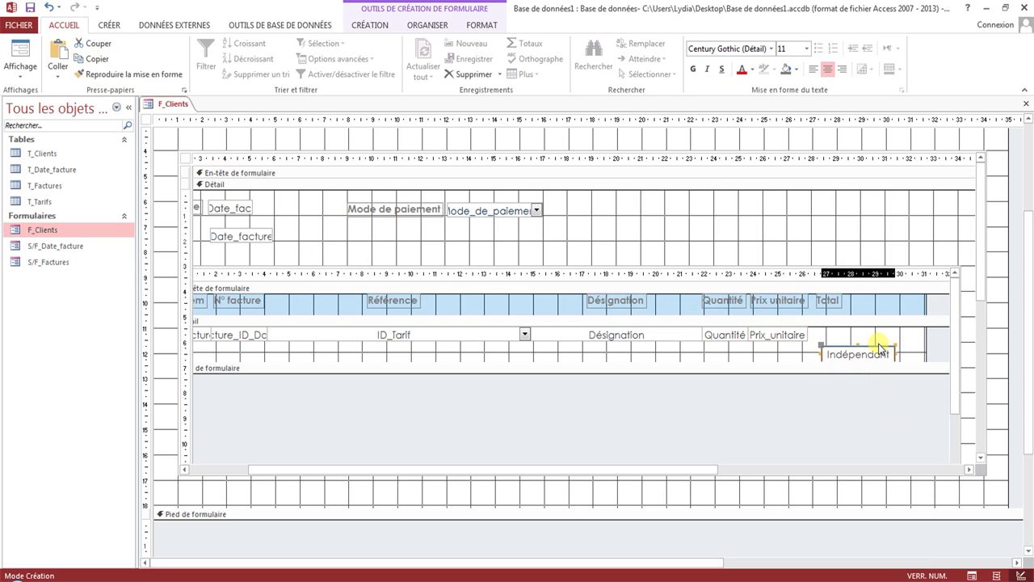
pyautogui.moveTo(877, 346); pyautogui.dragTo(870, 327)
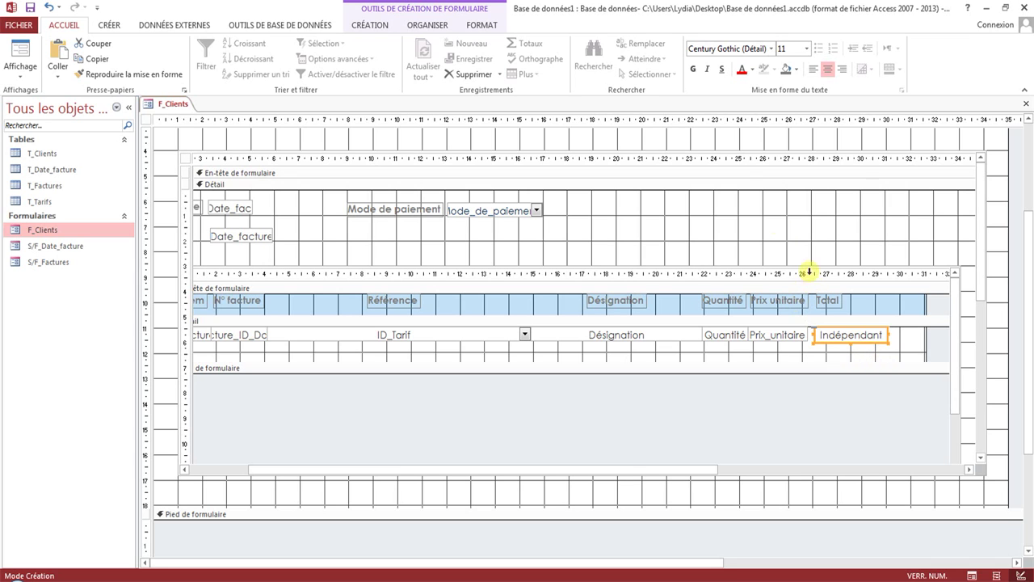
# Step: Show the property sheet and name the Total header label Total_étiquette
pyautogui.click(369, 25)
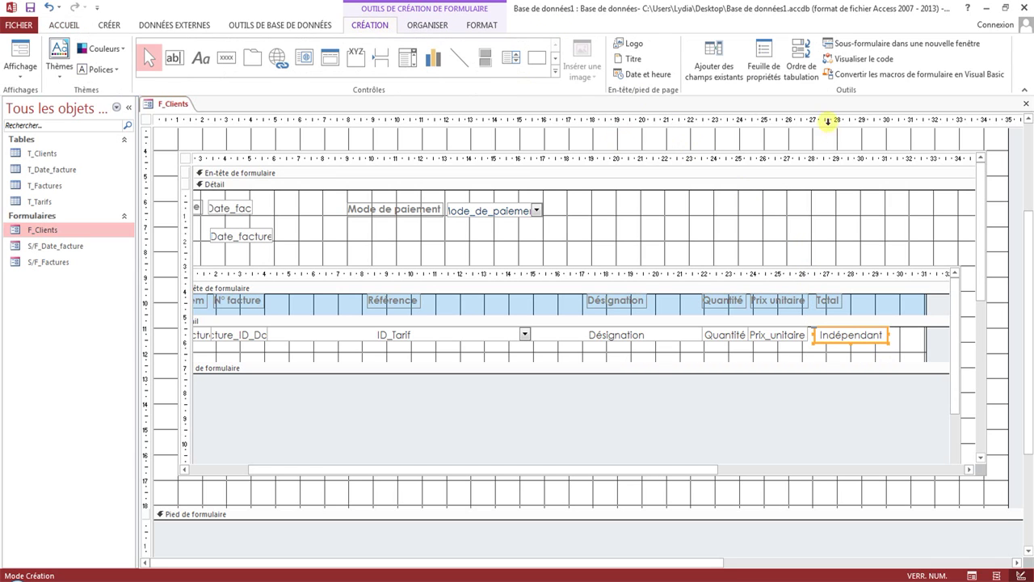
pyautogui.click(764, 56)
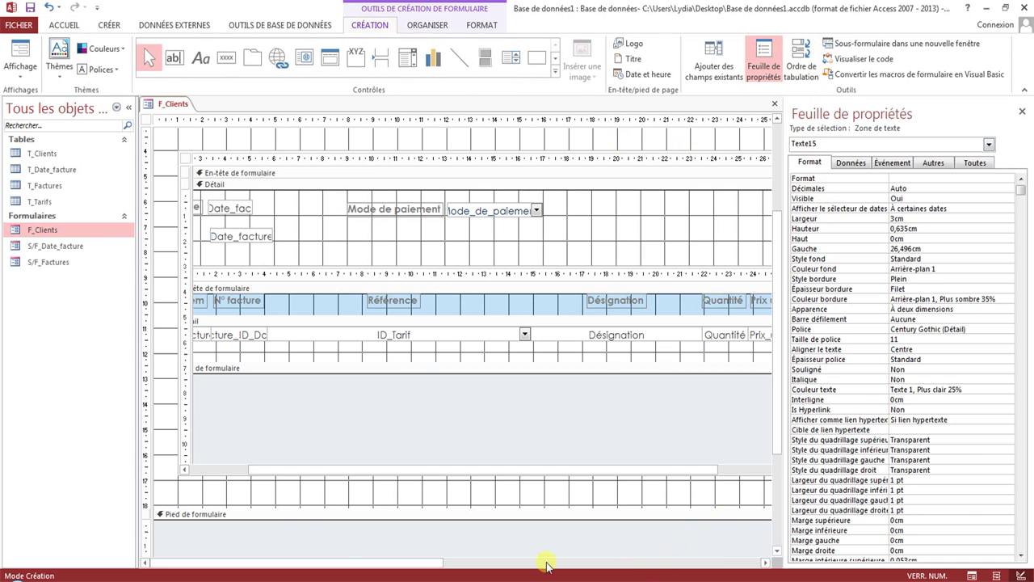
pyautogui.moveTo(242, 561); pyautogui.dragTo(507, 561)
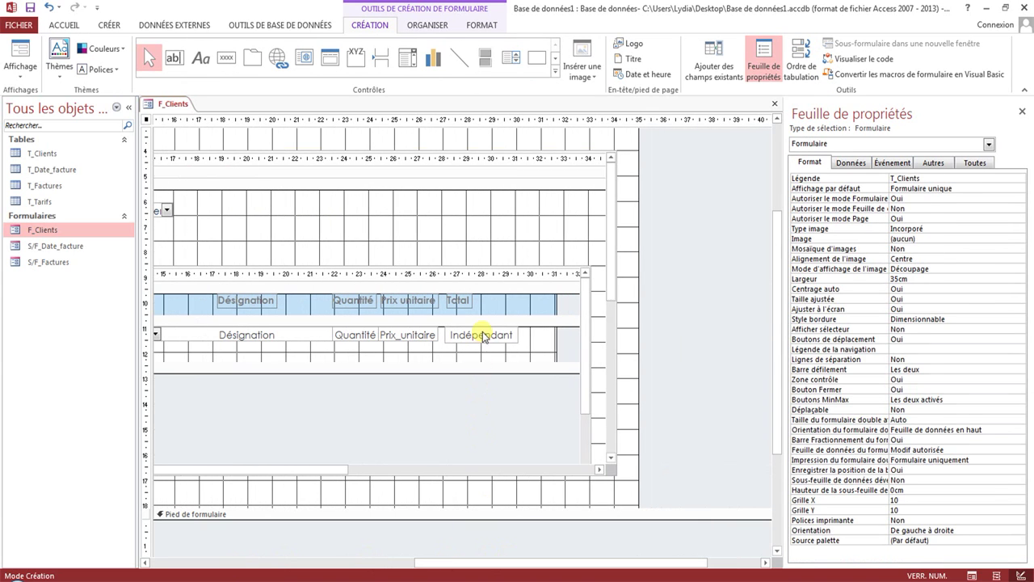
pyautogui.click(483, 340)
pyautogui.click(483, 337)
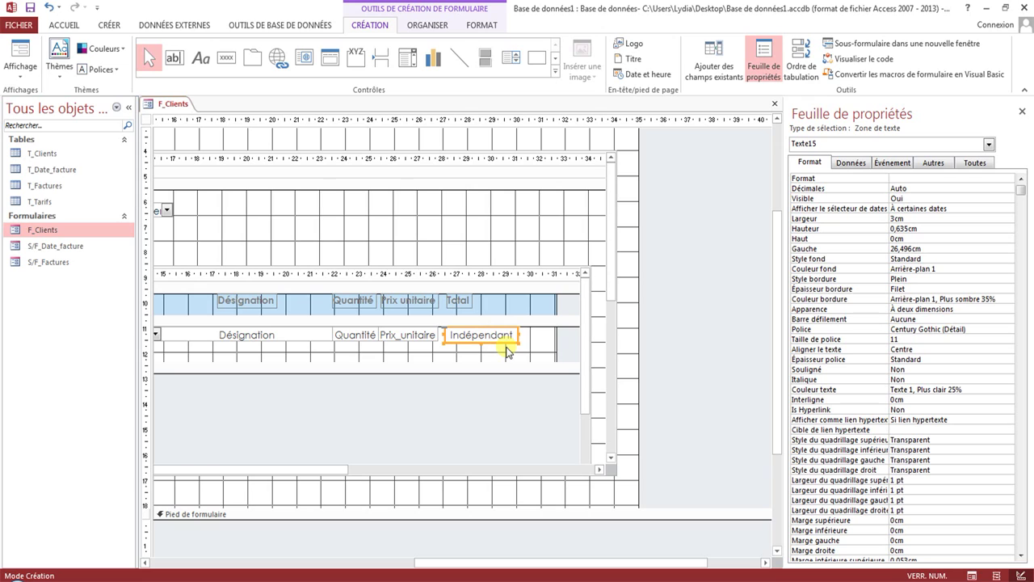
pyautogui.click(934, 162)
pyautogui.click(872, 178)
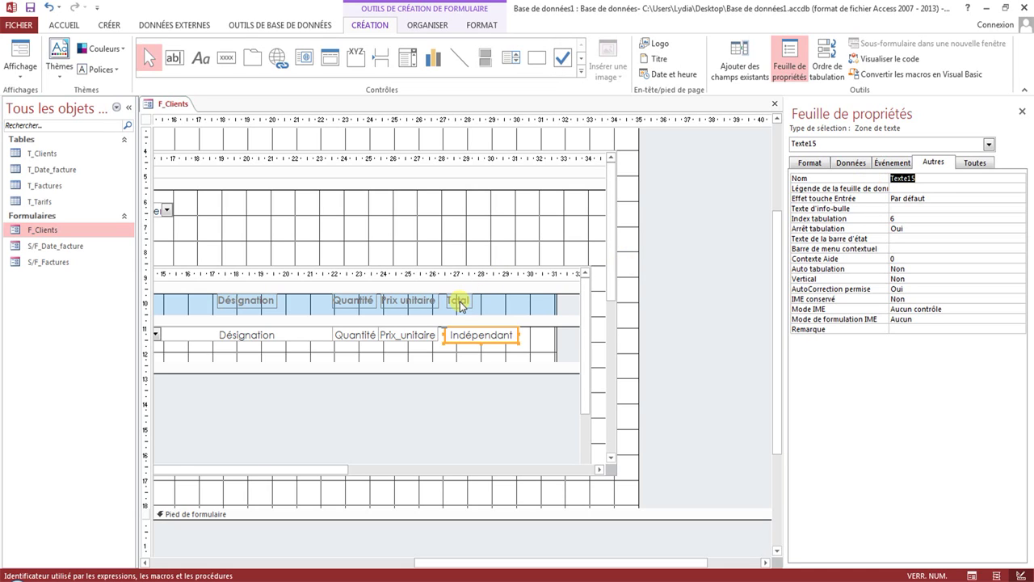
pyautogui.click(460, 304)
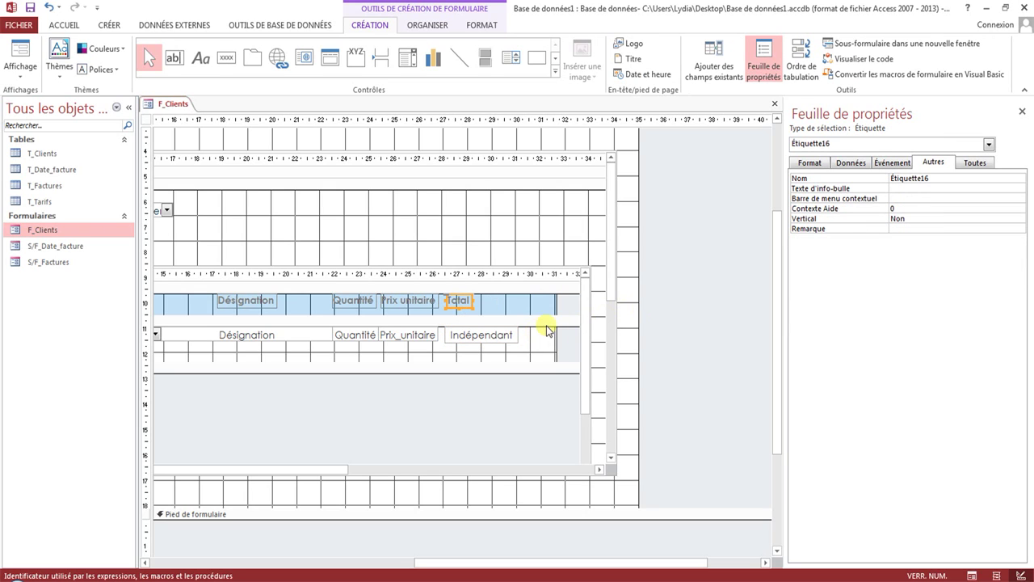
pyautogui.click(829, 180)
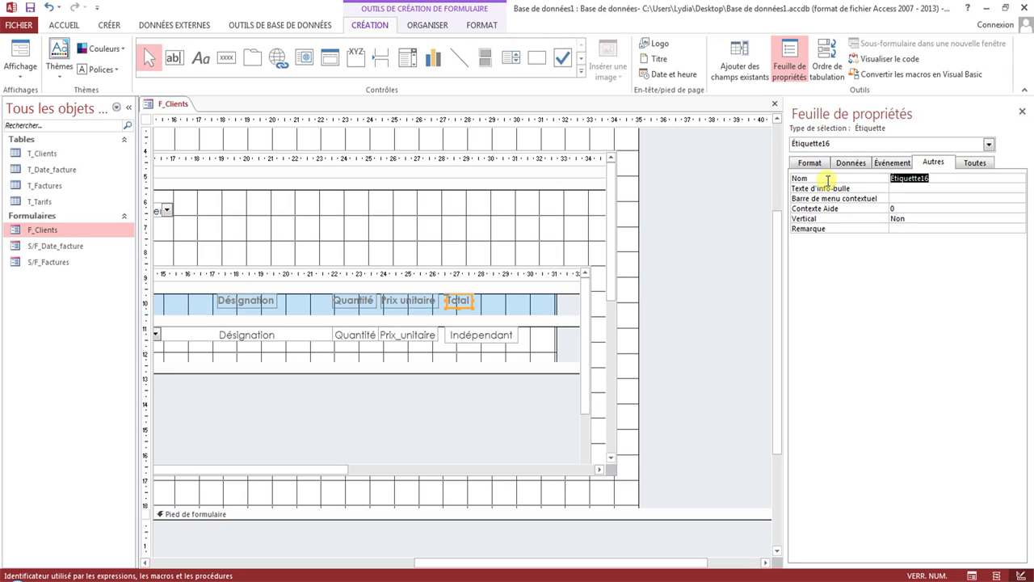
pyautogui.press('capslock')
pyautogui.write('T')
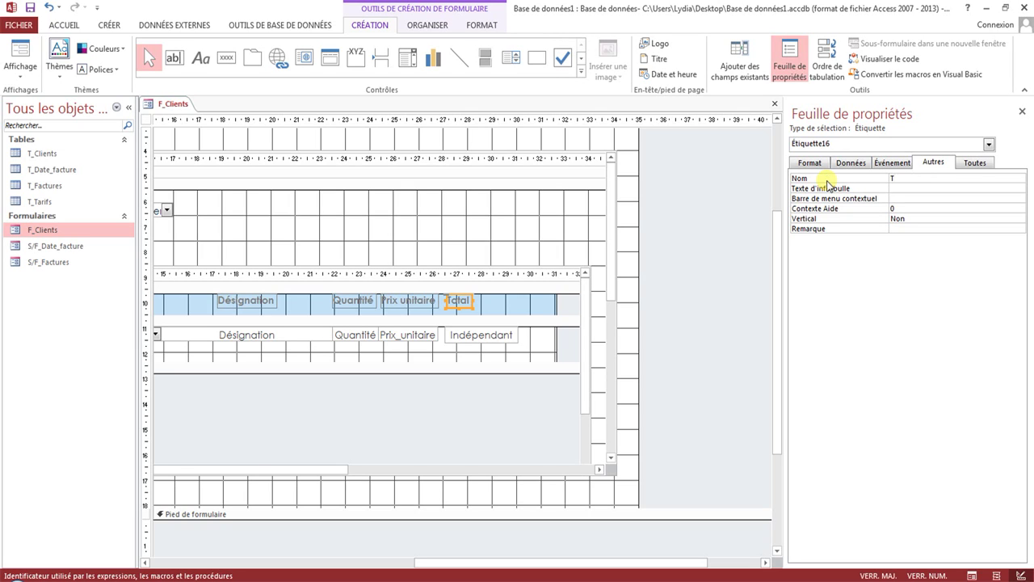
pyautogui.press('capslock')
pyautogui.write('otal_étiquette')
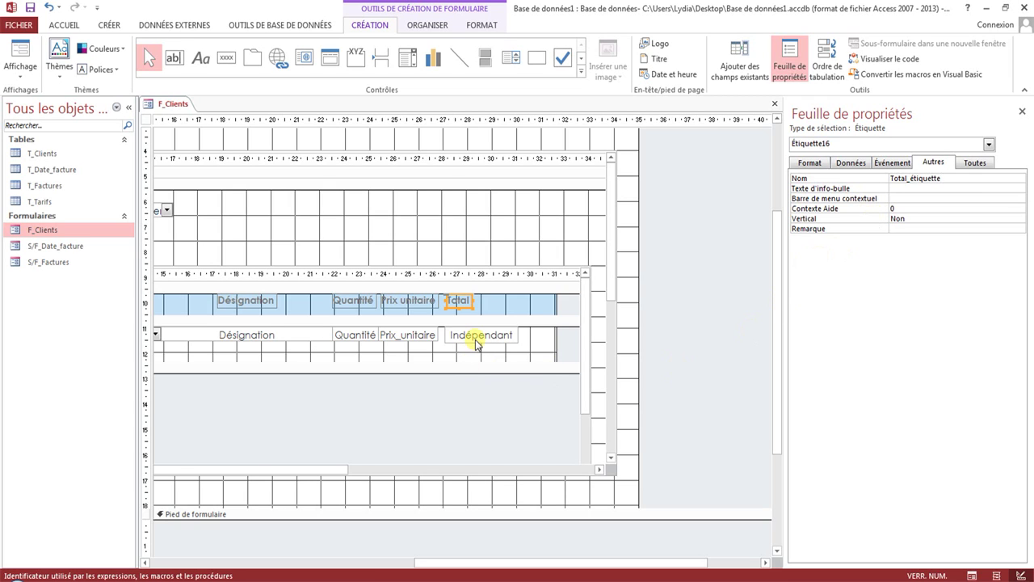
# Step: Name the unbound text box Total
pyautogui.click(476, 344)
pyautogui.click(816, 177)
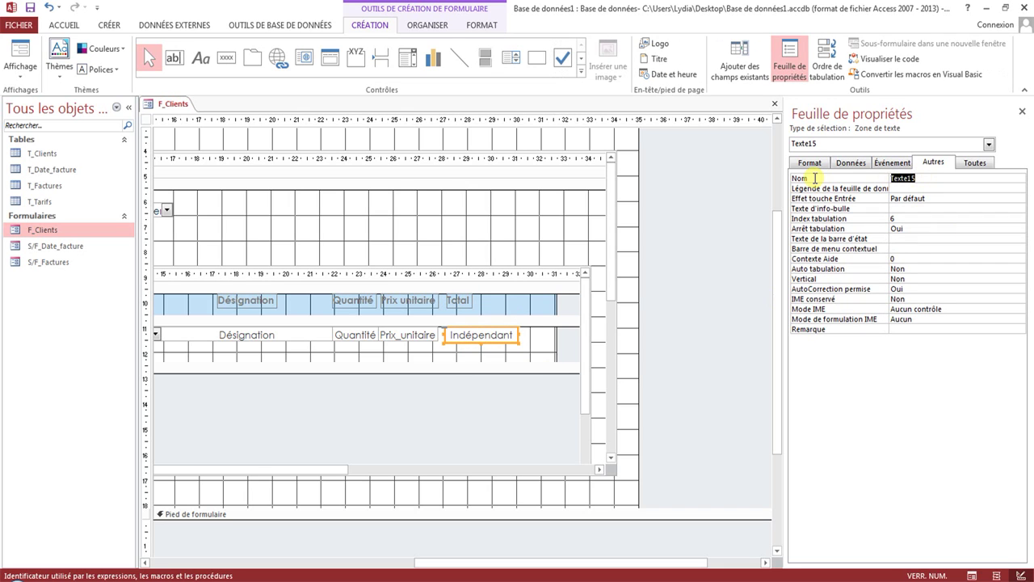
pyautogui.press('capslock')
pyautogui.write('T')
pyautogui.press('capslock')
pyautogui.write('otal')
pyautogui.click(917, 186)
pyautogui.click(918, 178)
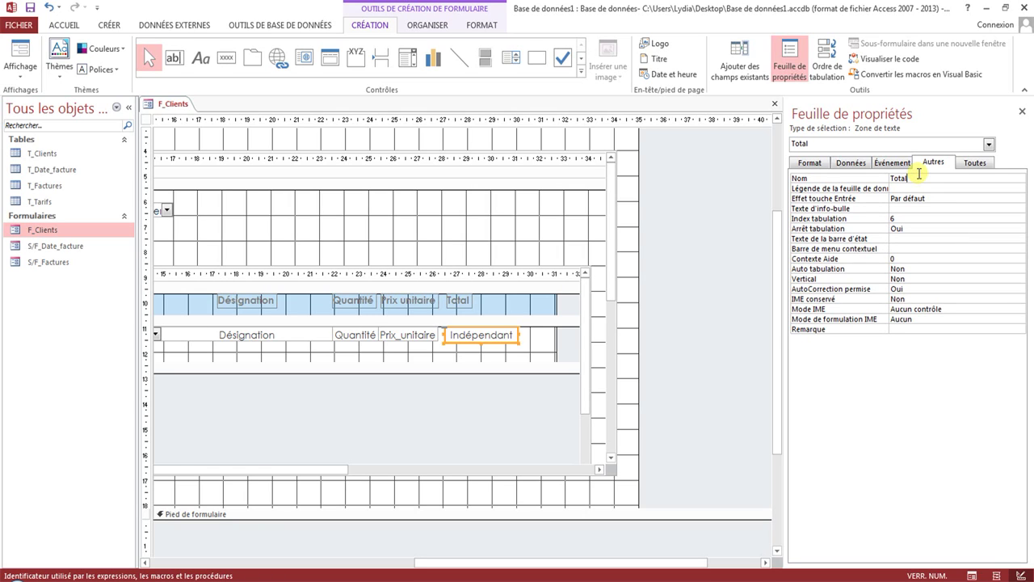
# Step: Set the Total text box's control source to =[Quantité]*[Prix_unitaire]
pyautogui.click(851, 164)
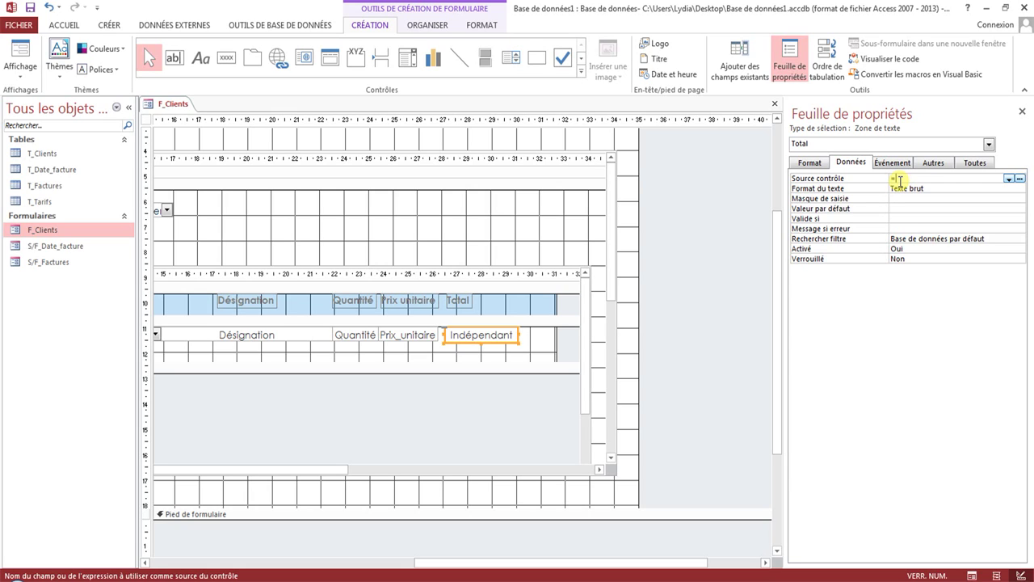
pyautogui.write('Quantité')
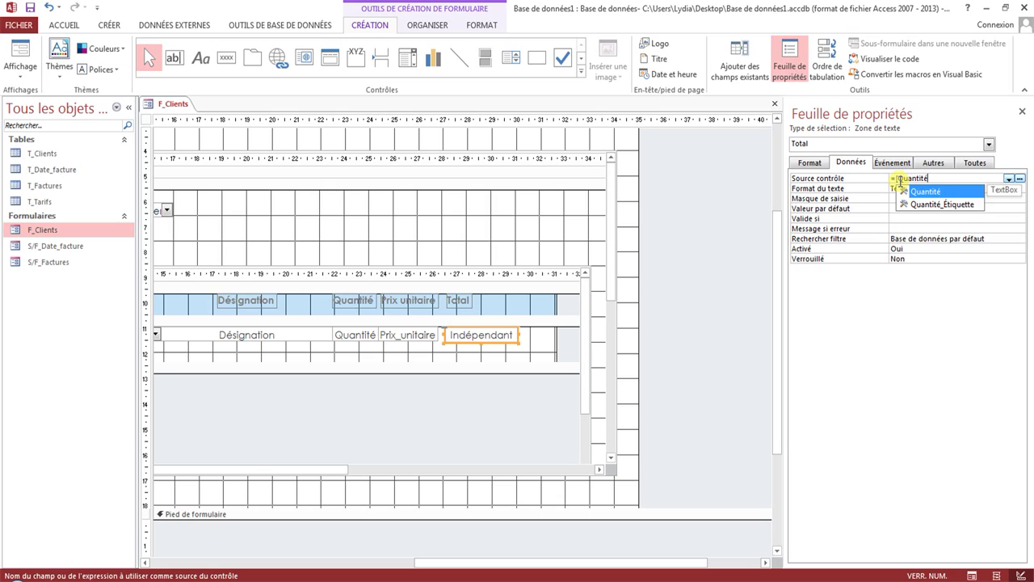
pyautogui.press('Tab')
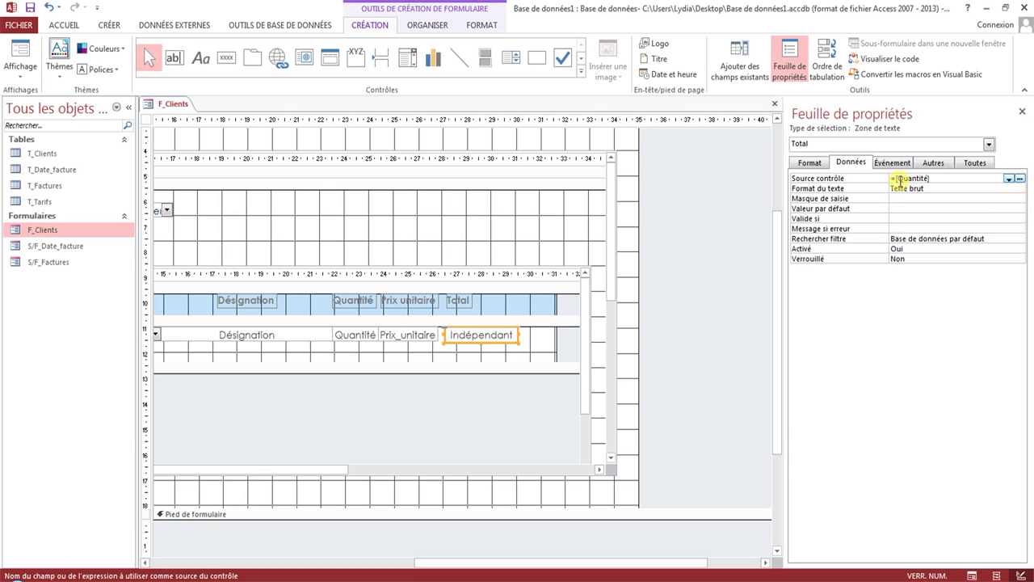
pyautogui.write('*[Prix_uni')
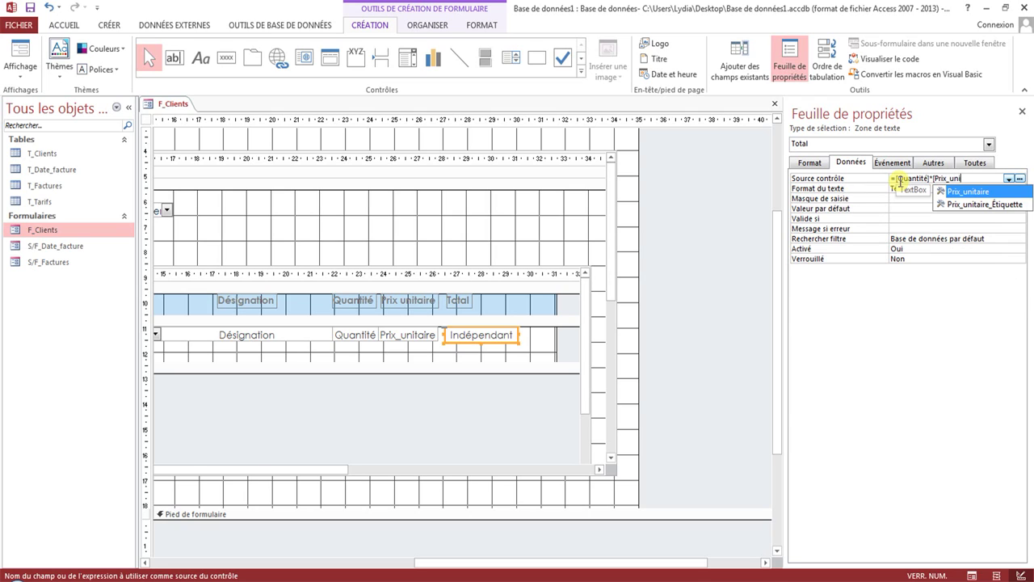
pyautogui.write('taire]')
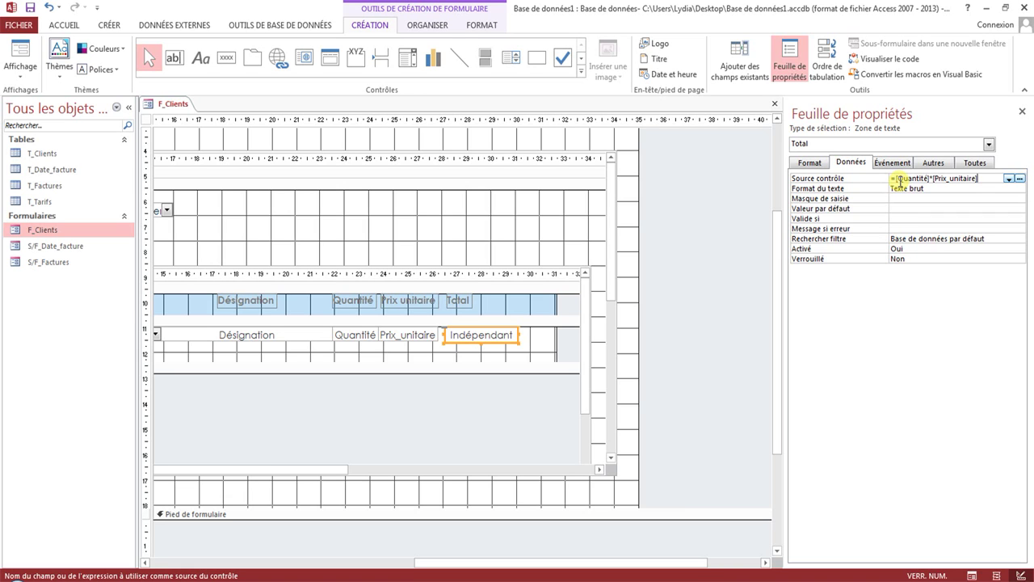
# Step: Set the Total text box's display format to Monétaire
pyautogui.click(808, 161)
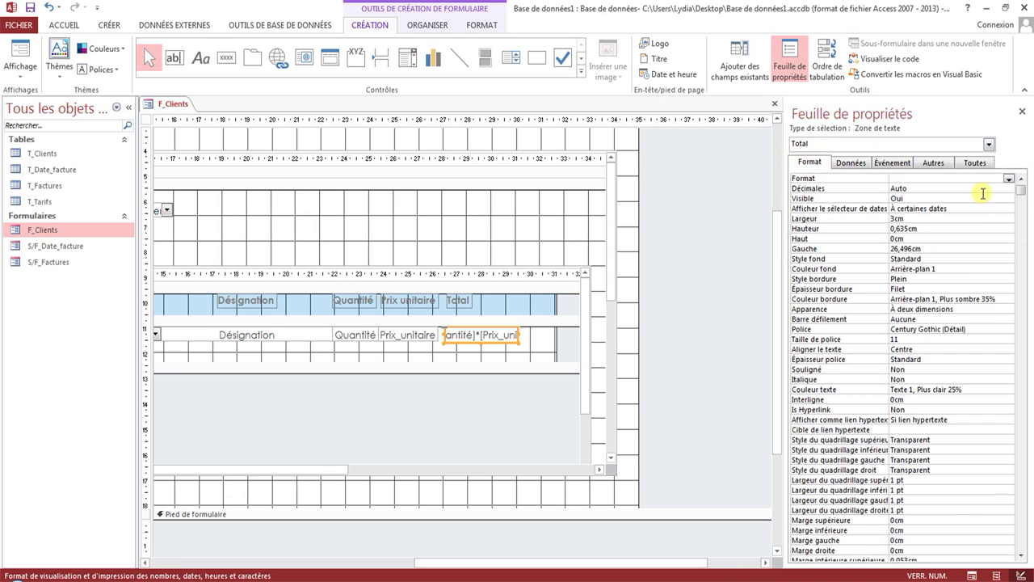
pyautogui.click(1008, 178)
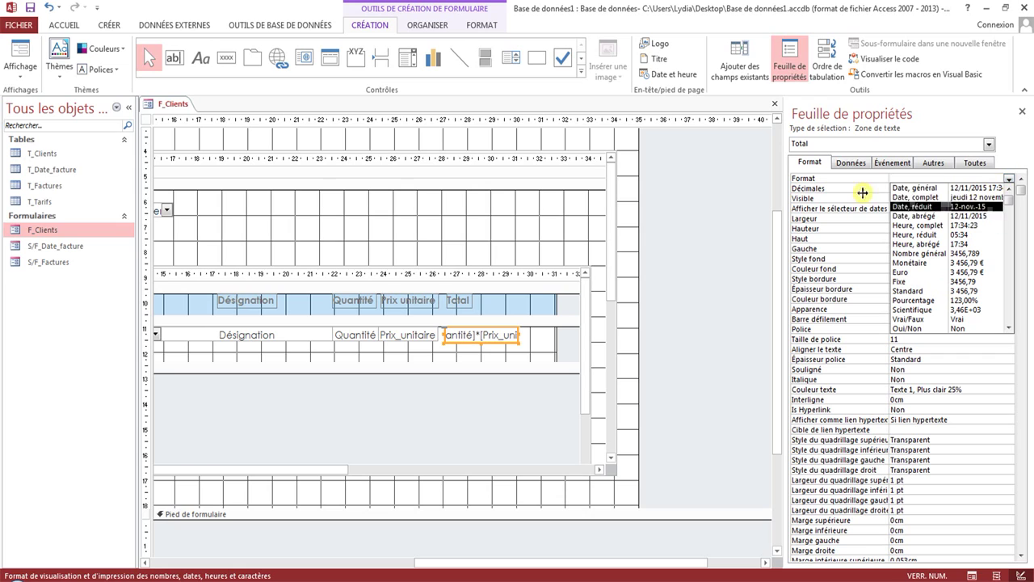
pyautogui.click(942, 263)
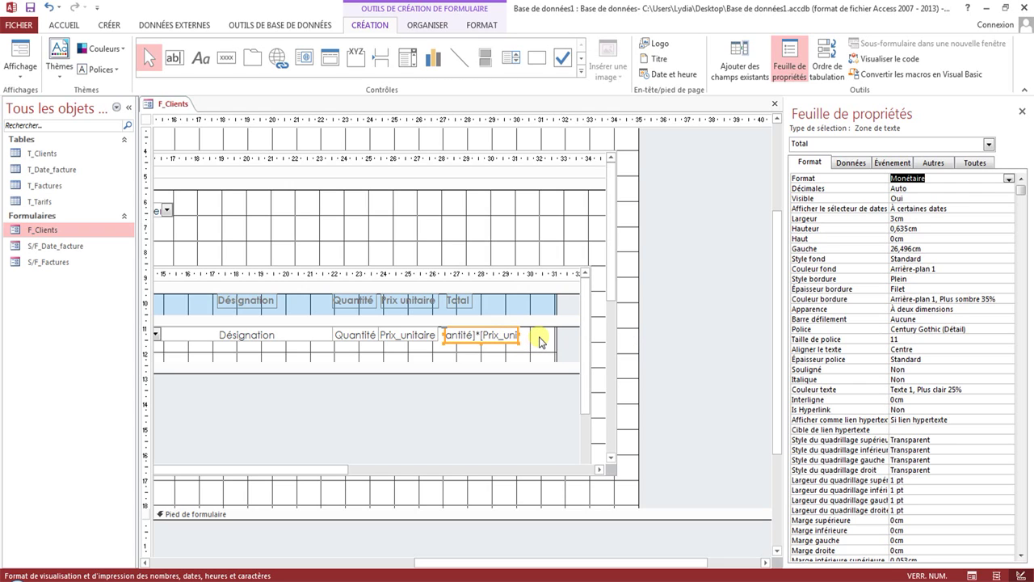
# Step: Set the height of both the Total header label and the Total text box to 0,556 cm, matching the Prix unitaire label
pyautogui.click(418, 301)
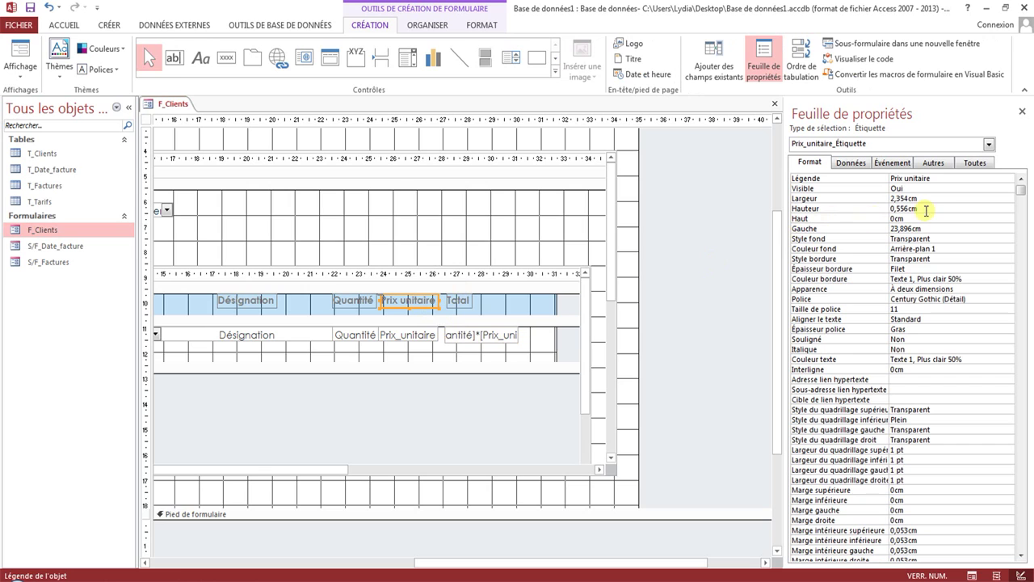
pyautogui.click(868, 213)
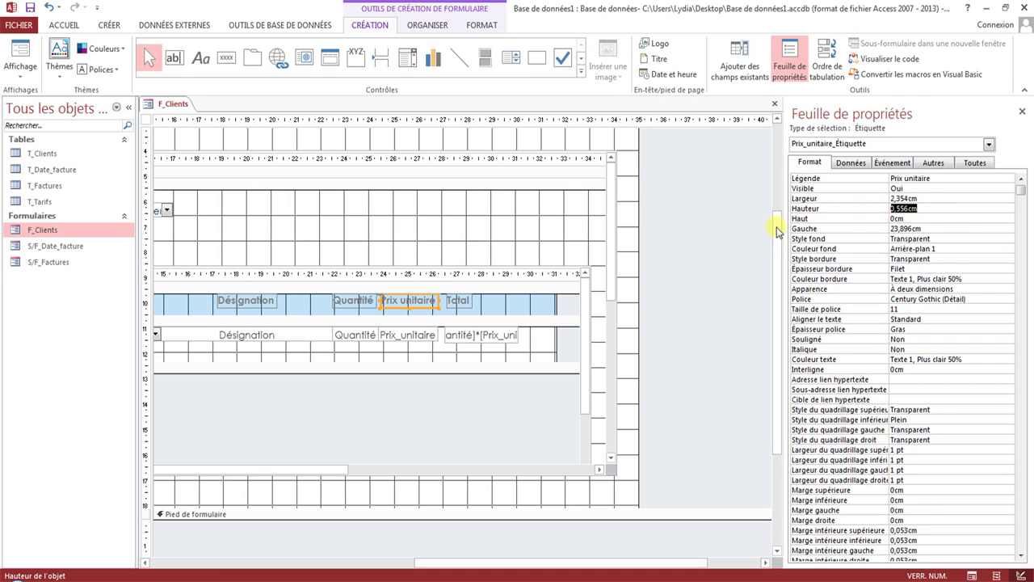
pyautogui.click(459, 301)
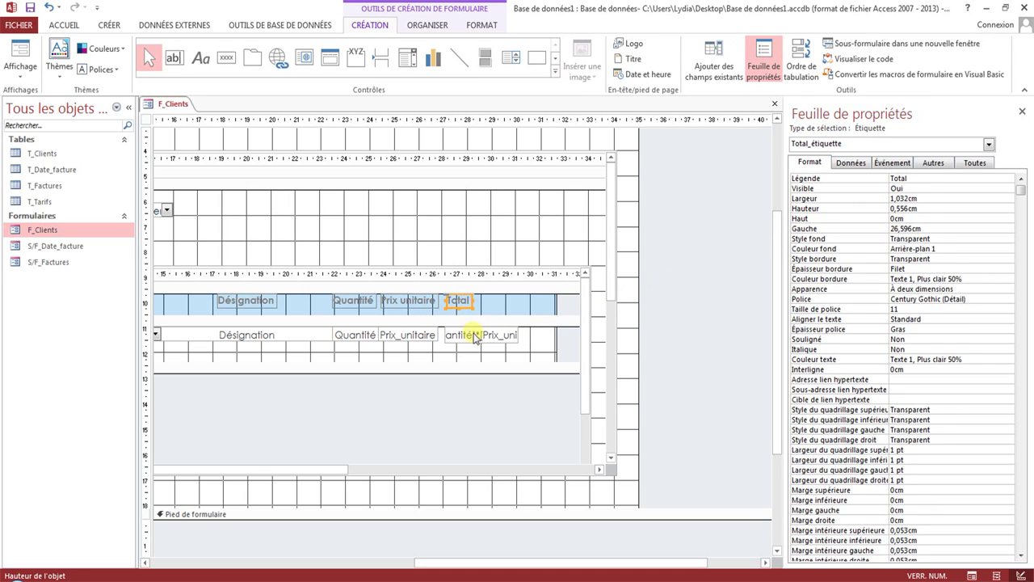
pyautogui.keyDown('shift'); pyautogui.click(476, 333); pyautogui.keyUp('shift')
pyautogui.click(915, 199)
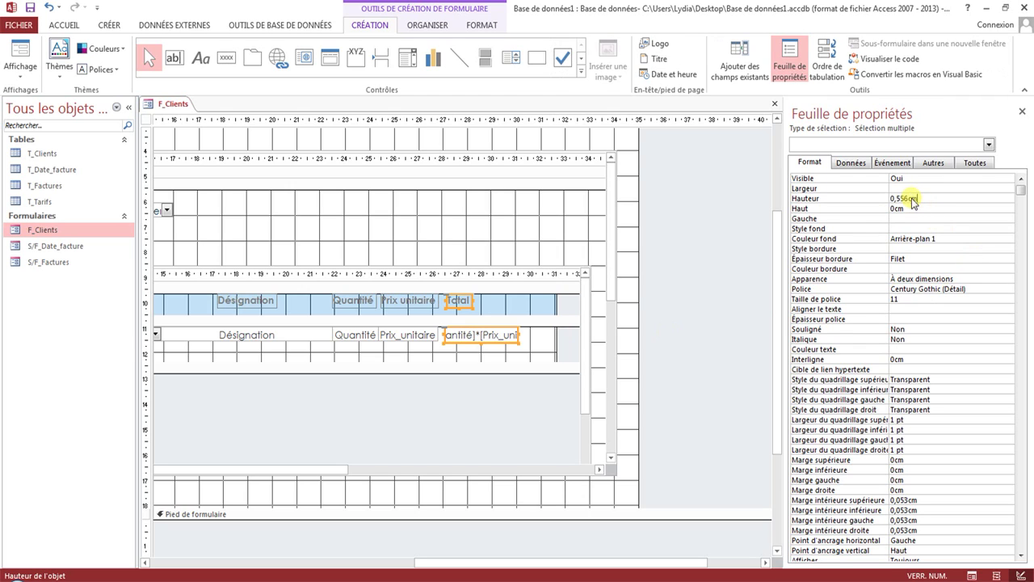
# Step: Reduce the height of the invoice-line header section to fit its row of labels
pyautogui.click(537, 341)
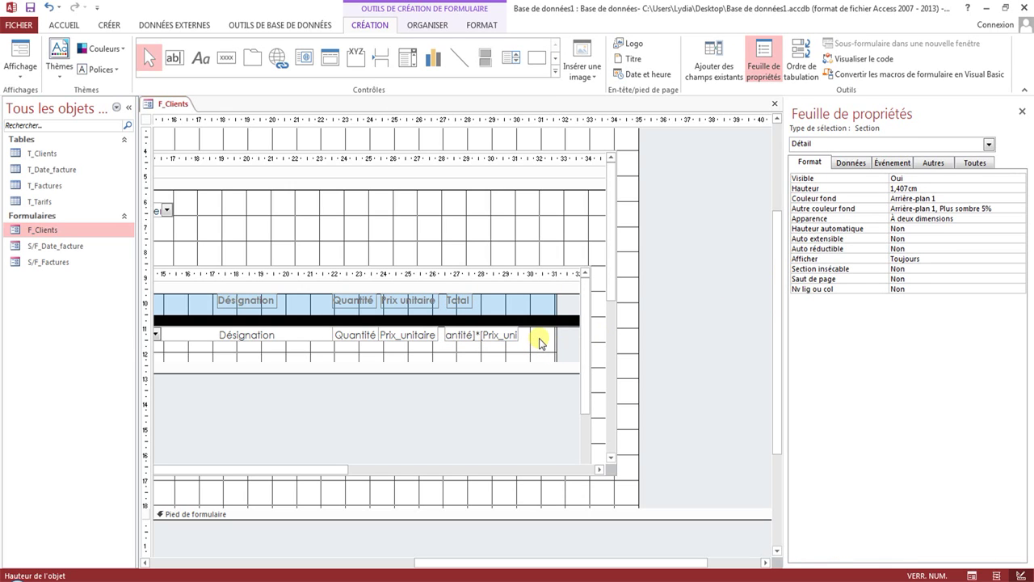
pyautogui.click(499, 308)
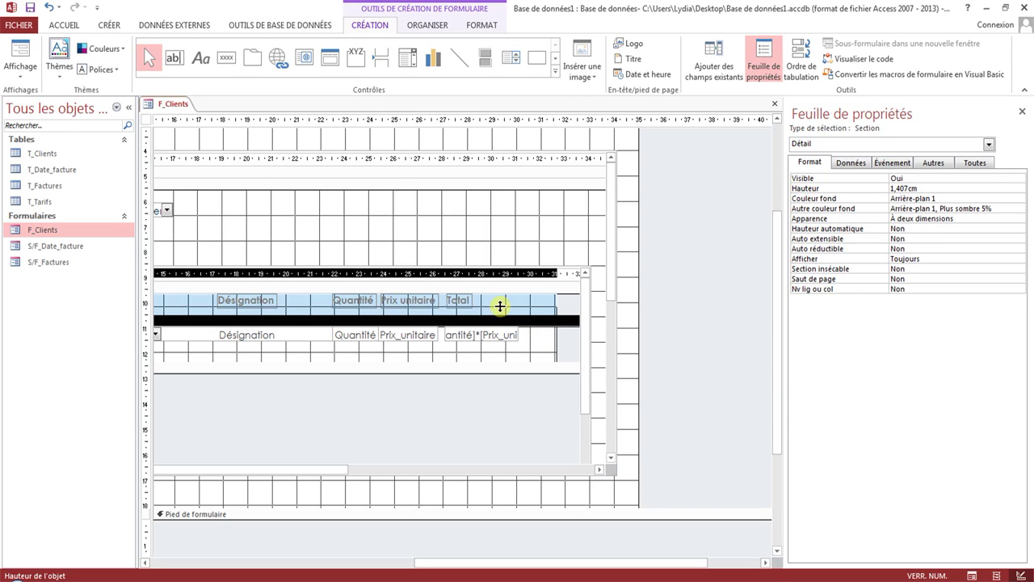
pyautogui.moveTo(500, 305); pyautogui.dragTo(500, 296)
# Step: Narrow the Total text box to about 2 cm and shift the Total header label to sit centred above it
pyautogui.click(487, 331)
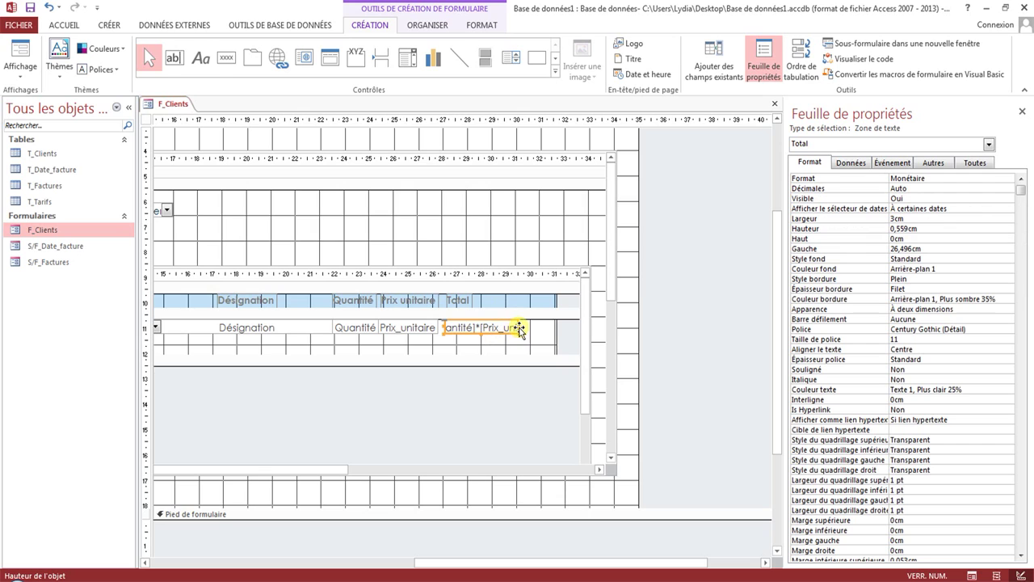
pyautogui.moveTo(518, 324); pyautogui.dragTo(493, 325)
pyautogui.click(469, 300)
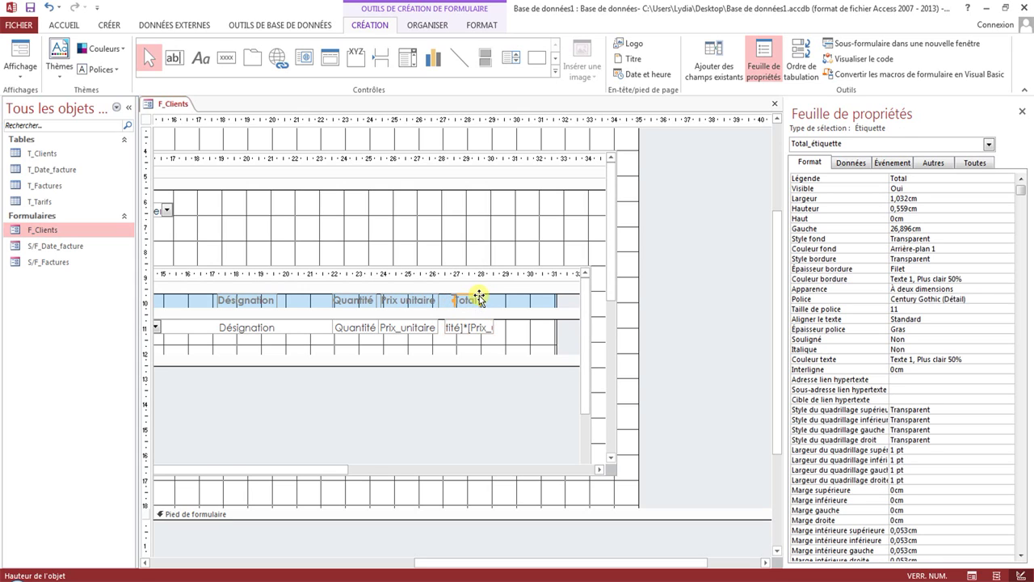
# Step: Shrink the invoice-line Détail section to about 0,56 cm high so it fits its single row of fields
pyautogui.click(521, 344)
pyautogui.moveTo(515, 365); pyautogui.dragTo(493, 325)
# Step: Check the invoice-line Total column of F_Clients in Form view, and return the form to Design view
pyautogui.rightClick(167, 105)
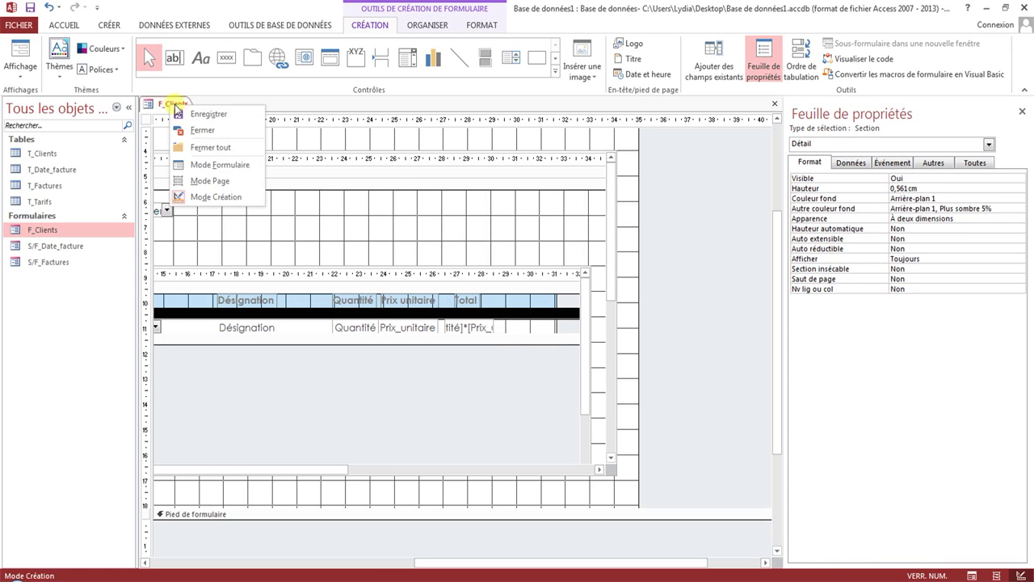
pyautogui.click(203, 164)
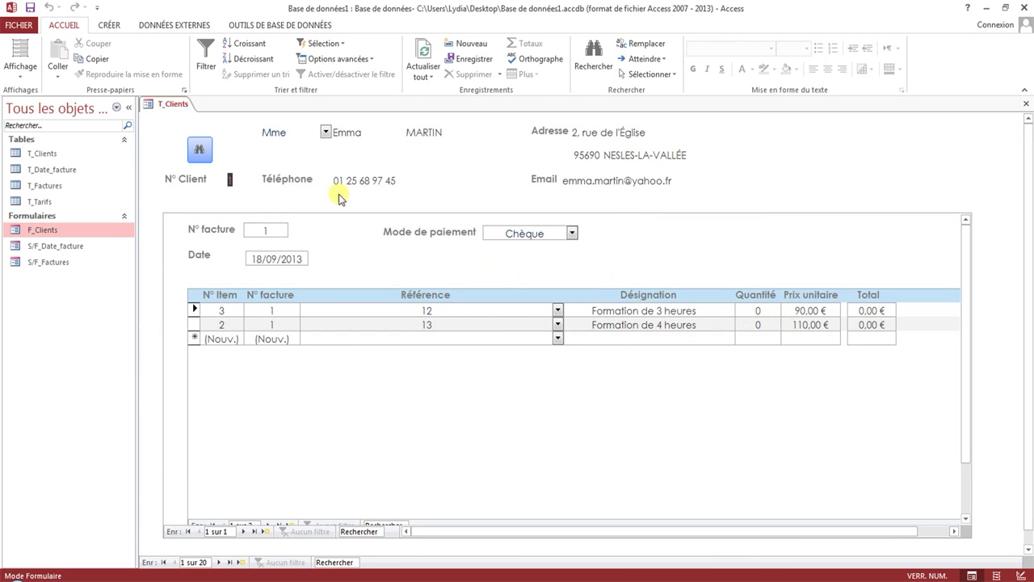
pyautogui.rightClick(177, 105)
pyautogui.click(203, 193)
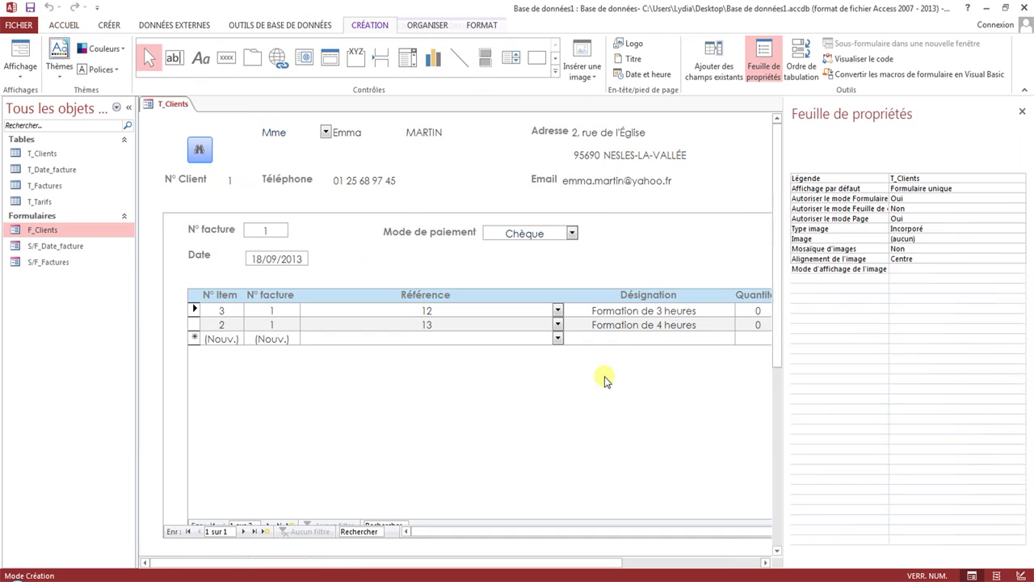
# Step: Move the Total text box flush against Prix_unitaire and shift the Total header label to a left offset of 26,596 cm
pyautogui.moveTo(446, 561); pyautogui.dragTo(663, 547)
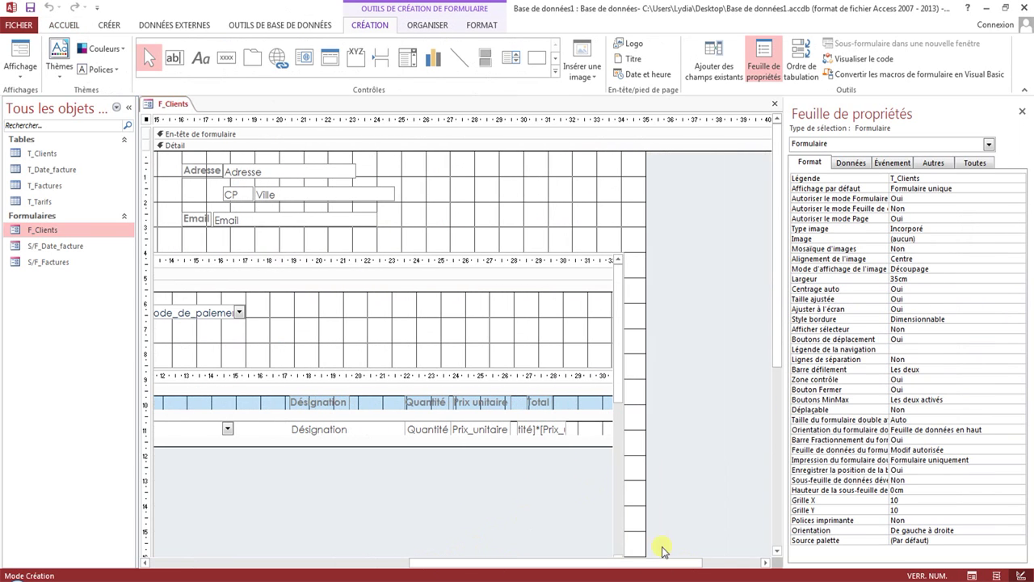
pyautogui.click(529, 430)
pyautogui.click(533, 431)
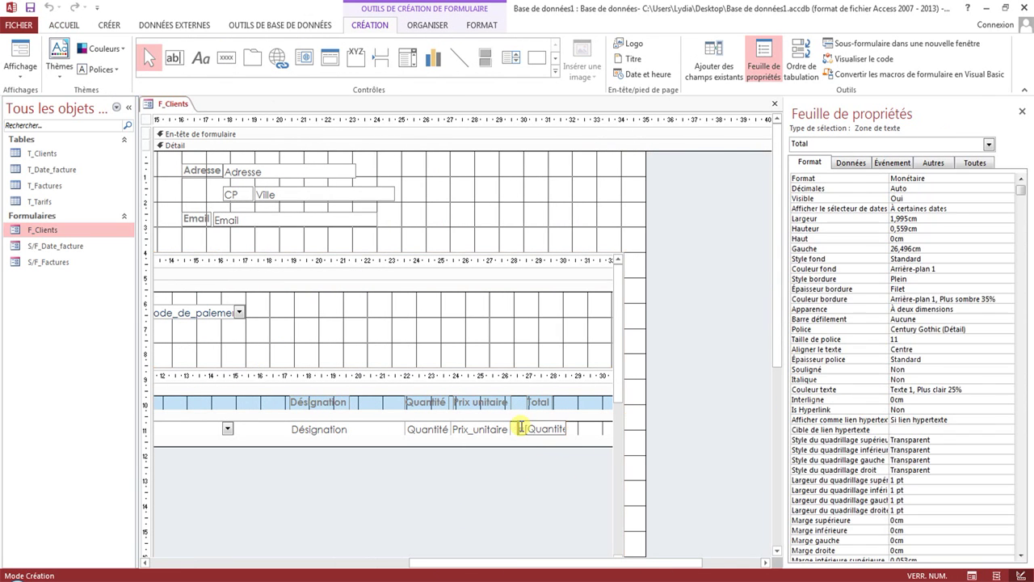
pyautogui.click(561, 429)
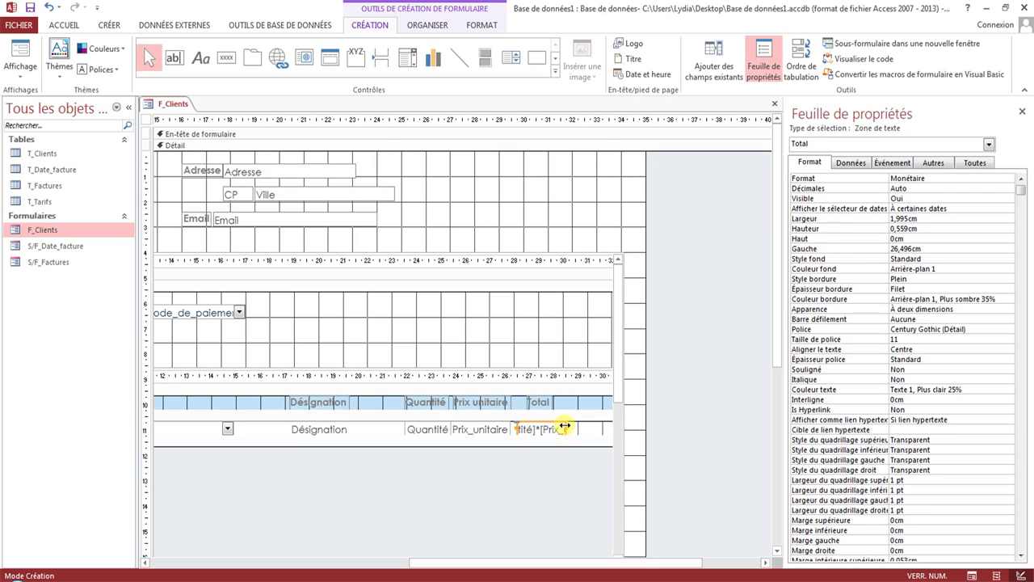
pyautogui.moveTo(565, 425); pyautogui.dragTo(543, 399)
pyautogui.click(549, 401)
# Step: Switch F_Clients to Form view to check the realigned Total column
pyautogui.rightClick(176, 104)
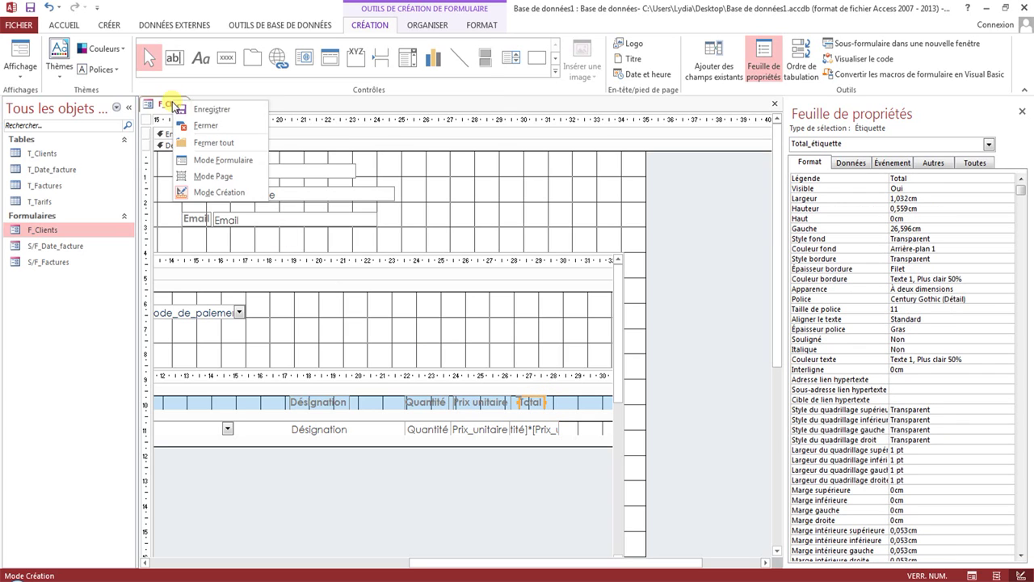
# Step: Show the form in Form view and set the quantities to 1 for Formation de 3 heures and 5 for Formation de 4 heures
pyautogui.click(202, 165)
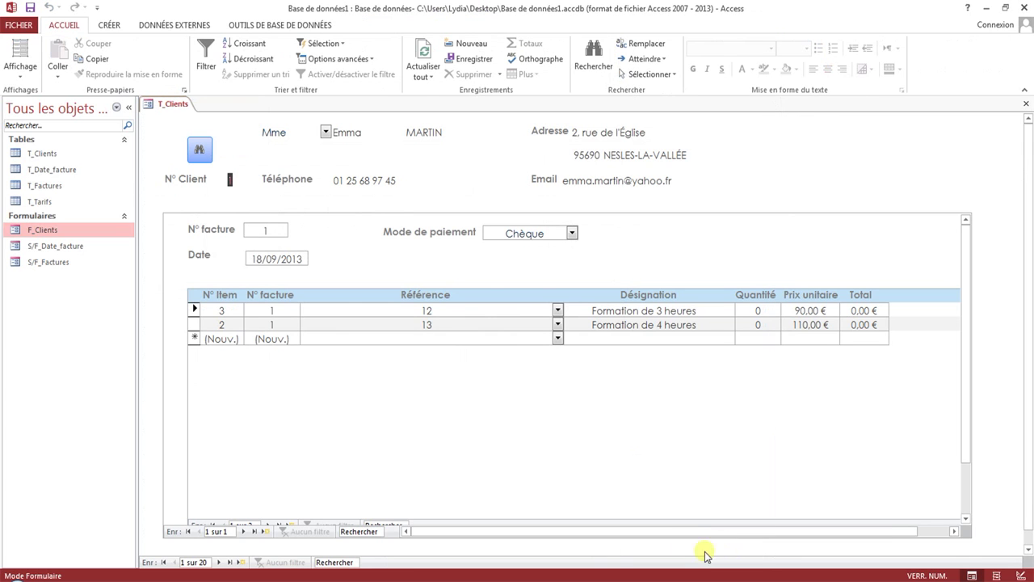
pyautogui.click(754, 311)
pyautogui.write('1')
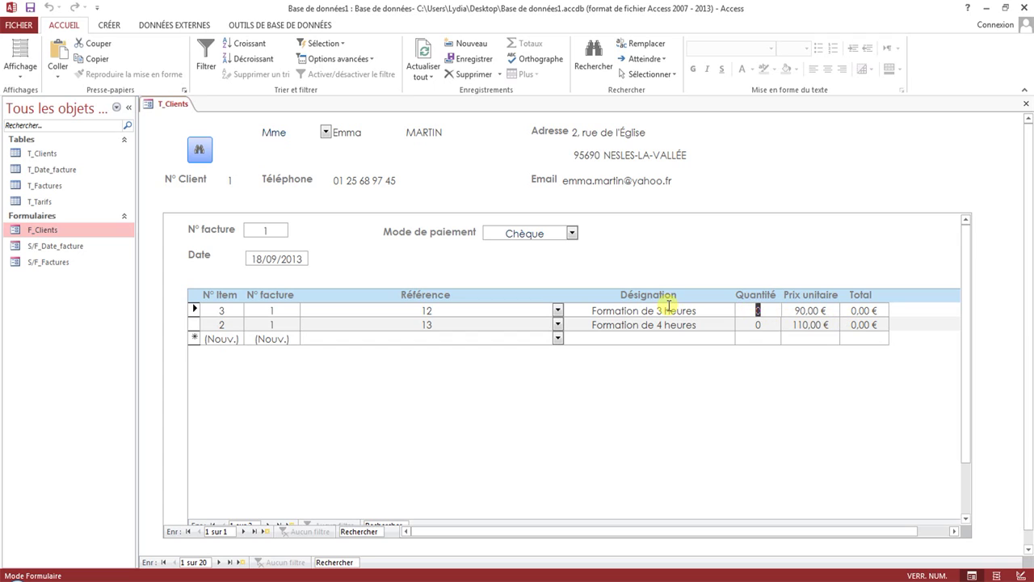
pyautogui.click(808, 311)
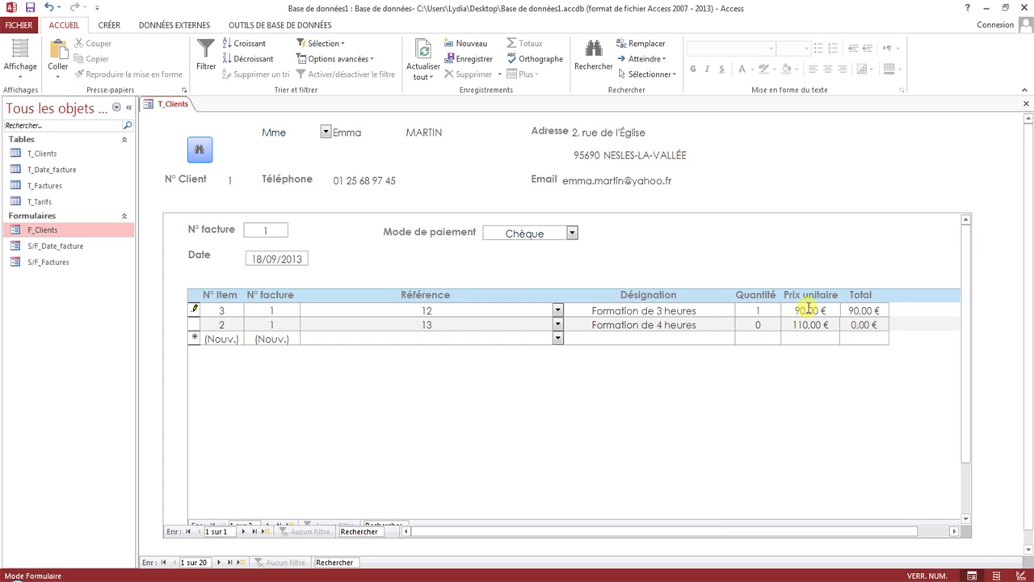
pyautogui.click(762, 325)
pyautogui.write('5')
pyautogui.click(799, 325)
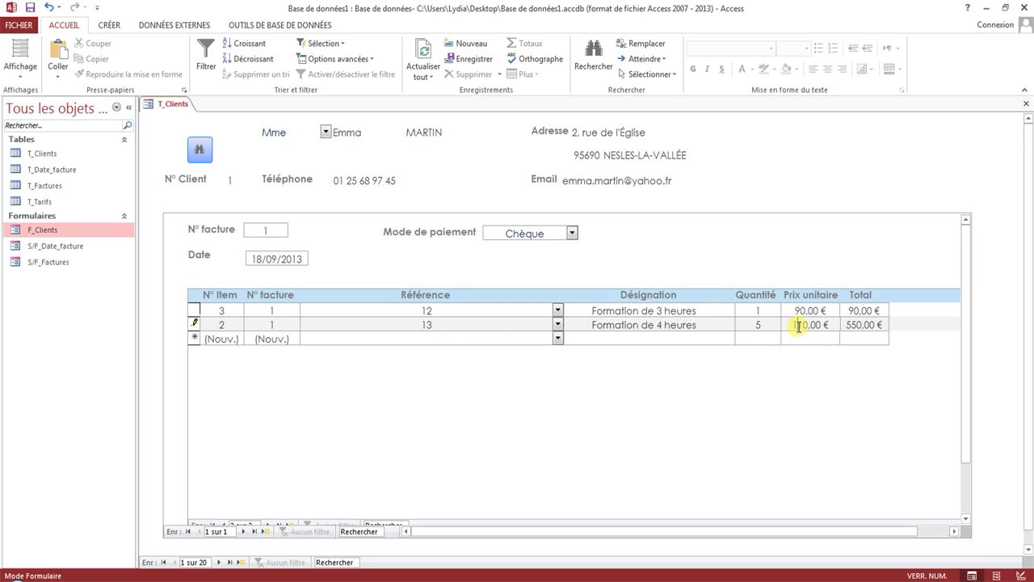
pyautogui.click(792, 311)
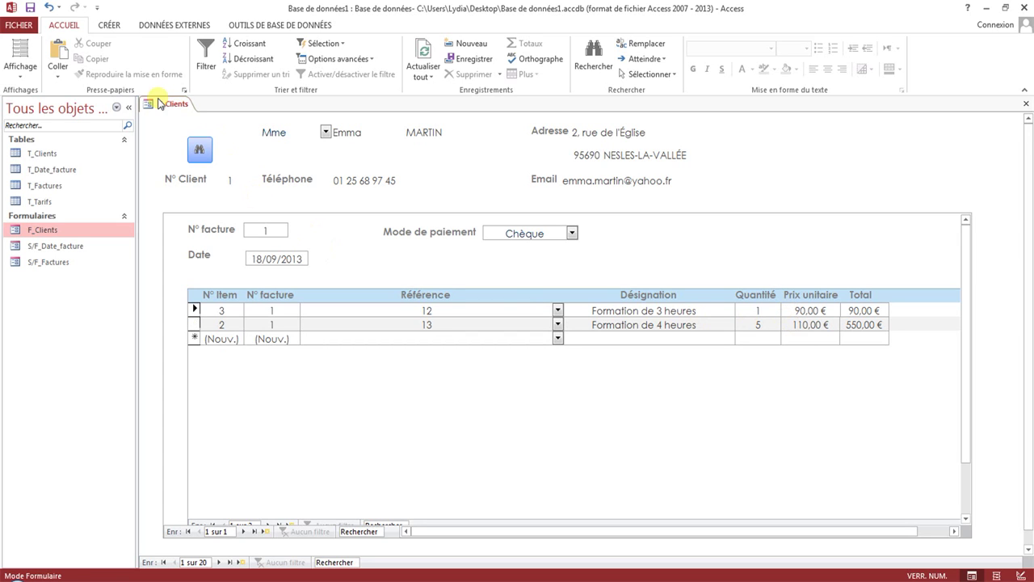
# Step: Return the form to Design view and enlarge the footer of the invoice-lines subform to about 3 cm high
pyautogui.rightClick(166, 103)
pyautogui.click(202, 194)
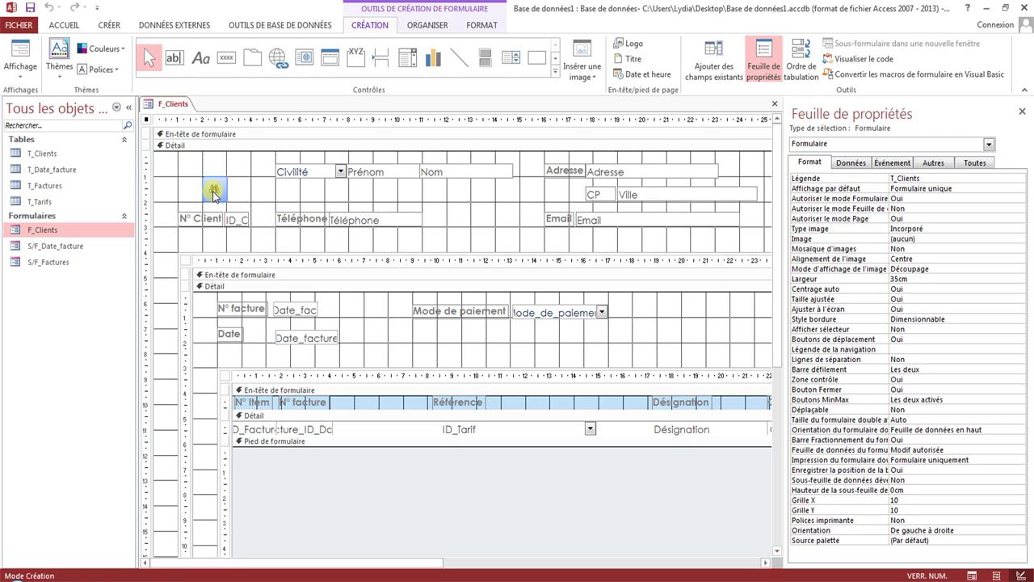
pyautogui.click(454, 449)
pyautogui.click(439, 445)
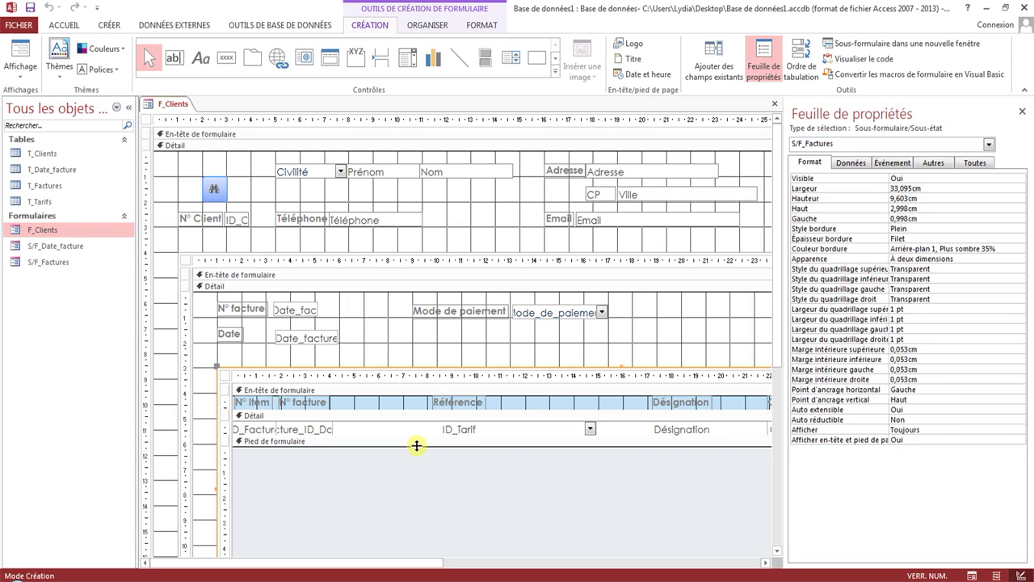
pyautogui.click(416, 446)
pyautogui.moveTo(414, 471); pyautogui.dragTo(414, 527)
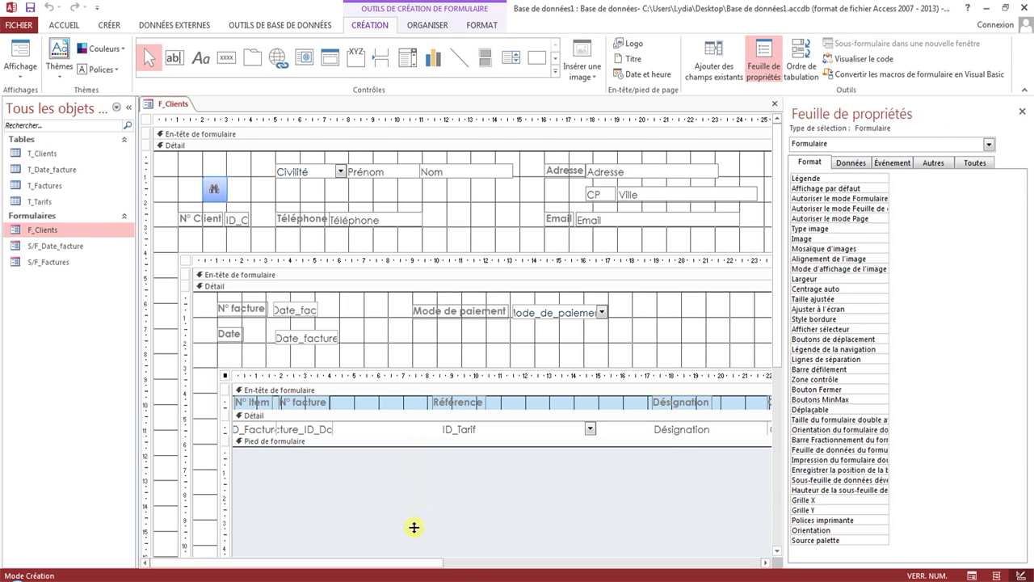
# Step: Add three unbound text boxes, one below the other, in the invoice-lines subform's footer
pyautogui.moveTo(432, 563); pyautogui.dragTo(662, 566)
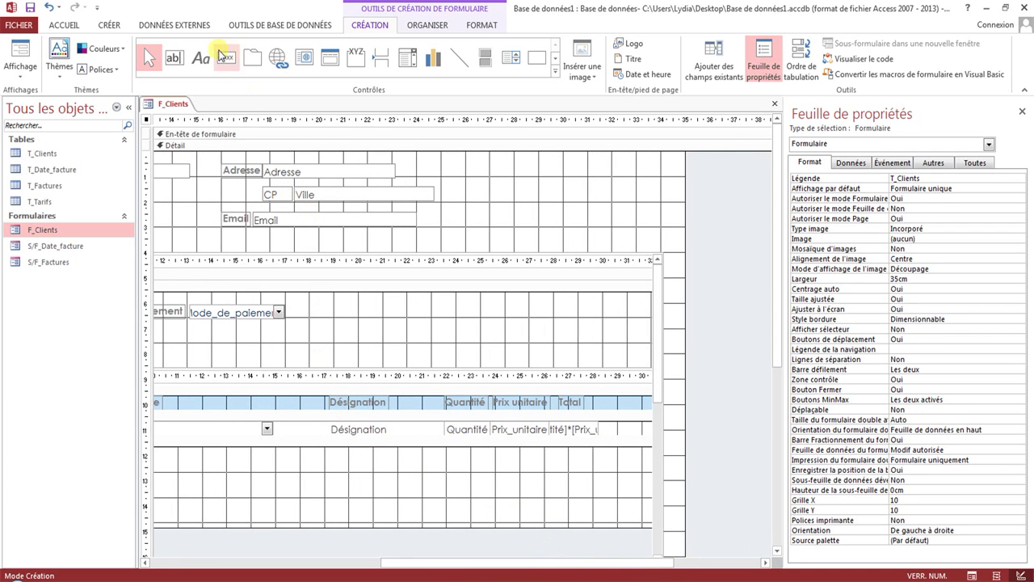
pyautogui.click(176, 57)
pyautogui.click(387, 455)
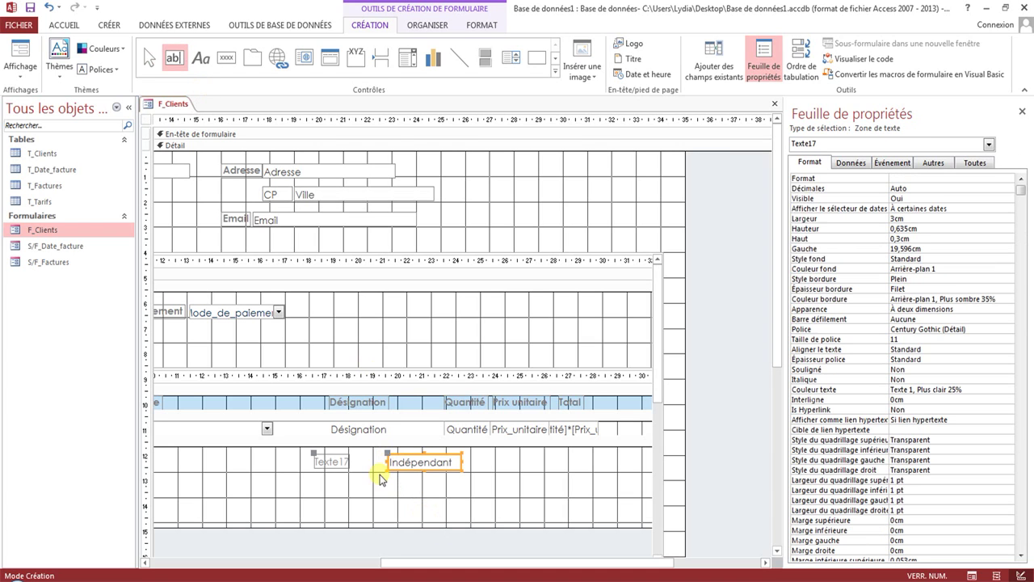
pyautogui.click(174, 56)
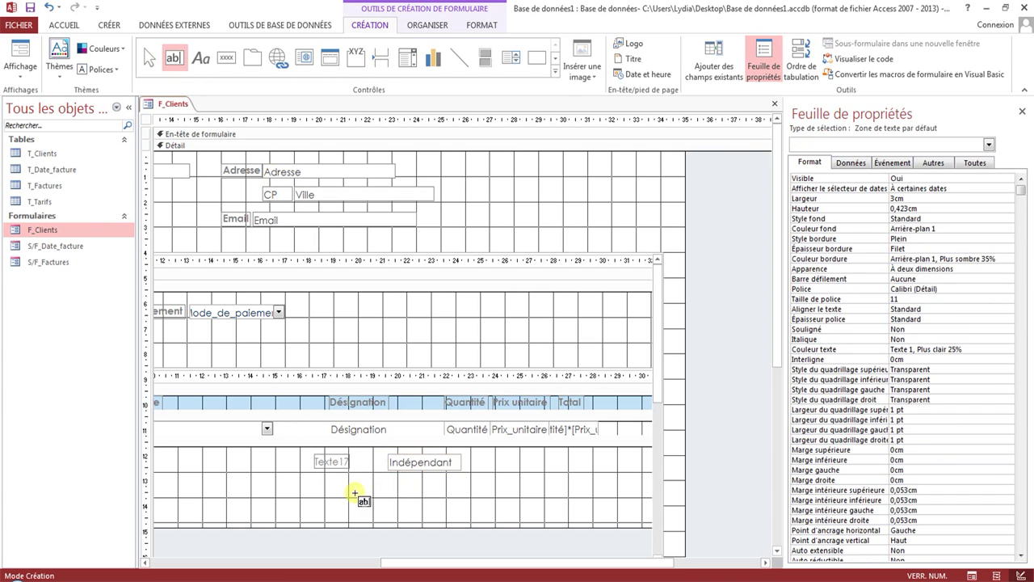
pyautogui.click(331, 484)
pyautogui.click(174, 57)
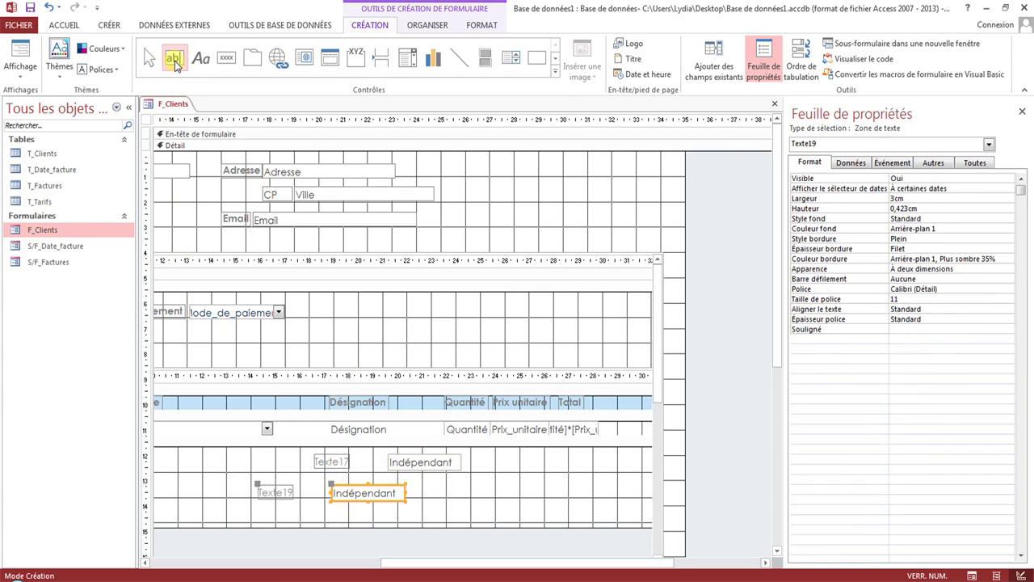
pyautogui.click(333, 509)
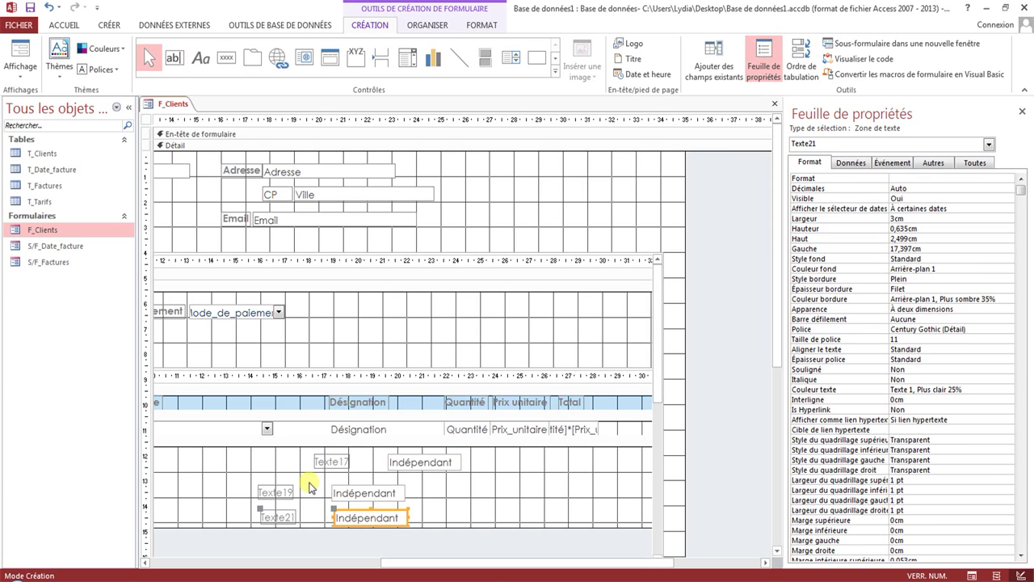
# Step: Change the caption of the uppermost footer text box's label to TOTAL HT
pyautogui.click(334, 462)
pyautogui.click(334, 462)
pyautogui.press('capslock')
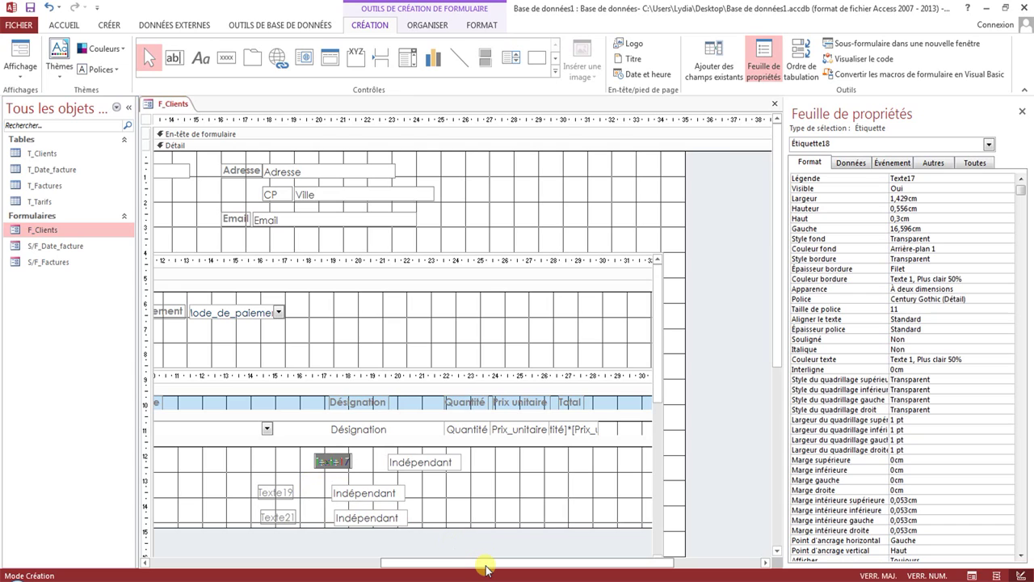
pyautogui.write('TOTAL HT')
pyautogui.press('capslock')
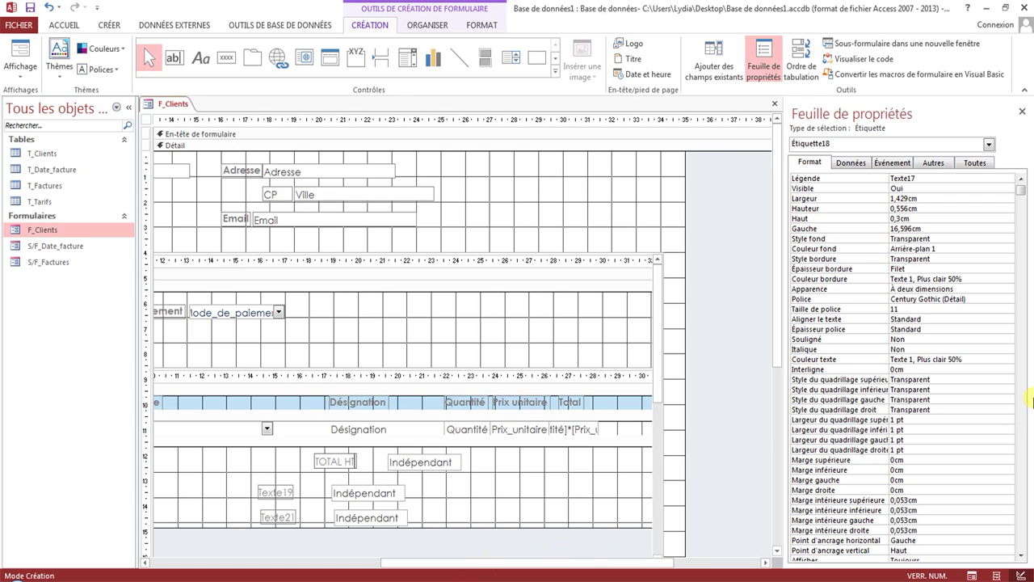
# Step: Name the TOTAL HT label control Total_HT_étiquette
pyautogui.click(934, 163)
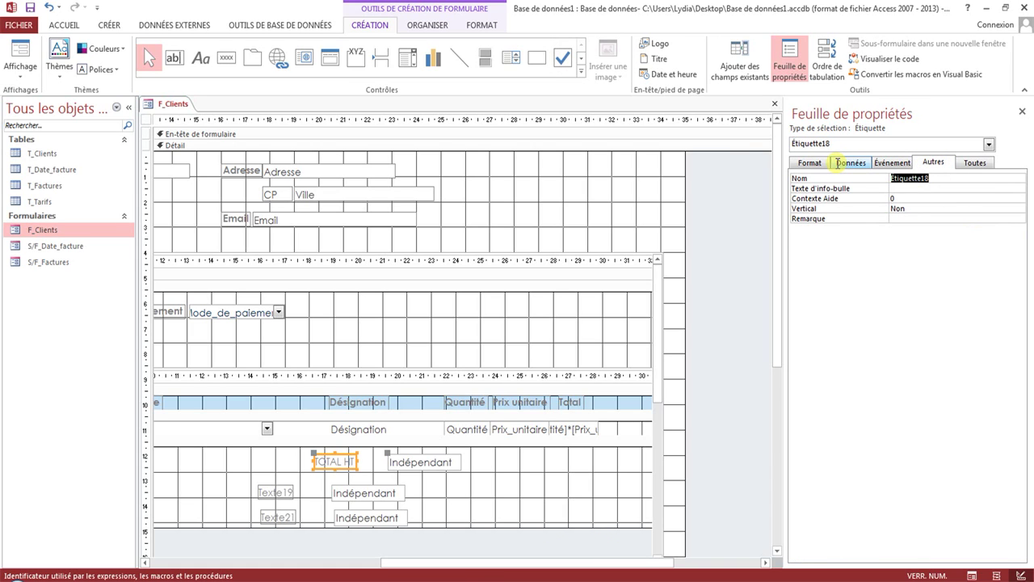
pyautogui.write('Tota')
pyautogui.press('capslock')
pyautogui.write('l_HT')
pyautogui.press('capslock')
pyautogui.write('_étiquette')
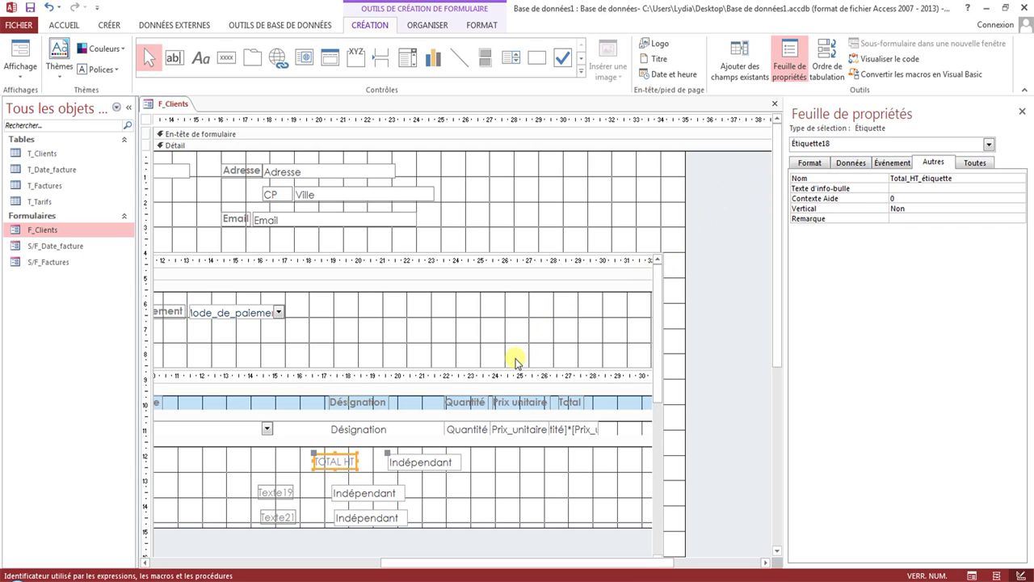
pyautogui.click(501, 489)
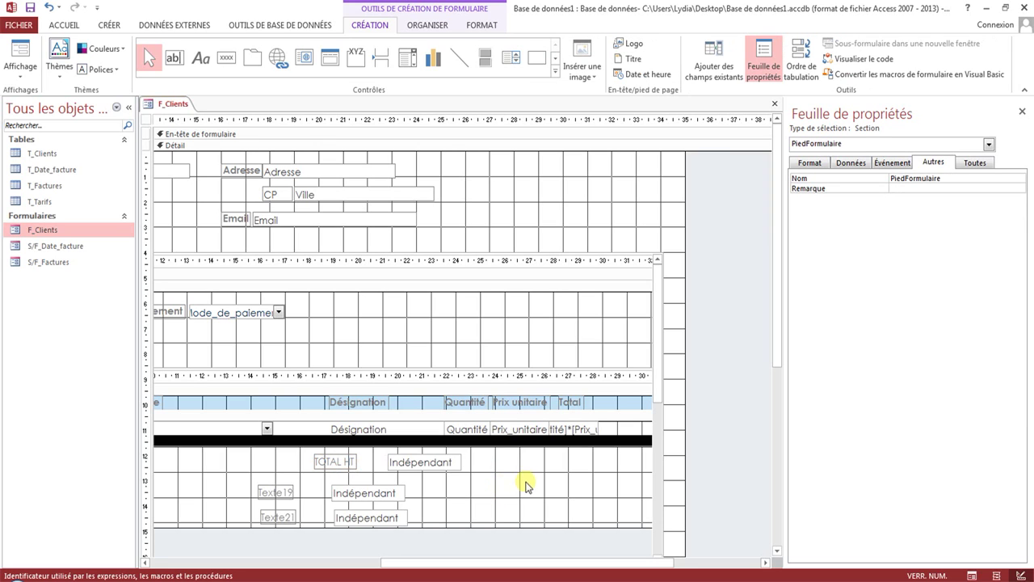
# Step: Caption the middle footer text box's label TVA and name that label control TVA_étiquette
pyautogui.click(279, 492)
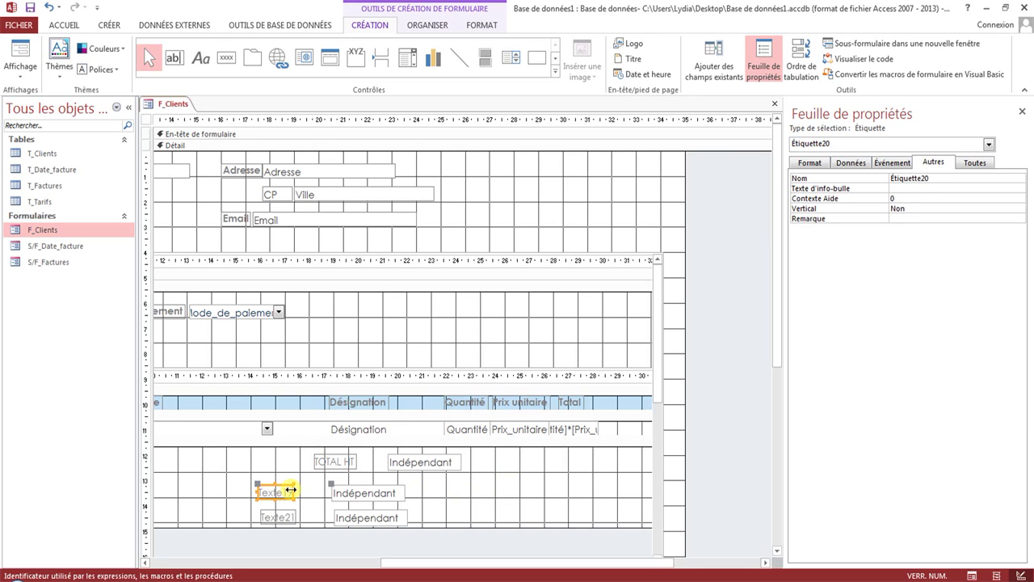
pyautogui.doubleClick(275, 492)
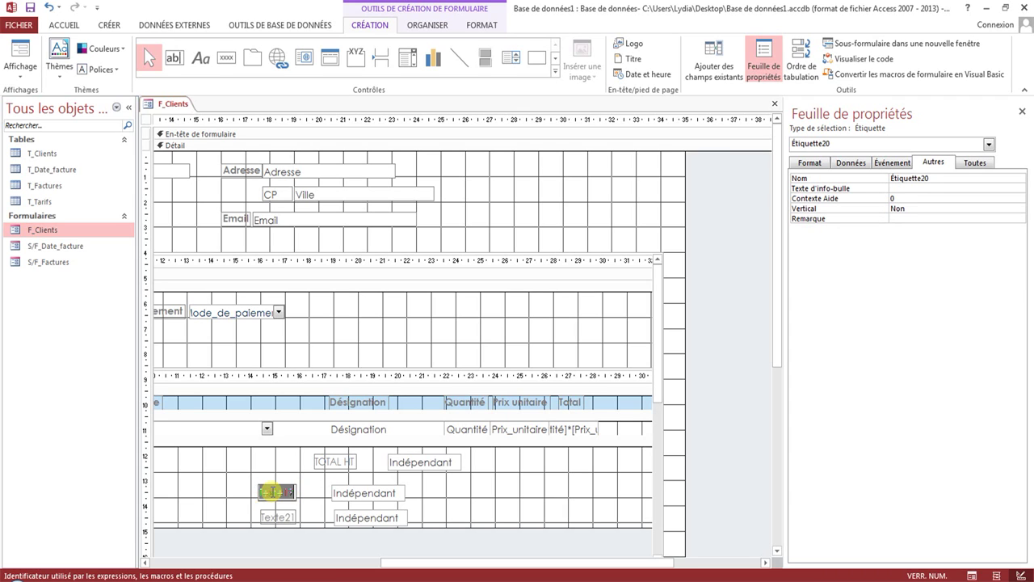
pyautogui.write('TVA')
pyautogui.press('Return')
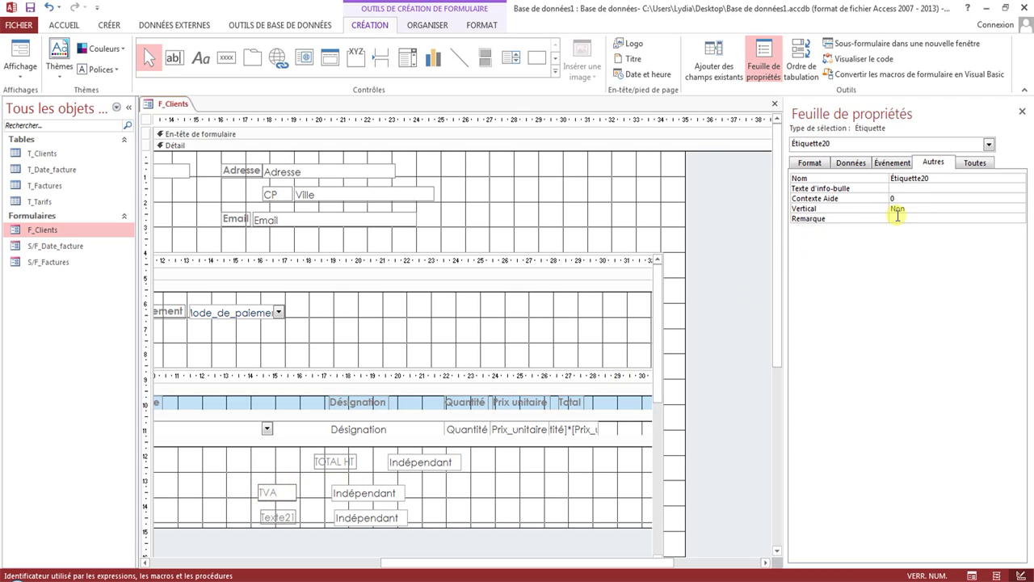
pyautogui.click(840, 176)
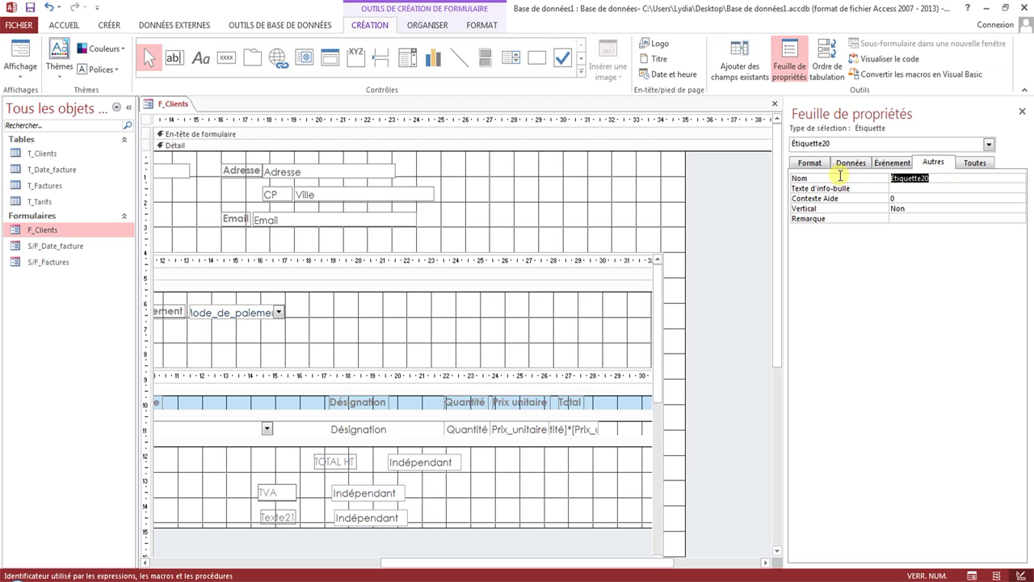
pyautogui.write('TVA_étiquette')
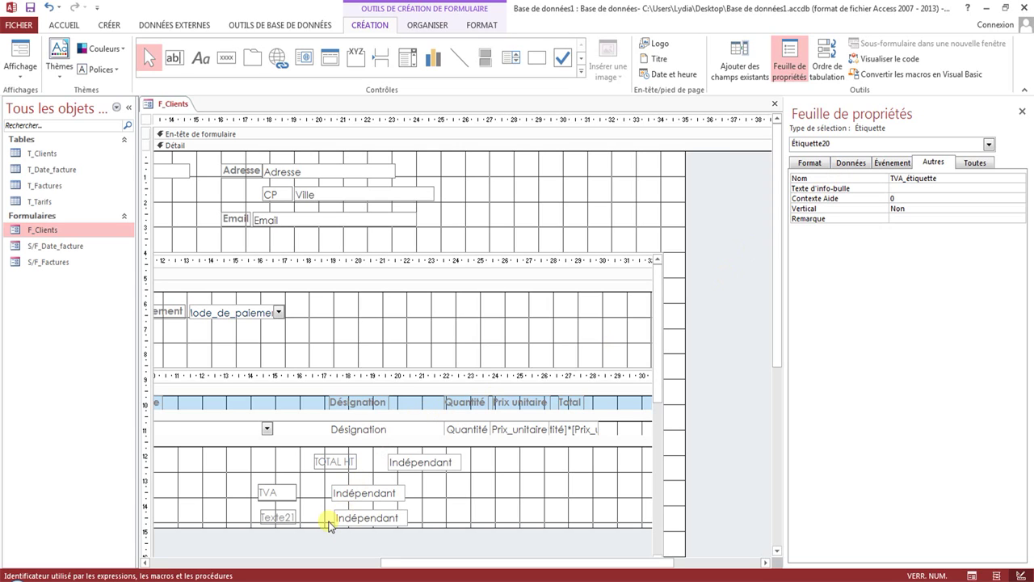
# Step: Change the caption of the lowest footer text box's label to TOTAL TTC
pyautogui.click(277, 518)
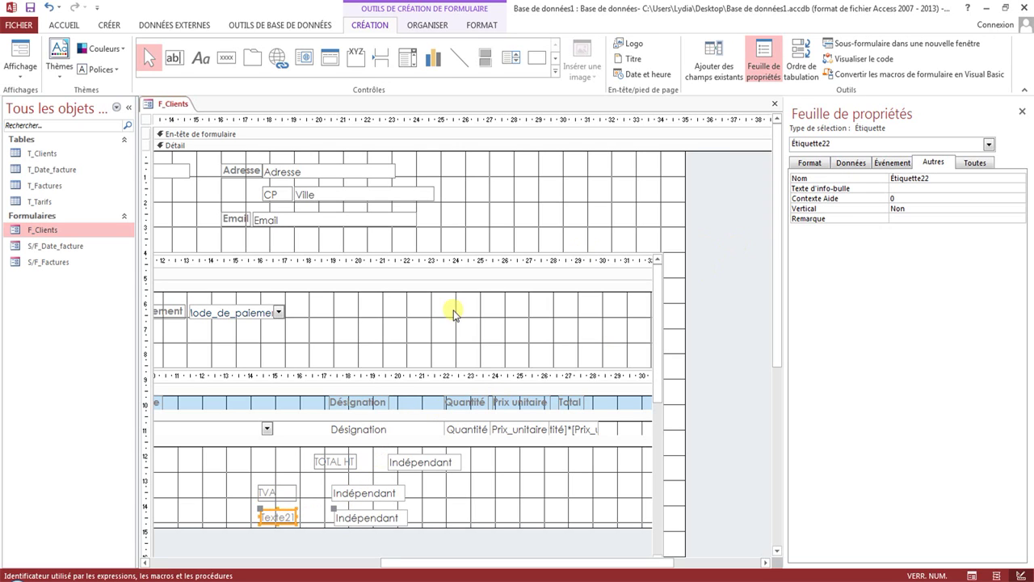
pyautogui.press('capslock')
pyautogui.press('F2')
pyautogui.write('TOT')
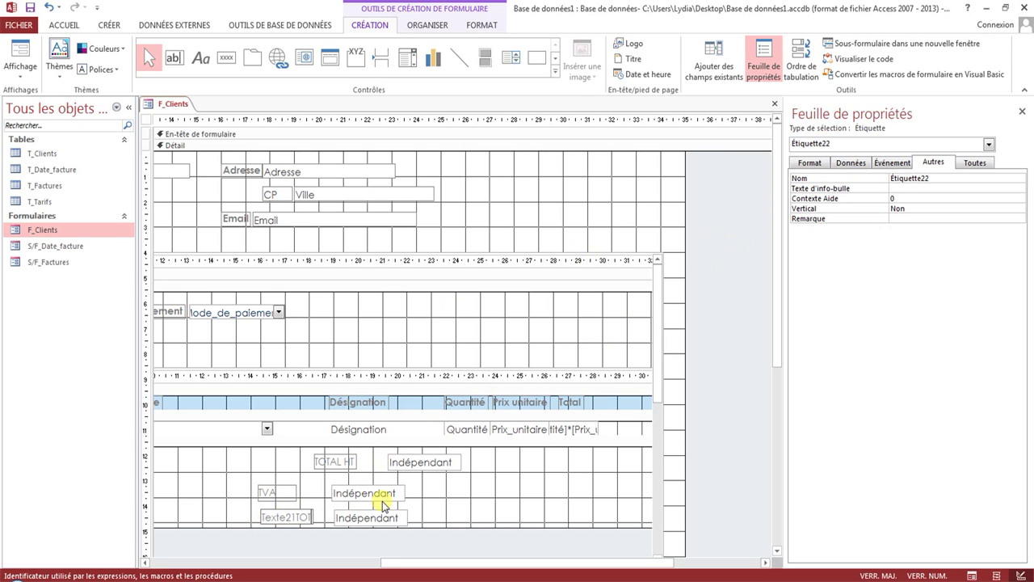
pyautogui.write('AL TTC')
pyautogui.press('capslock')
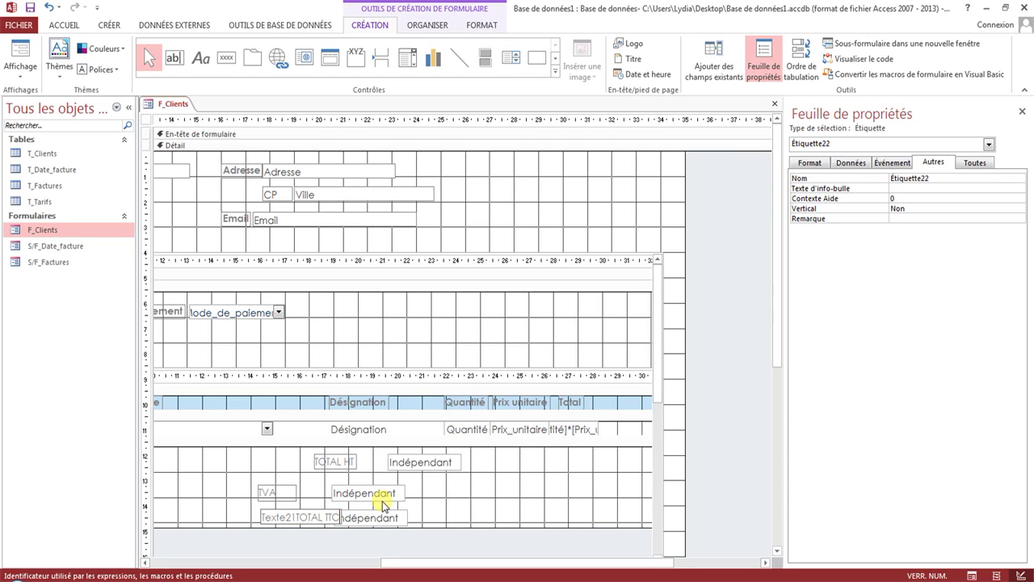
pyautogui.moveTo(296, 520); pyautogui.dragTo(196, 520)
pyautogui.press('Delete')
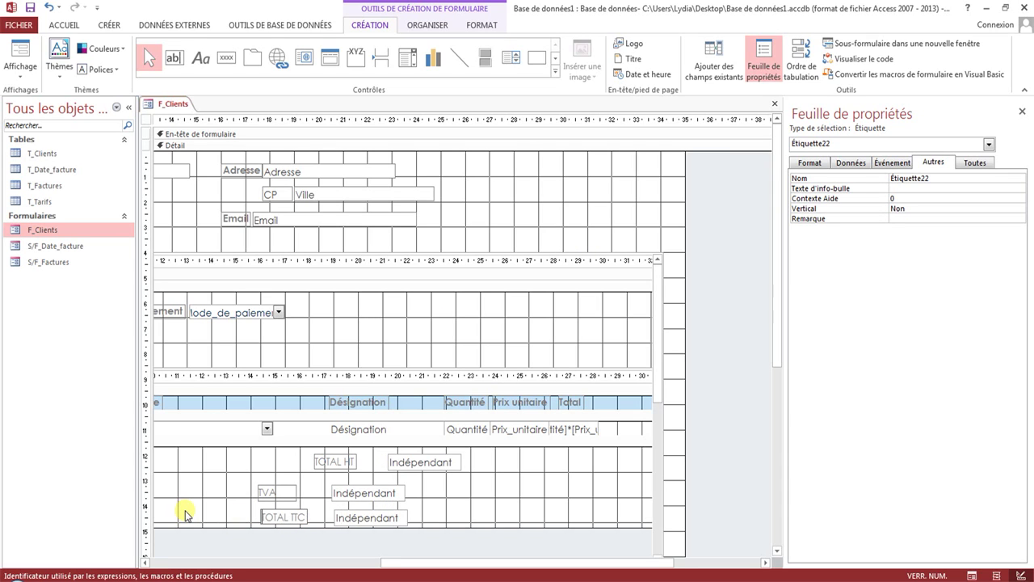
pyautogui.click(467, 499)
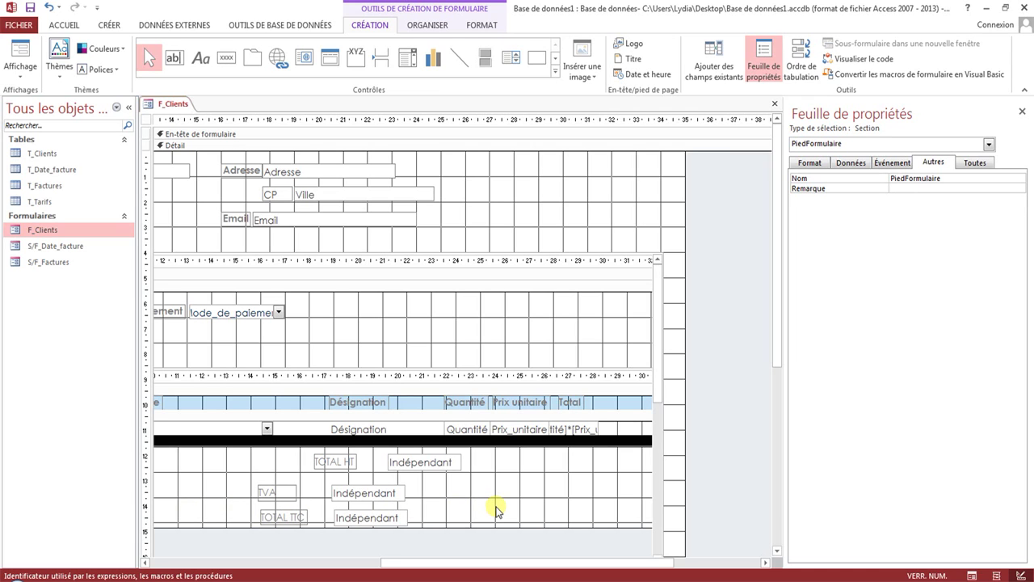
# Step: Name the TOTAL TTC label control Total_TTC_étiquette
pyautogui.click(281, 517)
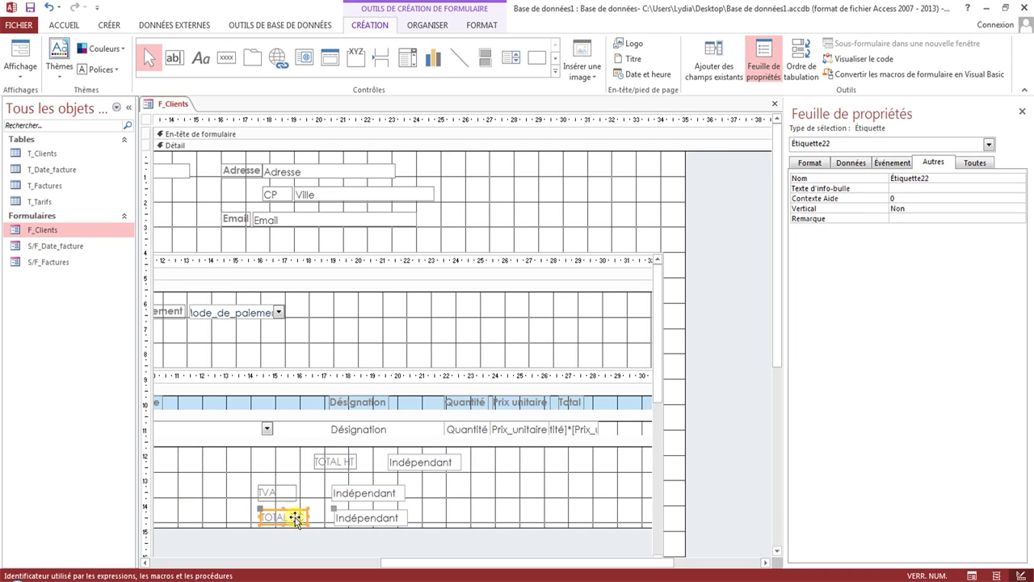
pyautogui.doubleClick(943, 179)
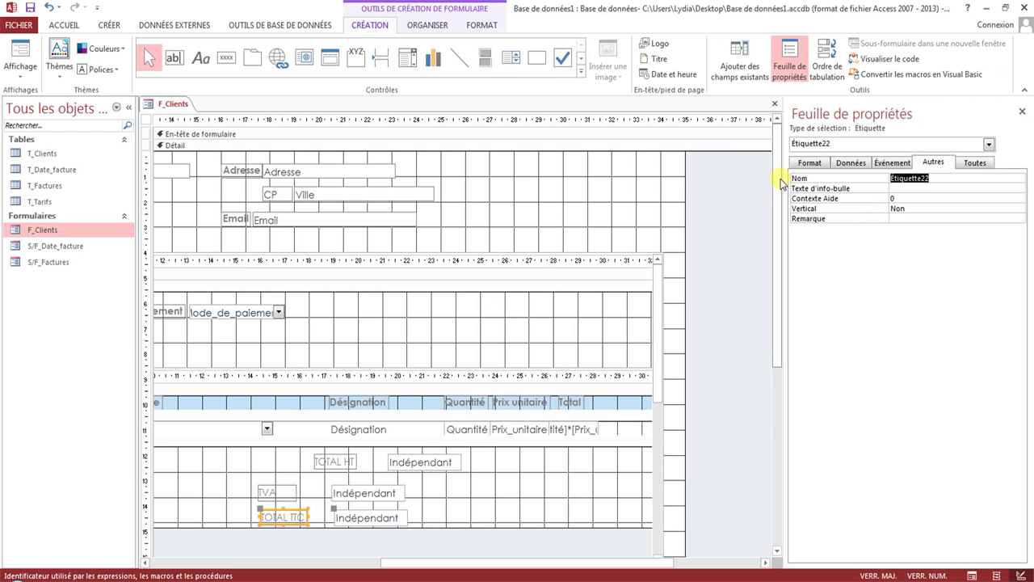
pyautogui.write('Total_TTC_étiquette')
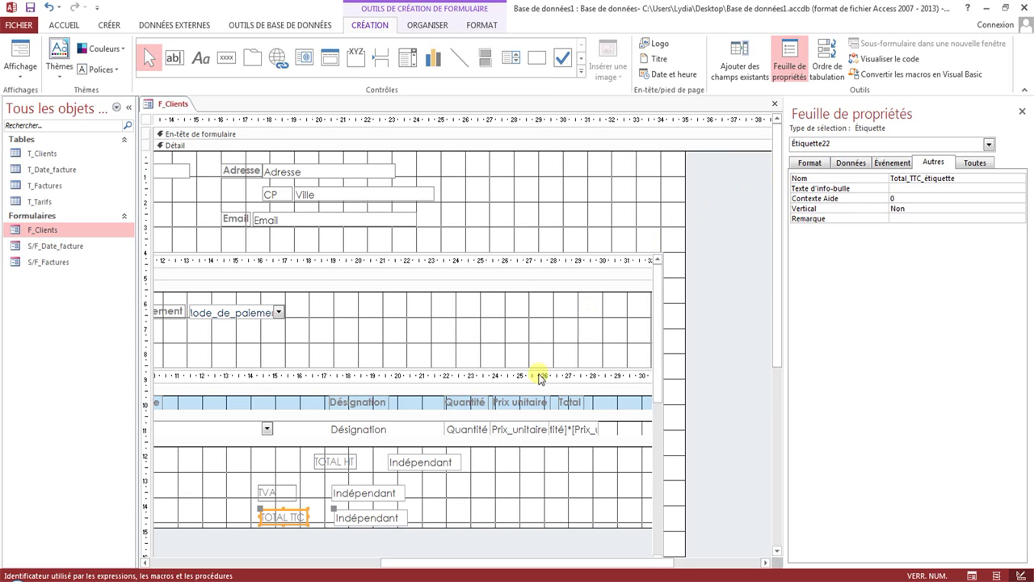
pyautogui.click(504, 479)
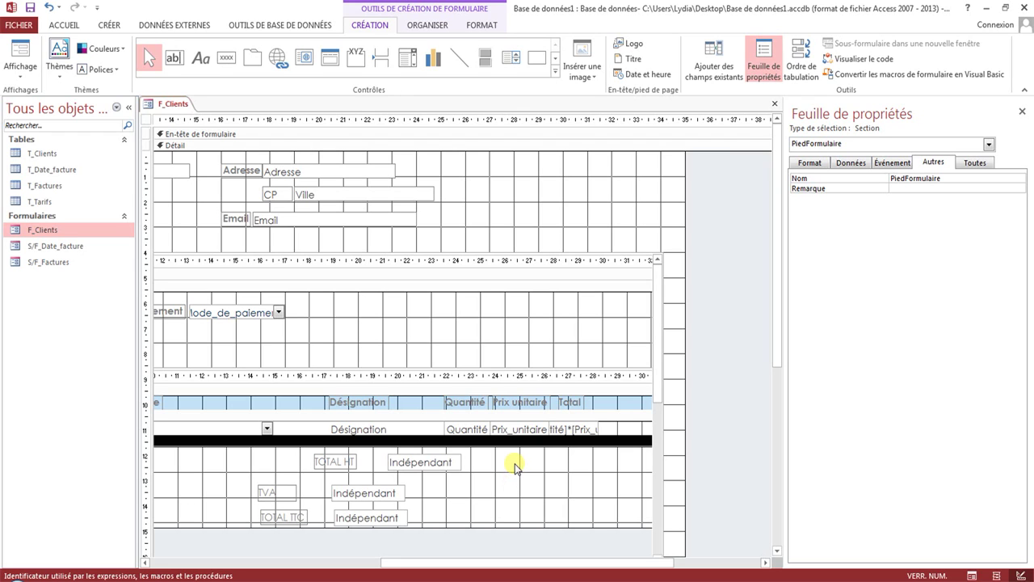
# Step: Name the unbound text box beside the TOTAL HT label Total_HT
pyautogui.click(424, 463)
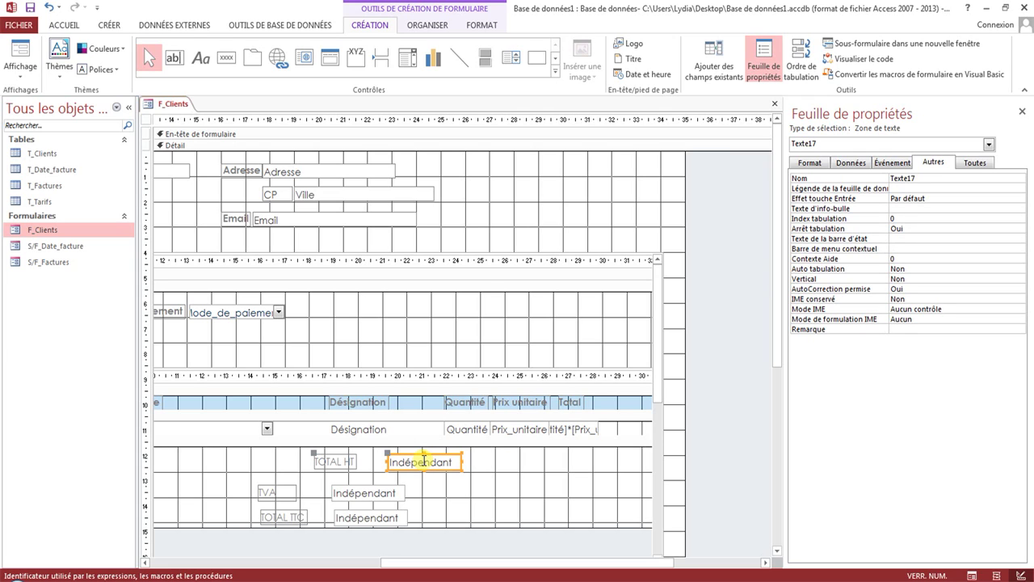
pyautogui.doubleClick(934, 178)
pyautogui.press('capslock')
pyautogui.write('T')
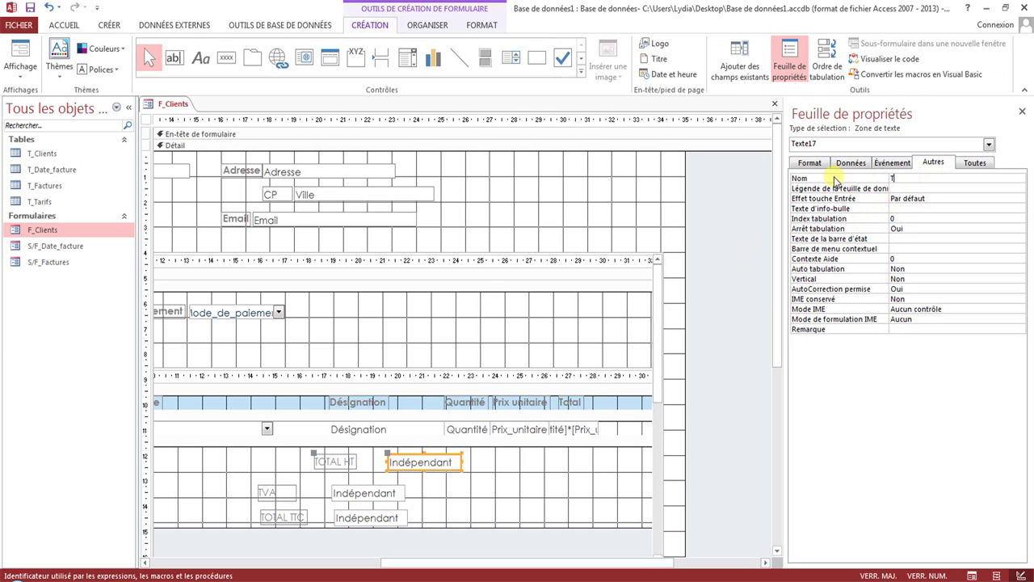
pyautogui.press('capslock')
pyautogui.write('otal')
pyautogui.press('capslock')
pyautogui.write('_HT')
pyautogui.press('capslock')
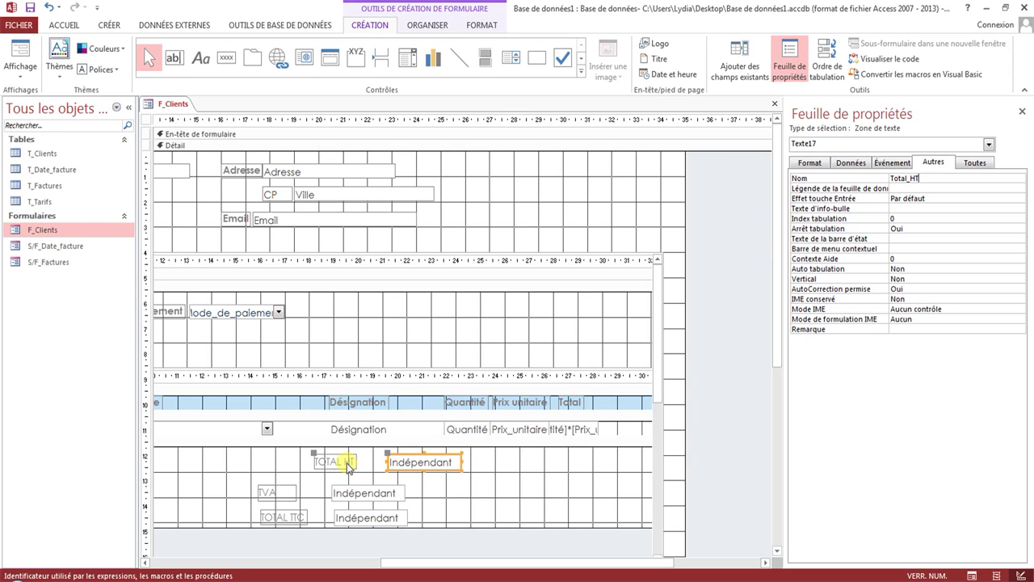
# Step: Name the unbound text box beside the TVA label TVA
pyautogui.click(367, 494)
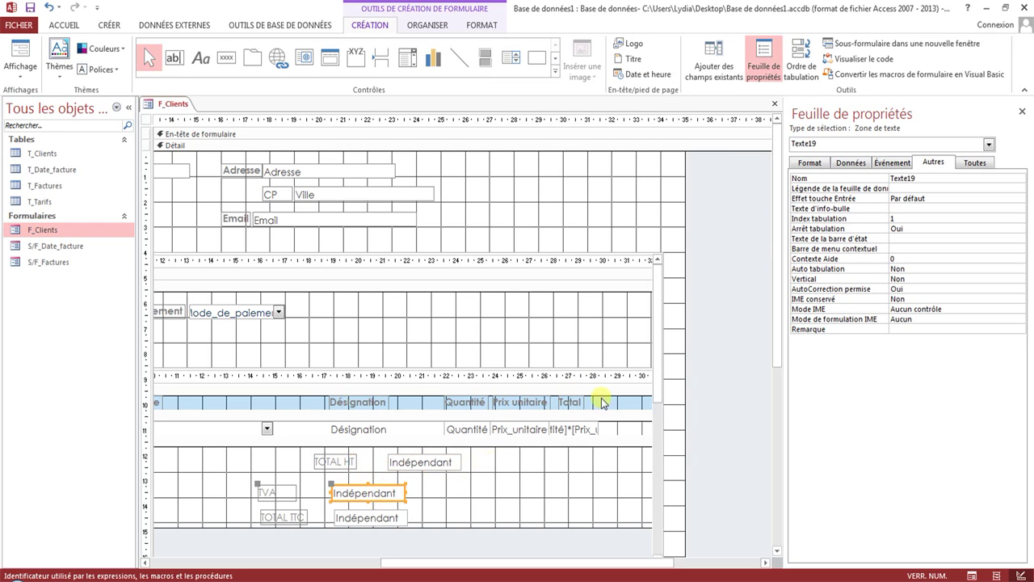
pyautogui.doubleClick(900, 180)
pyautogui.press('capslock')
pyautogui.write('TVA')
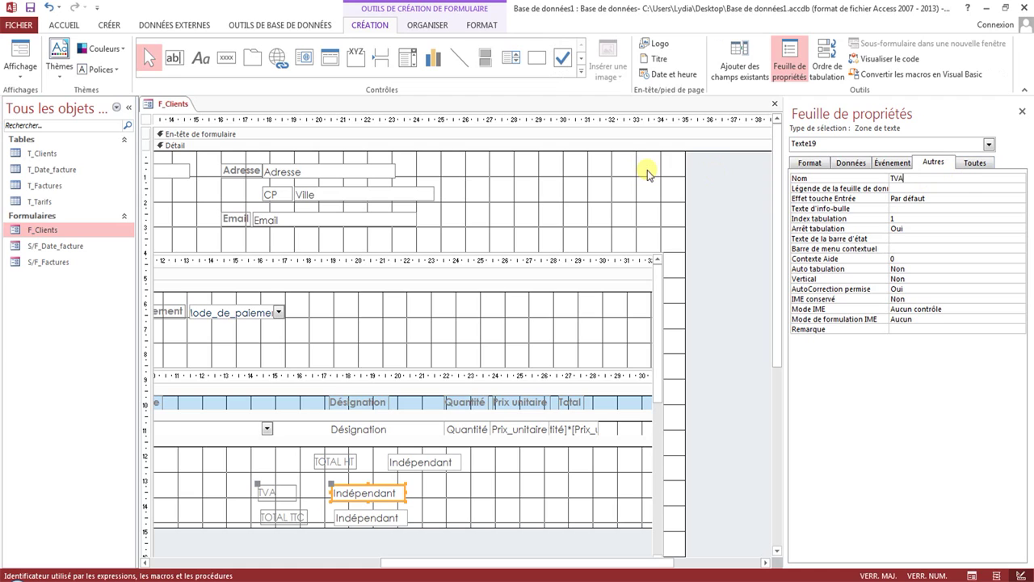
# Step: Name the unbound text box beside the TOTAL TTC label Total_TTC
pyautogui.click(349, 518)
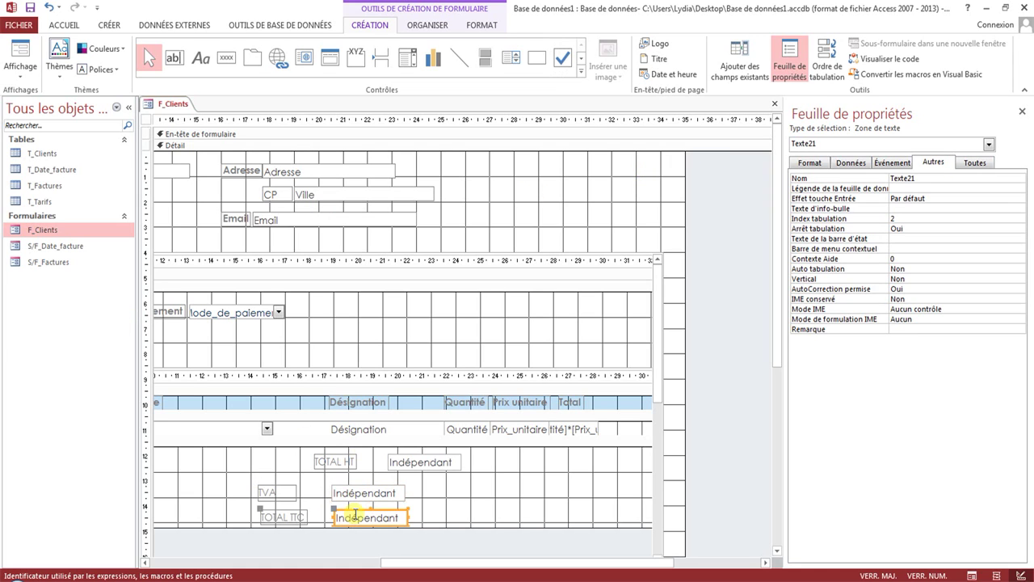
pyautogui.doubleClick(910, 179)
pyautogui.press('Delete')
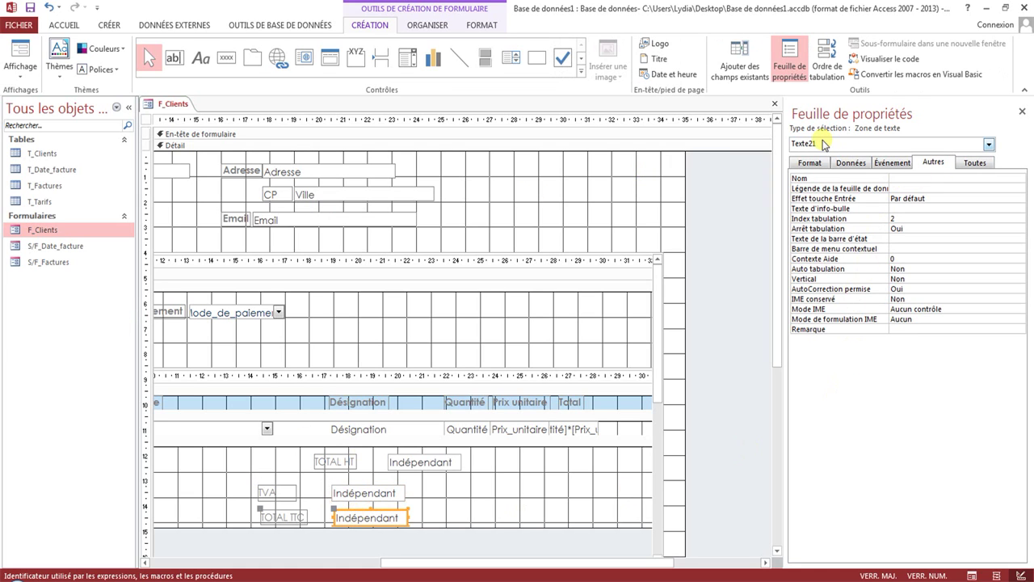
pyautogui.write('T')
pyautogui.press('capslock')
pyautogui.write('otal')
pyautogui.press('capslock')
pyautogui.write('TTC')
pyautogui.press('capslock')
pyautogui.press('BackSpace')
pyautogui.write('_')
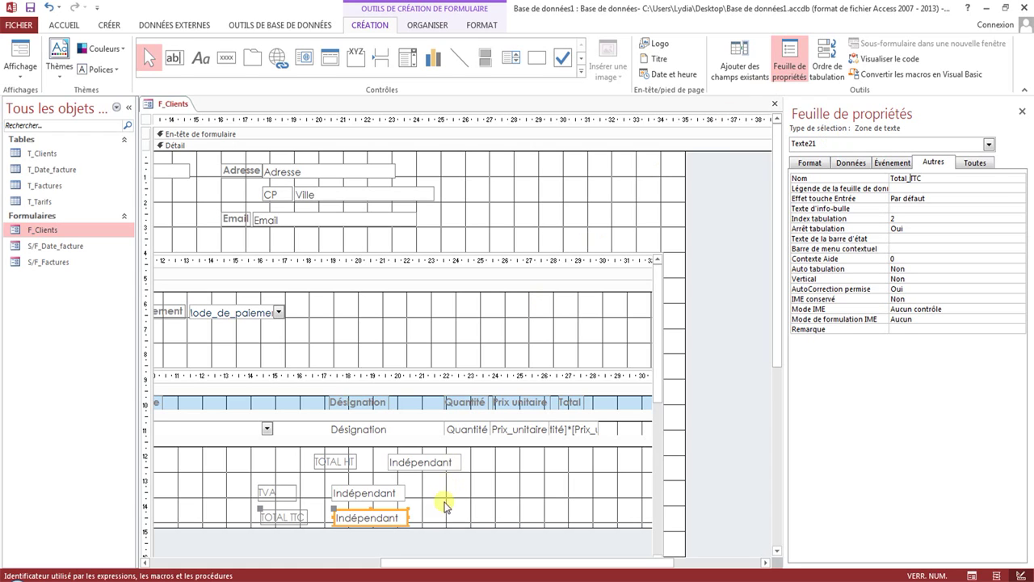
pyautogui.click(350, 461)
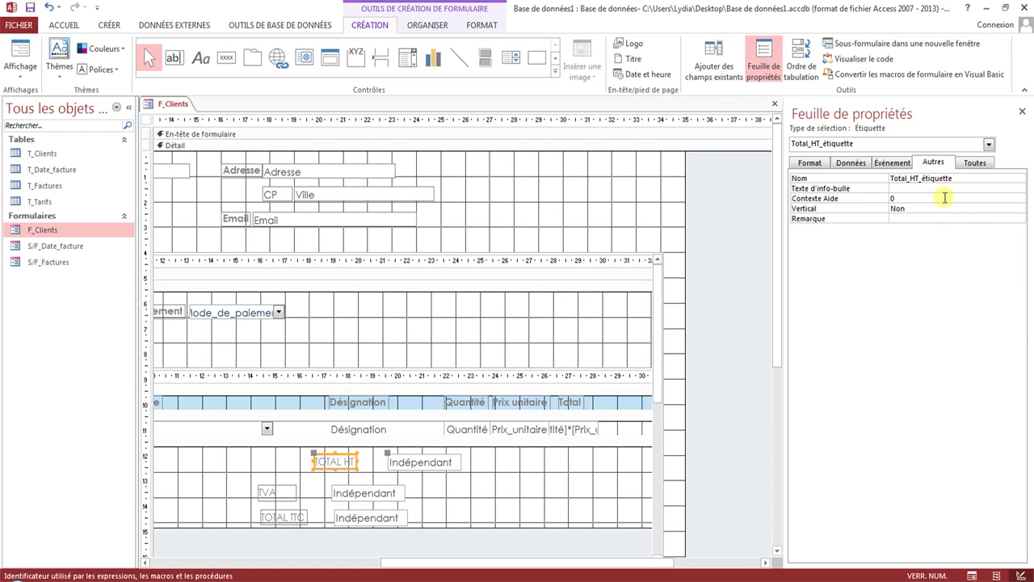
pyautogui.click(428, 462)
pyautogui.click(464, 495)
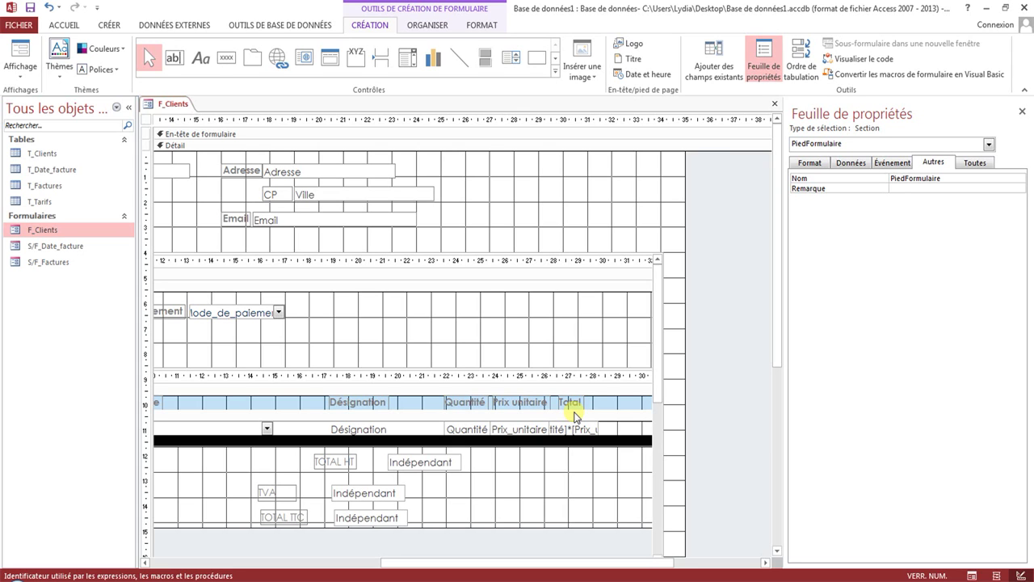
# Step: Enter the expression =Somme([Quantité]*[Prix_unitaire]) in the text box beside the TOTAL HT label
pyautogui.click(449, 463)
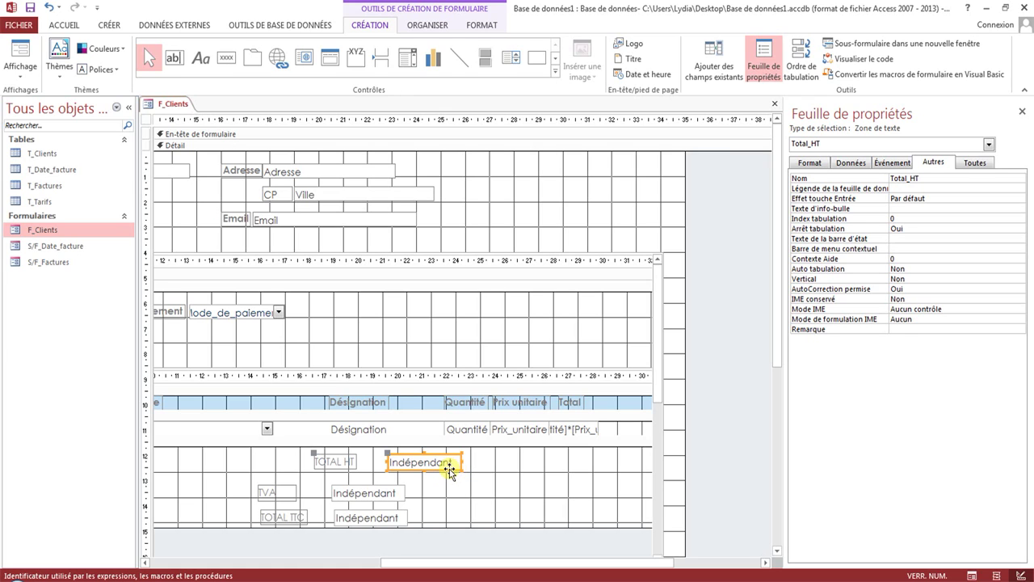
pyautogui.click(864, 165)
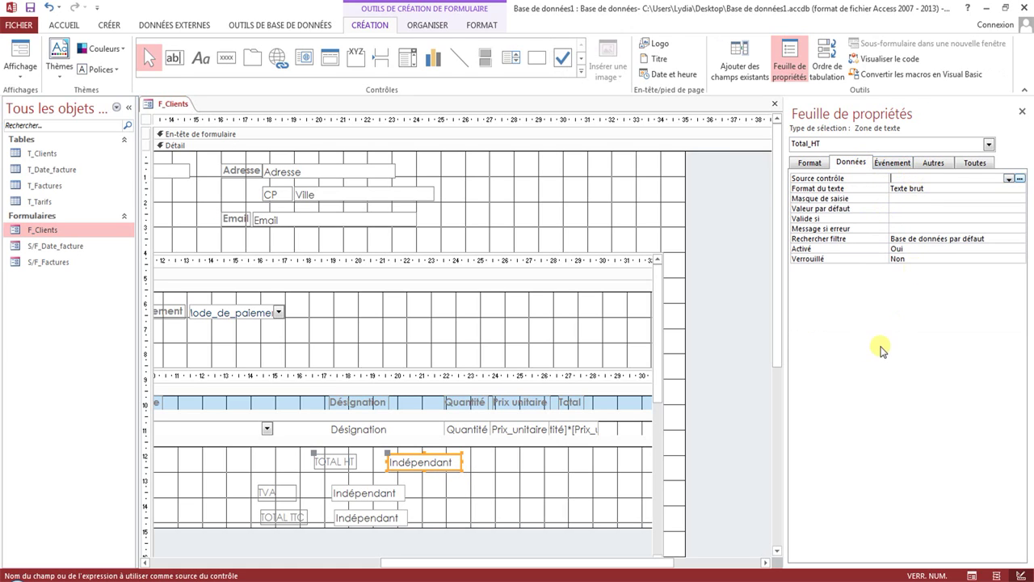
pyautogui.click(436, 464)
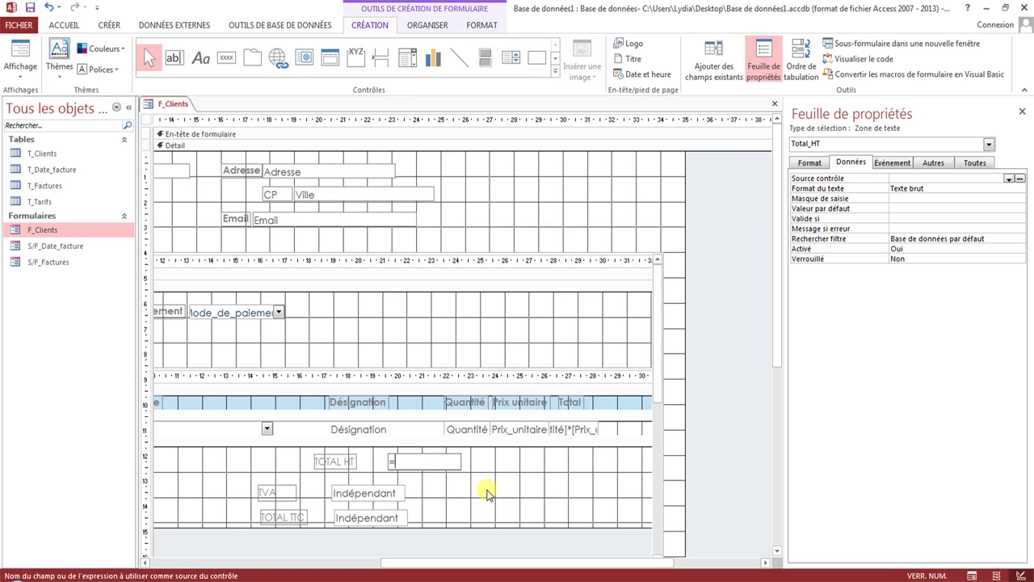
pyautogui.write('=Somme')
pyautogui.write('(')
pyautogui.write('[')
pyautogui.write('Quantit')
pyautogui.write('é')
pyautogui.write(']*')
pyautogui.write('[')
pyautogui.write('Prix')
pyautogui.write('_unitaire')
pyautogui.write(']')
pyautogui.write(')')
pyautogui.click(548, 506)
# Step: Enter the expression =[Total_HT]*0,196 in the text box beside the TVA label
pyautogui.click(375, 498)
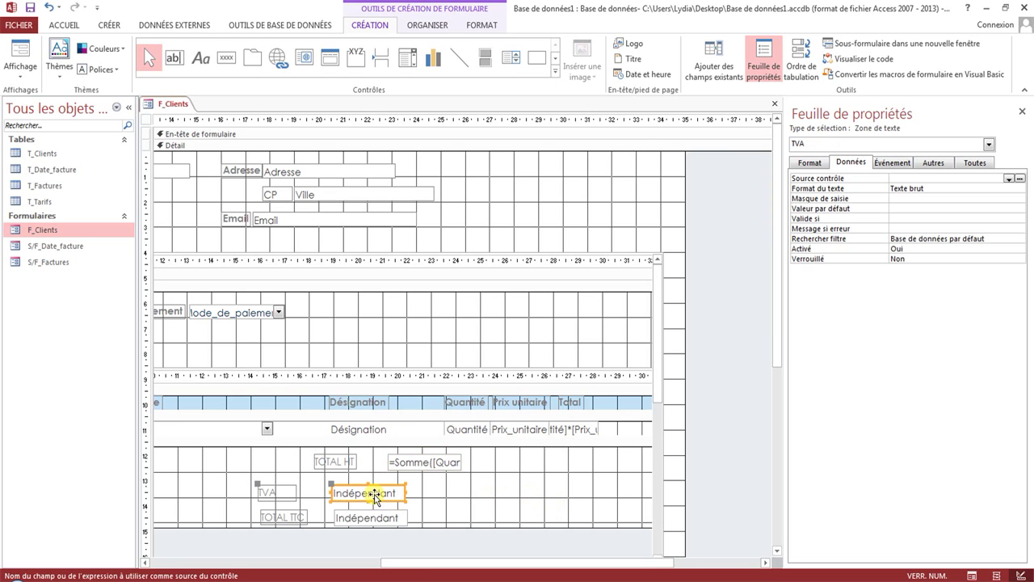
pyautogui.click(374, 494)
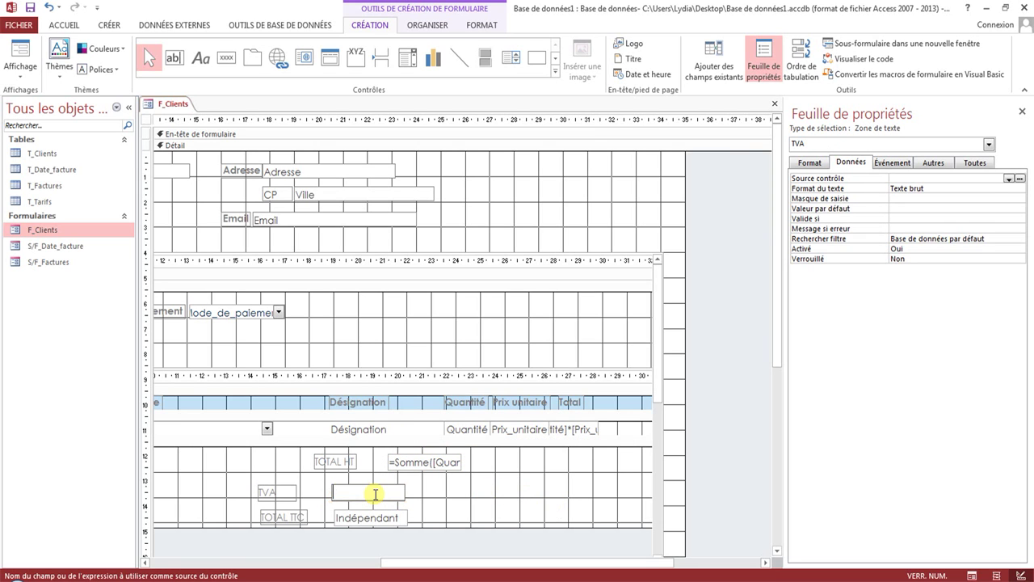
pyautogui.write('=')
pyautogui.write('[To')
pyautogui.write('tal')
pyautogui.write('_')
pyautogui.write('HT]')
pyautogui.write('*0.196')
# Step: Enter the expression =[Total_HT]+[TVA] in the text box beside the TOTAL TTC label
pyautogui.click(366, 516)
pyautogui.click(366, 514)
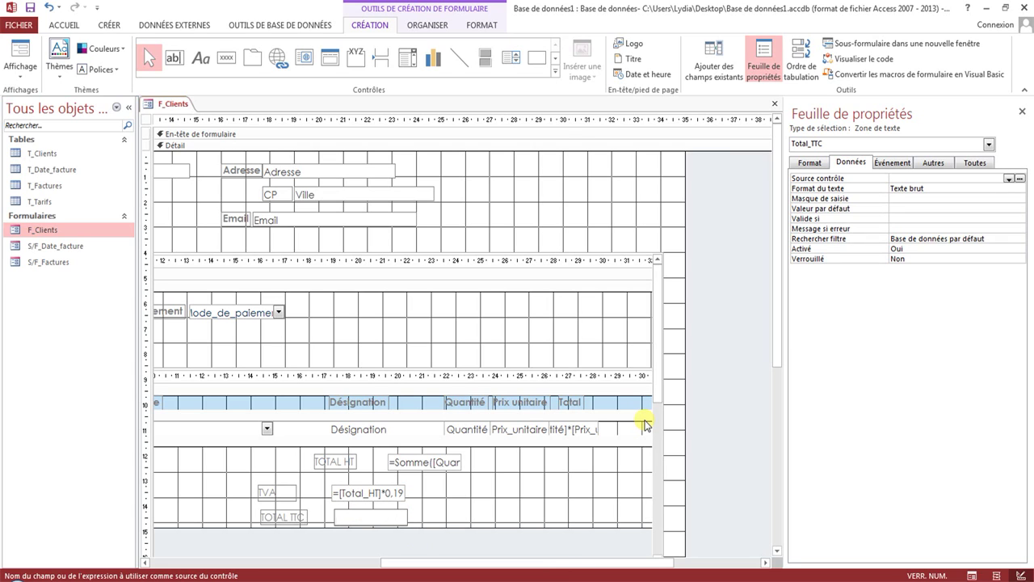
pyautogui.write('=[Total')
pyautogui.write('_')
pyautogui.write('HT')
pyautogui.write(']')
pyautogui.write('+[')
pyautogui.write('TVA')
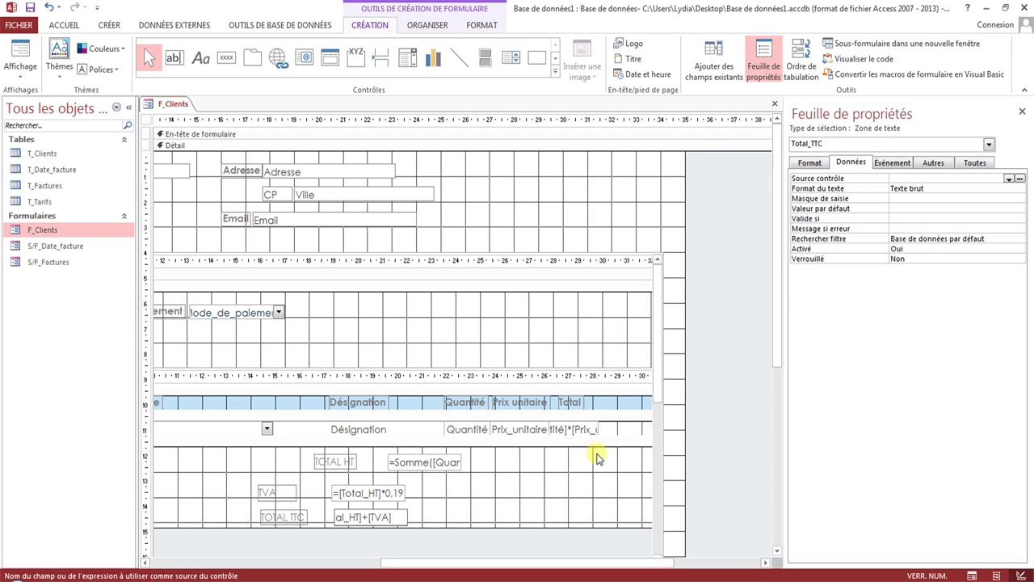
pyautogui.click(443, 489)
# Step: Apply the Monétaire number format to the three calculated text boxes in the subform footer
pyautogui.click(485, 455)
pyautogui.moveTo(485, 459); pyautogui.dragTo(330, 527)
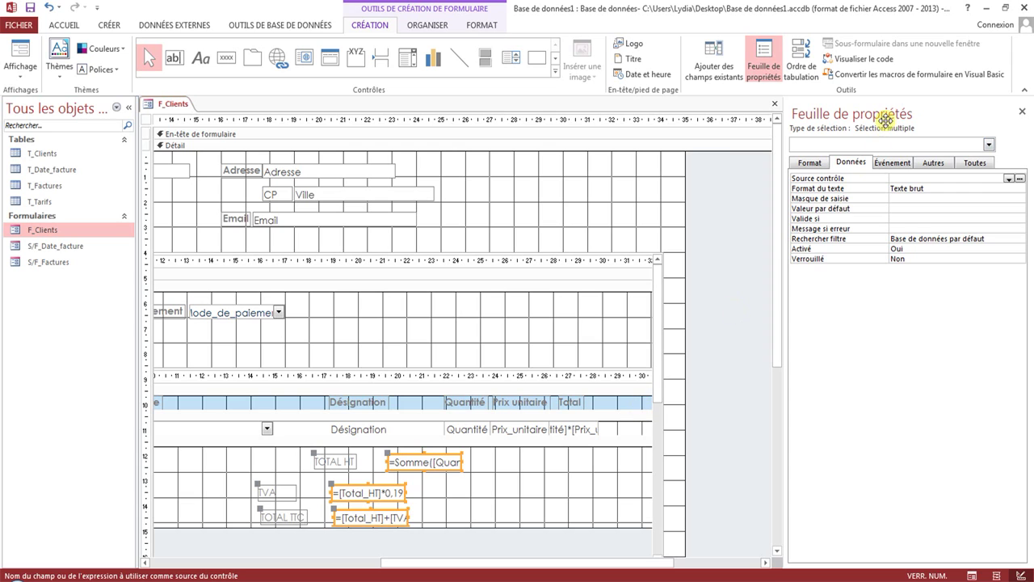
pyautogui.click(810, 165)
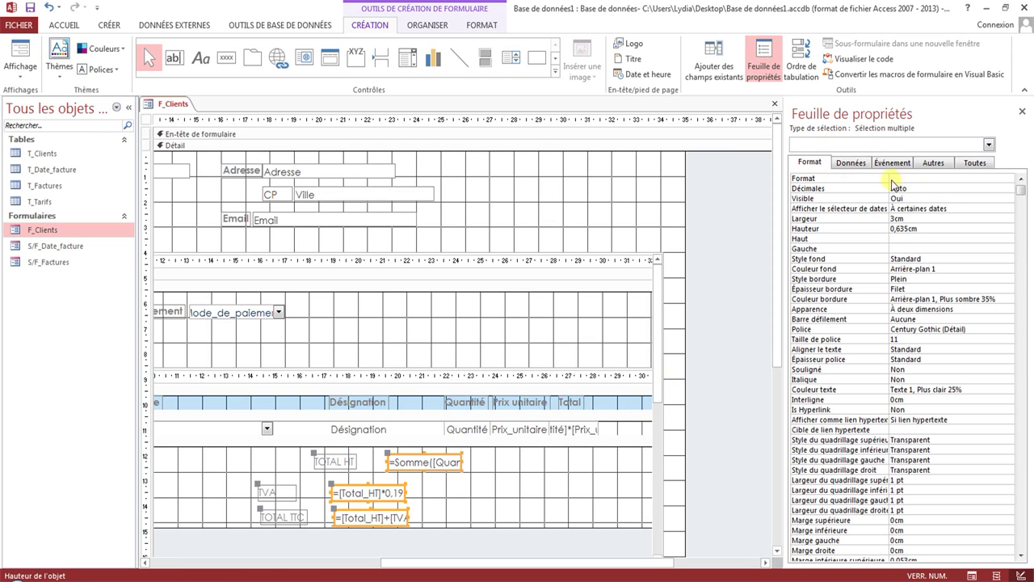
pyautogui.click(1010, 178)
pyautogui.click(1009, 178)
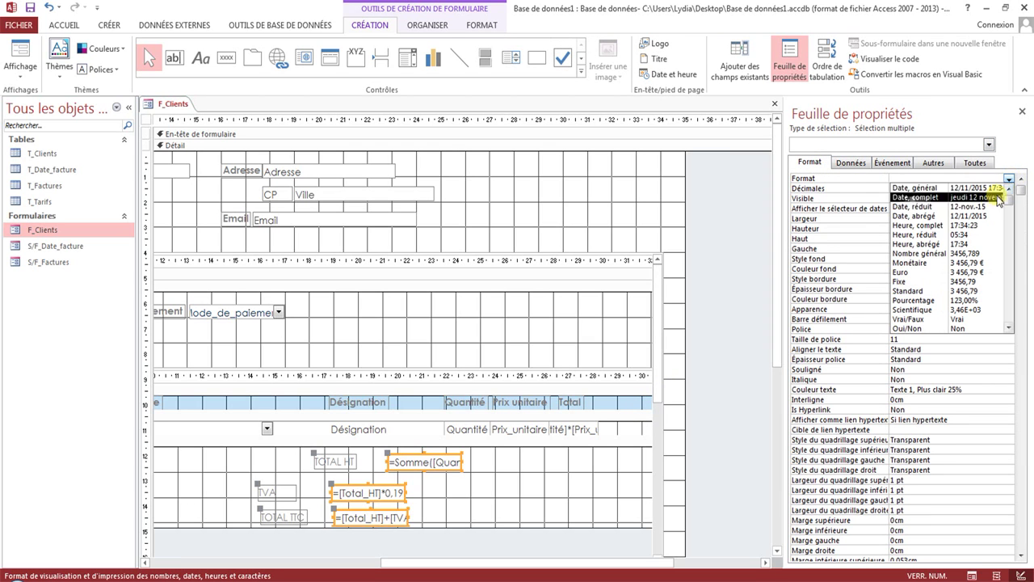
pyautogui.click(968, 263)
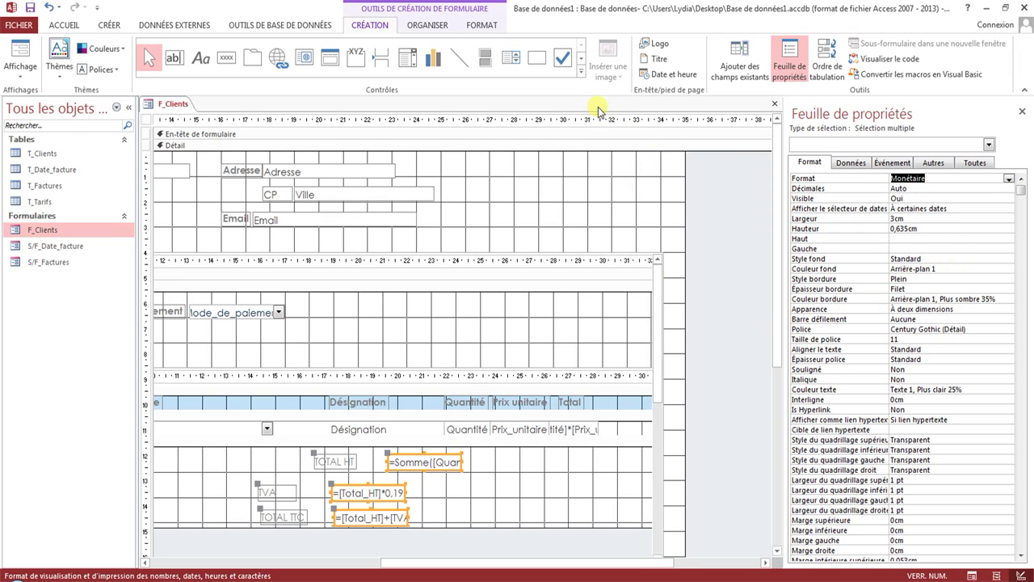
# Step: Make the outline of the three calculated text boxes transparent
pyautogui.click(482, 25)
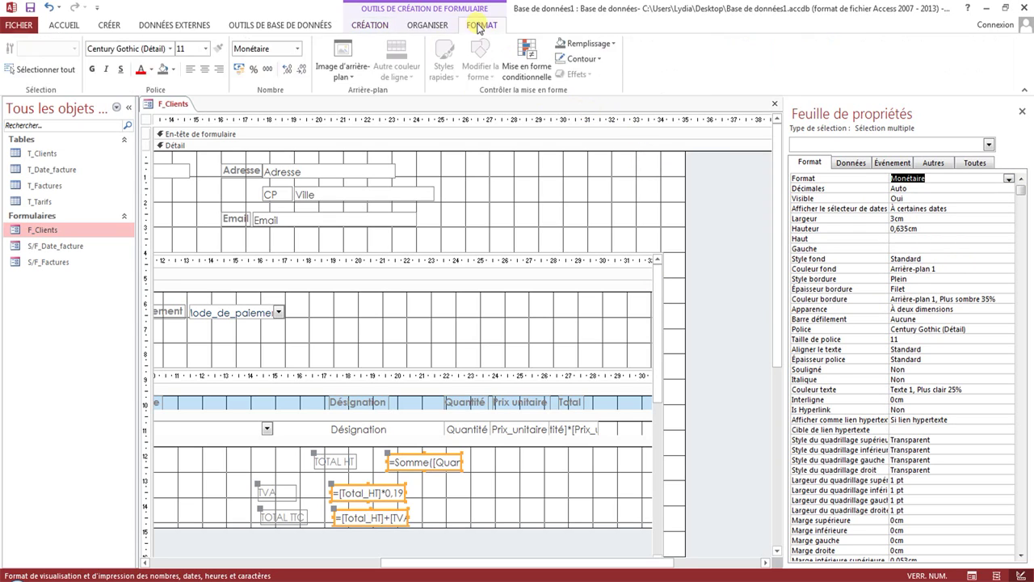
pyautogui.click(574, 58)
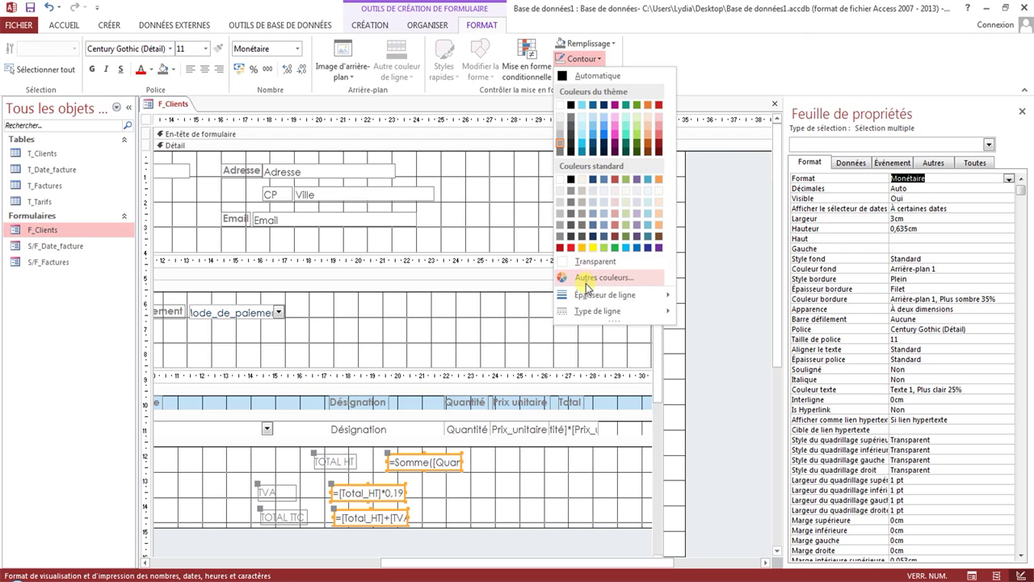
pyautogui.click(593, 256)
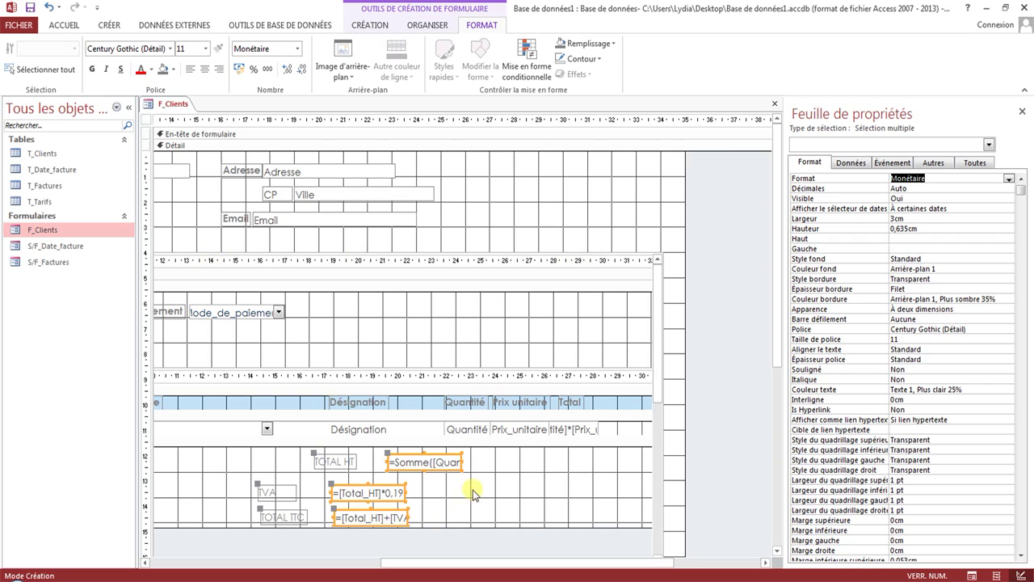
# Step: Format all six footer labels and text boxes with the automatic font colour, bold type and centred alignment
pyautogui.moveTo(492, 460); pyautogui.dragTo(238, 526)
pyautogui.click(150, 70)
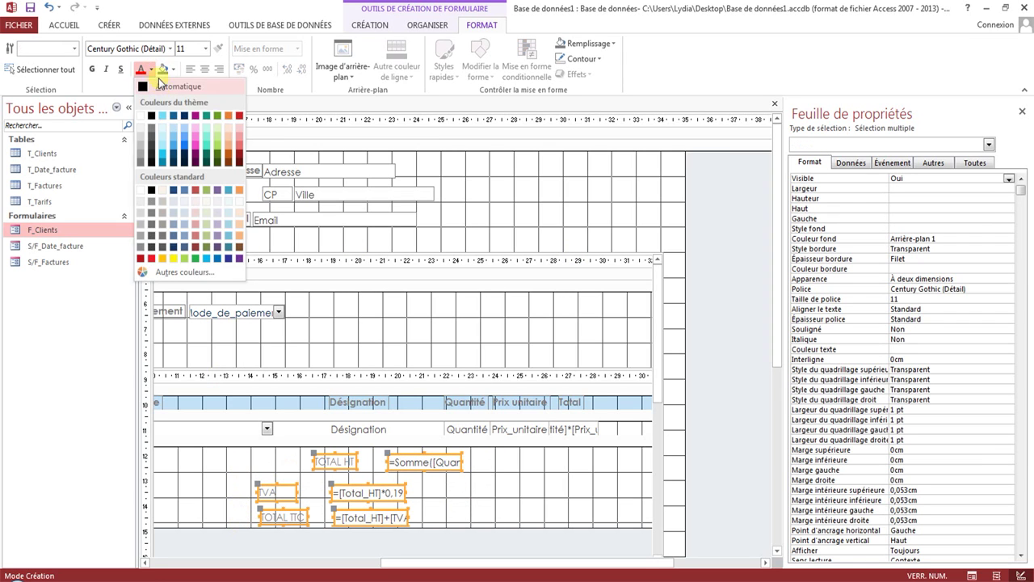
pyautogui.click(154, 88)
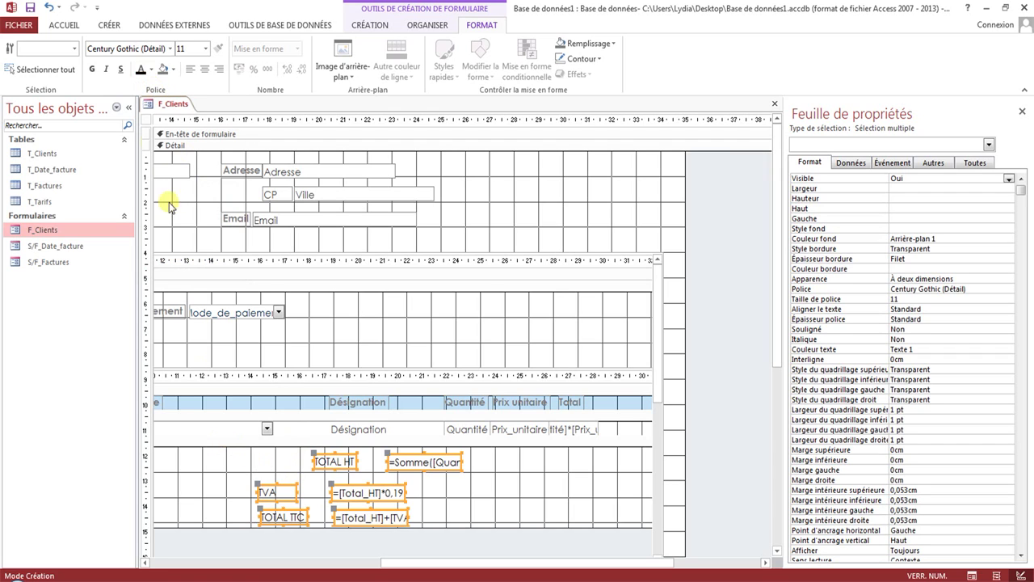
pyautogui.click(92, 69)
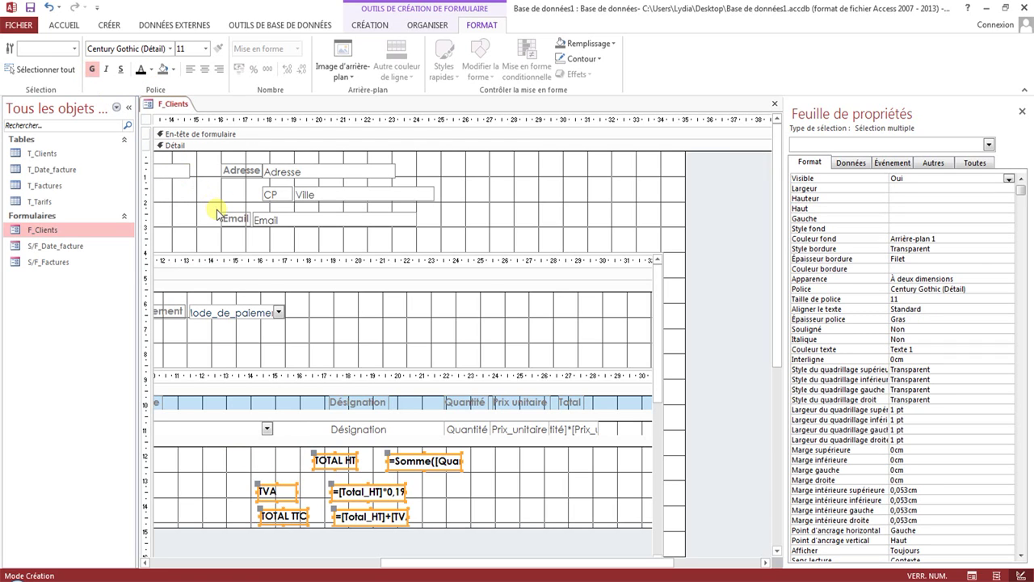
pyautogui.click(204, 69)
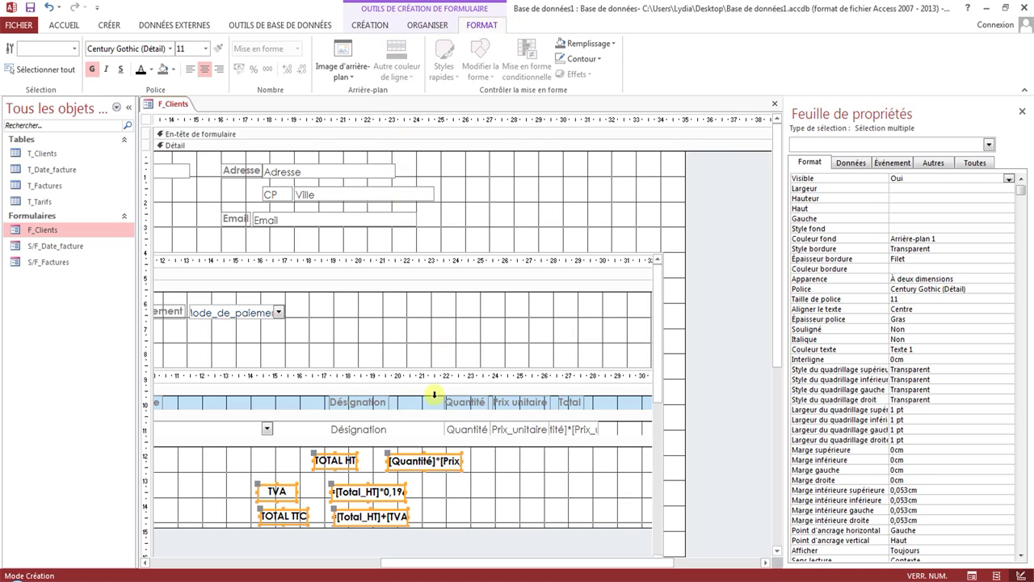
# Step: Resize the six selected footer controls to fit their content
pyautogui.rightClick(440, 469)
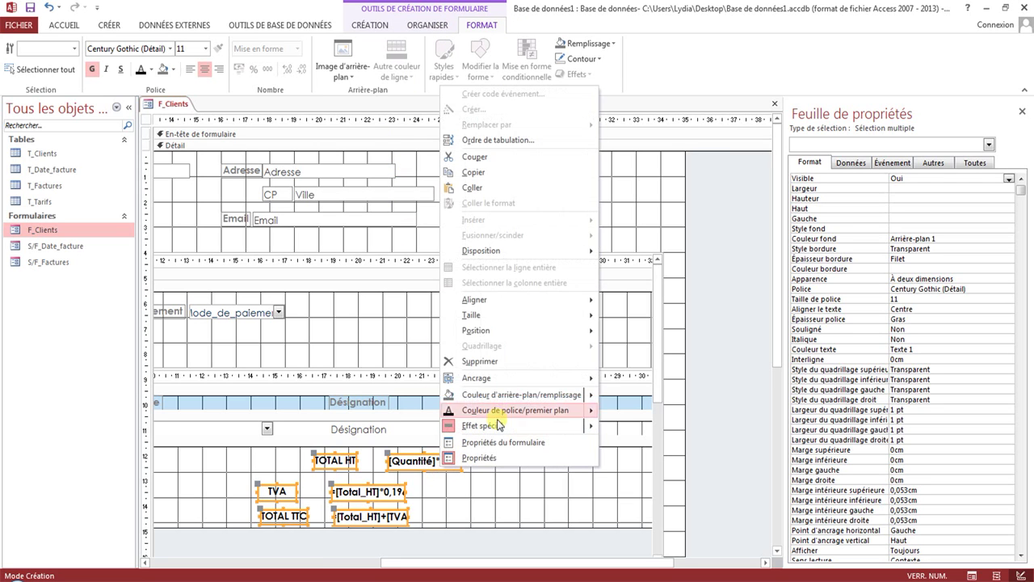
pyautogui.moveTo(508, 318)
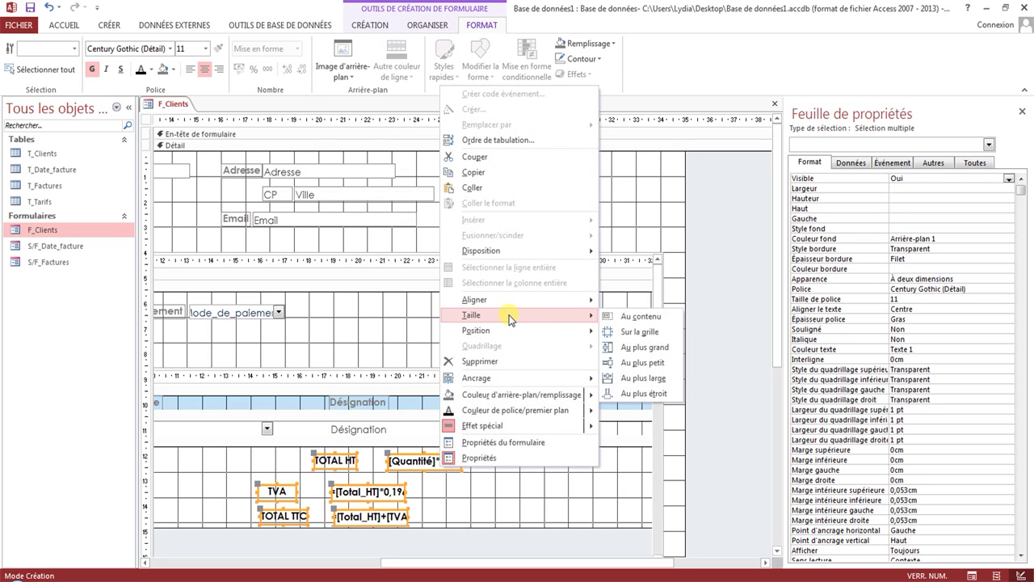
pyautogui.click(626, 316)
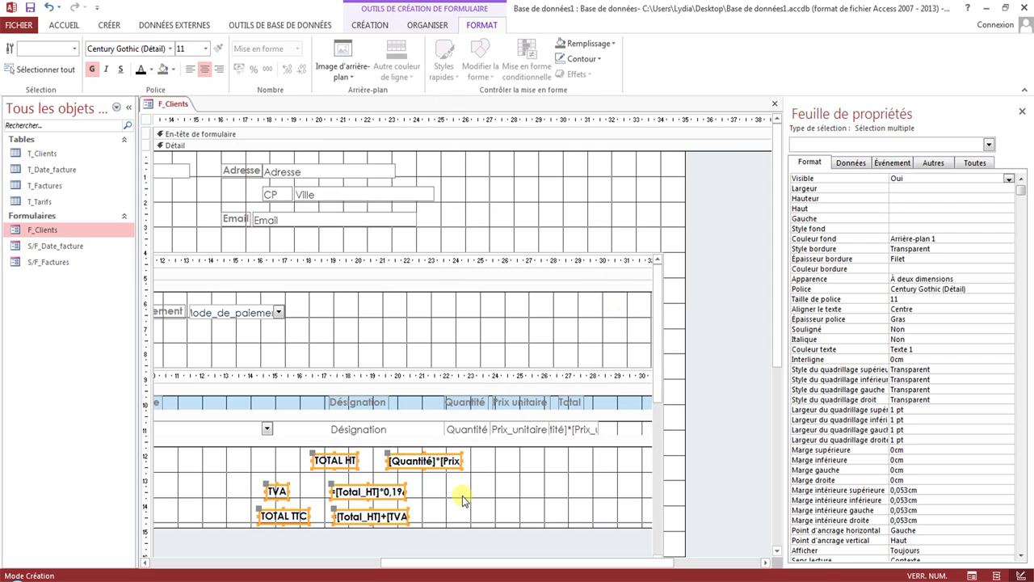
# Step: Set the height of all six footer labels and text boxes to 0,559 cm
pyautogui.click(909, 198)
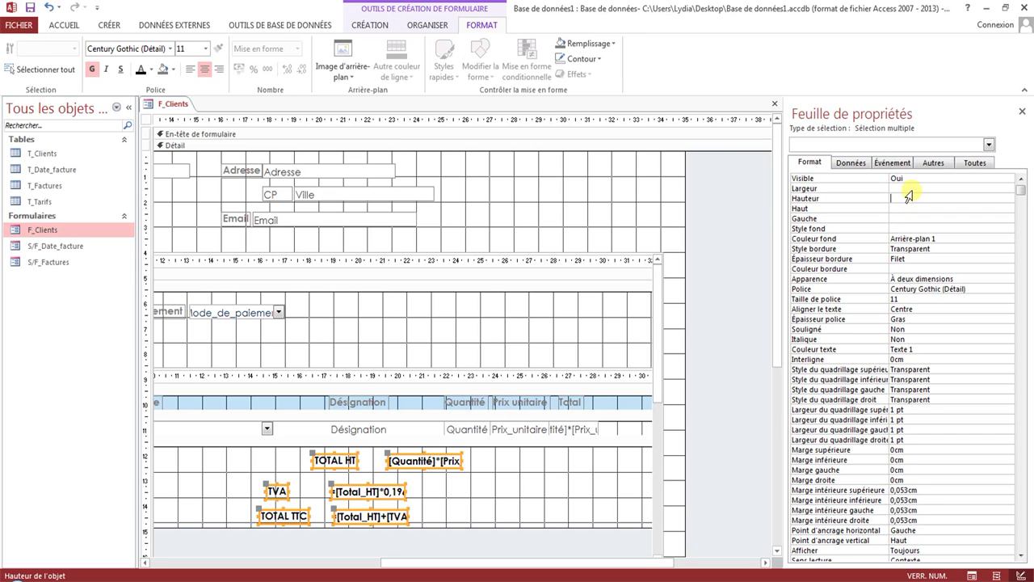
pyautogui.write('0,556')
pyautogui.click(909, 187)
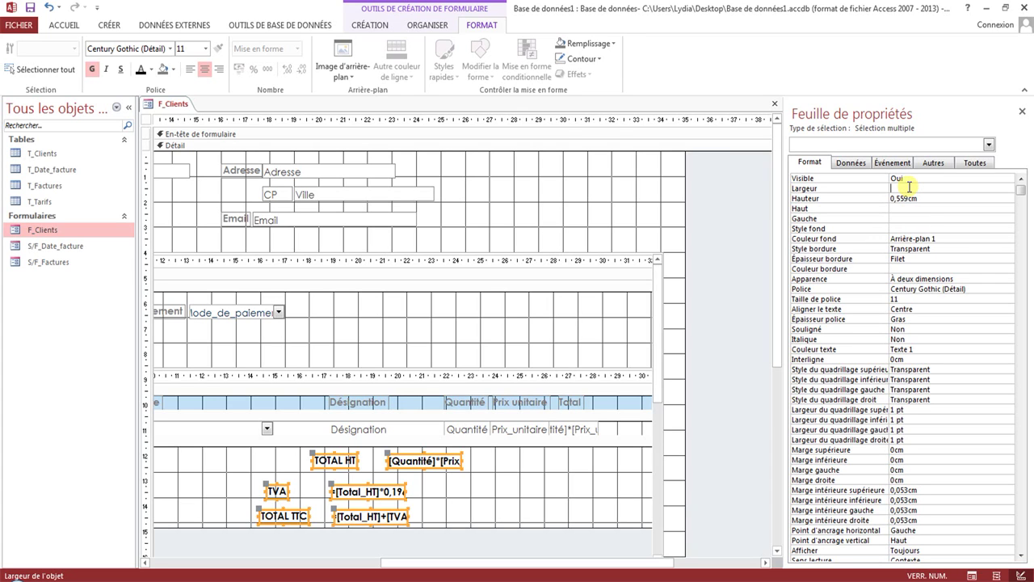
pyautogui.click(526, 496)
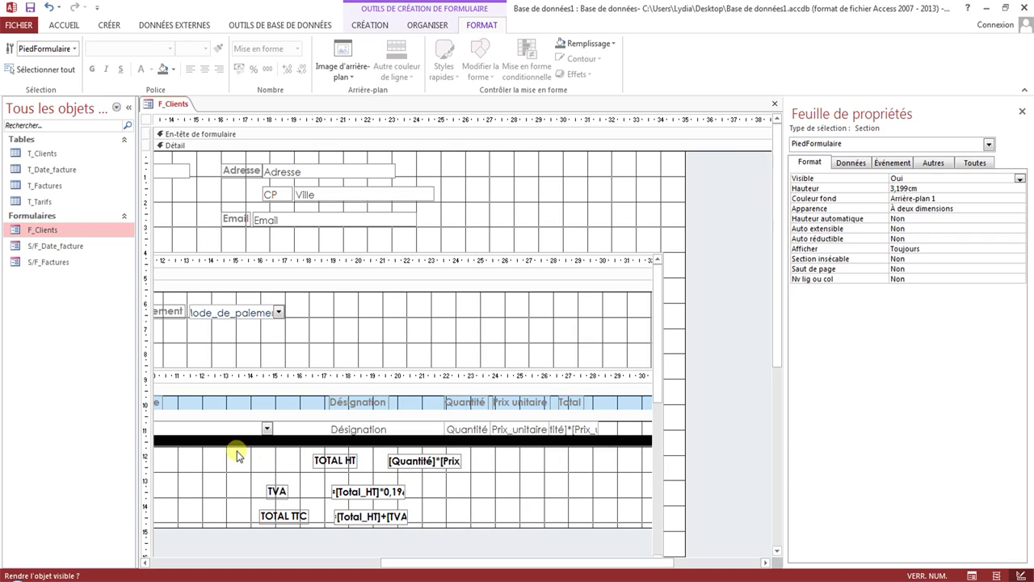
pyautogui.moveTo(236, 451); pyautogui.dragTo(314, 523)
pyautogui.click(926, 197)
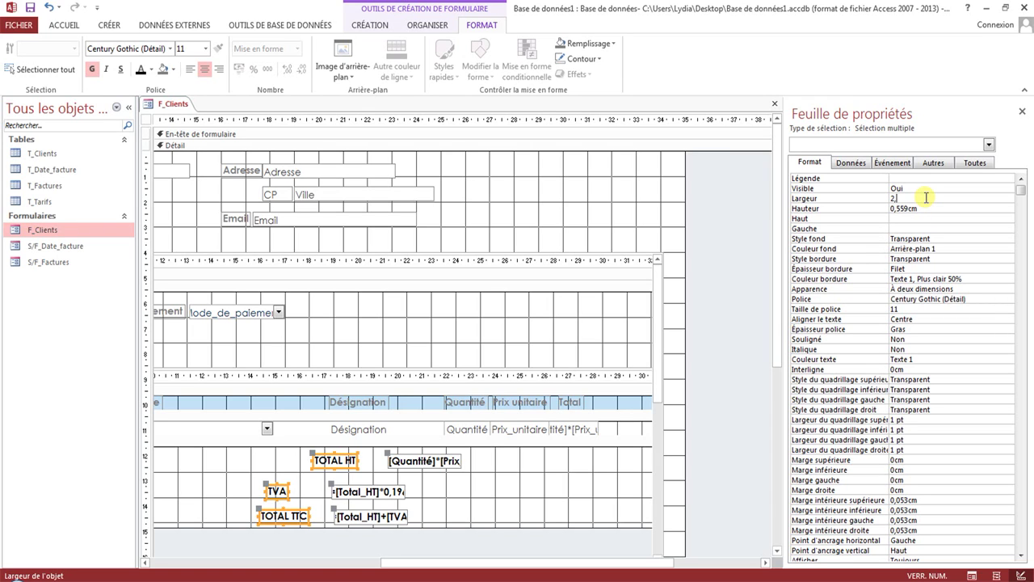
pyautogui.write('2,')
pyautogui.click(451, 485)
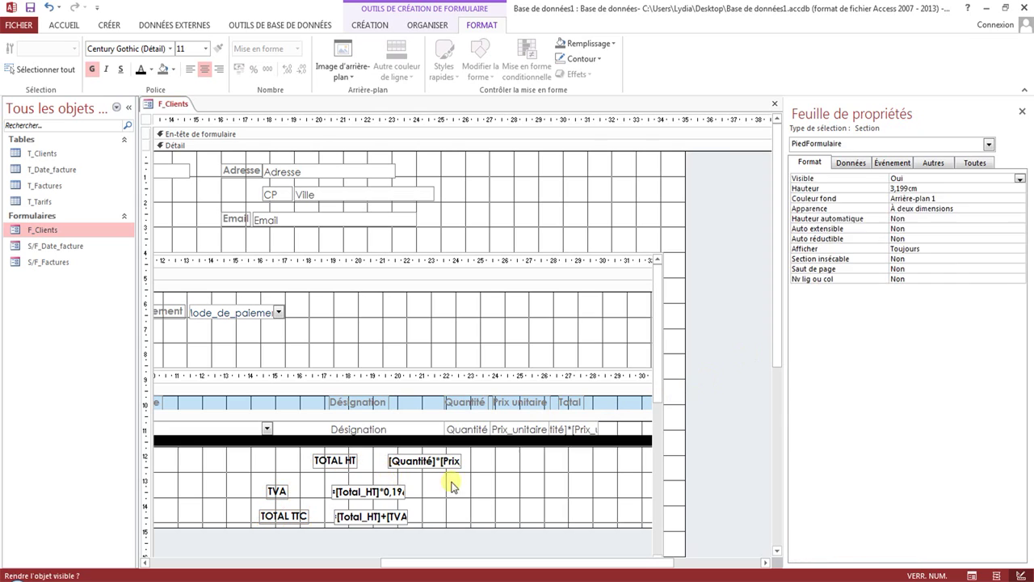
# Step: Set the width of the TOTAL HT, TVA and TOTAL TTC calculated text boxes to 2,392 cm
pyautogui.click(434, 462)
pyautogui.keyDown('shift'); pyautogui.click(381, 492); pyautogui.keyUp('shift')
pyautogui.keyDown('shift'); pyautogui.click(372, 517); pyautogui.keyUp('shift')
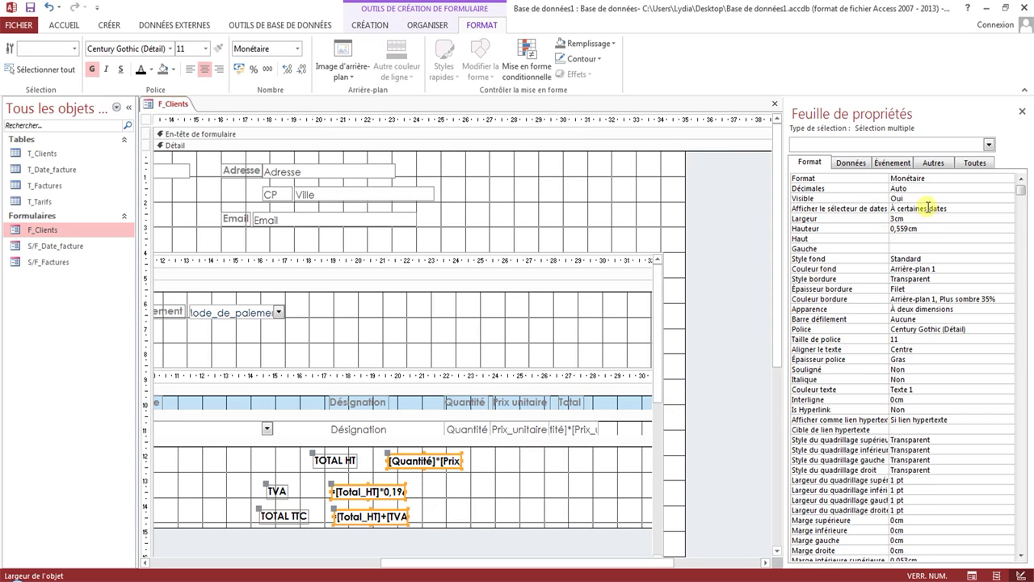
pyautogui.click(870, 219)
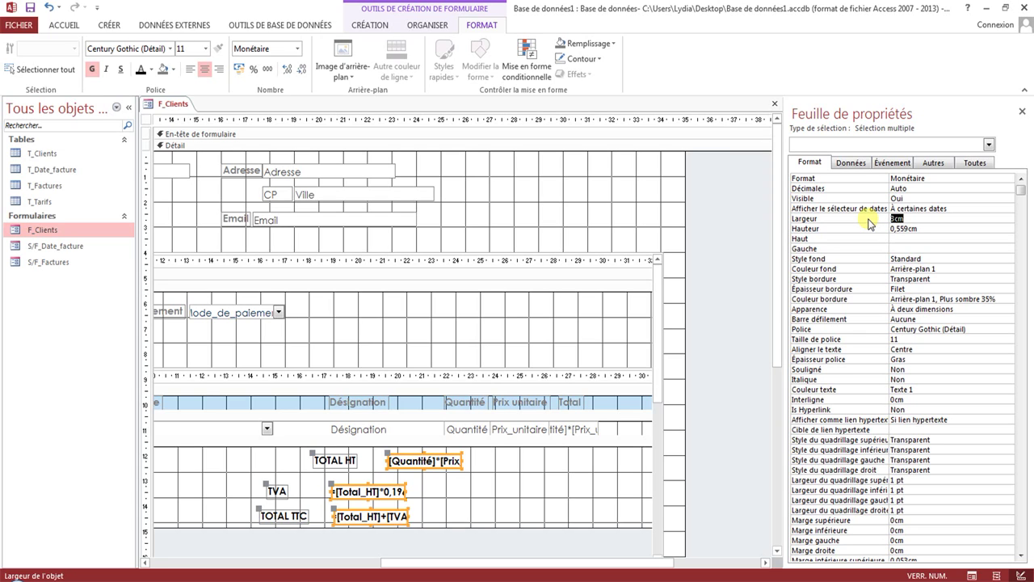
pyautogui.write('2,392')
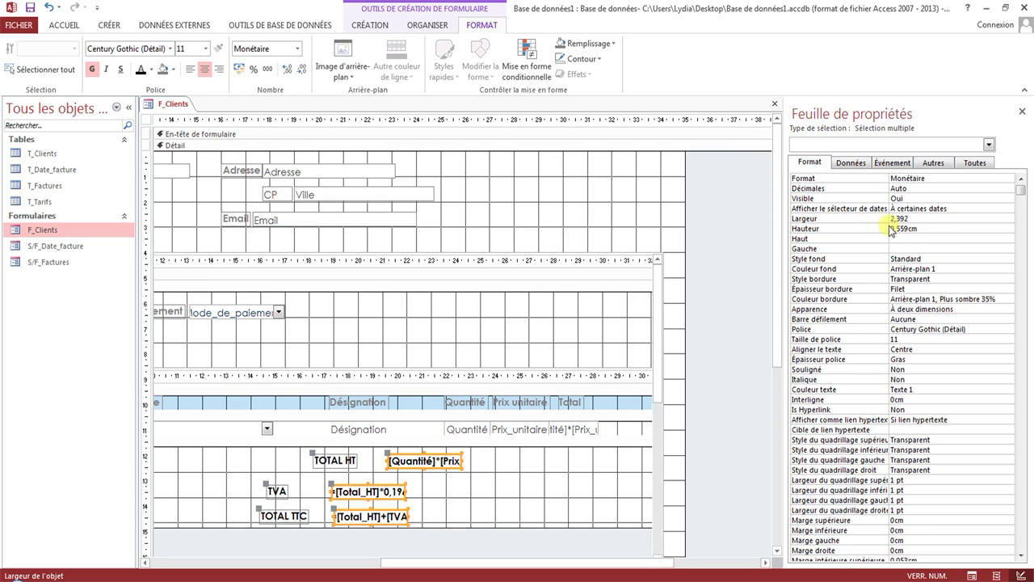
pyautogui.click(923, 229)
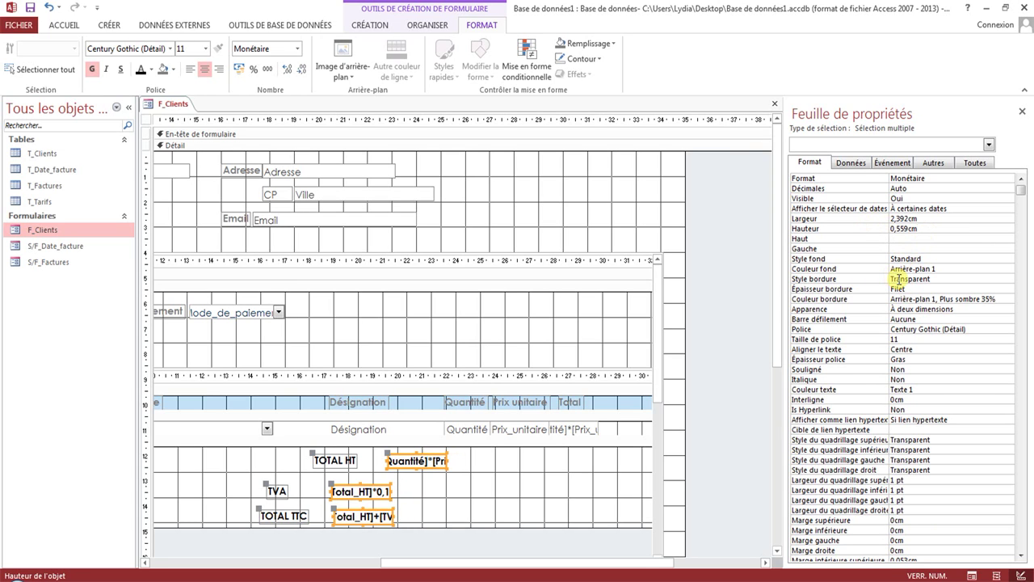
pyautogui.click(442, 493)
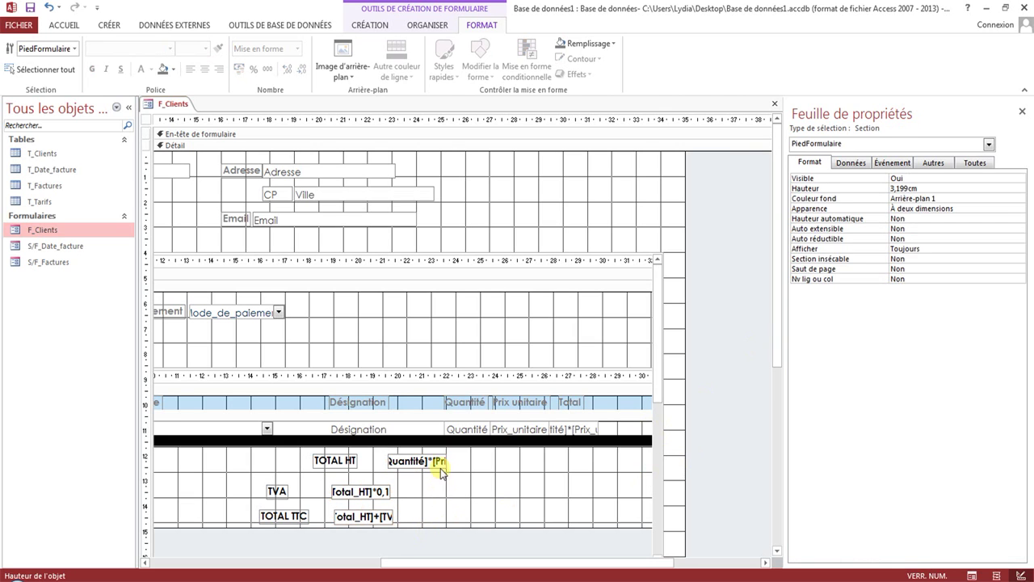
# Step: Stack the TOTAL HT, TVA and TOTAL TTC fields with their labels, the text boxes about 20,55 cm from the left edge
pyautogui.click(437, 463)
pyautogui.click(432, 460)
pyautogui.click(459, 478)
pyautogui.click(416, 460)
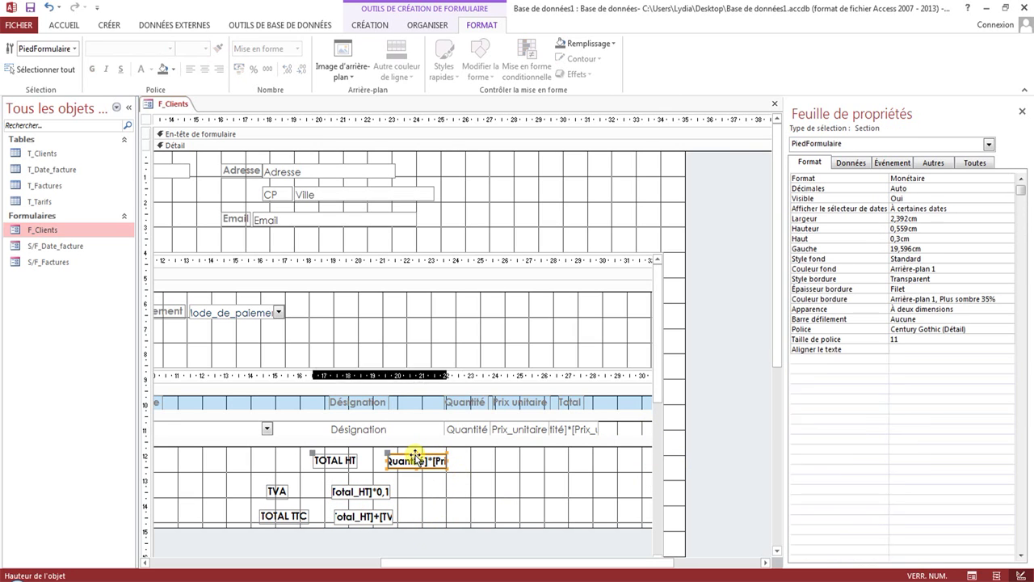
pyautogui.moveTo(422, 459); pyautogui.dragTo(448, 459)
pyautogui.moveTo(370, 490); pyautogui.dragTo(447, 476)
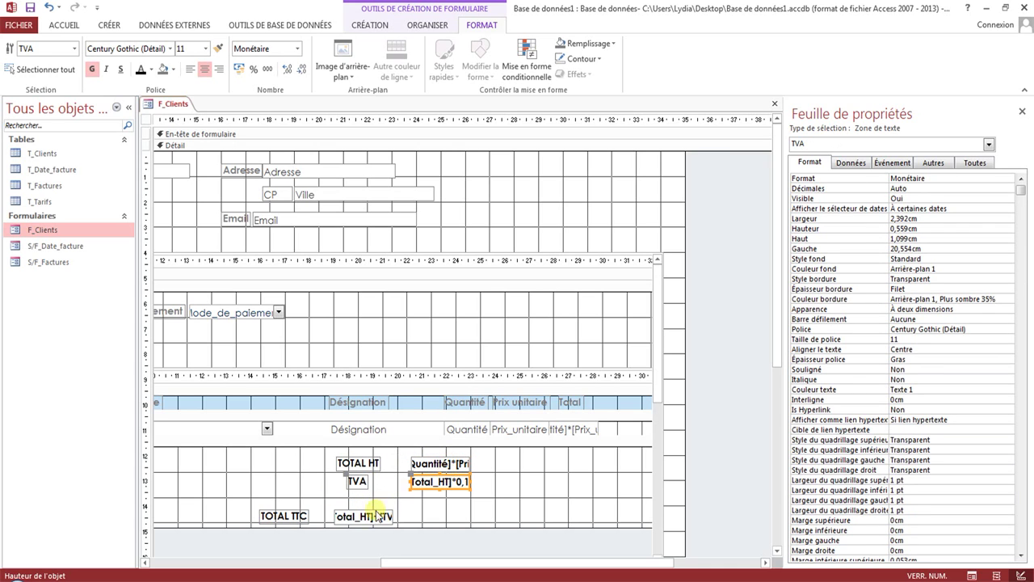
pyautogui.click(373, 514)
pyautogui.moveTo(375, 509); pyautogui.dragTo(451, 495)
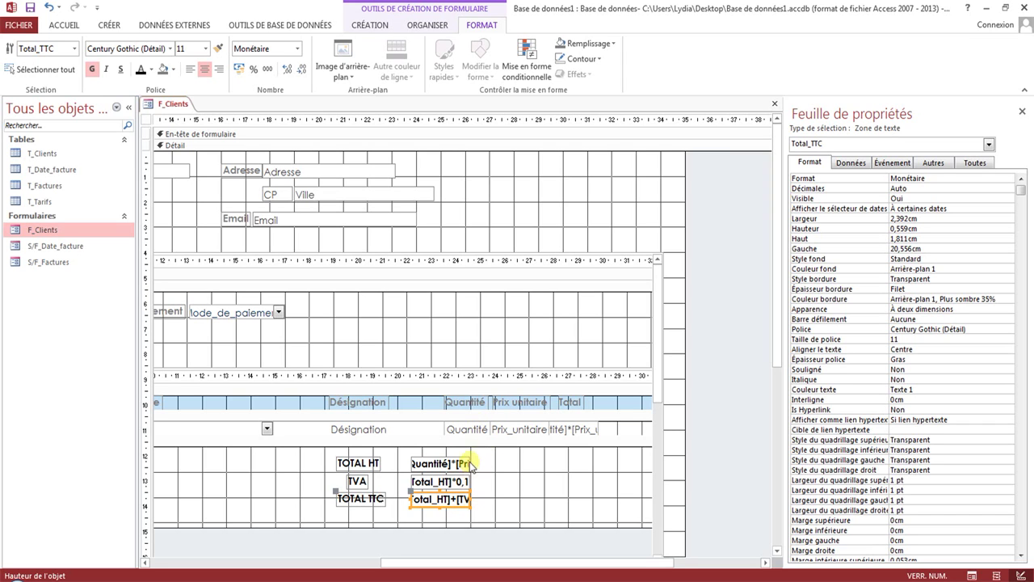
# Step: Align the TOTAL HT, TVA and TOTAL TTC labels on a common left edge, closer to their text boxes
pyautogui.click(360, 463)
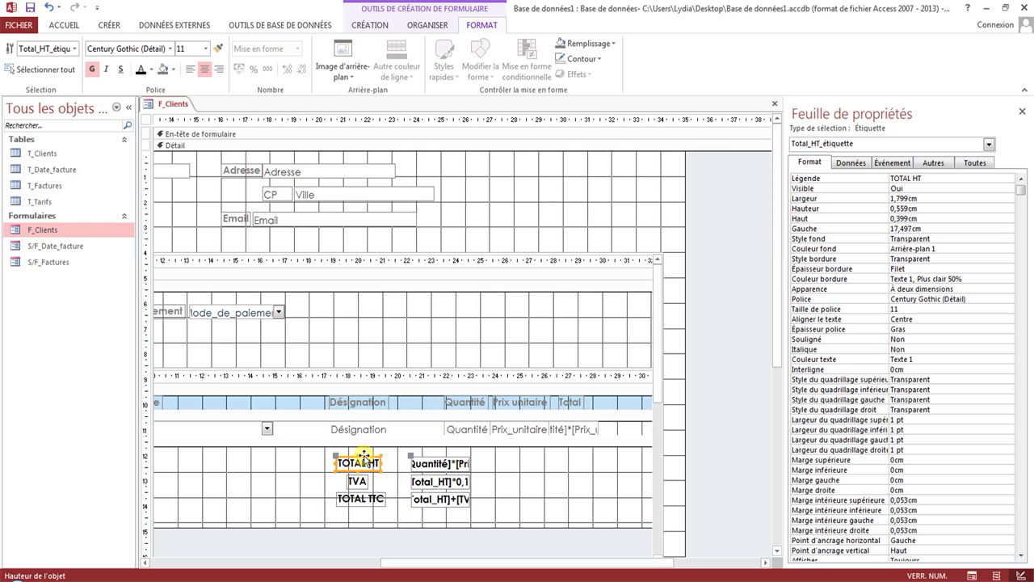
pyautogui.moveTo(365, 458); pyautogui.dragTo(412, 454)
pyautogui.click(357, 482)
pyautogui.moveTo(345, 473); pyautogui.dragTo(360, 490)
pyautogui.click(347, 503)
# Step: Move the six total controls beneath the Prix unitaire and Total columns and shorten the subform footer to just below them
pyautogui.click(504, 493)
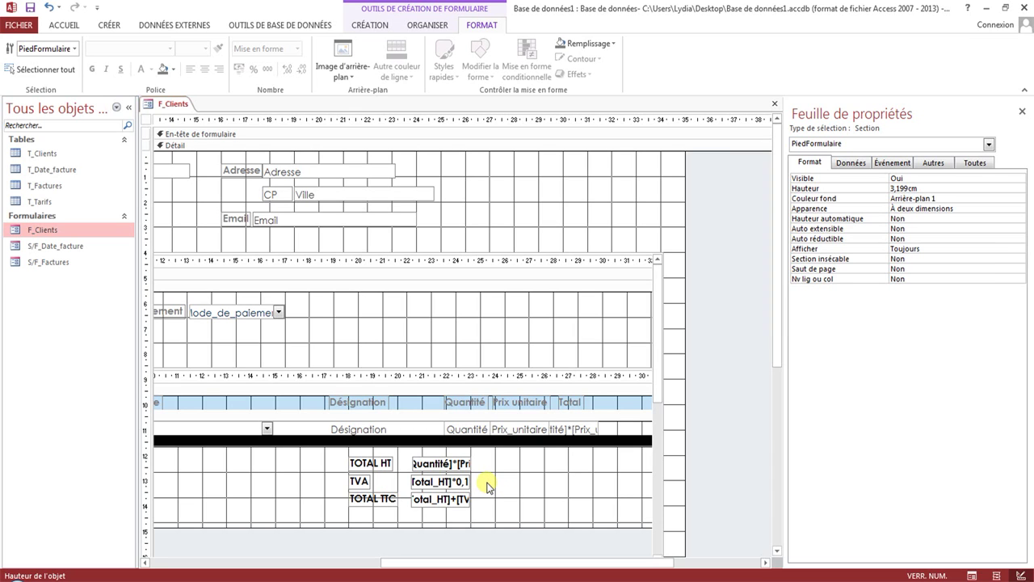
pyautogui.moveTo(329, 449); pyautogui.dragTo(602, 503)
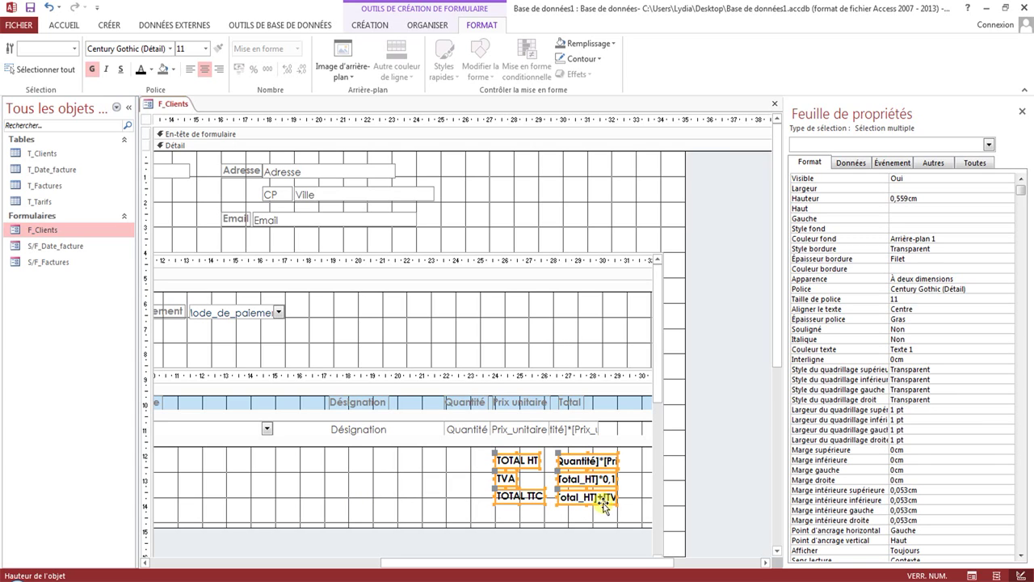
pyautogui.moveTo(574, 526); pyautogui.dragTo(578, 509)
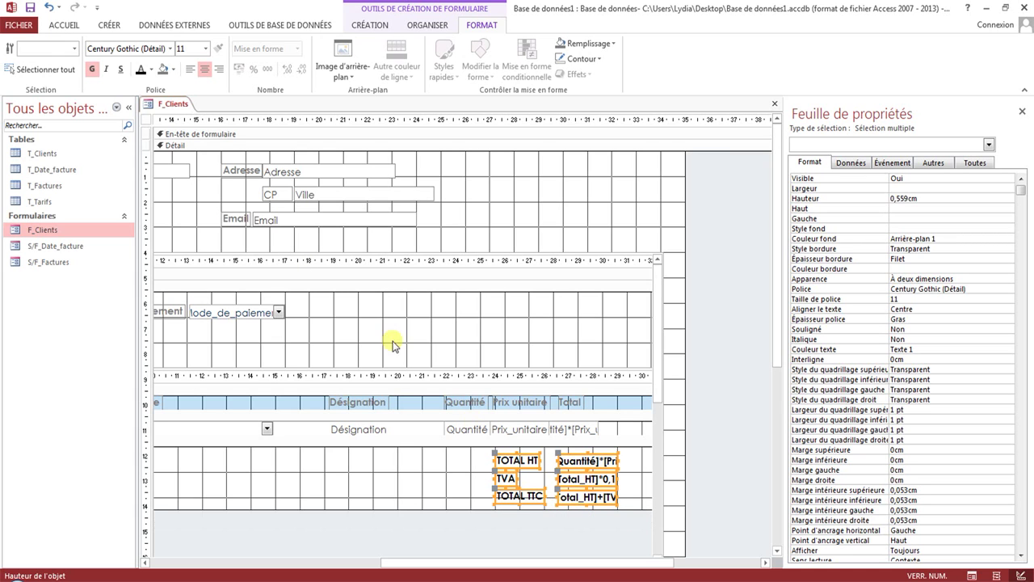
# Step: Check the totals in Form view and close the form, saving F_Clients, S/F_Date_facture and S/F_Factures
pyautogui.rightClick(171, 104)
pyautogui.click(223, 164)
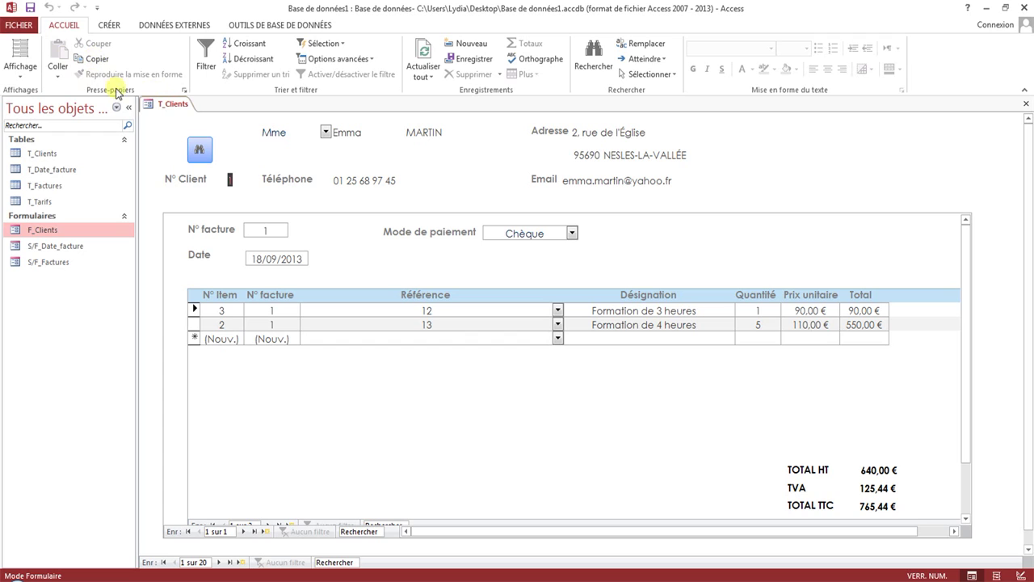
pyautogui.rightClick(159, 107)
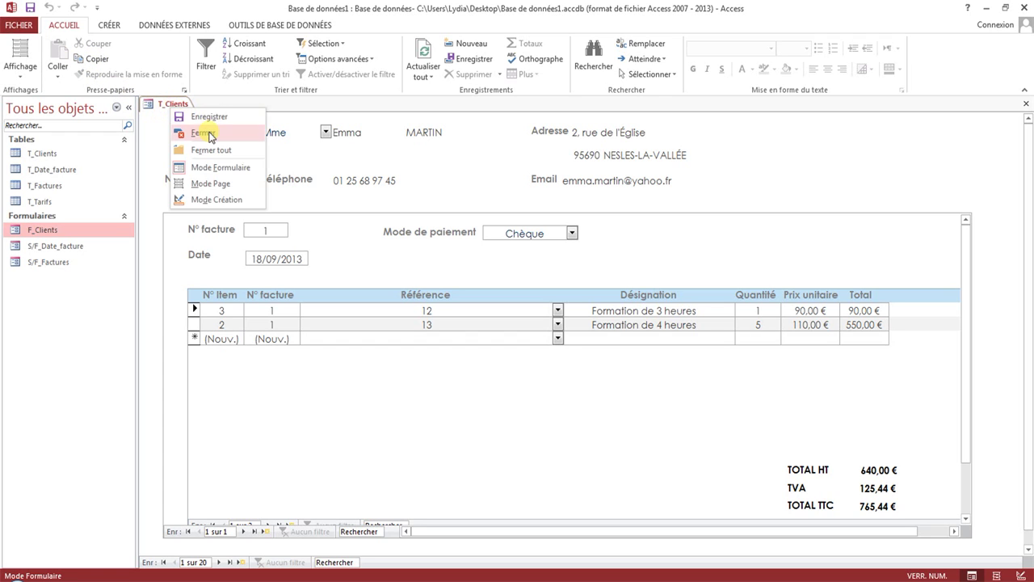
pyautogui.click(202, 143)
pyautogui.click(477, 281)
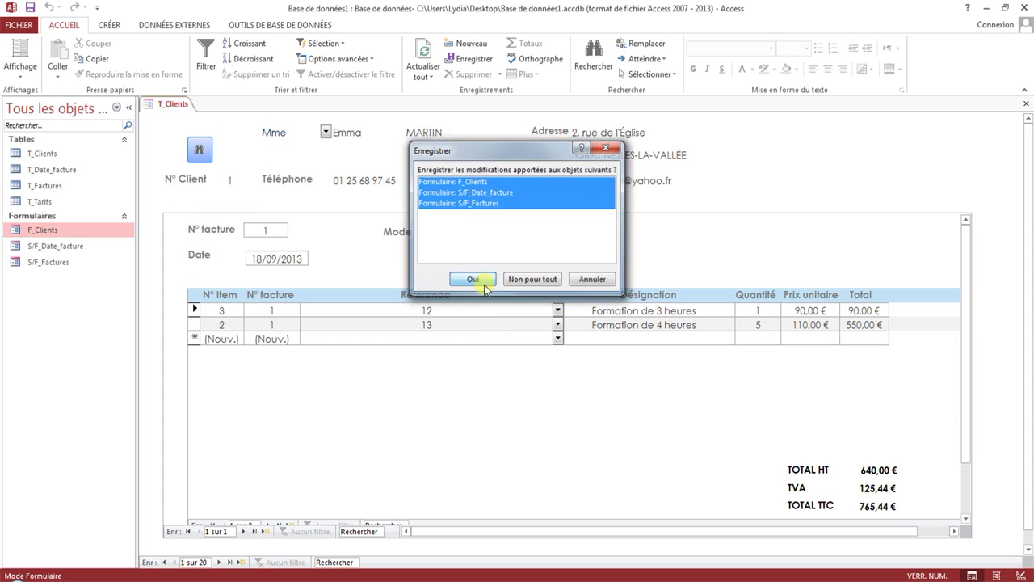
# Step: Reopen the F_Clients form and display it in Design view
pyautogui.doubleClick(79, 233)
pyautogui.rightClick(167, 104)
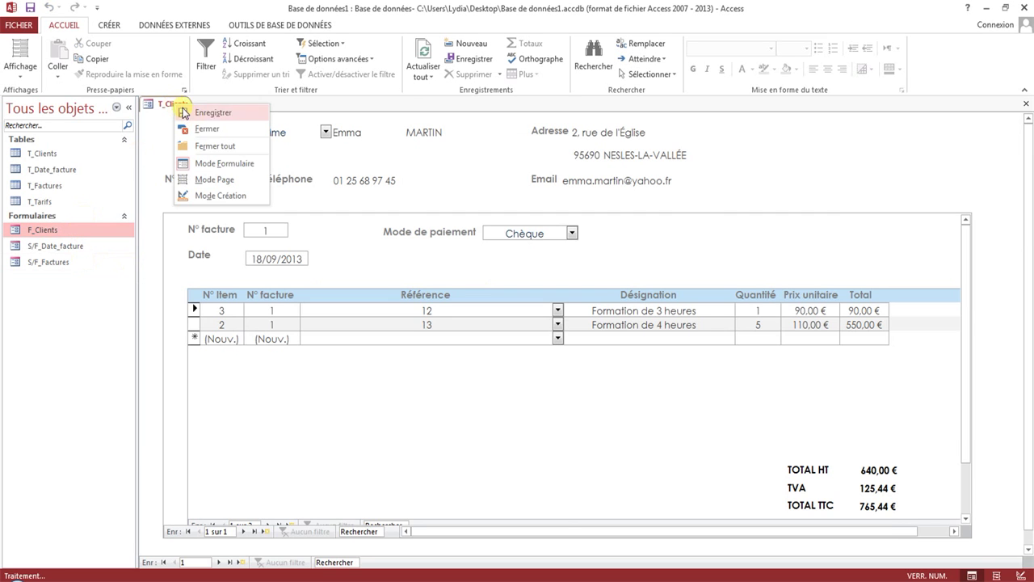
pyautogui.click(207, 196)
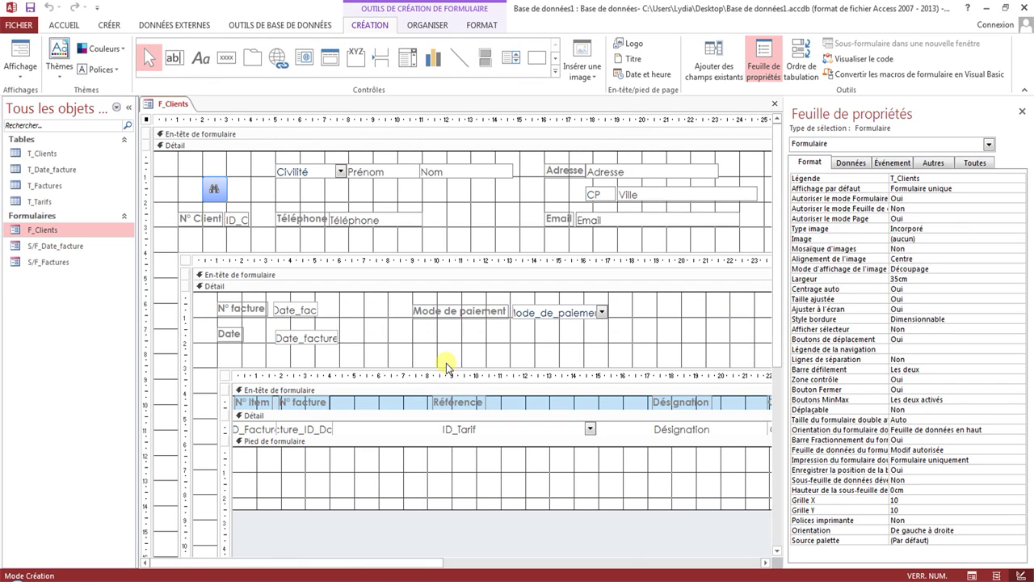
# Step: Switch F_Clients to Form view and add an invoice line with reference 4, Suppression des virus
pyautogui.rightClick(168, 105)
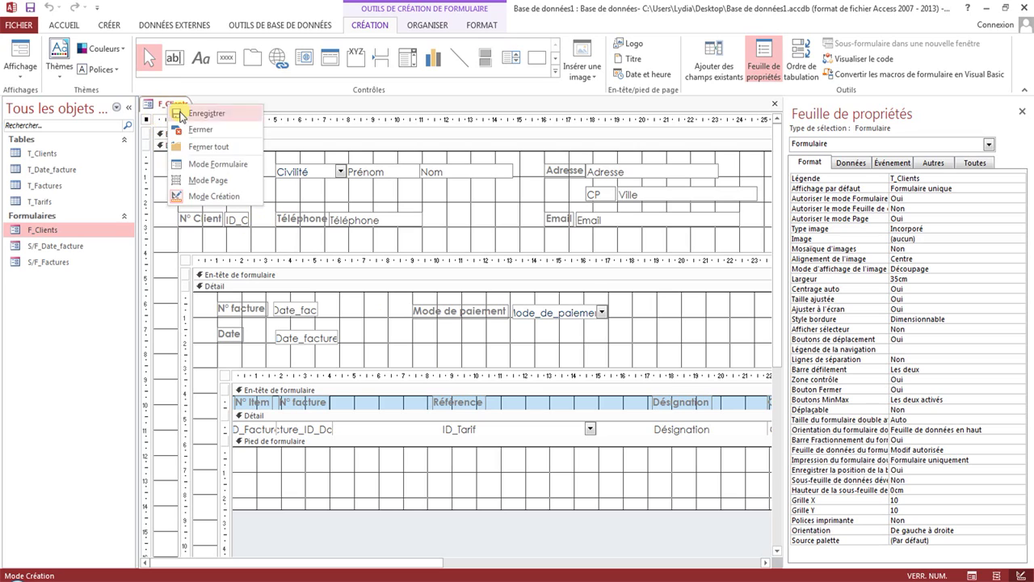
pyautogui.click(204, 164)
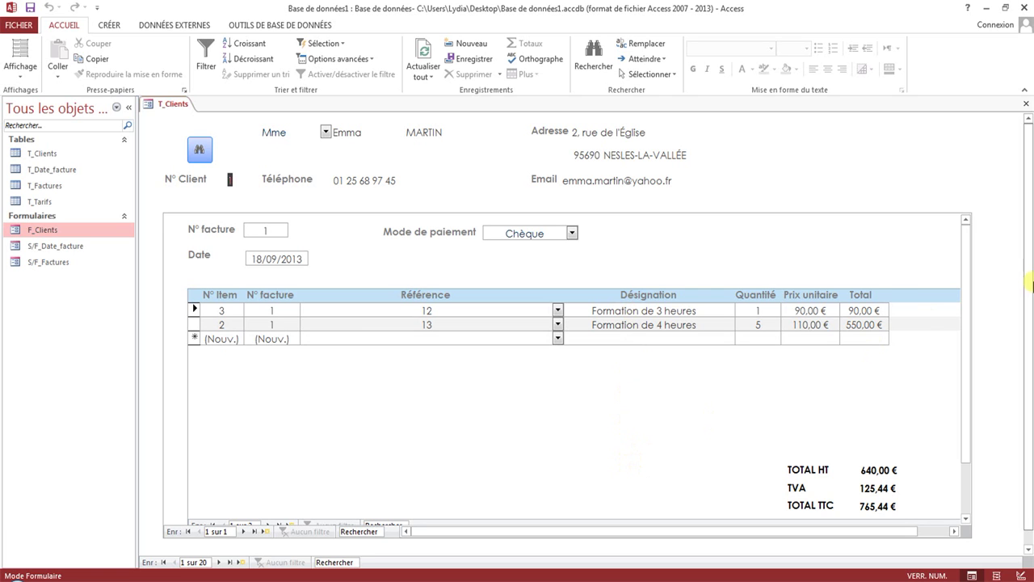
pyautogui.click(558, 338)
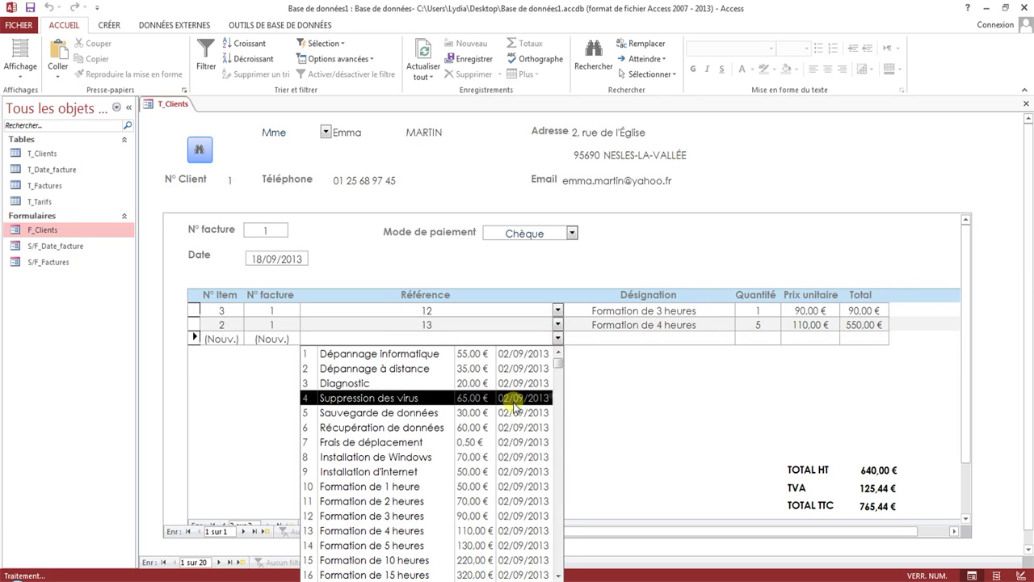
pyautogui.click(545, 397)
# Step: Add eight more invoice lines with references 15, 15, 8, 5, 5, 3, 4 and 6
pyautogui.click(557, 353)
pyautogui.click(513, 321)
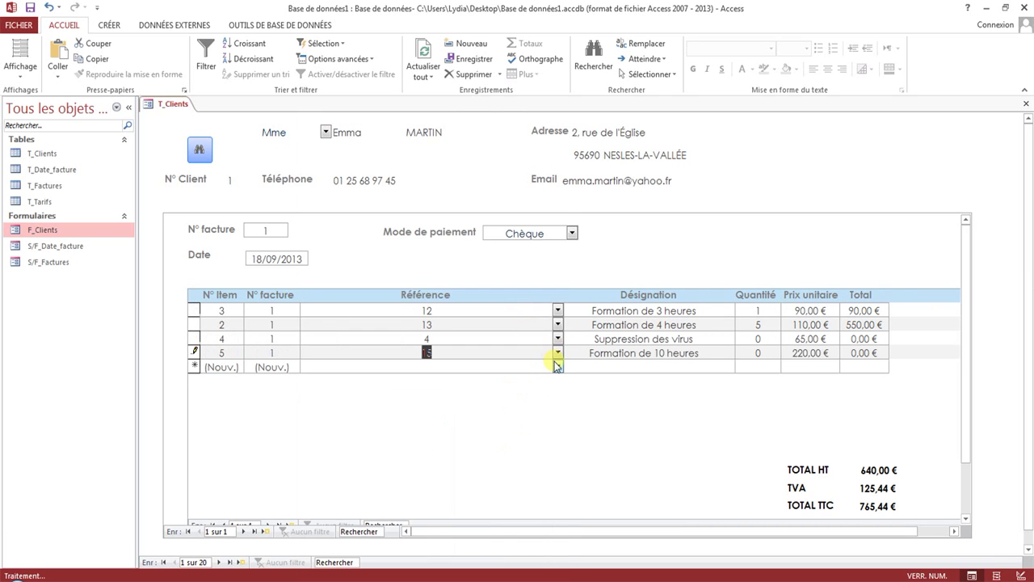
pyautogui.click(557, 366)
pyautogui.click(527, 336)
pyautogui.click(558, 381)
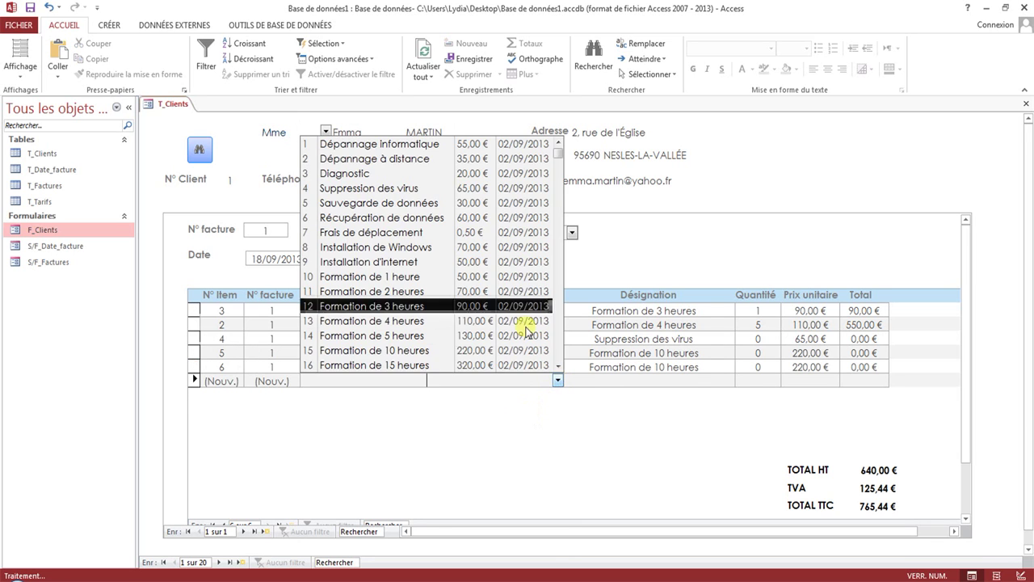
pyautogui.click(525, 247)
pyautogui.click(557, 394)
pyautogui.click(501, 214)
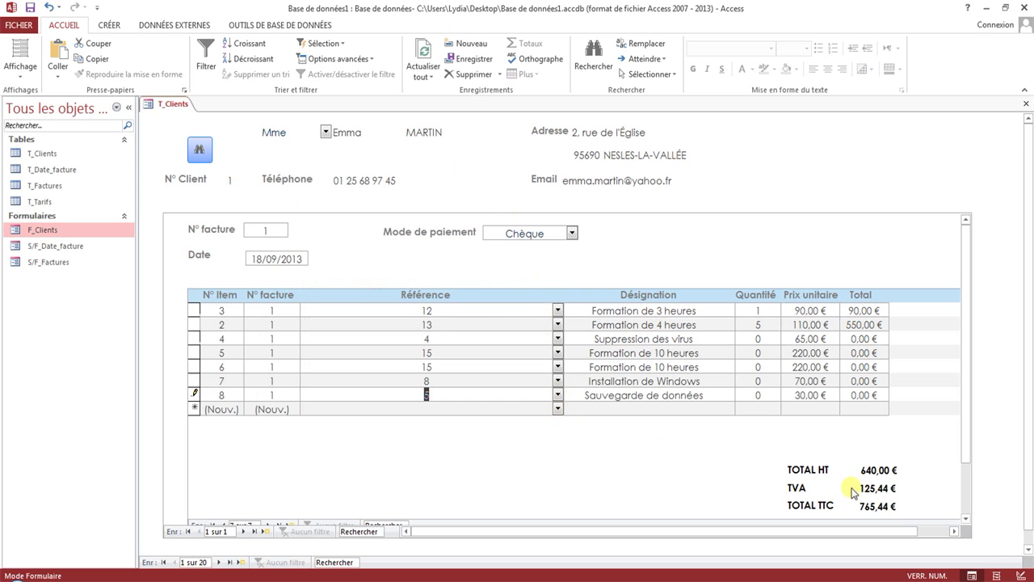
pyautogui.click(558, 409)
pyautogui.click(511, 233)
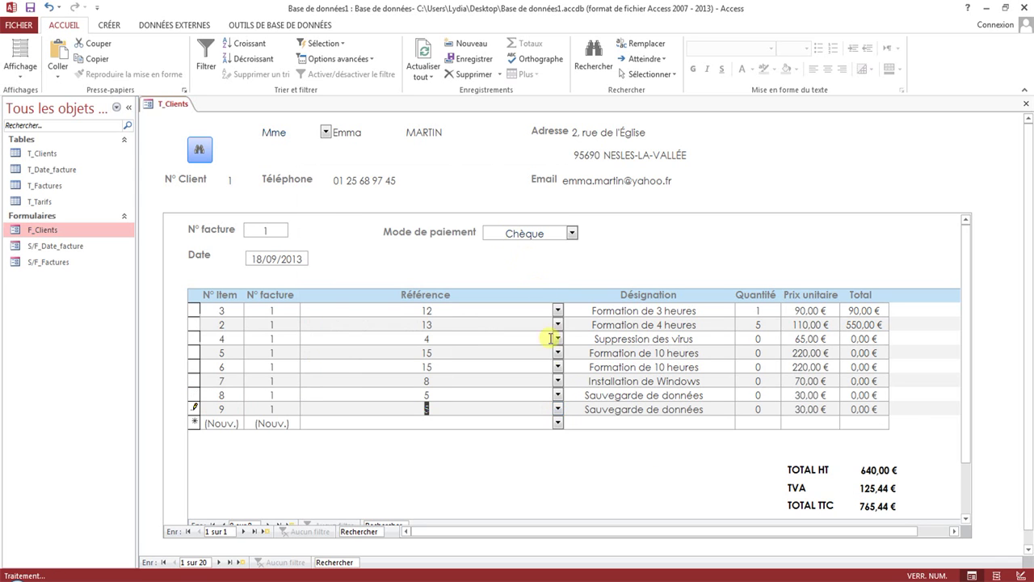
pyautogui.click(559, 421)
pyautogui.click(534, 218)
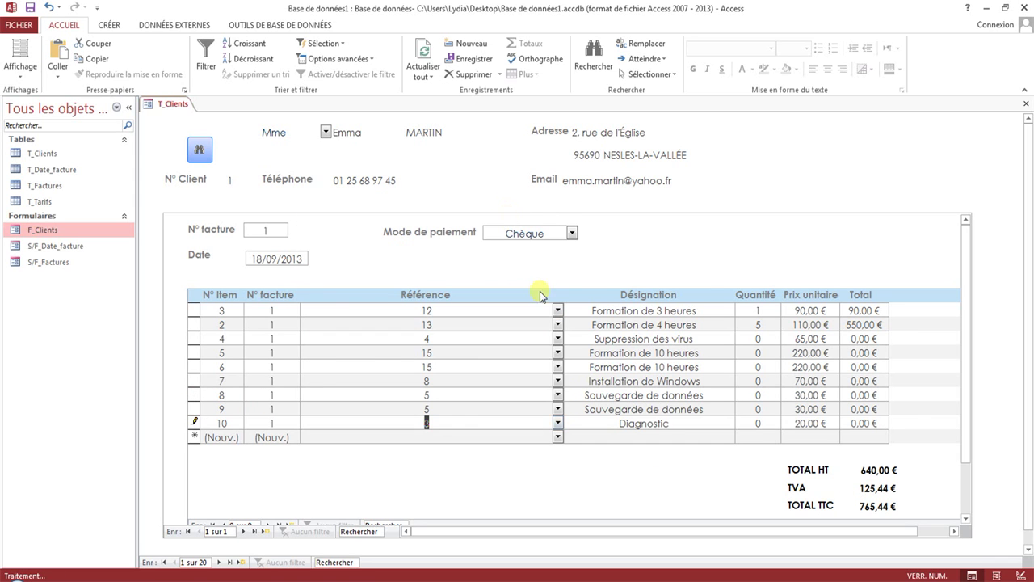
pyautogui.click(558, 437)
pyautogui.click(534, 244)
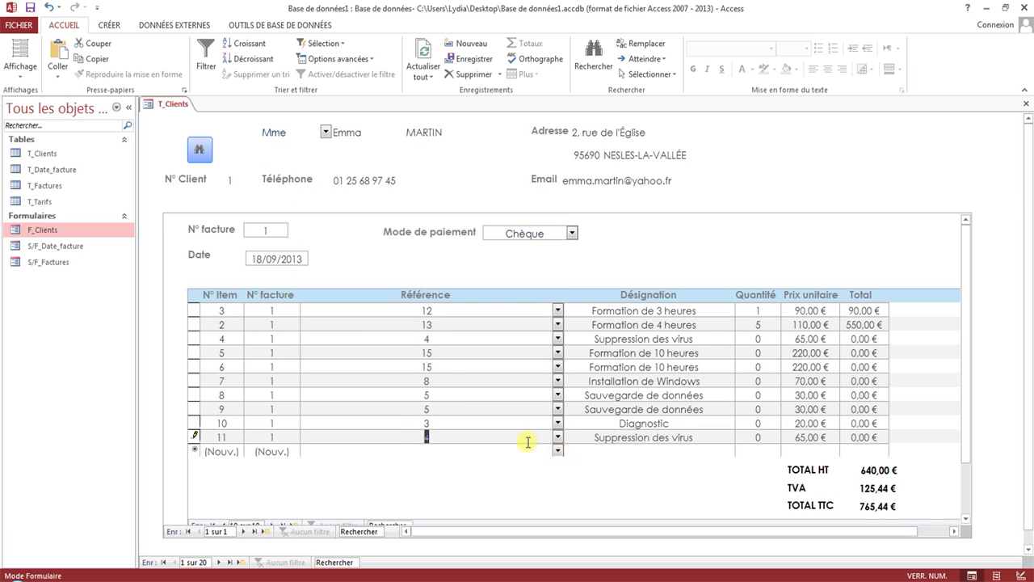
pyautogui.click(557, 450)
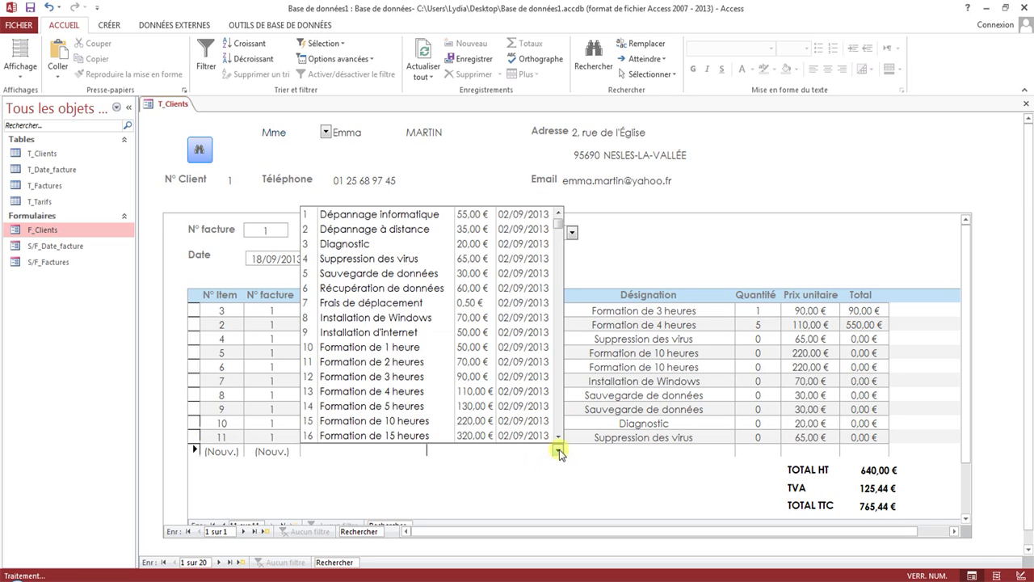
pyautogui.click(544, 288)
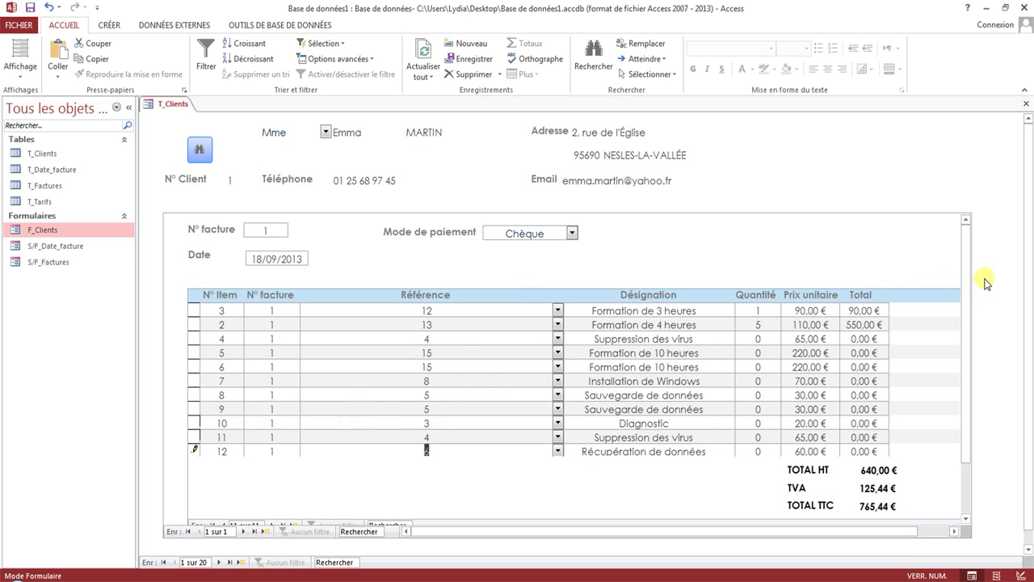
# Step: Delete the test invoice lines with item numbers 5 to 12
pyautogui.moveTo(965, 282); pyautogui.dragTo(967, 358)
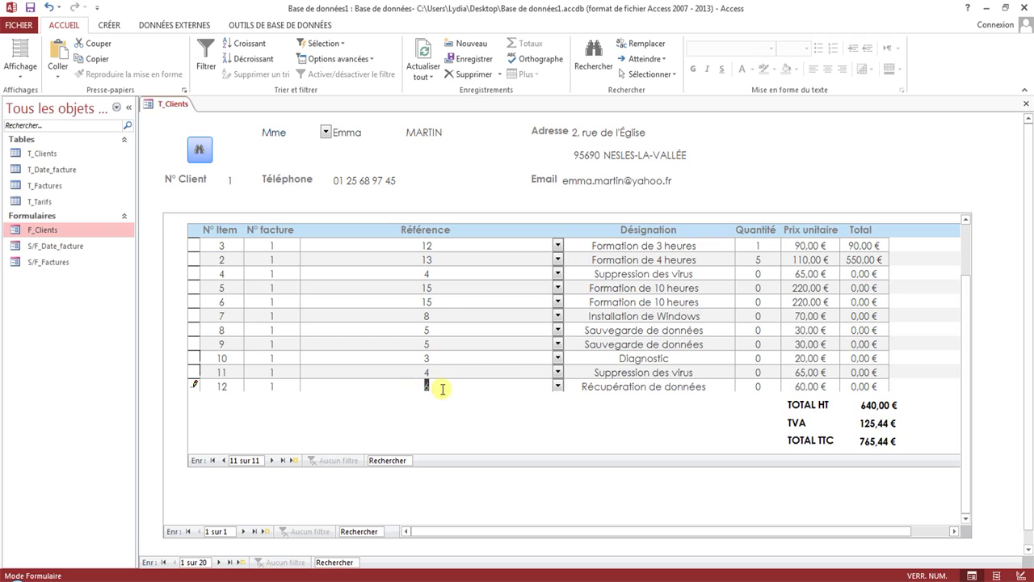
pyautogui.press('Tab')
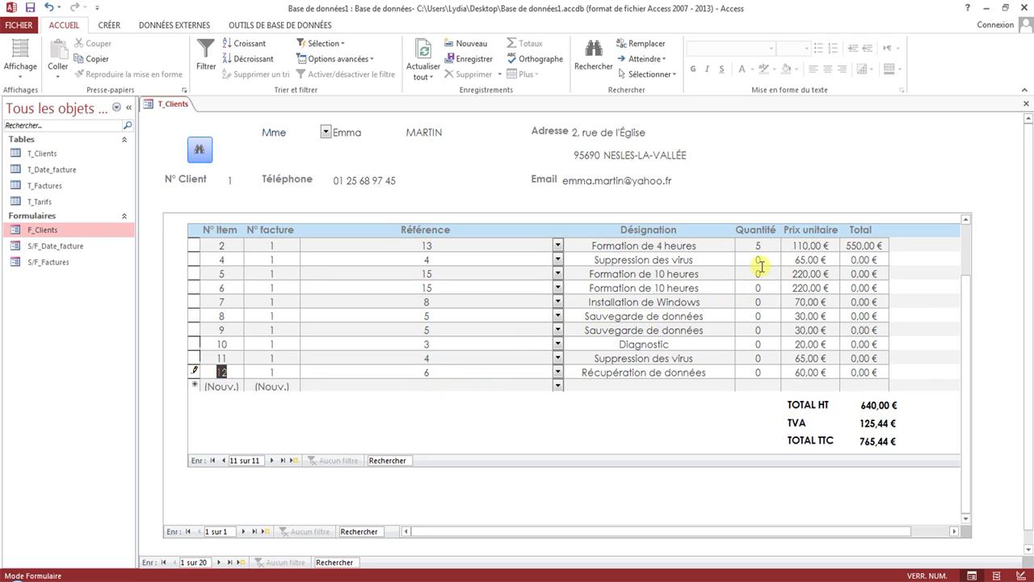
pyautogui.moveTo(194, 273); pyautogui.dragTo(196, 317)
pyautogui.press('Delete')
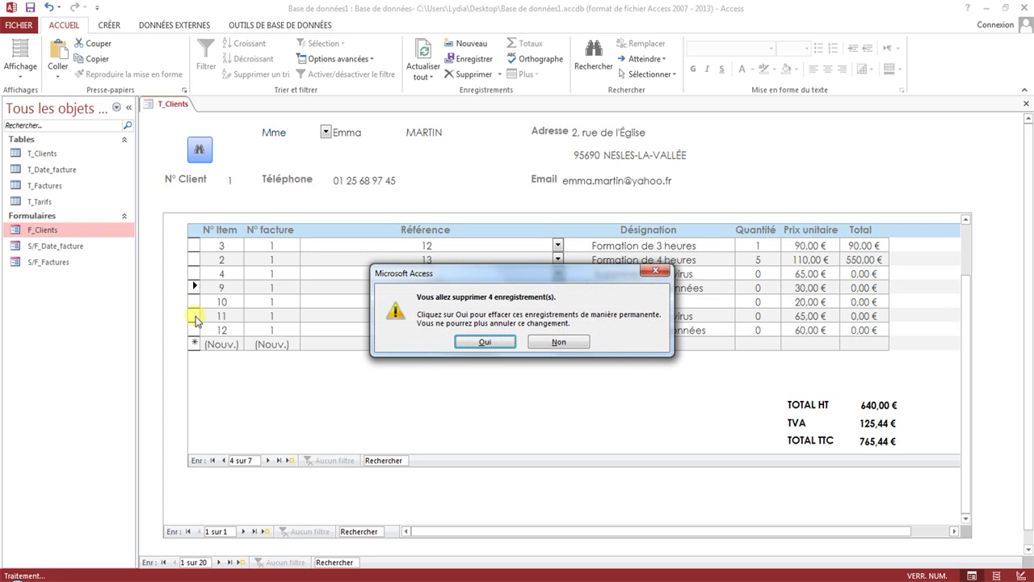
pyautogui.press('Return')
pyautogui.moveTo(197, 293); pyautogui.dragTo(194, 330)
pyautogui.press('Delete')
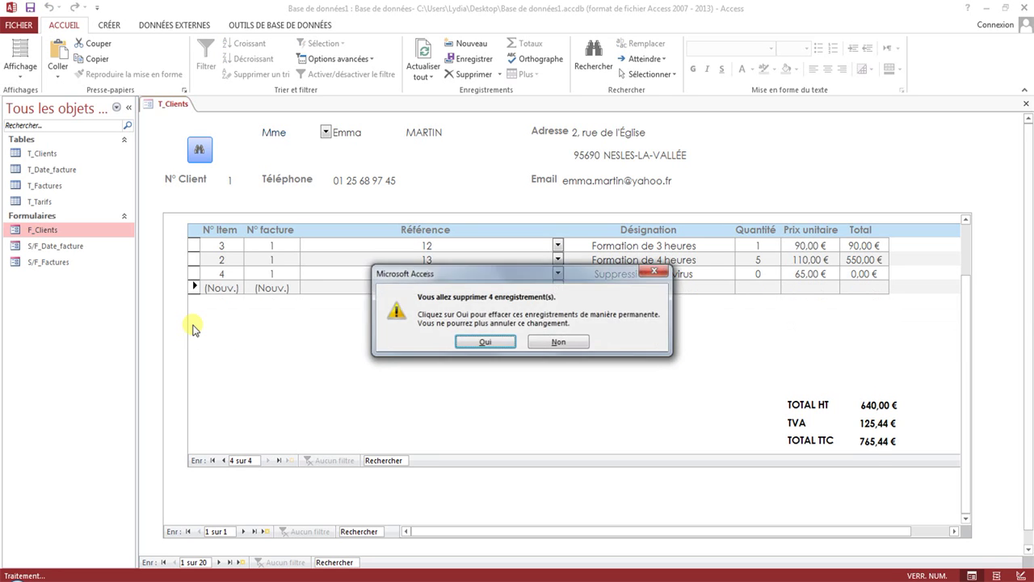
pyautogui.press('Return')
# Step: Return F_Clients to Design view and set the main form's width to 31,995 cm
pyautogui.rightClick(180, 103)
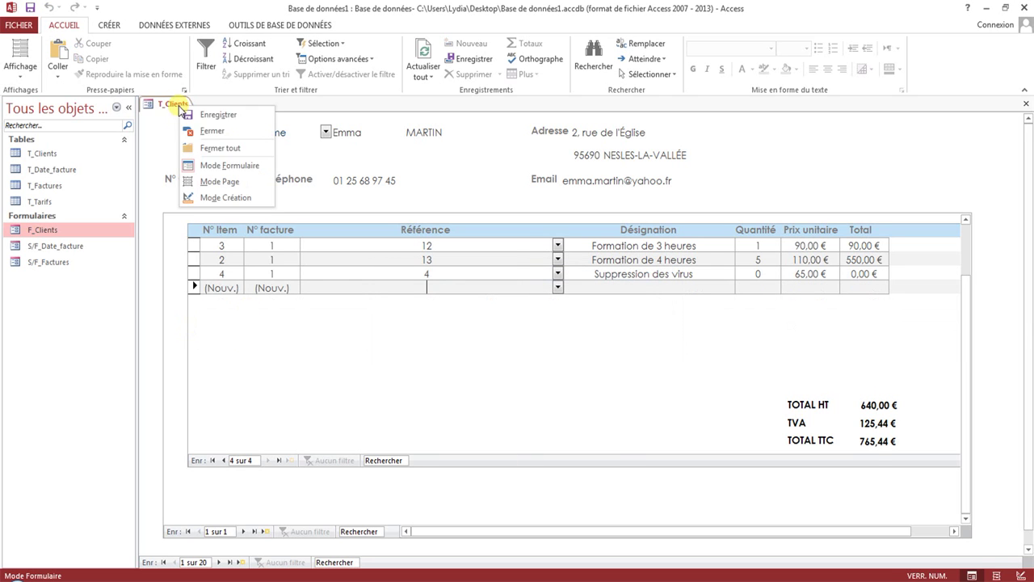
pyautogui.click(214, 195)
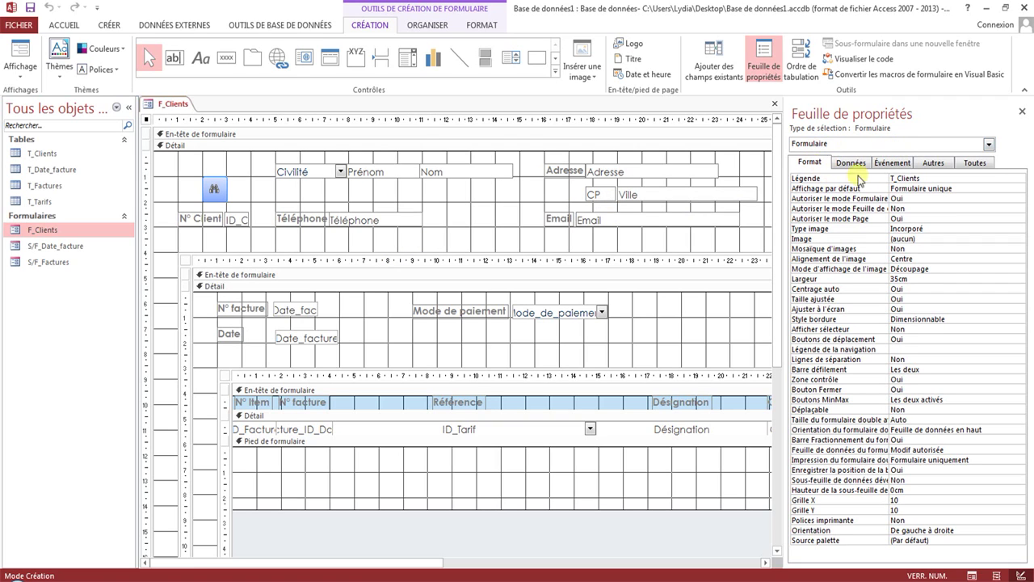
pyautogui.click(883, 280)
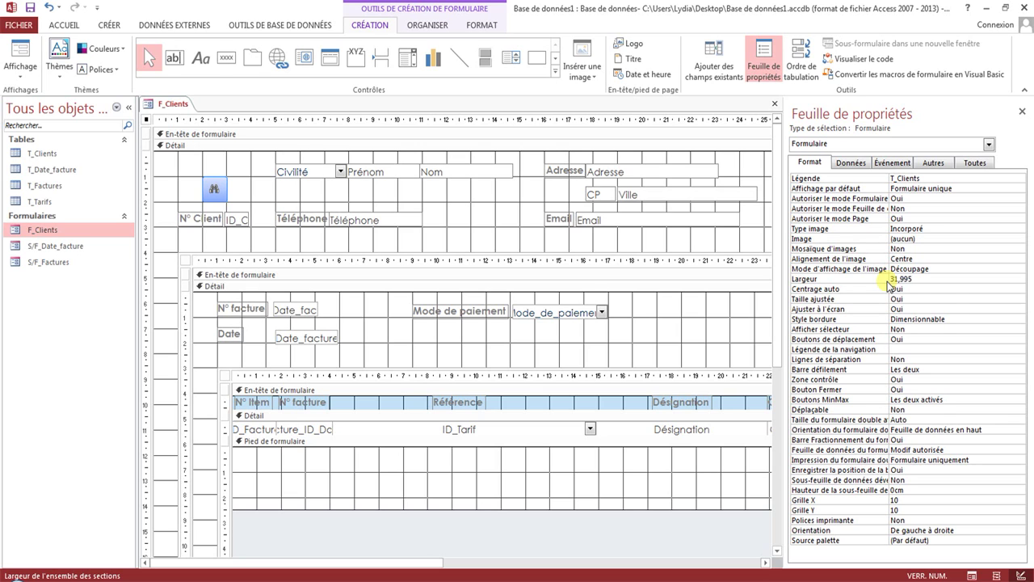
pyautogui.click(954, 309)
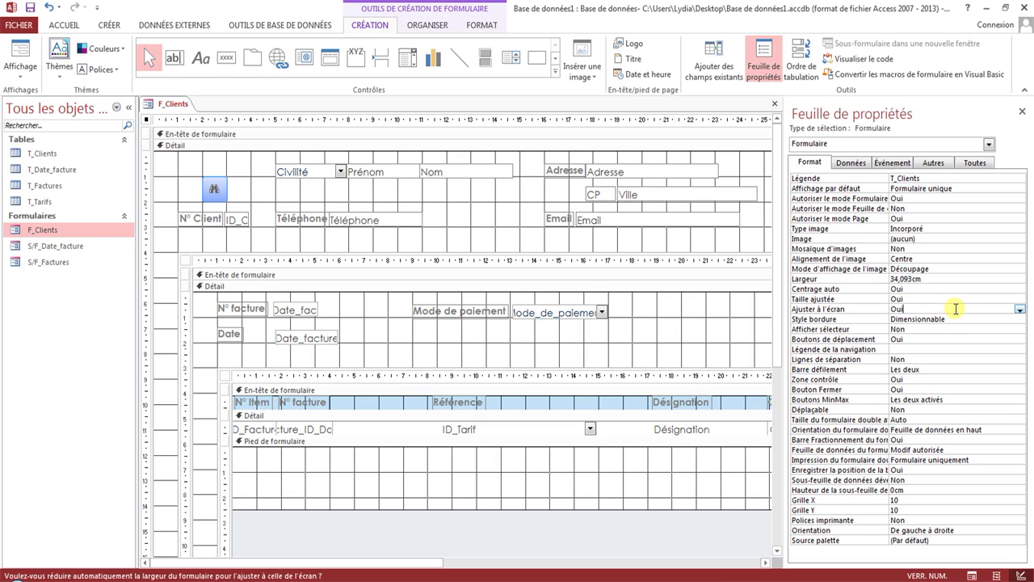
# Step: Set the S/F_Date_facture subform control's width to 29,783 cm and its height to 13,018 cm
pyautogui.click(187, 254)
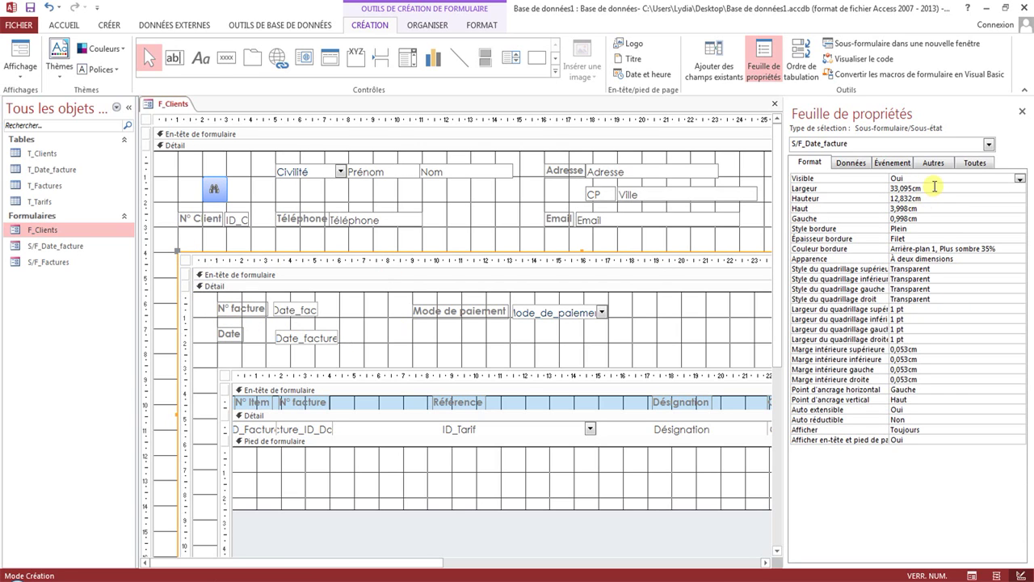
pyautogui.click(860, 187)
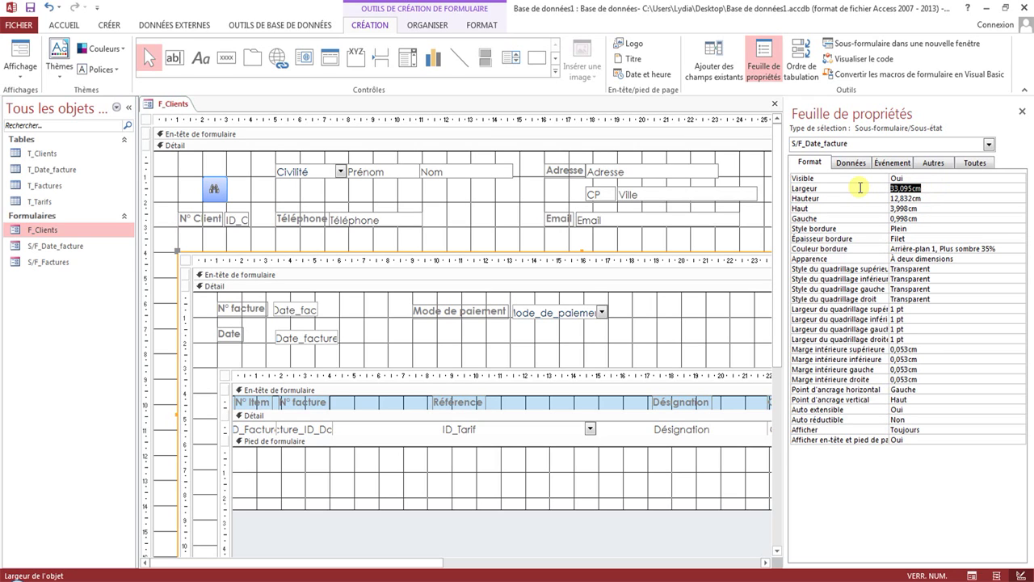
pyautogui.write('3')
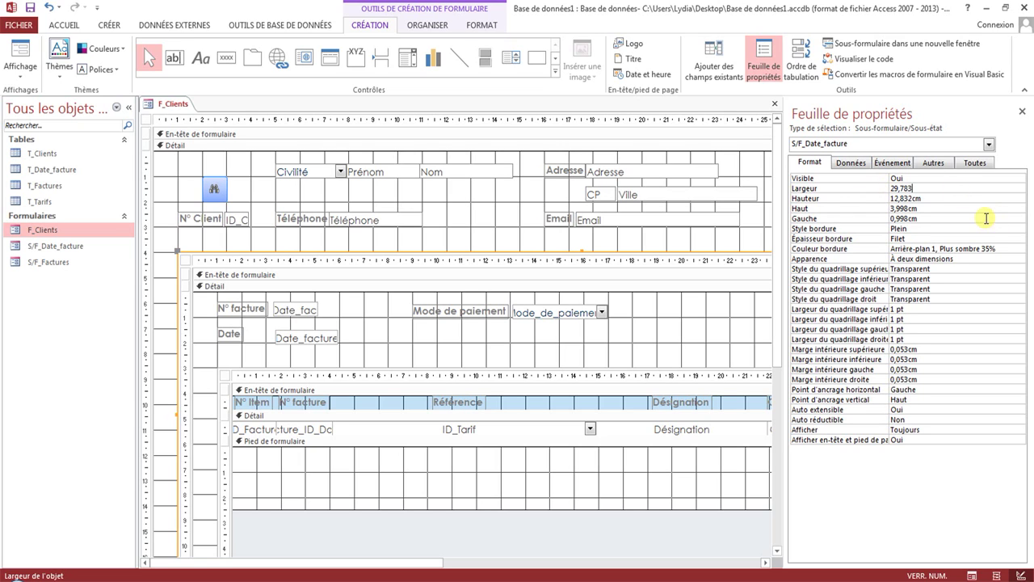
pyautogui.press('Return')
pyautogui.click(834, 198)
pyautogui.write('13,018')
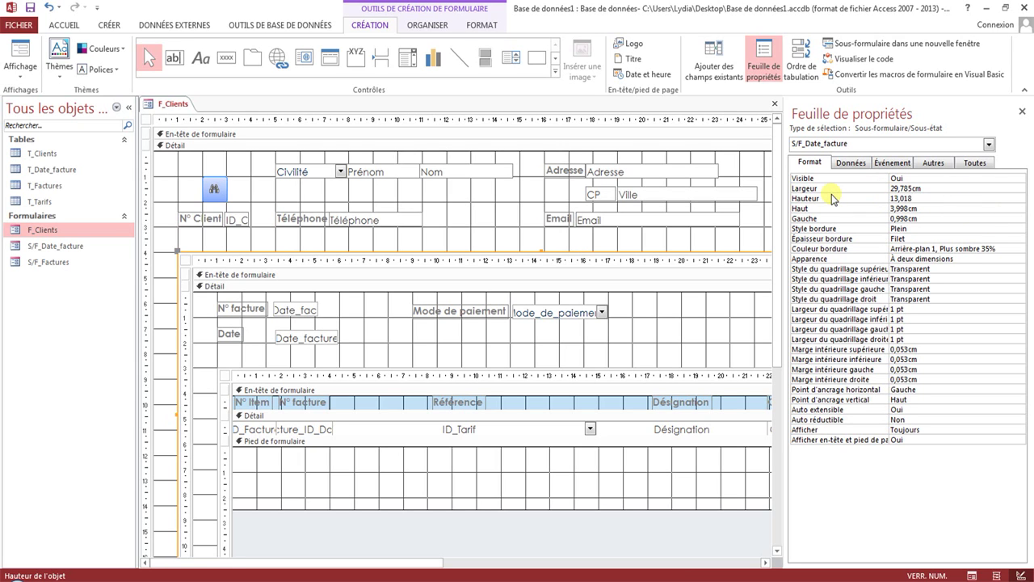
# Step: Set the S/F_Factures subform control's width to 27,598 cm and its height to 10 cm
pyautogui.click(260, 374)
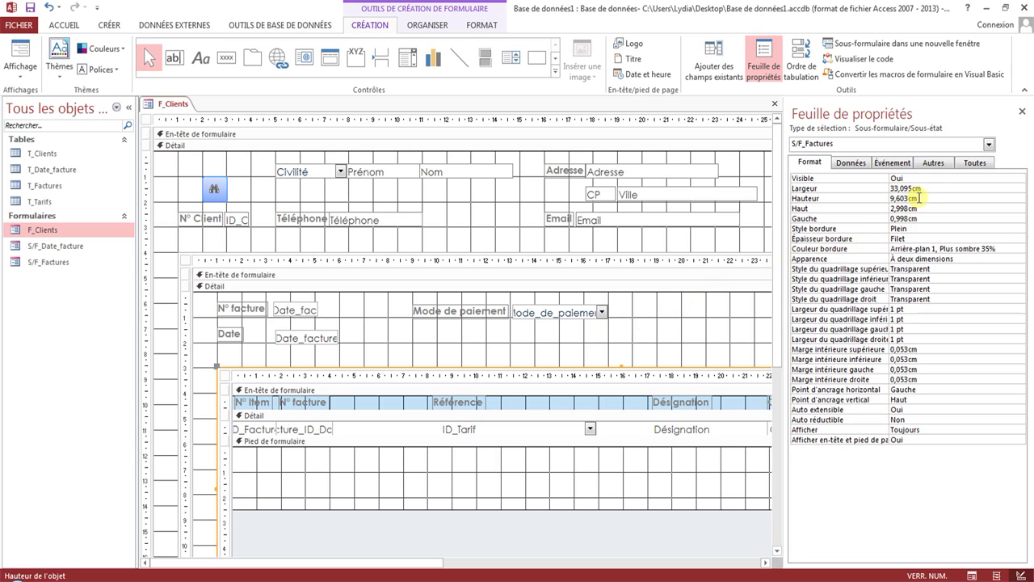
pyautogui.click(817, 189)
pyautogui.write('25')
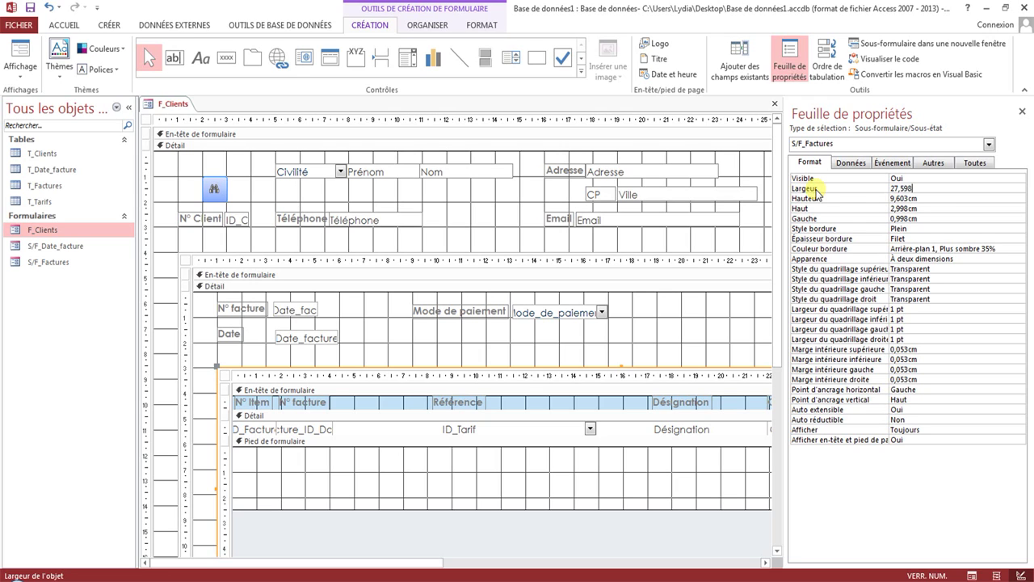
pyautogui.press('Return')
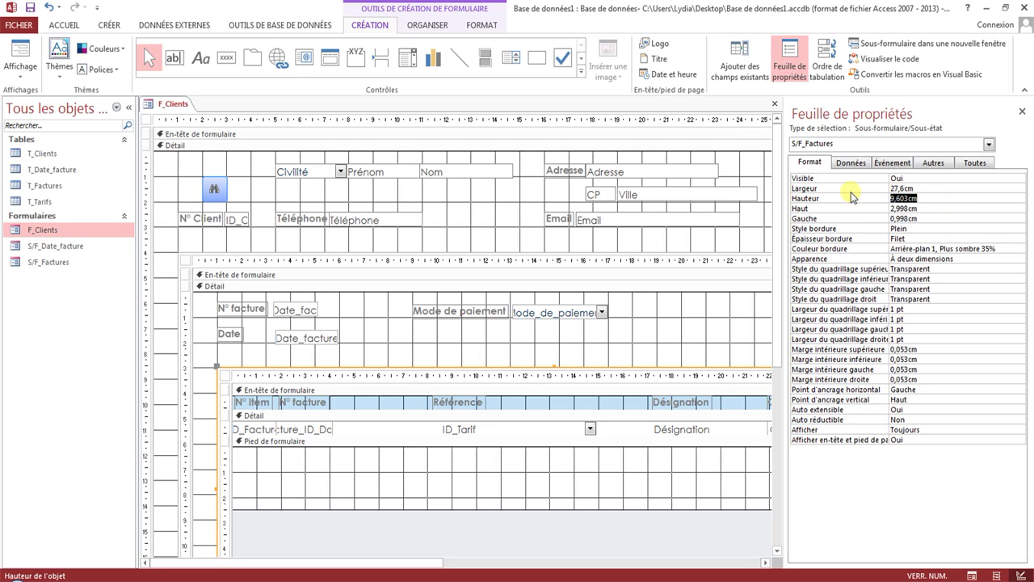
pyautogui.write('10')
pyautogui.press('Return')
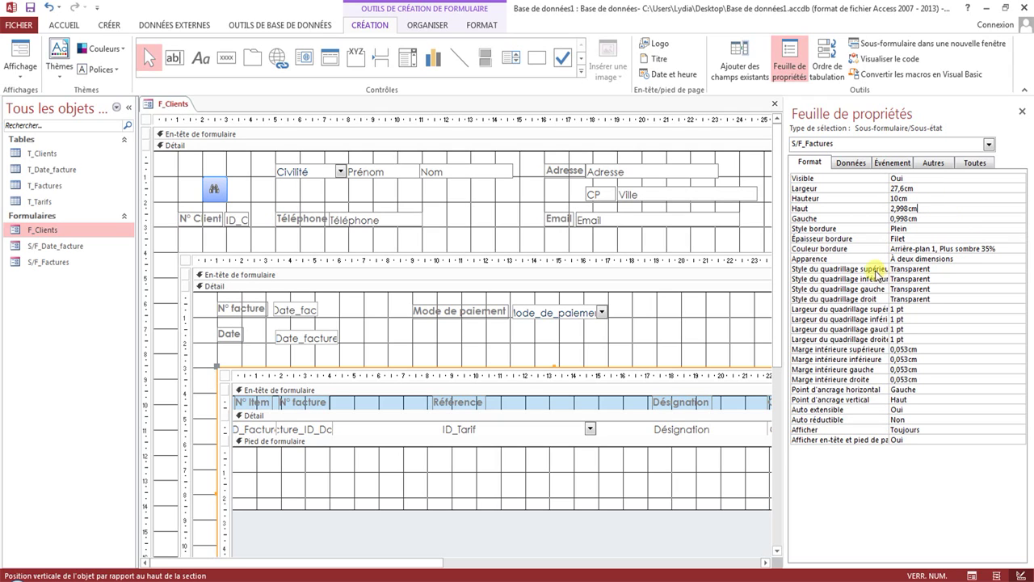
# Step: Check the resized subforms of F_Clients in Form view and return to Design view
pyautogui.rightClick(162, 103)
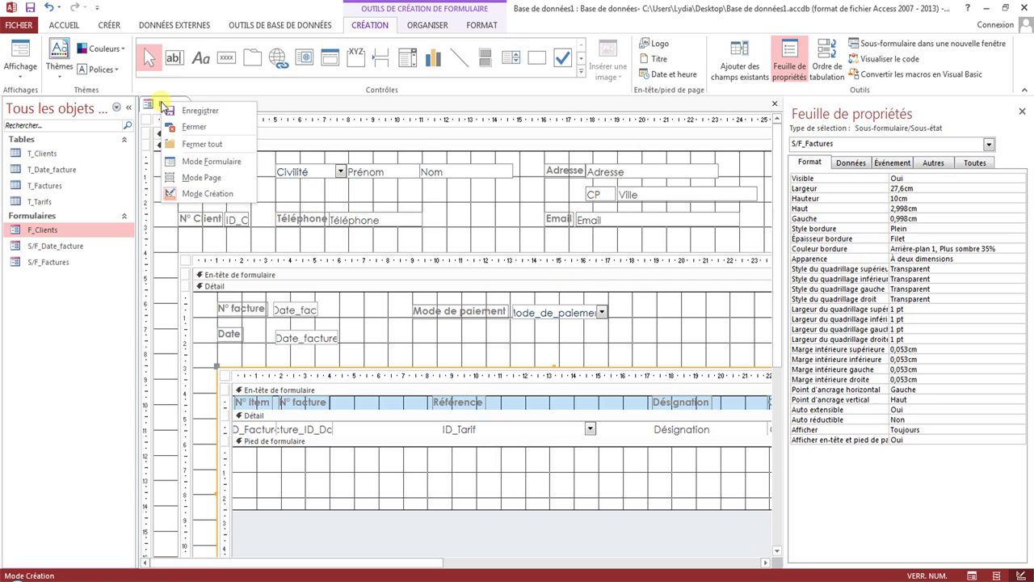
pyautogui.click(194, 161)
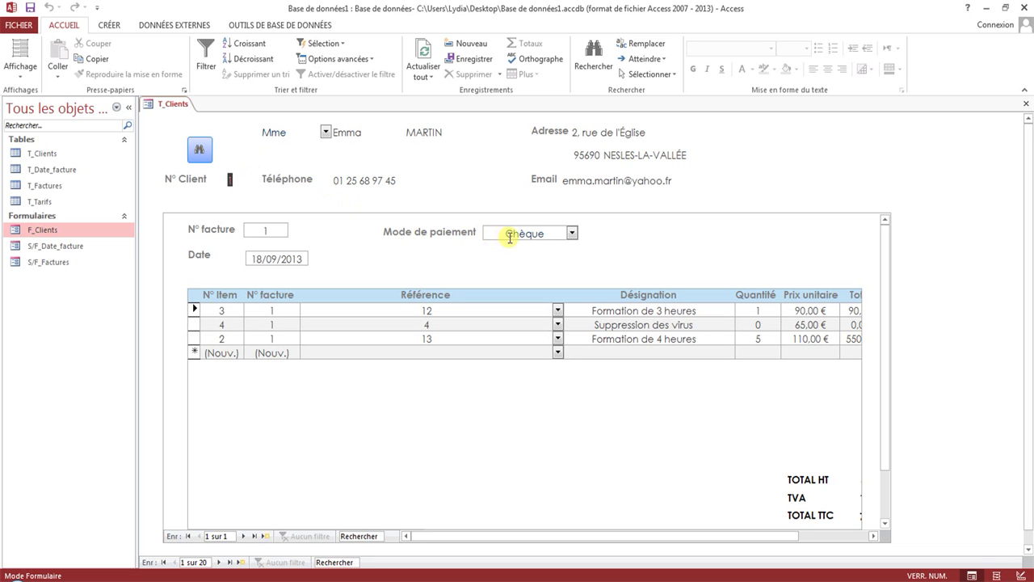
pyautogui.rightClick(182, 108)
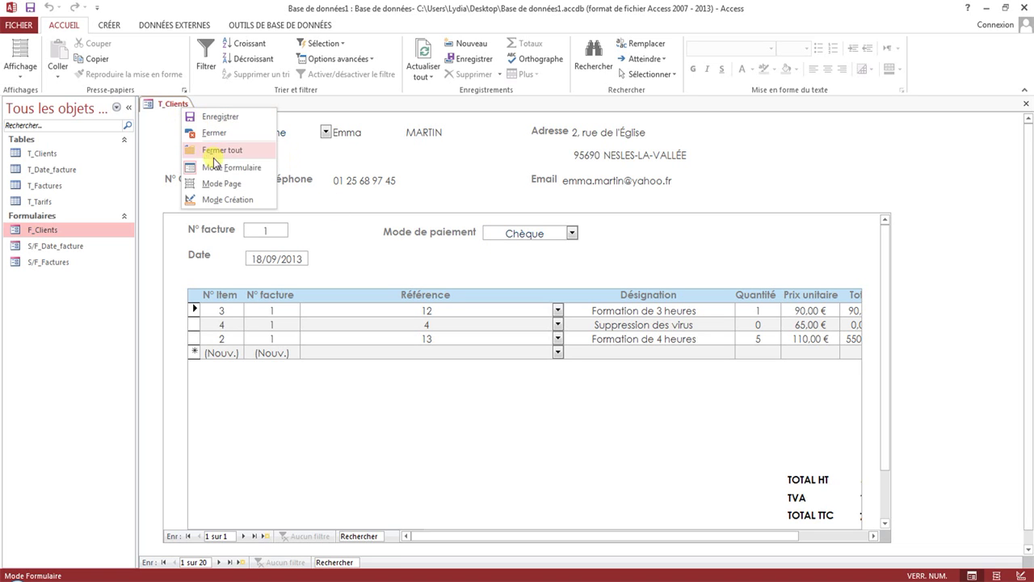
pyautogui.click(222, 199)
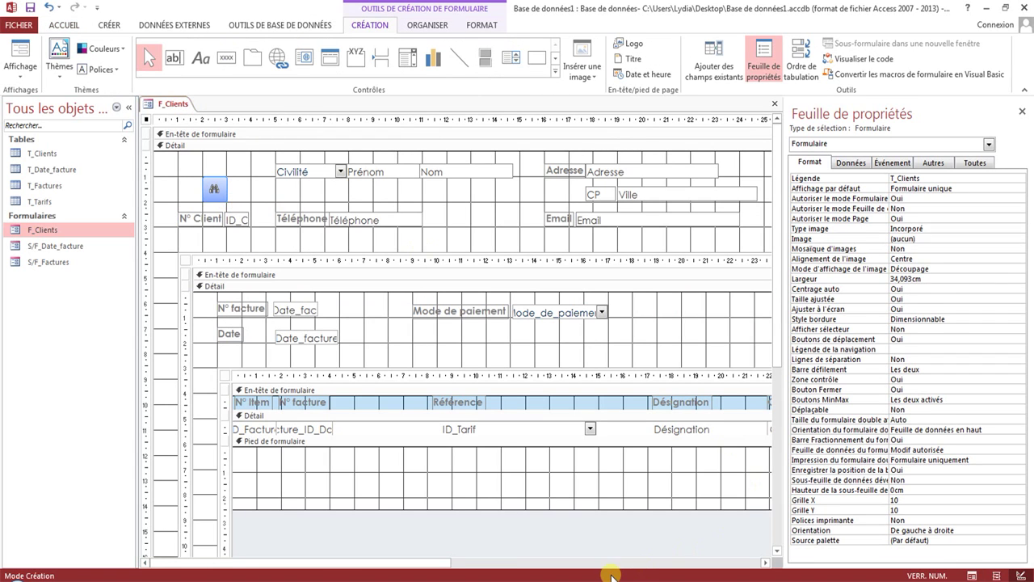
# Step: Close the property sheet, shift the S/F_Factures subform about 0.8 cm left and extend its right edge by about 0.8 cm
pyautogui.click(1022, 111)
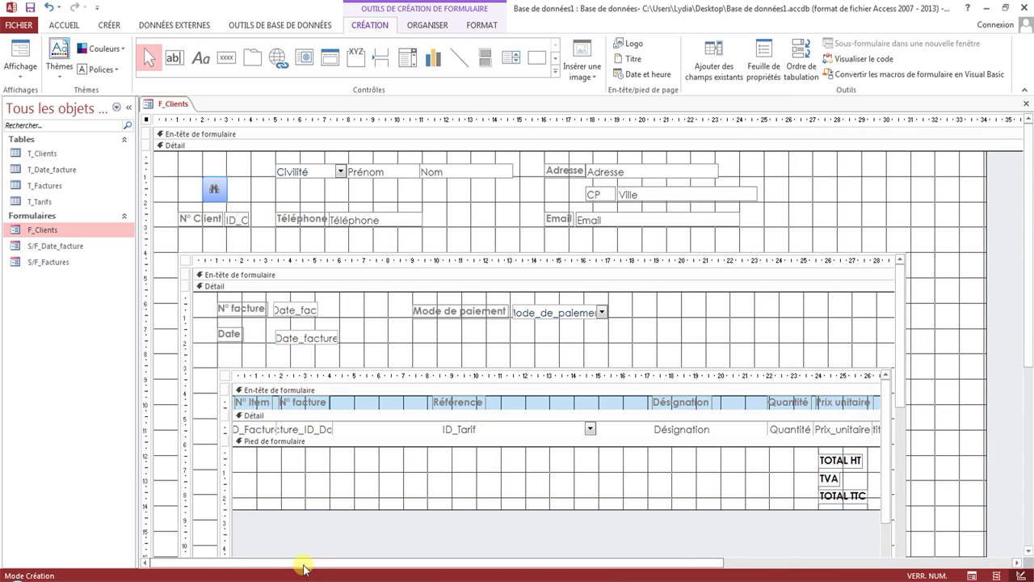
pyautogui.click(223, 373)
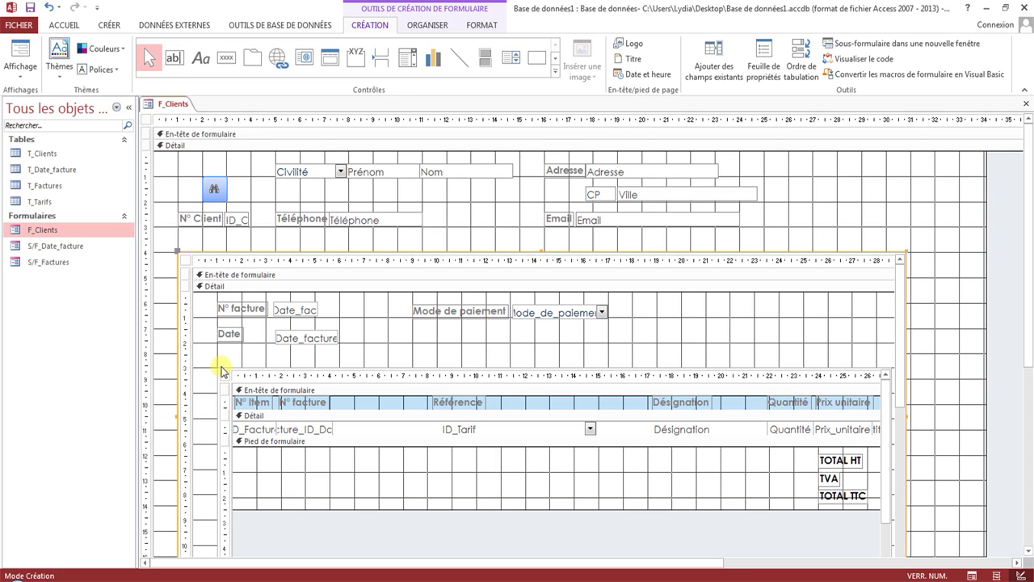
pyautogui.moveTo(225, 367); pyautogui.dragTo(205, 368)
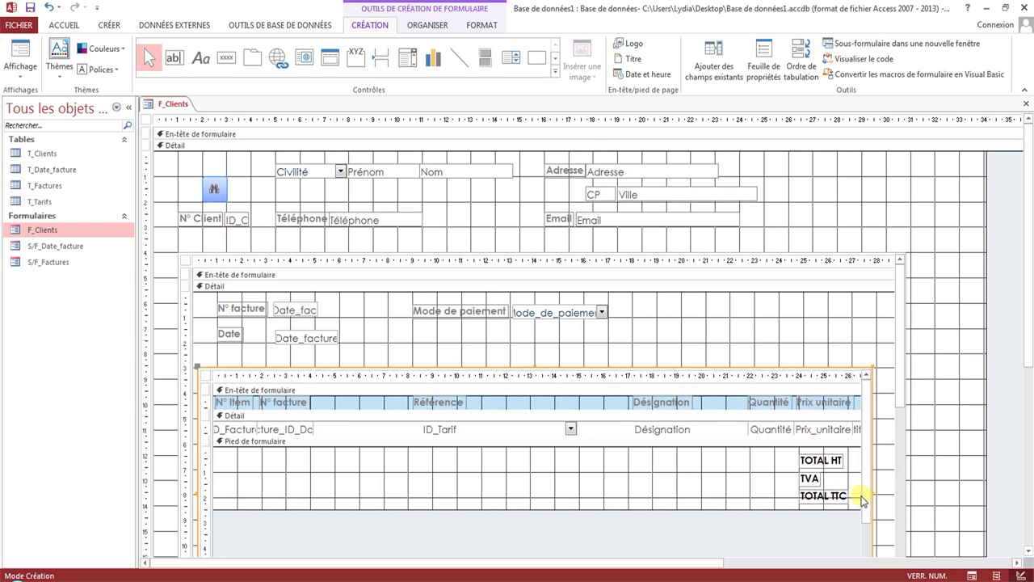
pyautogui.moveTo(873, 490); pyautogui.dragTo(894, 487)
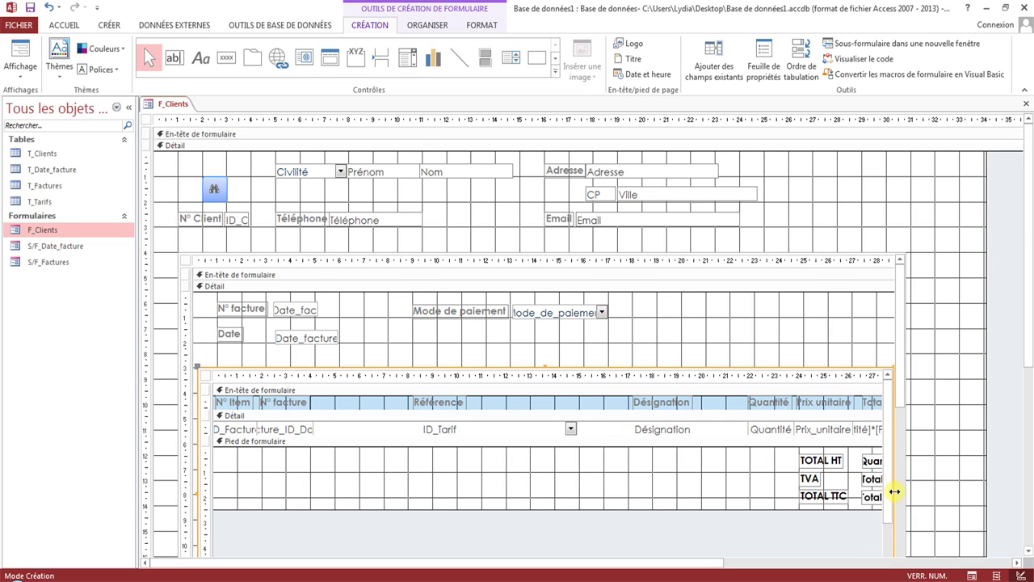
# Step: Preview the shifted invoice subform in Form view and go back to Design view
pyautogui.rightClick(180, 105)
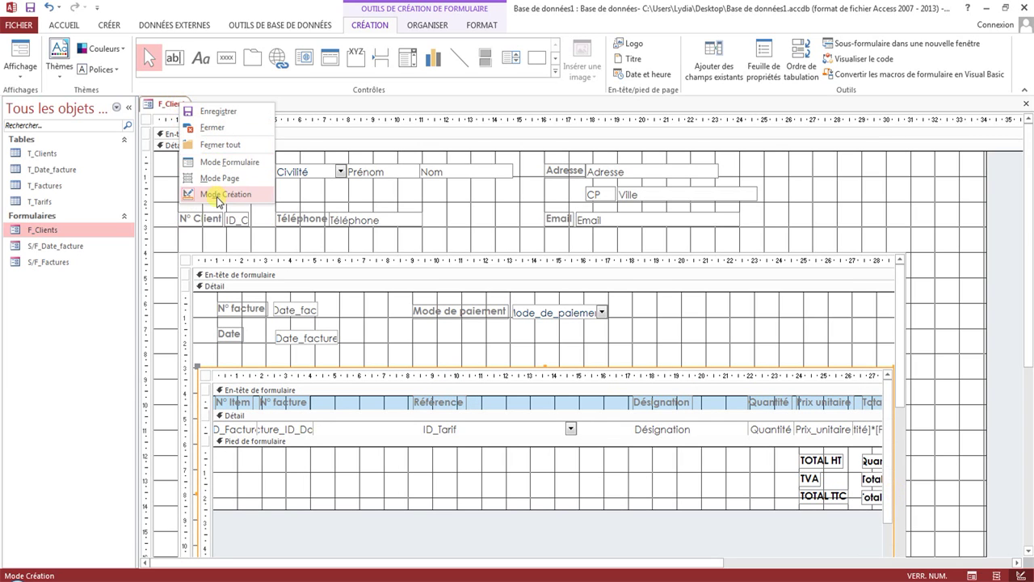
pyautogui.click(216, 162)
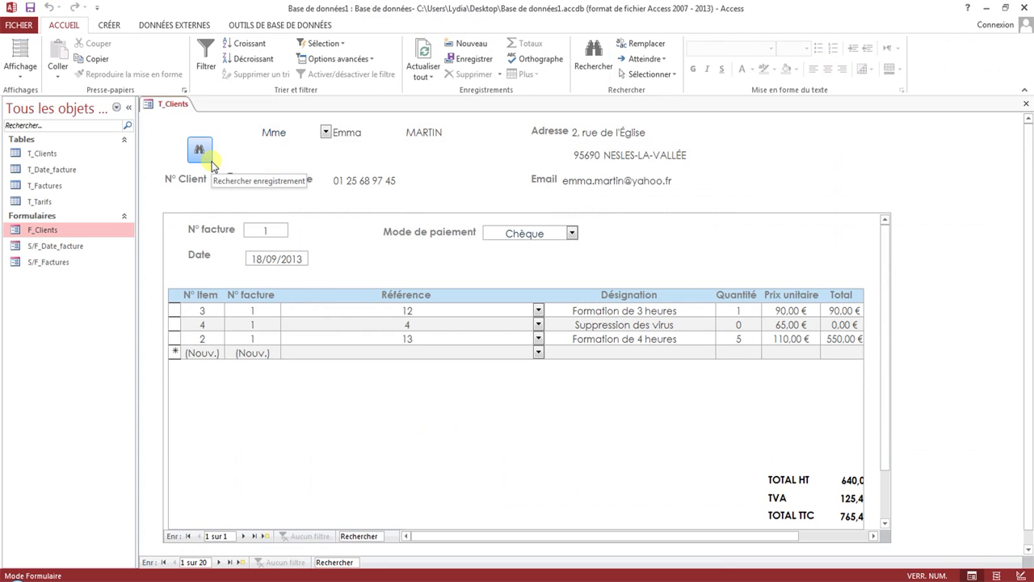
pyautogui.rightClick(176, 105)
pyautogui.click(203, 192)
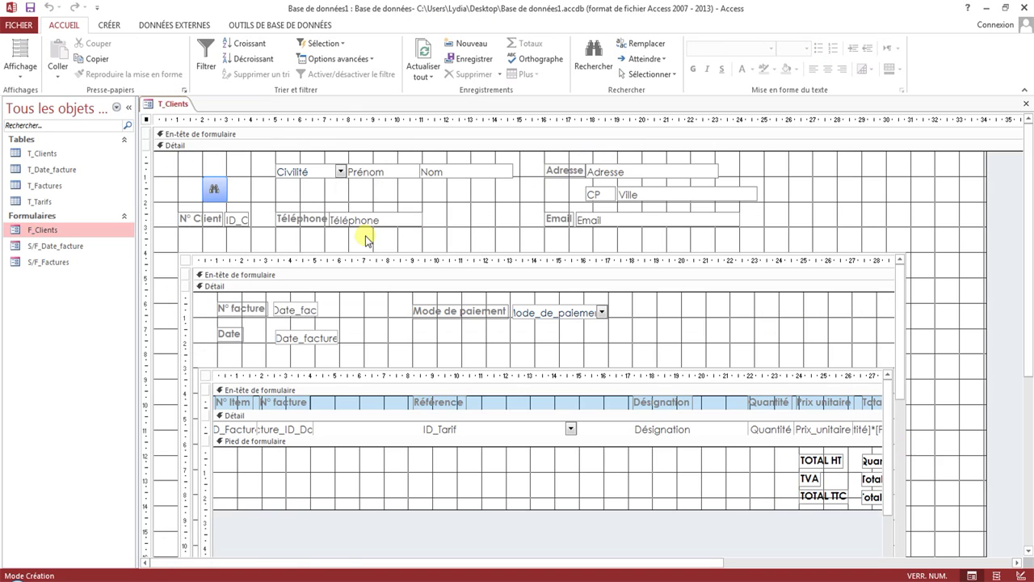
# Step: Widen the S/F_Date_facture subform to about the 33 cm ruler mark and extend S/F_Factures rightward to fit its Total column and footer totals
pyautogui.click(184, 256)
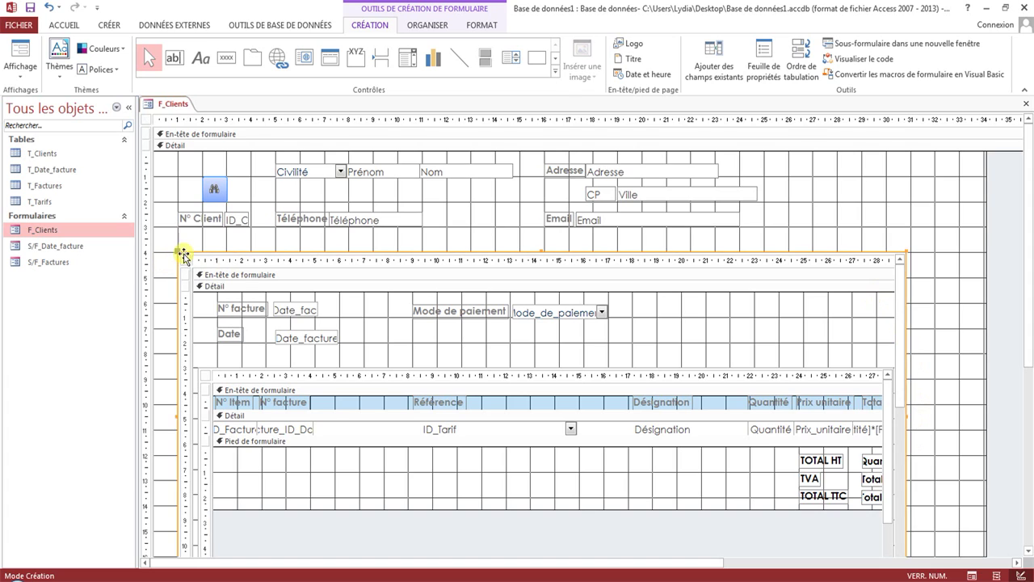
pyautogui.scroll(-3, 978, 325)
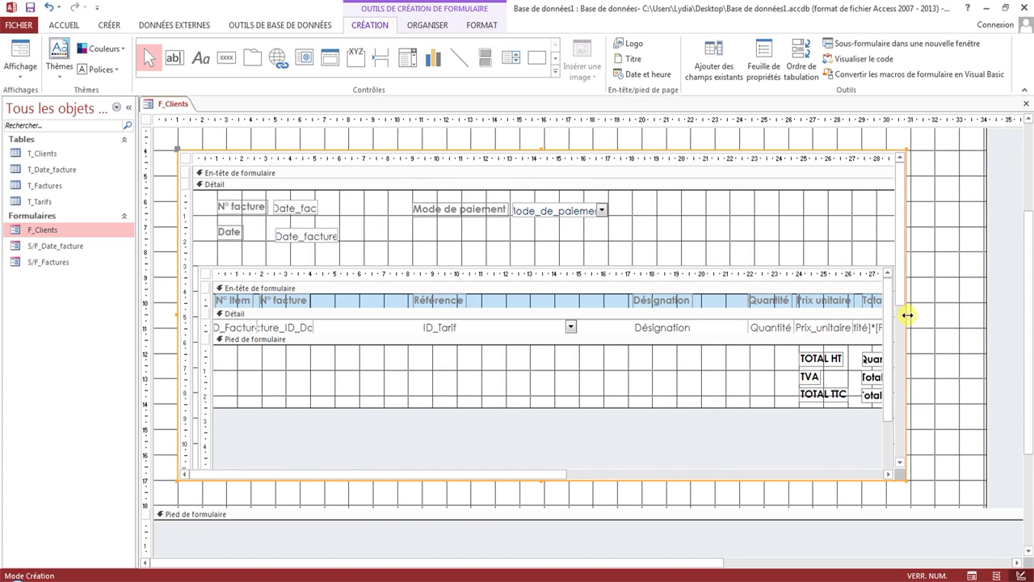
pyautogui.moveTo(908, 319); pyautogui.dragTo(958, 317)
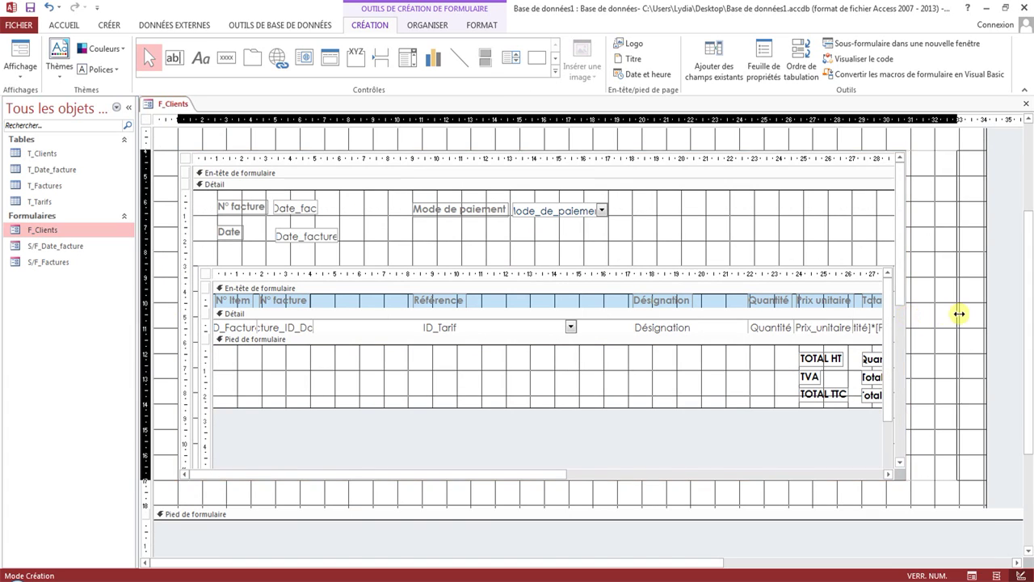
pyautogui.click(893, 408)
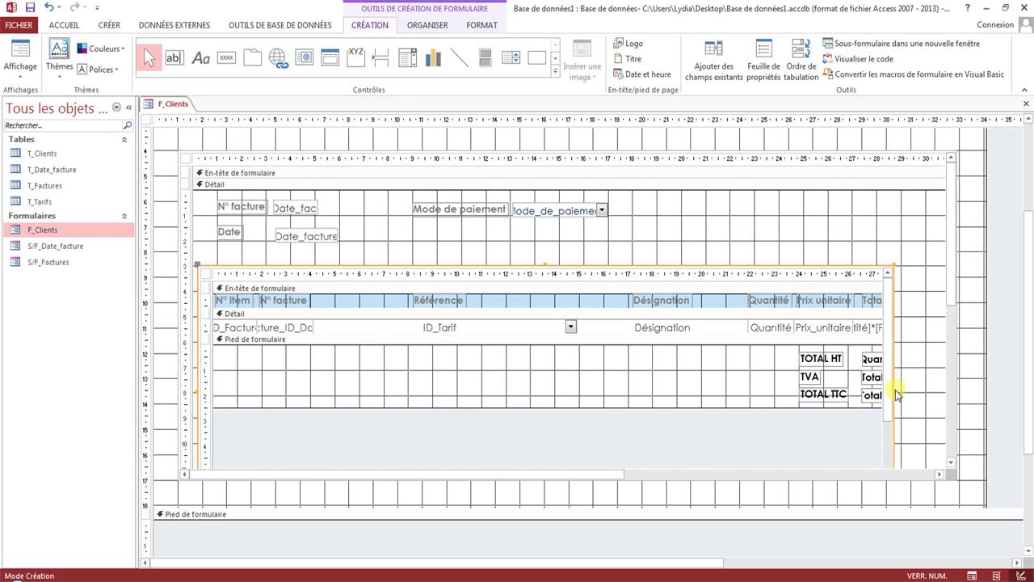
pyautogui.moveTo(895, 393); pyautogui.dragTo(908, 392)
pyautogui.moveTo(924, 391); pyautogui.dragTo(927, 392)
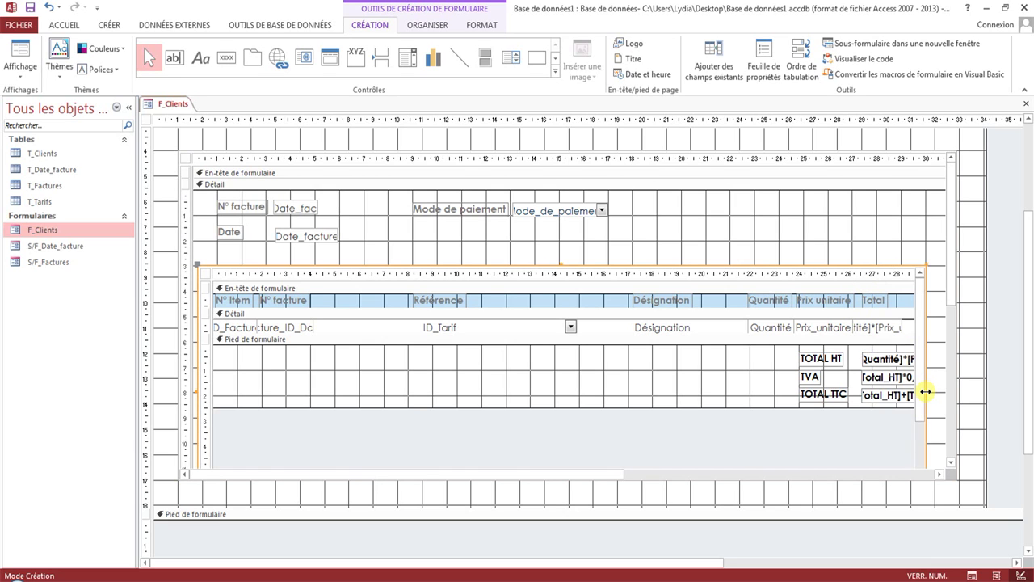
# Step: Check in Form view that the widened subforms show the complete totals, and reopen Design view
pyautogui.rightClick(174, 105)
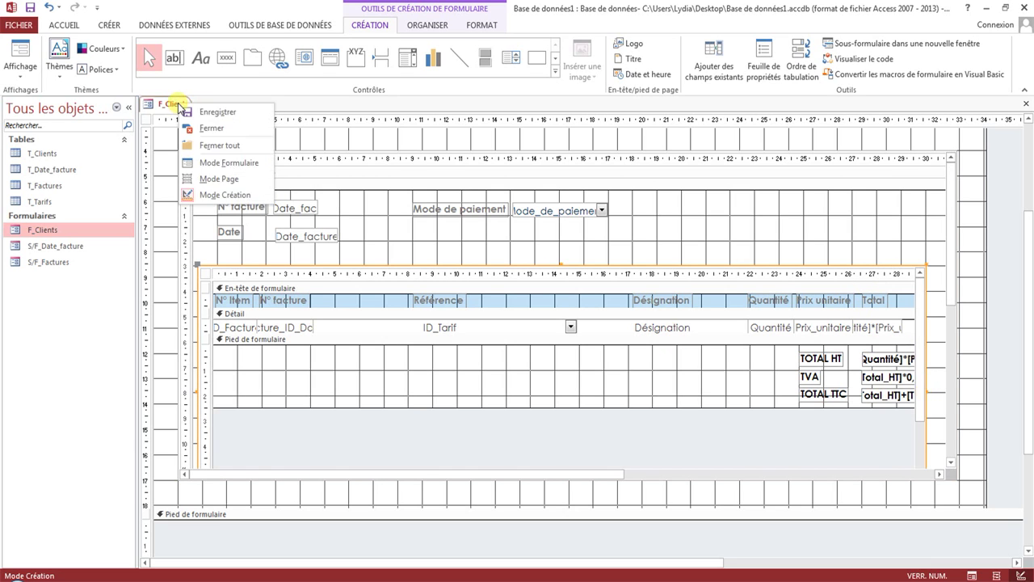
pyautogui.click(215, 166)
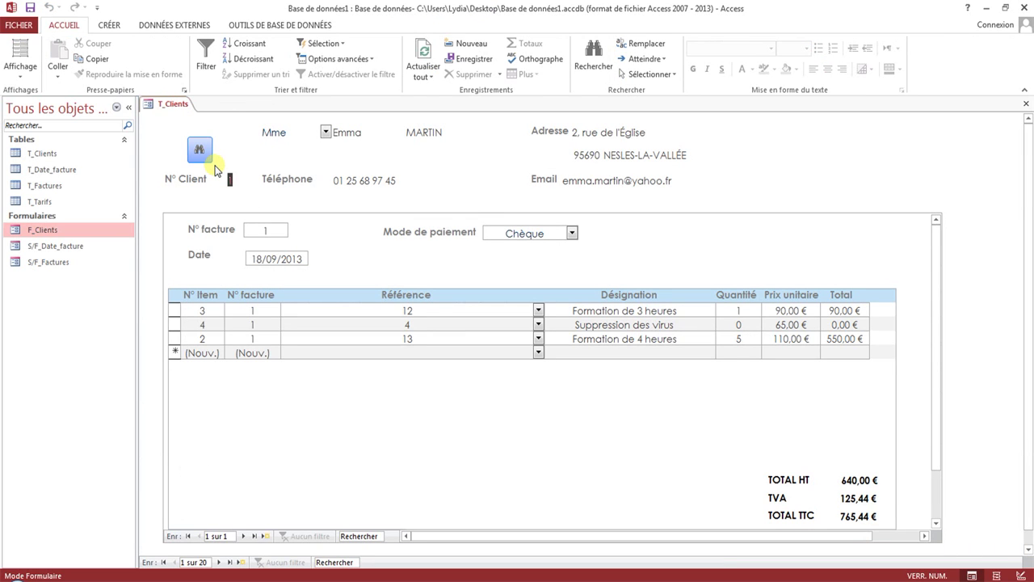
pyautogui.rightClick(176, 107)
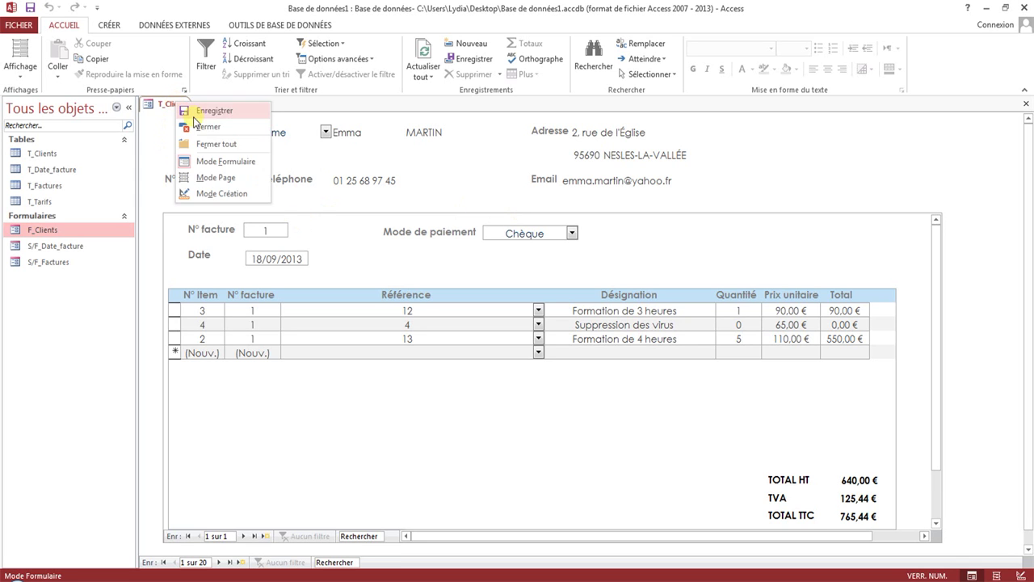
pyautogui.click(209, 197)
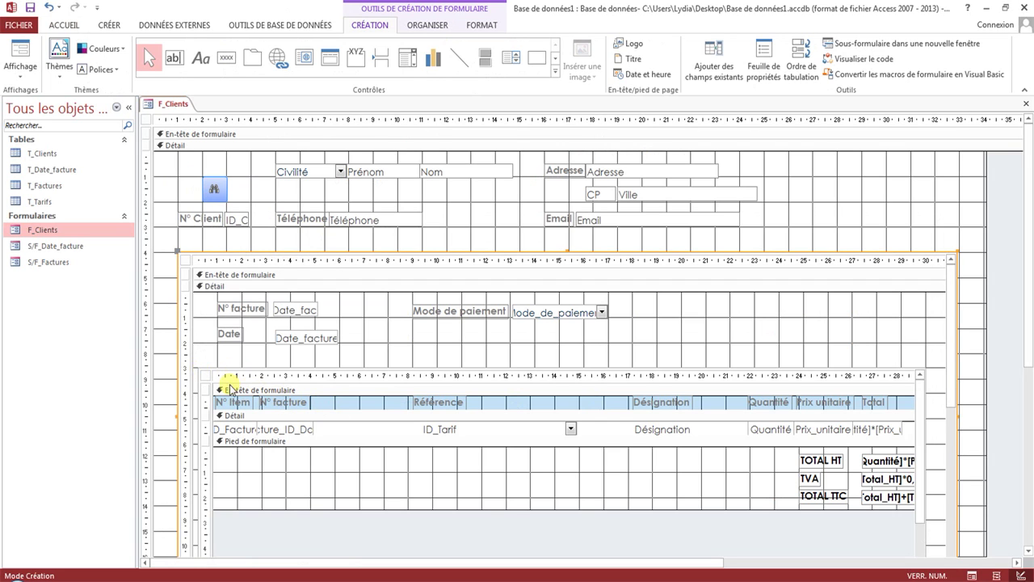
# Step: Shorten the S/F_Factures subform by raising its lower edge about 1.6 cm
pyautogui.scroll(-3, 428, 388)
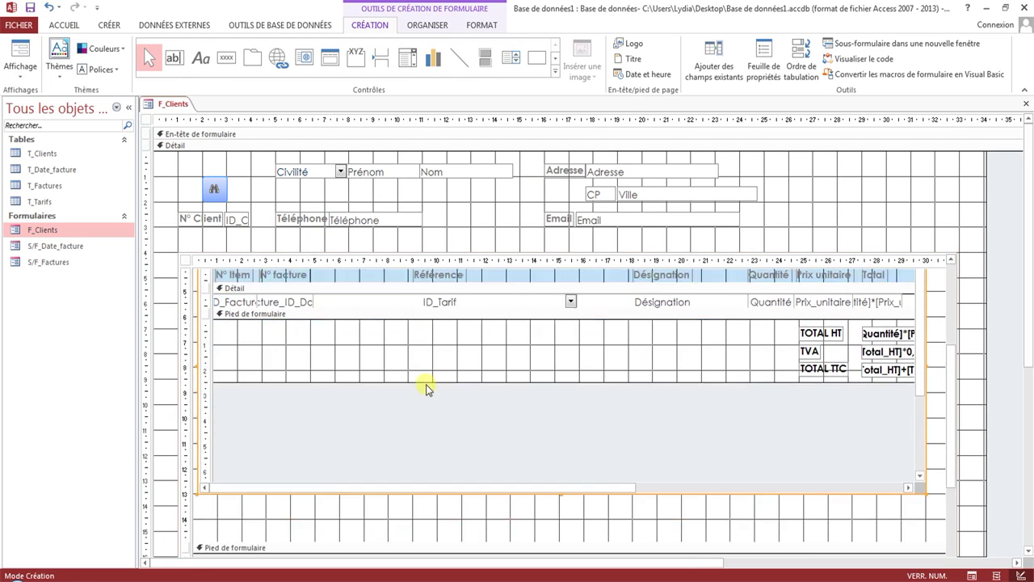
pyautogui.scroll(-1, 427, 390)
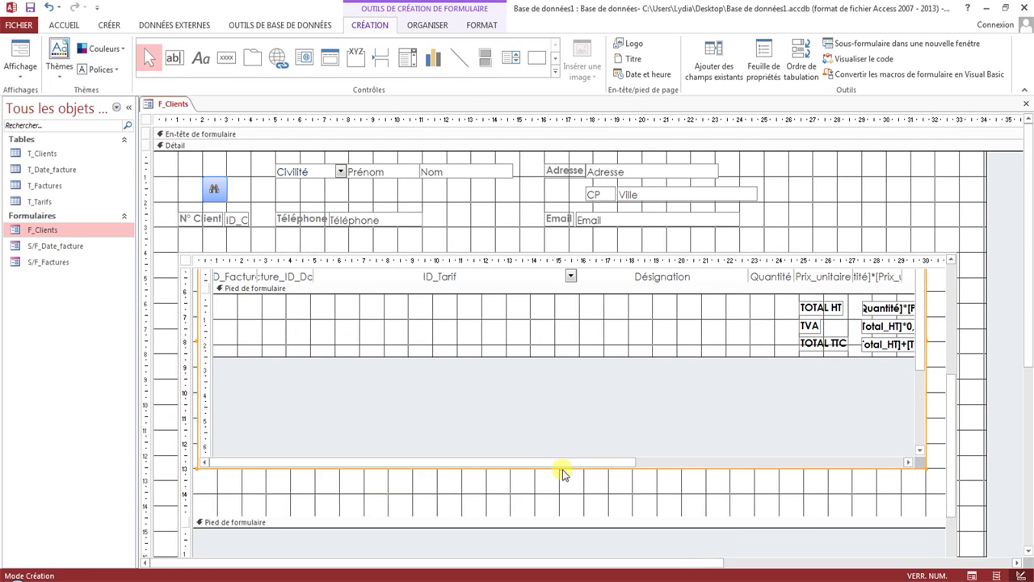
pyautogui.moveTo(562, 469); pyautogui.dragTo(554, 425)
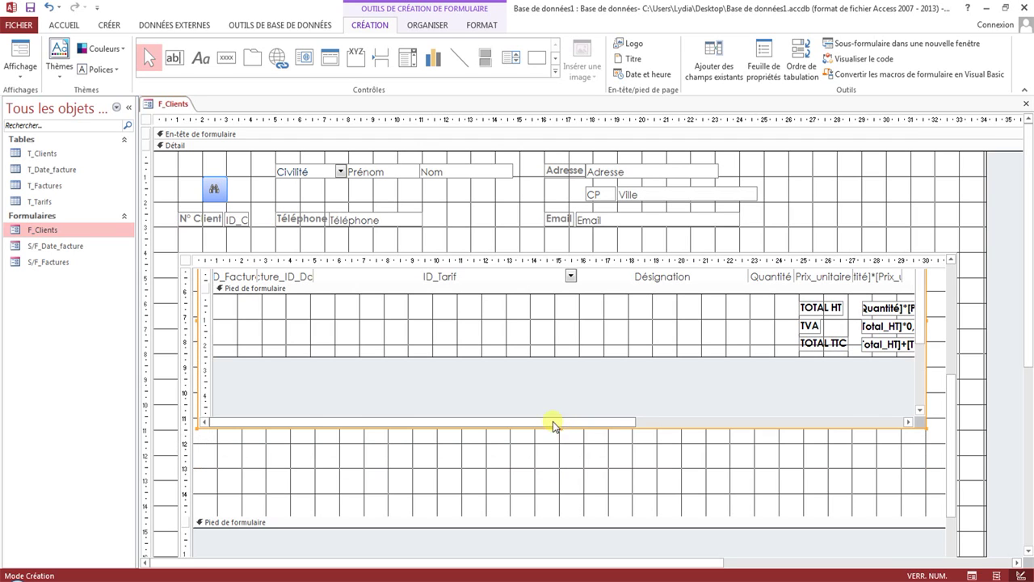
# Step: Check the shortened S/F_Factures subform in Form view and go back to Design view
pyautogui.rightClick(171, 104)
pyautogui.click(206, 162)
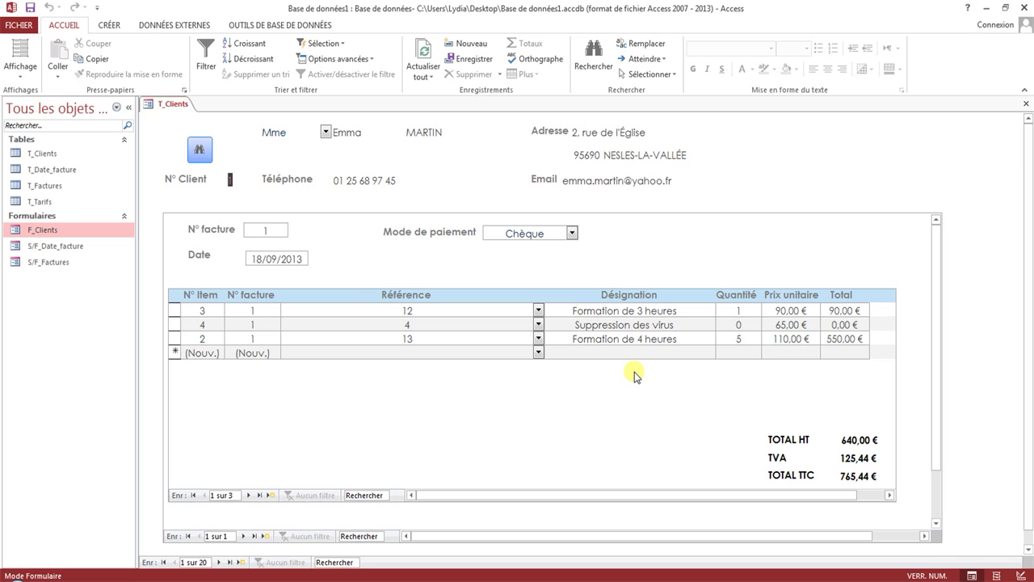
pyautogui.rightClick(162, 105)
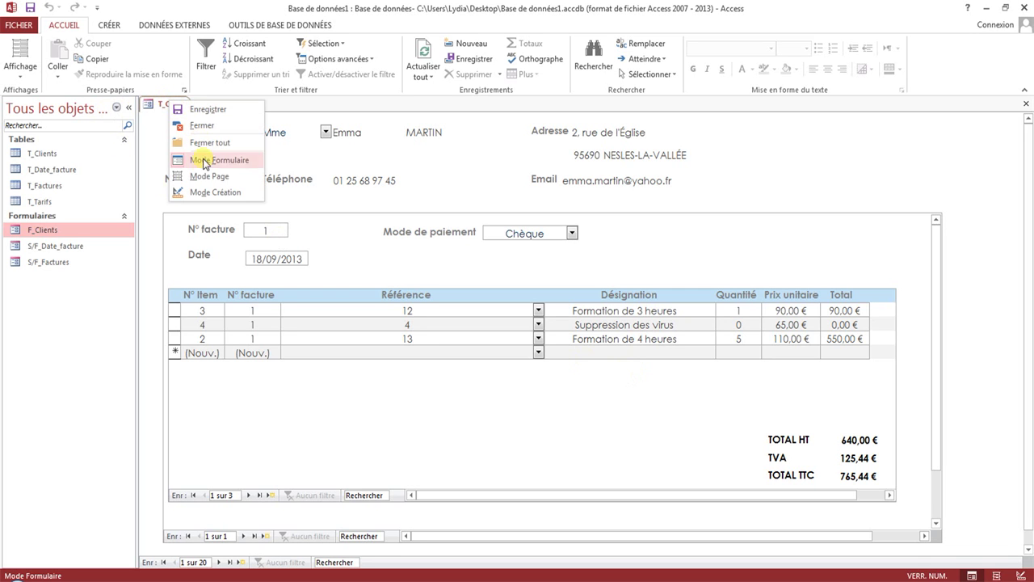
pyautogui.click(203, 194)
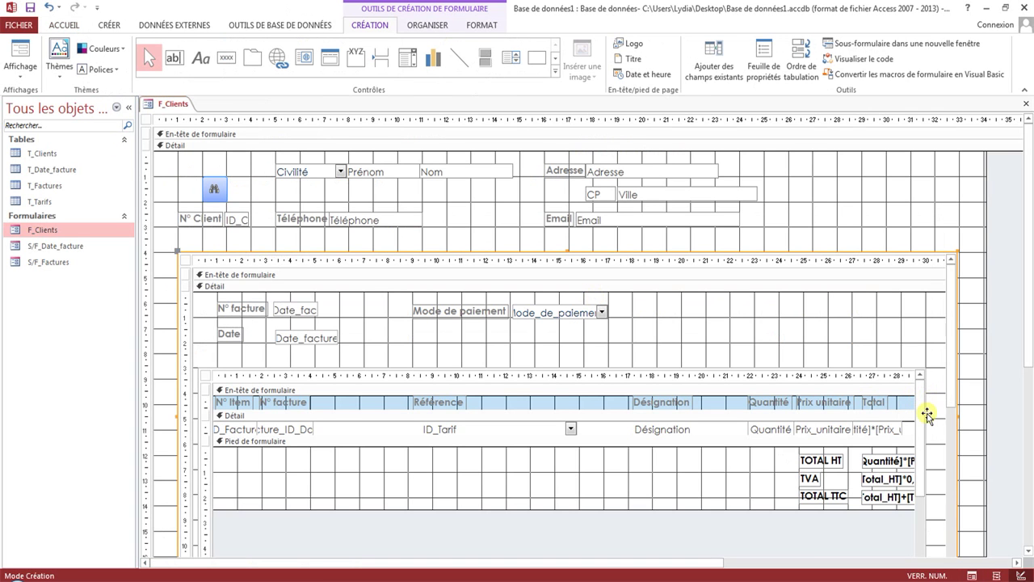
# Step: Widen the S/F_Date_facture subform by about 0.6 cm and S/F_Factures by about 0.7 cm by extending their right edges
pyautogui.scroll(-3, 945, 413)
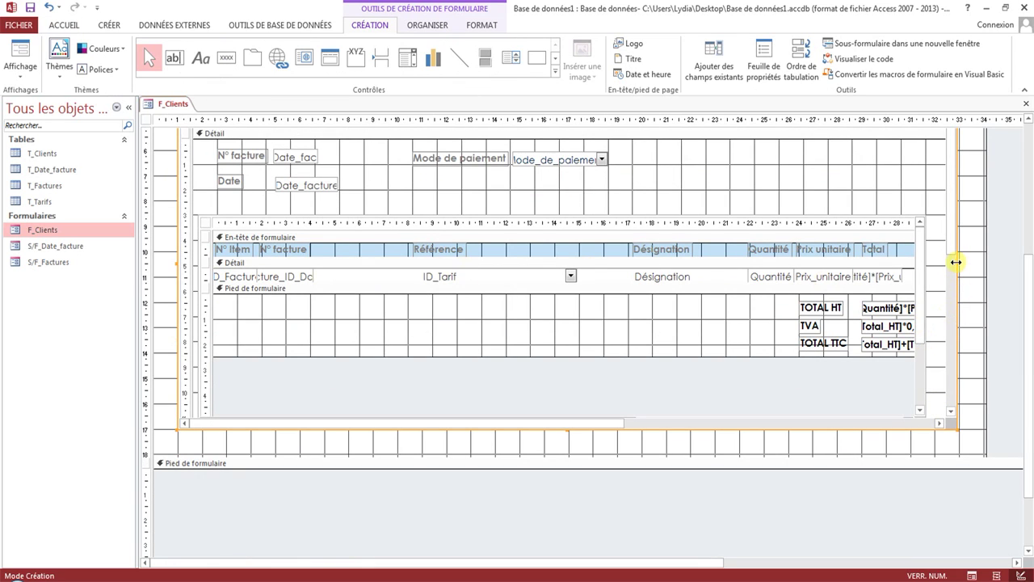
pyautogui.moveTo(958, 264); pyautogui.dragTo(972, 264)
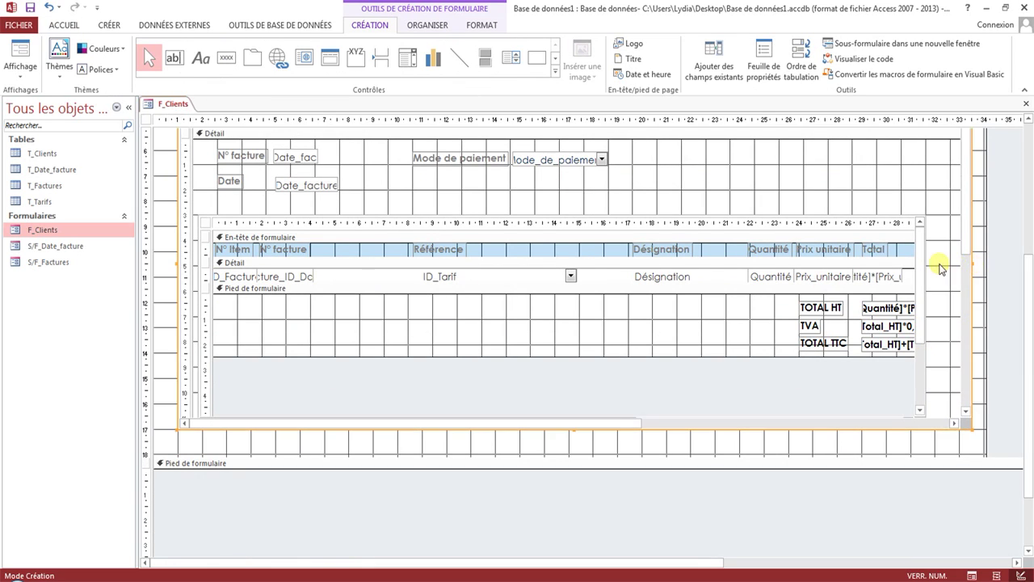
pyautogui.click(895, 226)
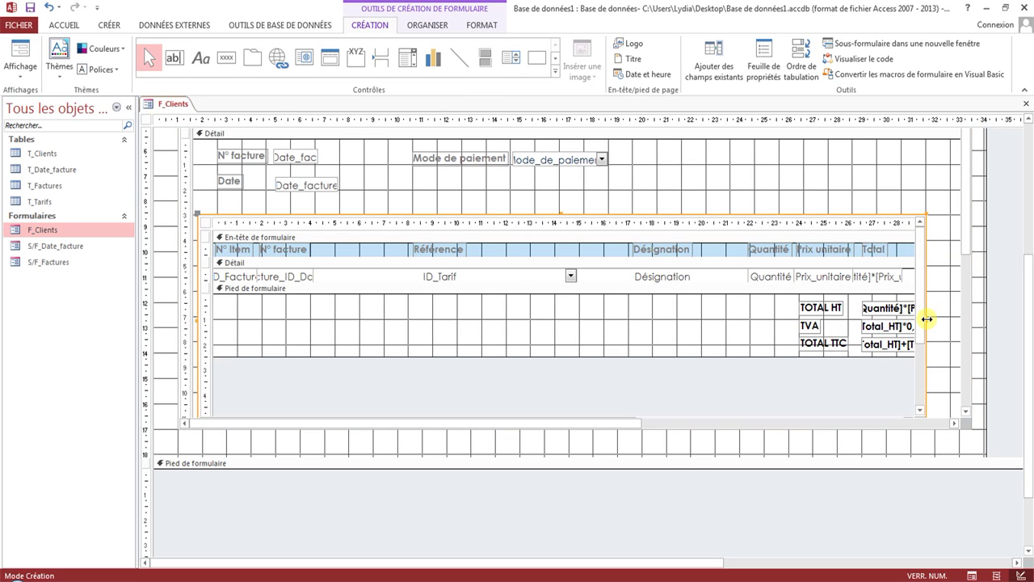
pyautogui.moveTo(927, 319); pyautogui.dragTo(945, 320)
# Step: Check the layout of the widened invoice subforms in Form view
pyautogui.rightClick(167, 103)
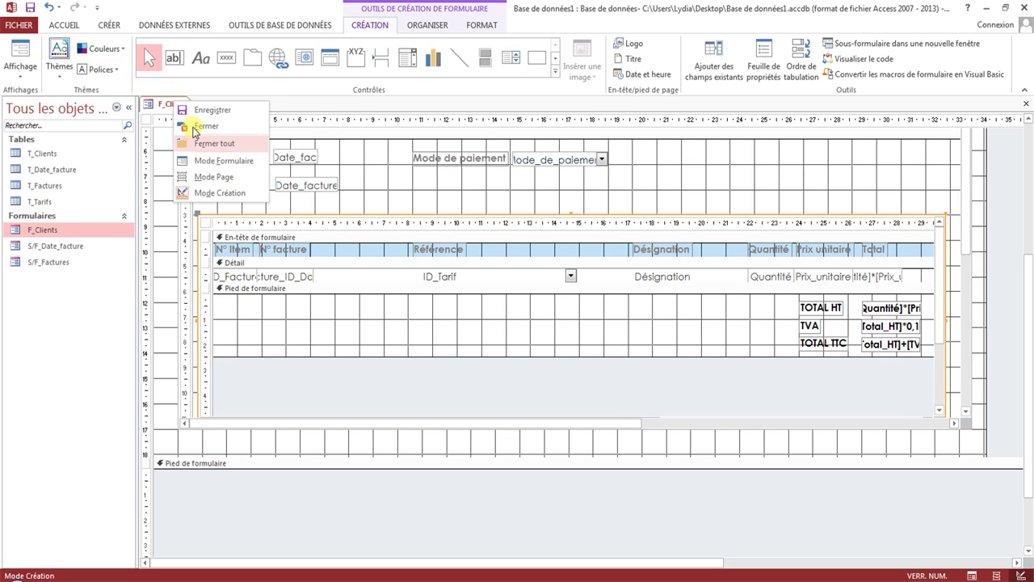
pyautogui.click(212, 160)
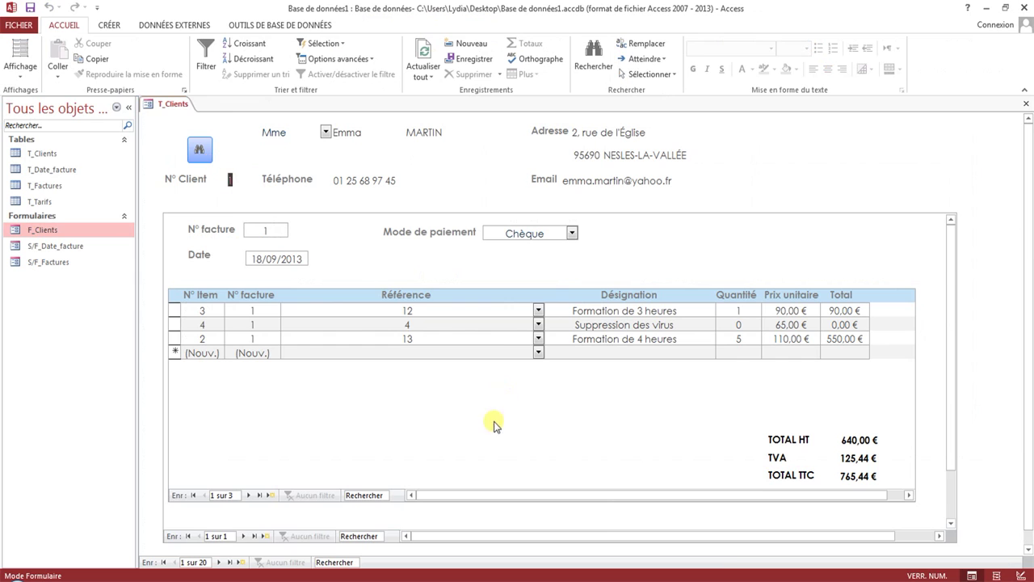
pyautogui.moveTo(499, 496); pyautogui.dragTo(431, 460)
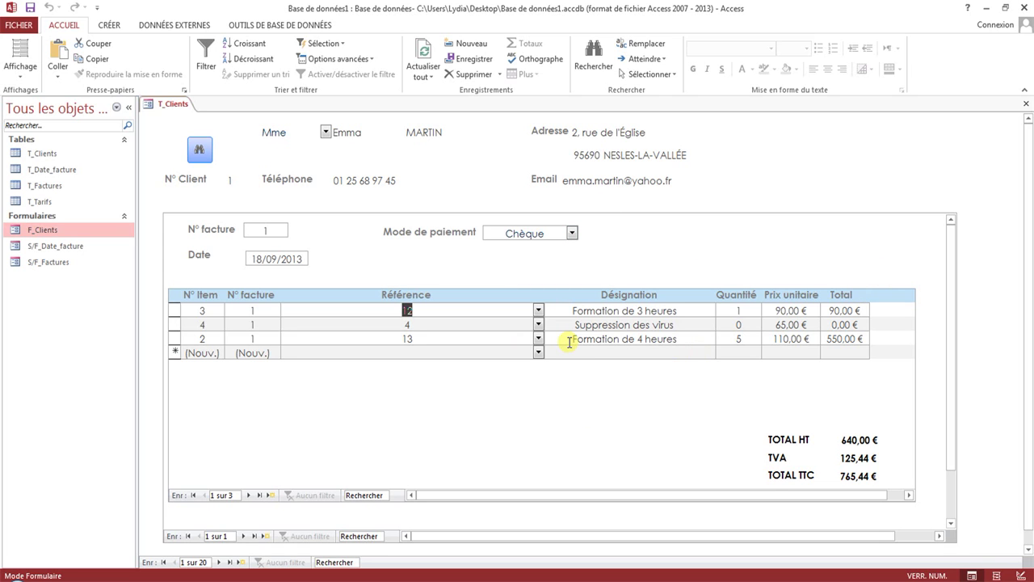
# Step: Close the form, saving the changes to F_Clients and S/F_Date_facture, and reopen F_Clients
pyautogui.rightClick(172, 104)
pyautogui.click(182, 129)
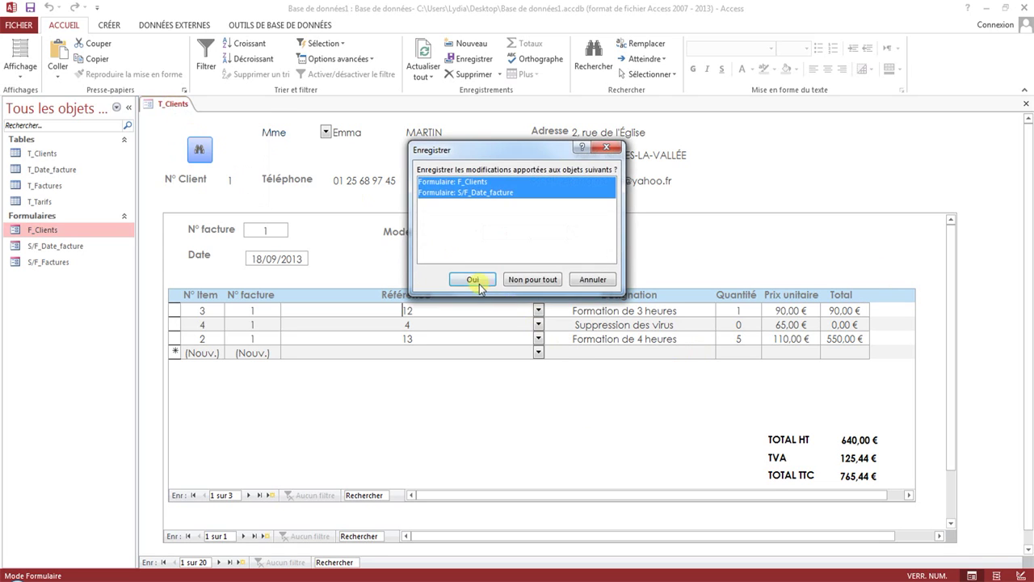
pyautogui.click(477, 283)
pyautogui.doubleClick(45, 231)
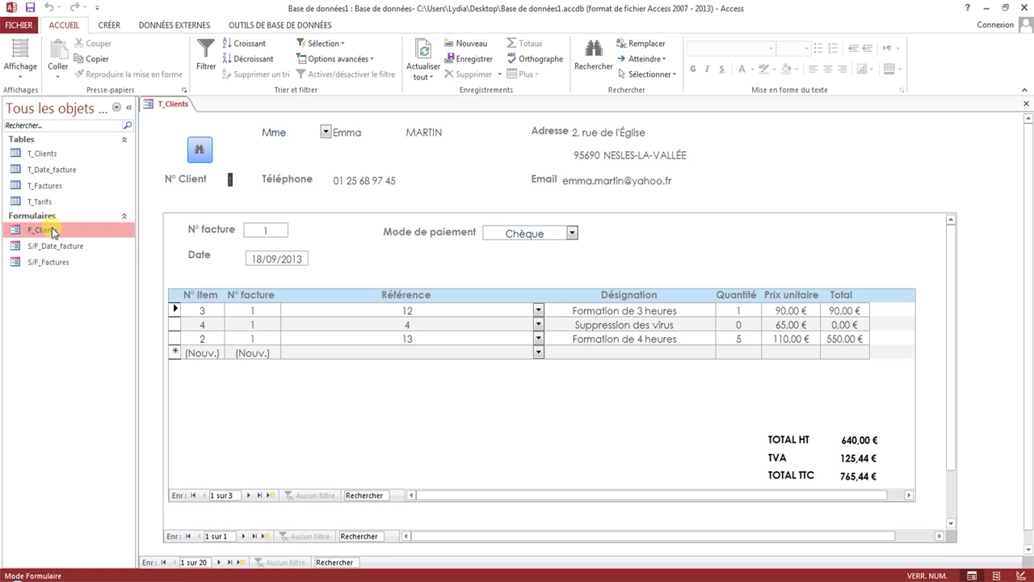
# Step: Add reference 7, Frais de déplacement, as a new item on invoice 1 and browse back and forth through its item records
pyautogui.click(539, 352)
pyautogui.click(410, 203)
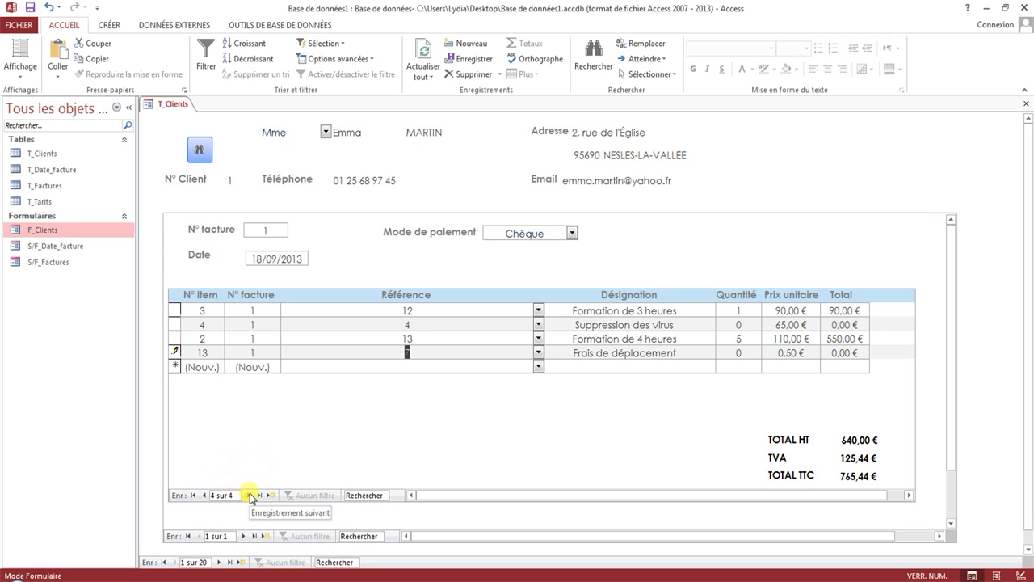
pyautogui.click(203, 496)
pyautogui.click(204, 496)
pyautogui.click(203, 496)
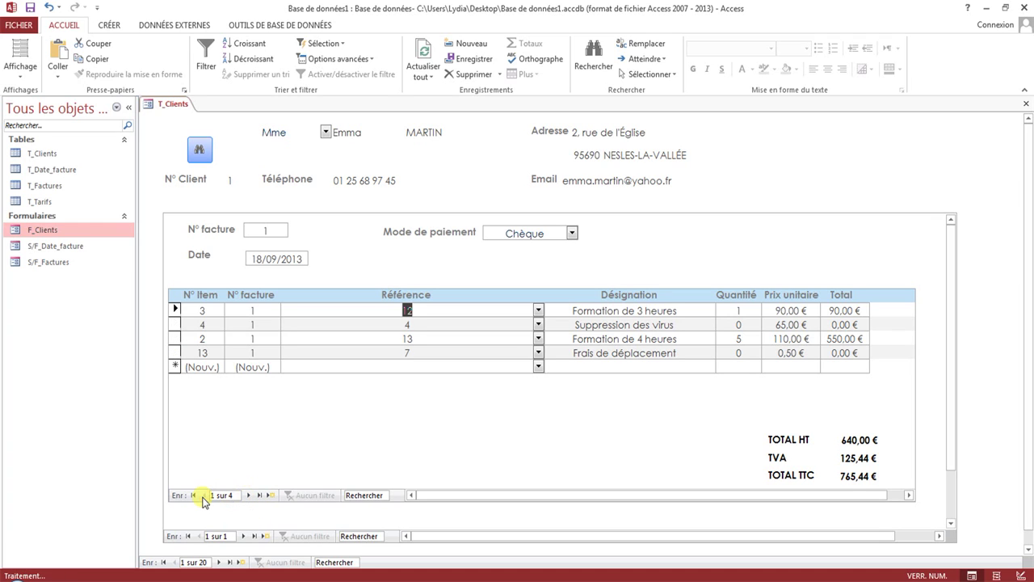
pyautogui.click(249, 496)
pyautogui.click(248, 497)
pyautogui.click(248, 496)
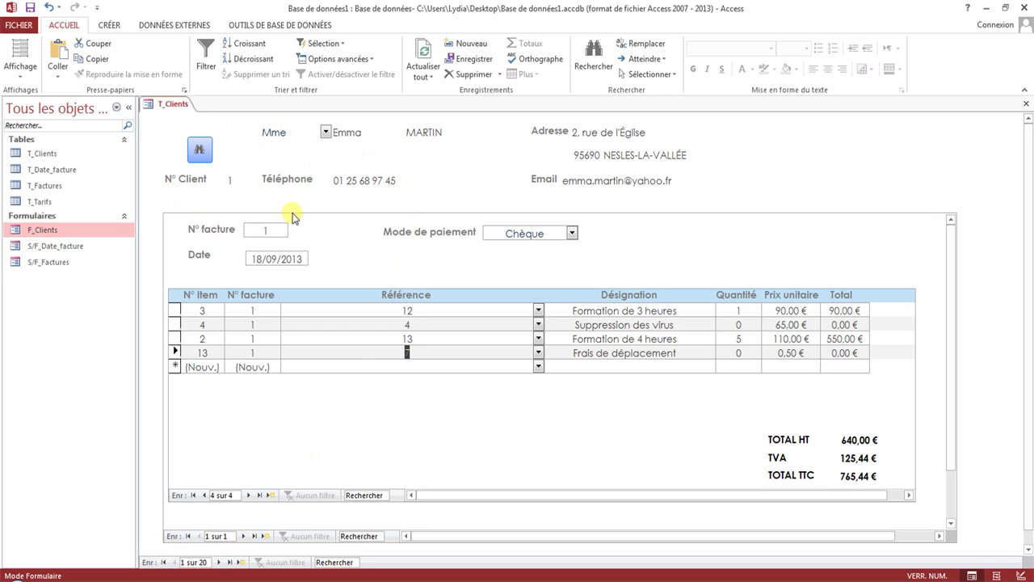
# Step: Create a second invoice for client 1, dated 19/09/2013, with Chèque as the payment mode
pyautogui.click(244, 536)
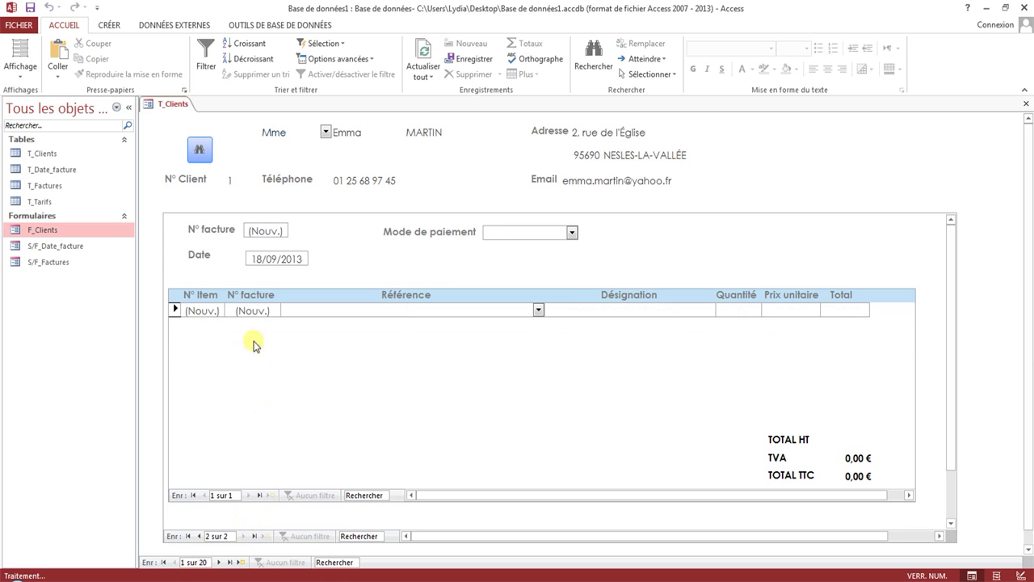
pyautogui.click(254, 259)
pyautogui.write('19')
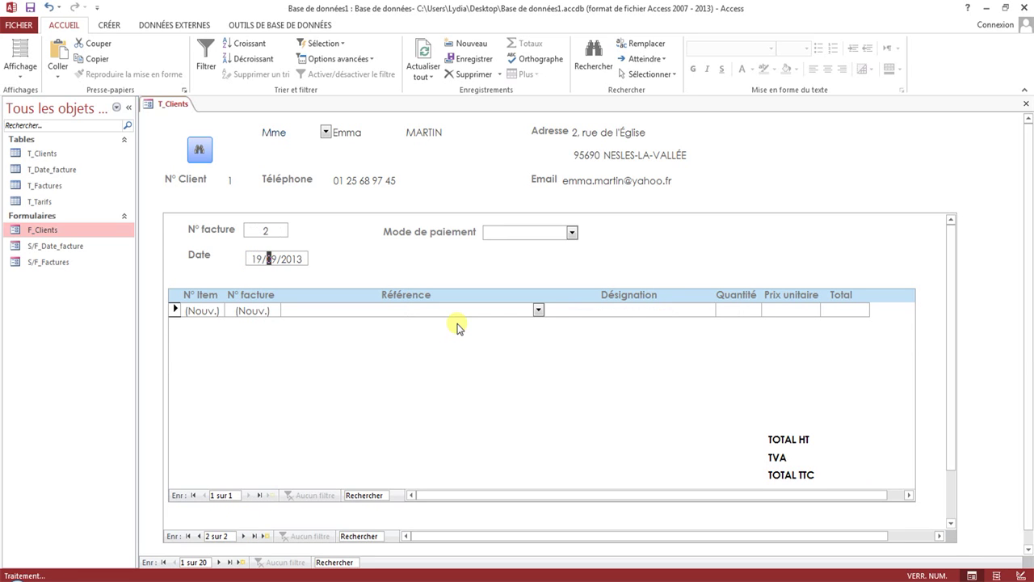
pyautogui.click(572, 233)
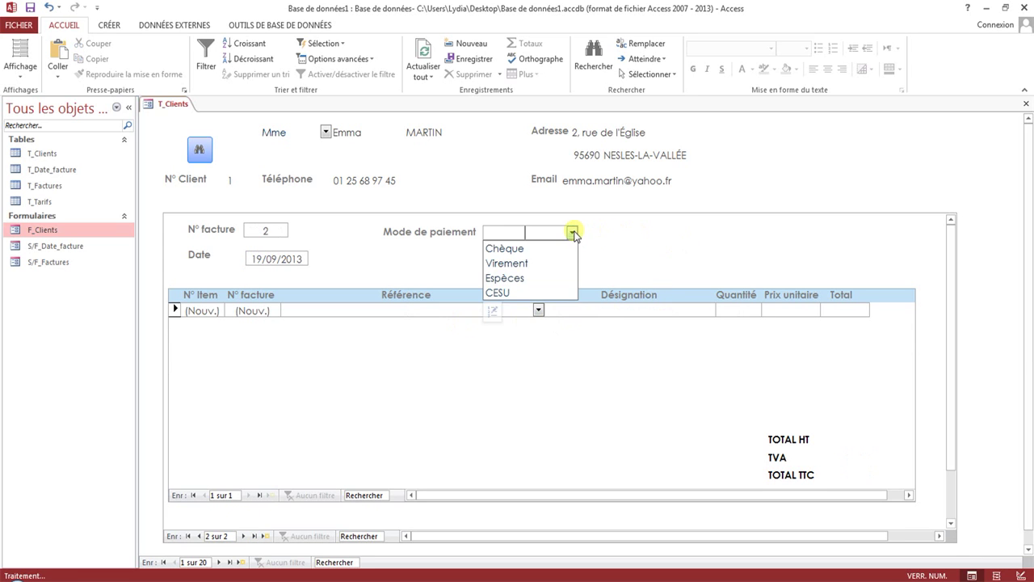
pyautogui.click(558, 248)
# Step: Add reference 3, Diagnostic, with quantity 1 to the new invoice and commit the row to update the totals
pyautogui.click(539, 309)
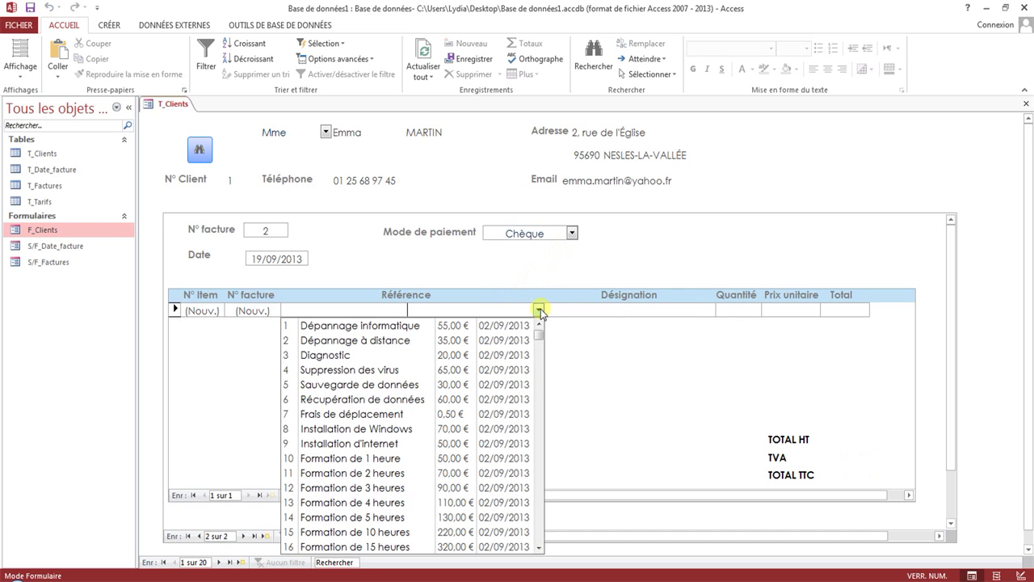
pyautogui.click(521, 355)
pyautogui.moveTo(736, 310); pyautogui.dragTo(754, 310)
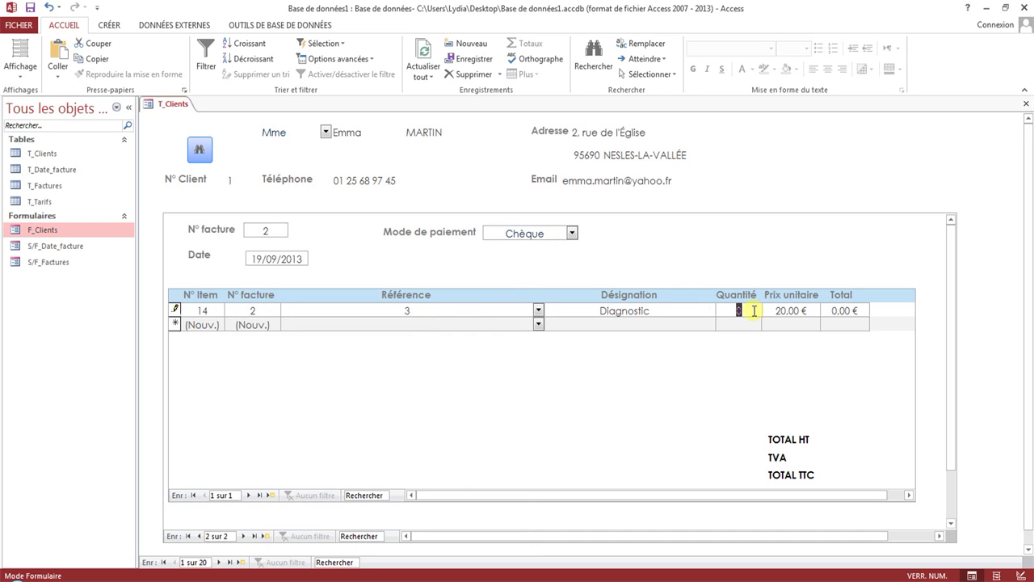
pyautogui.write('1')
pyautogui.click(783, 311)
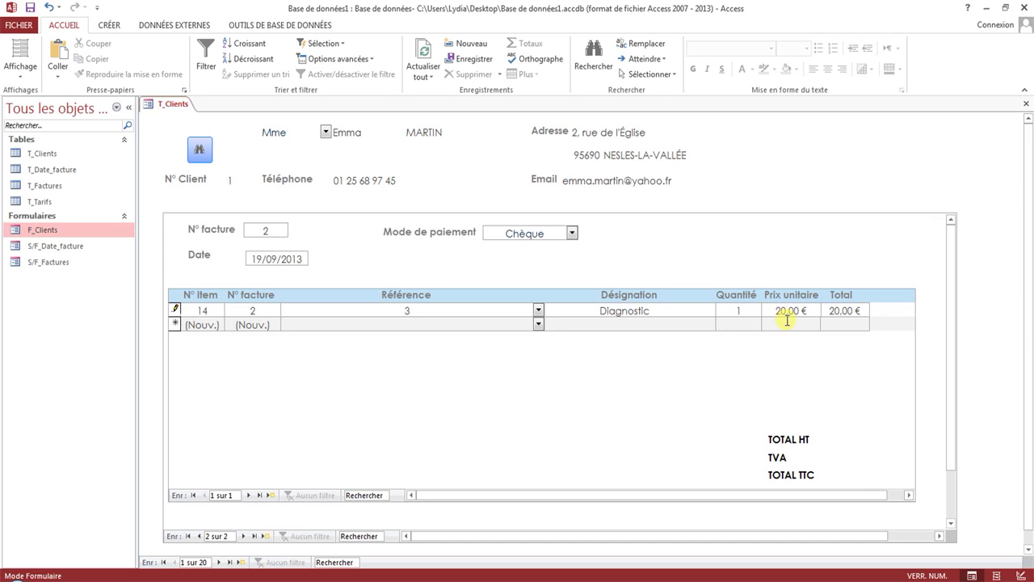
pyautogui.click(785, 322)
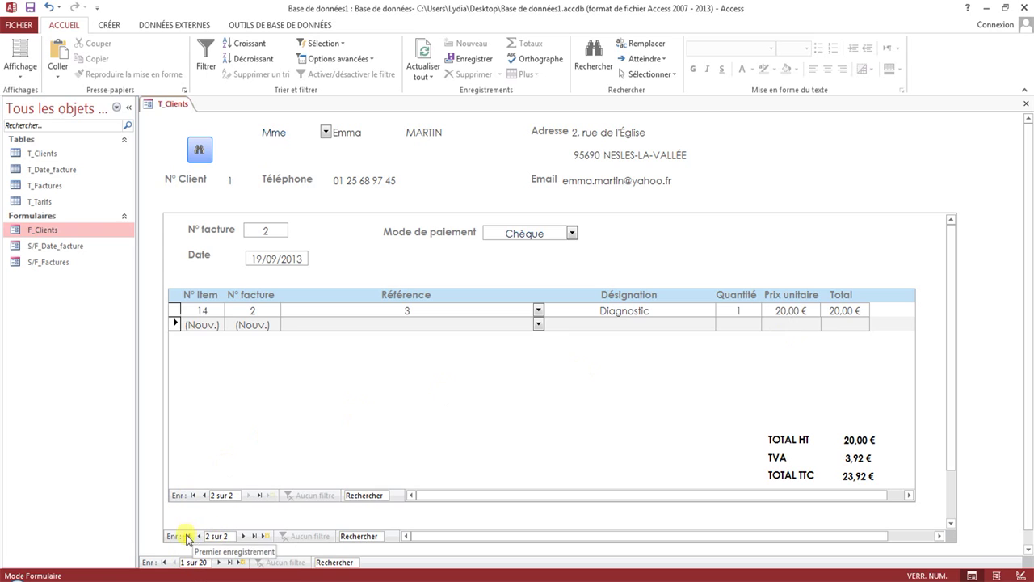
# Step: Return to the client's first invoice and browse the client records forward to client 5
pyautogui.click(198, 535)
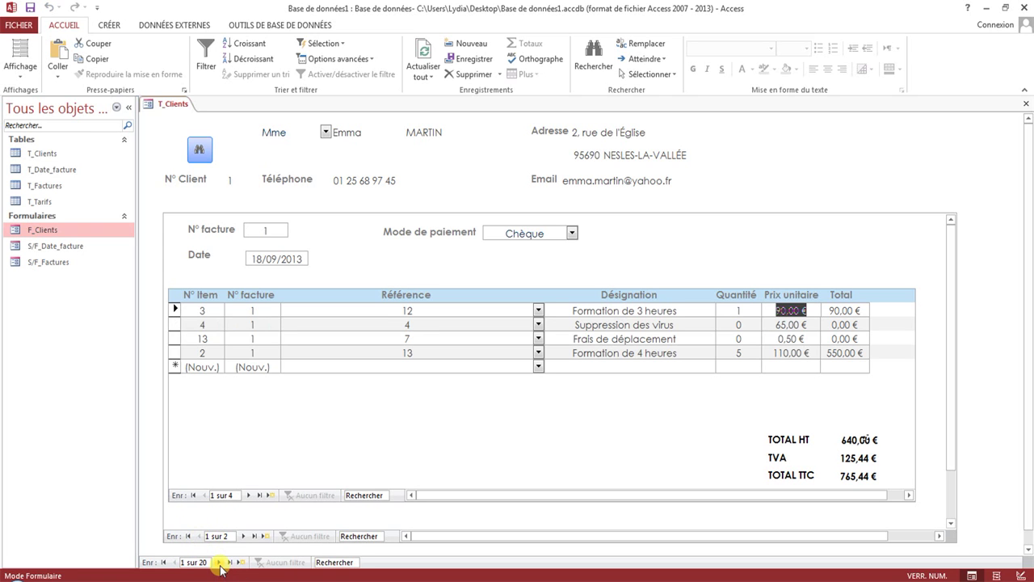
pyautogui.click(219, 562)
pyautogui.click(219, 561)
pyautogui.click(219, 562)
pyautogui.click(219, 562)
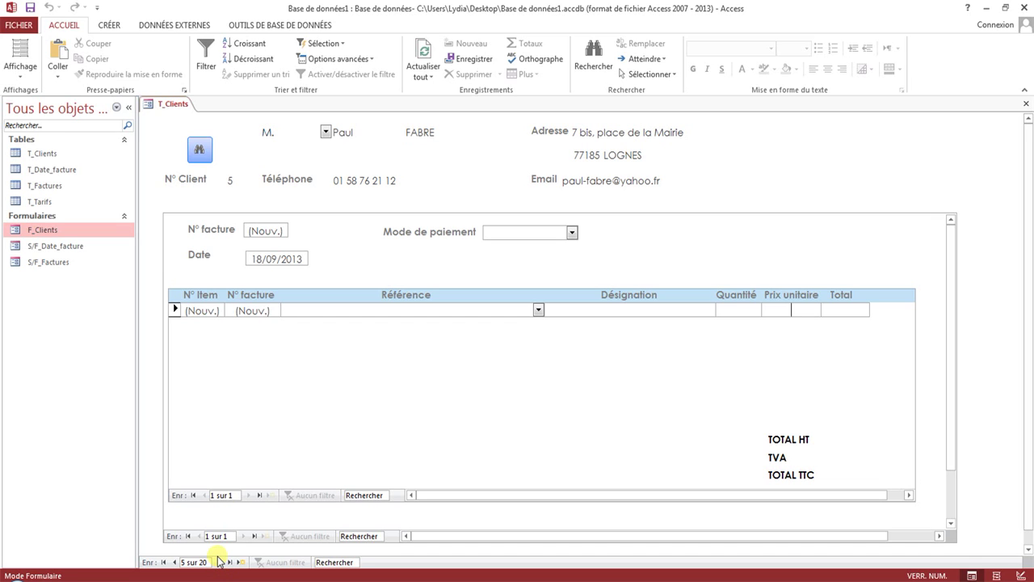
# Step: Go back to client 1 and browse its invoice items and second invoice
pyautogui.rightClick(166, 104)
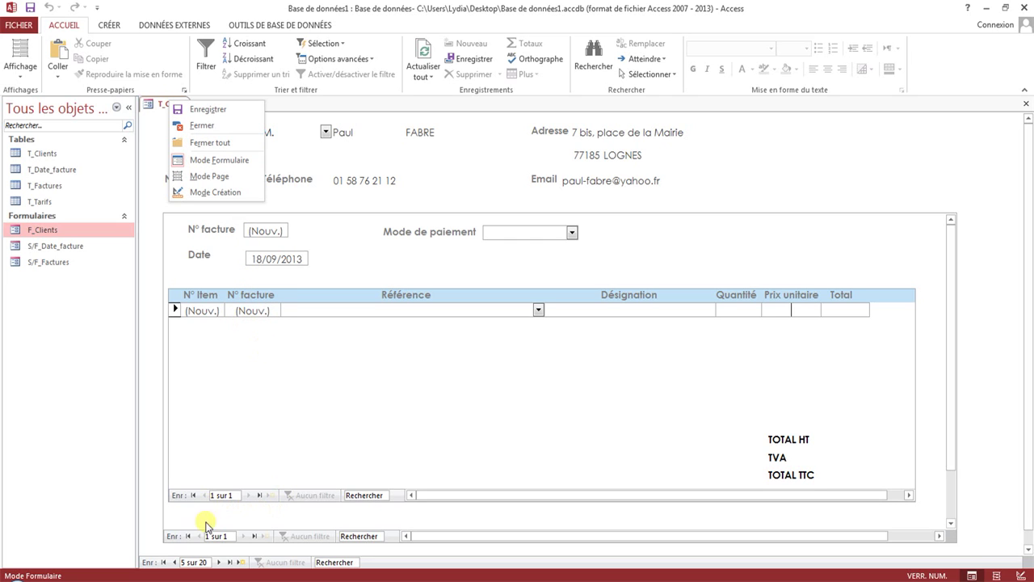
pyautogui.click(174, 563)
pyautogui.click(173, 563)
pyautogui.click(174, 563)
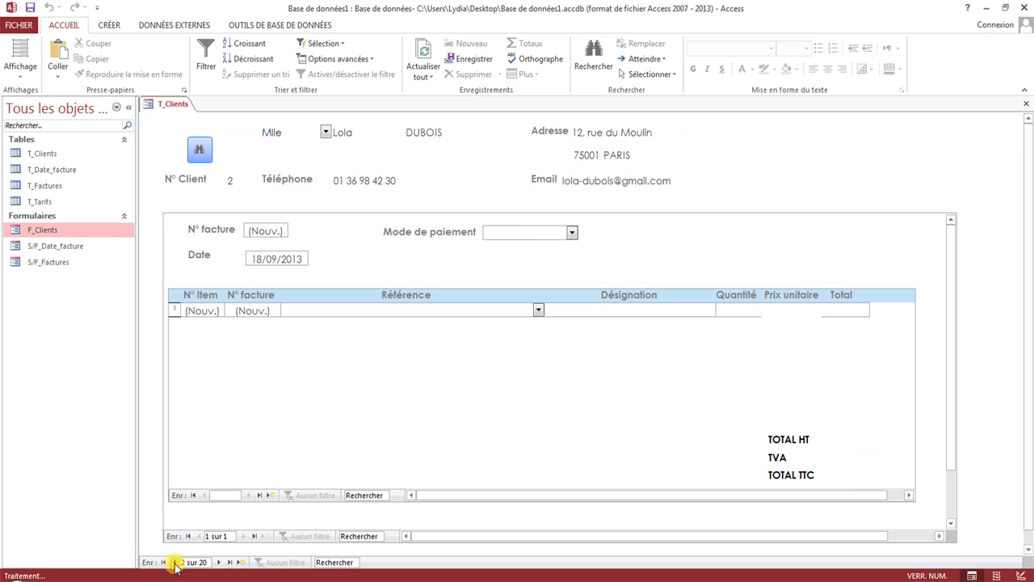
pyautogui.click(174, 563)
pyautogui.click(248, 495)
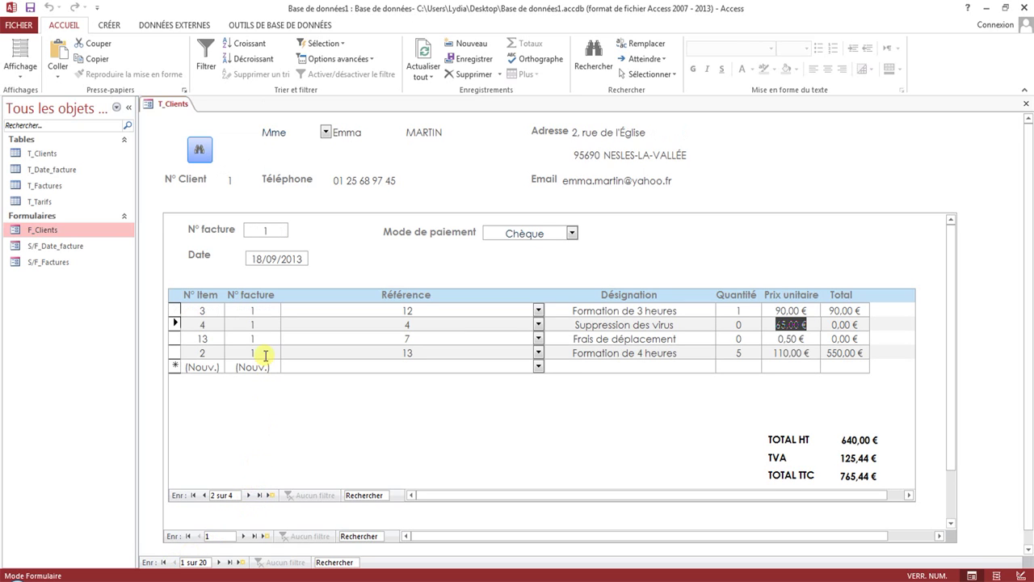
pyautogui.click(244, 536)
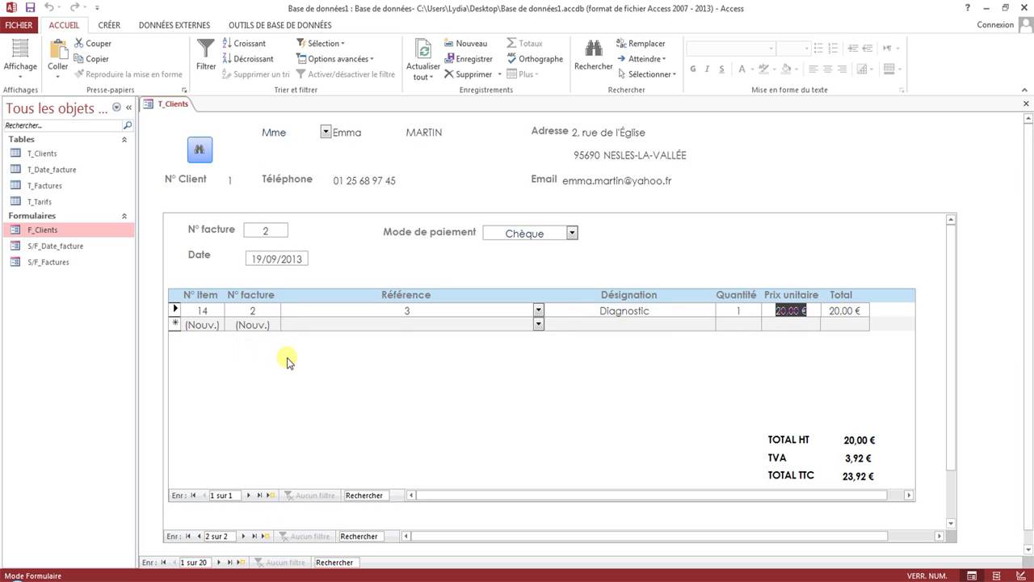
# Step: In Design view, delete the N° facture header label and its bound text box from the S/F_Factures subform
pyautogui.rightClick(171, 105)
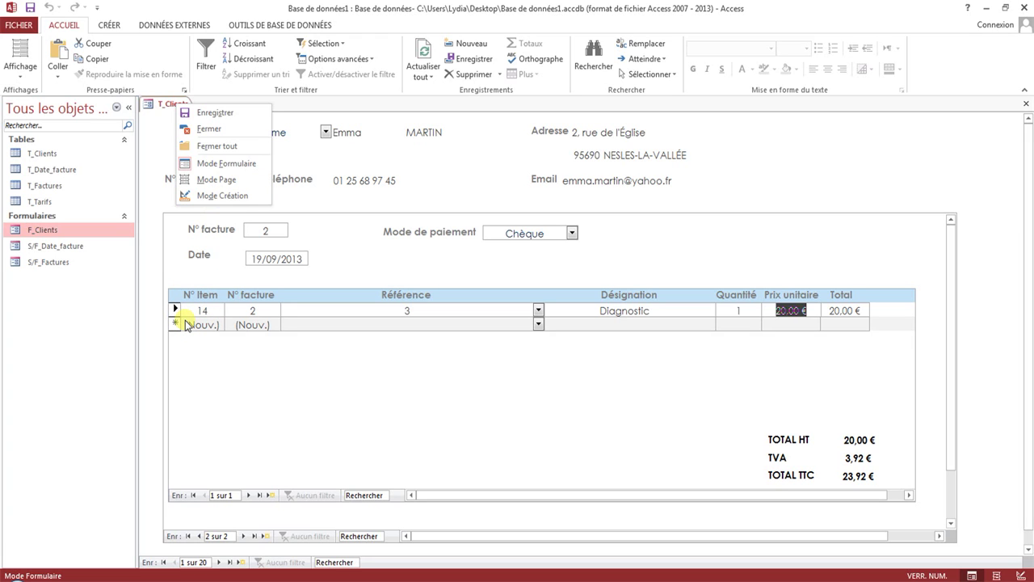
pyautogui.click(236, 198)
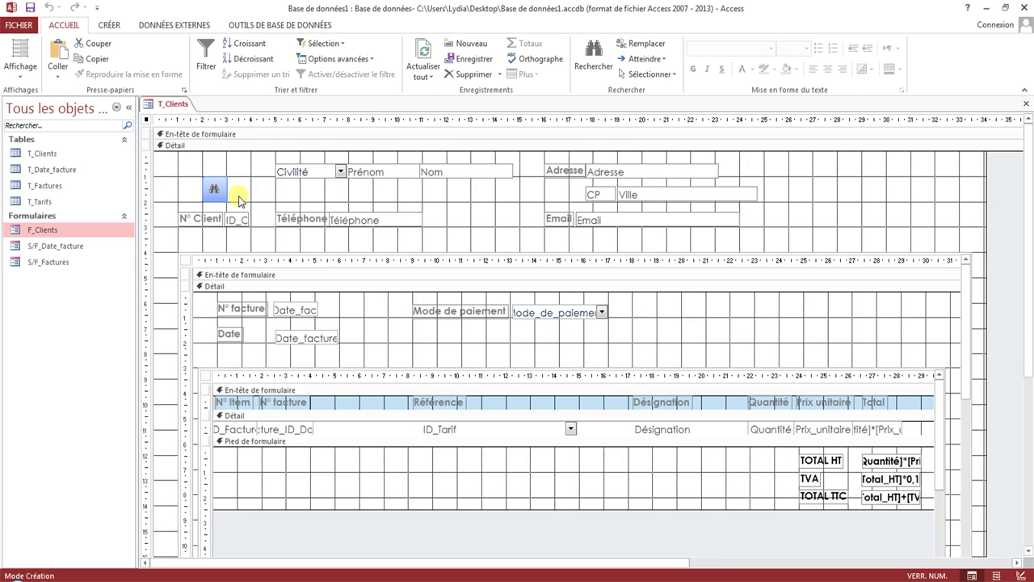
pyautogui.click(285, 401)
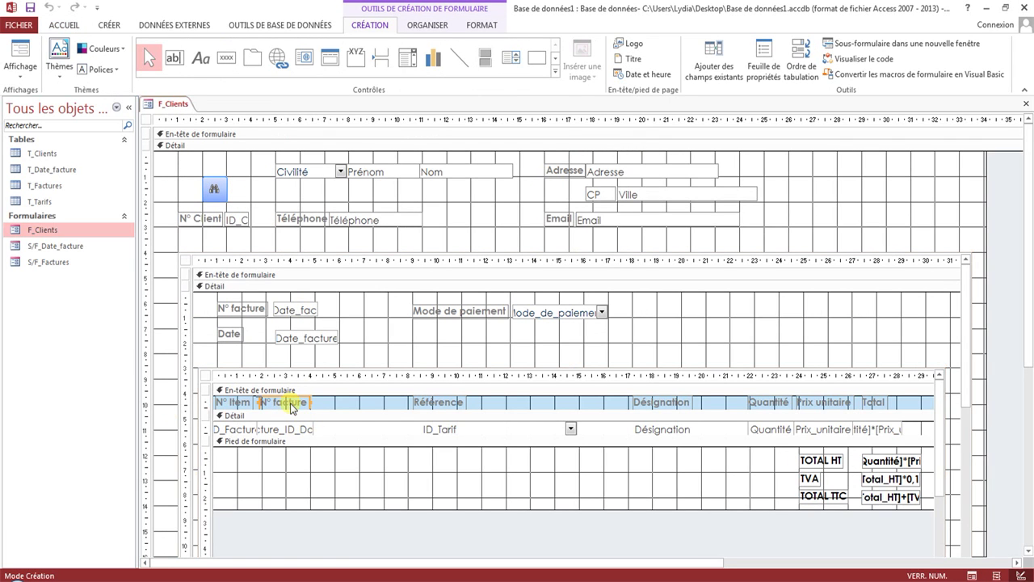
pyautogui.click(284, 401)
pyautogui.click(304, 430)
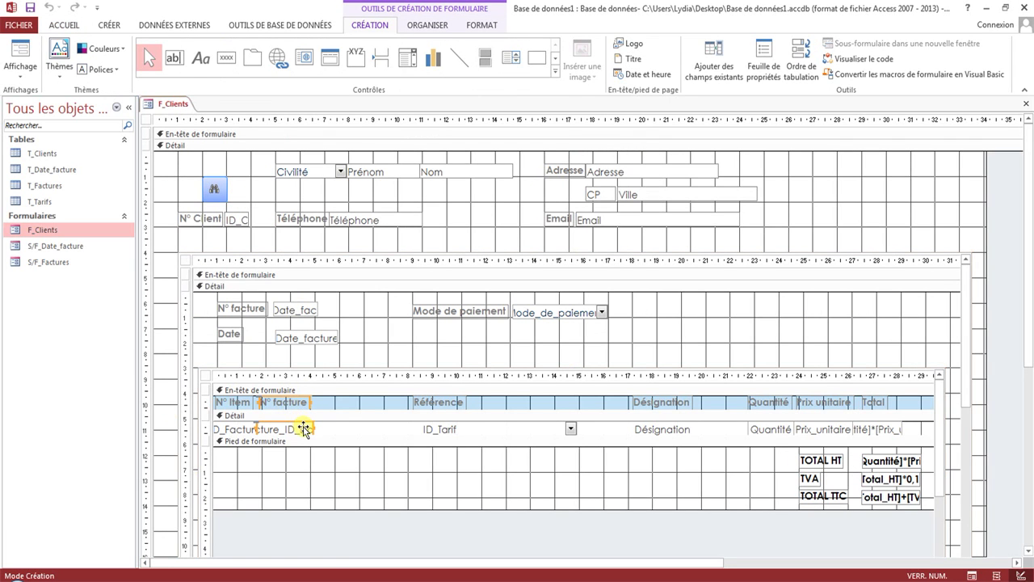
pyautogui.press('Delete')
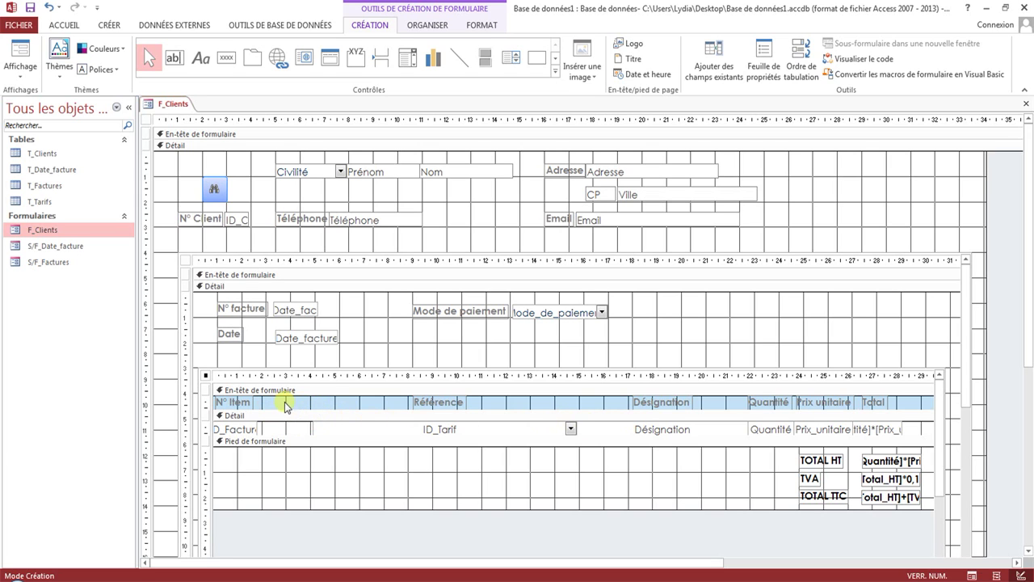
# Step: Shift the Référence through Total header labels and their detail fields about 1.9 cm left to close the gap after N° Item
pyautogui.moveTo(282, 399); pyautogui.dragTo(908, 431)
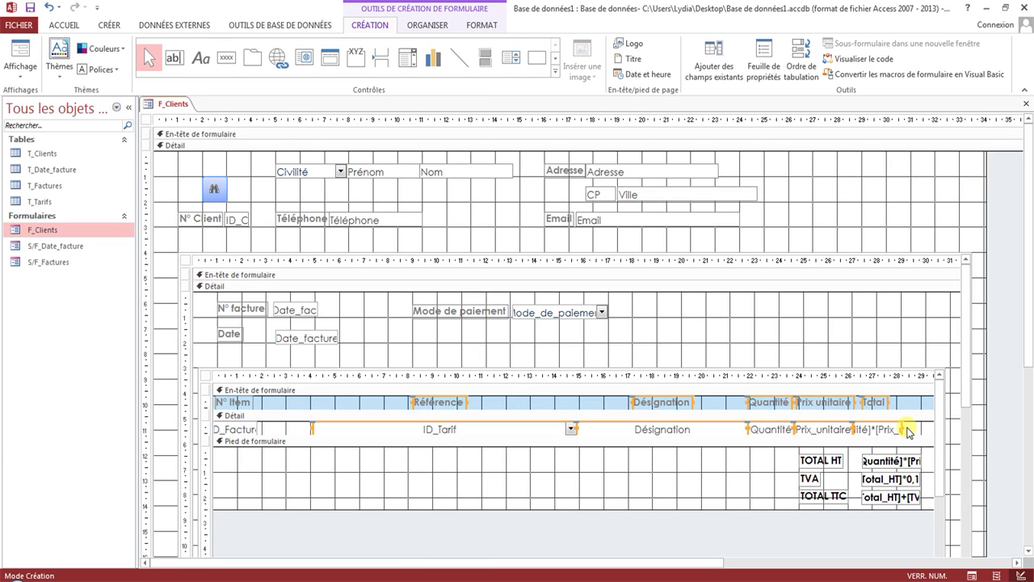
pyautogui.press('Left')
pyautogui.press('Left')
pyautogui.press('Left')
pyautogui.press('Left')
pyautogui.press('Left')
pyautogui.press('Left')
pyautogui.press('Left')
pyautogui.press('Left')
pyautogui.press('Left')
pyautogui.press('Left')
pyautogui.press('Left')
pyautogui.press('Left')
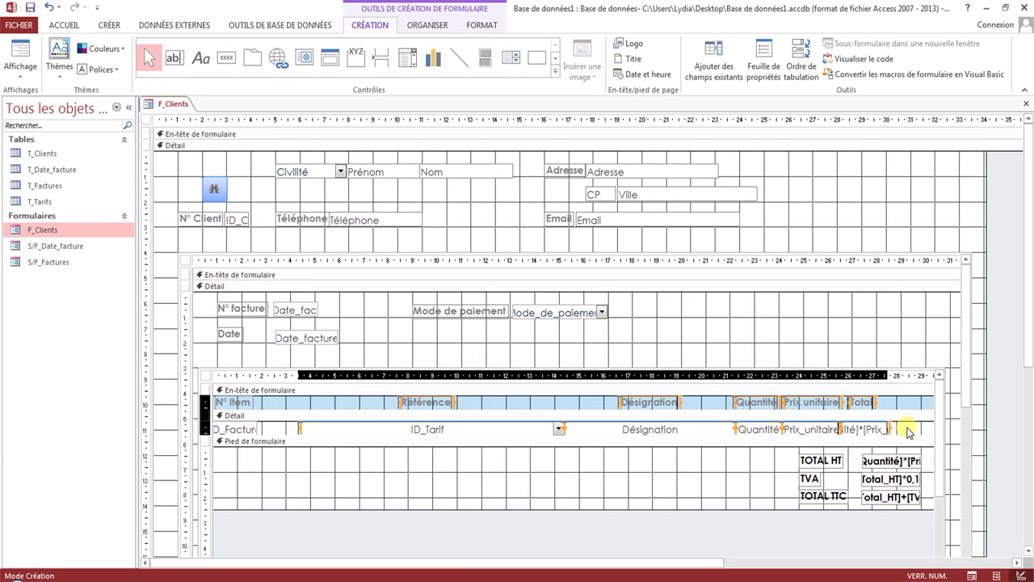
pyautogui.press('Right')
pyautogui.press('Right')
pyautogui.press('Right')
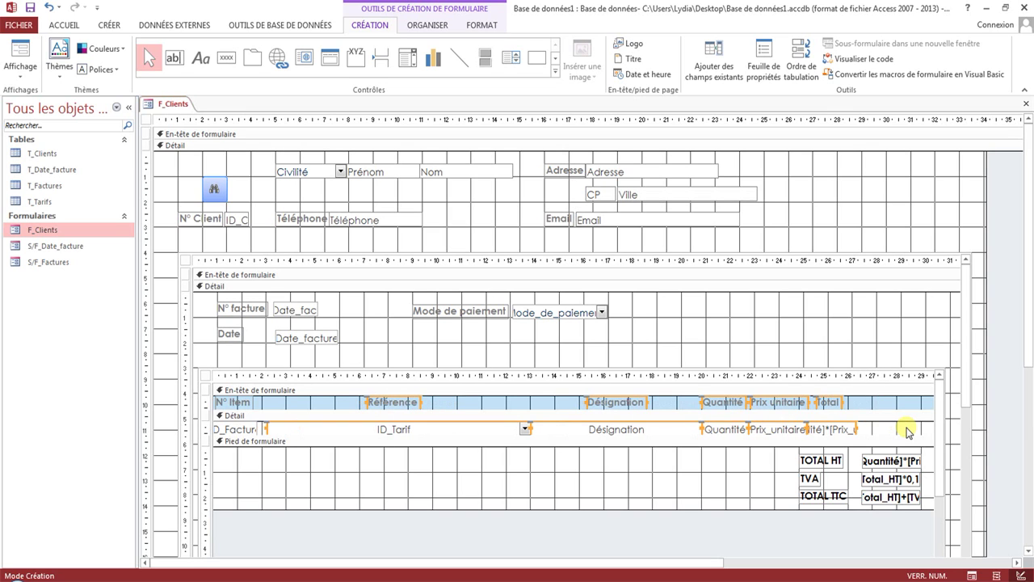
# Step: Nudge the item columns slightly left and move the TOTAL HT, TVA and TOTAL TTC labels and fields about 1.6 cm left, then check Form view
pyautogui.press('Left')
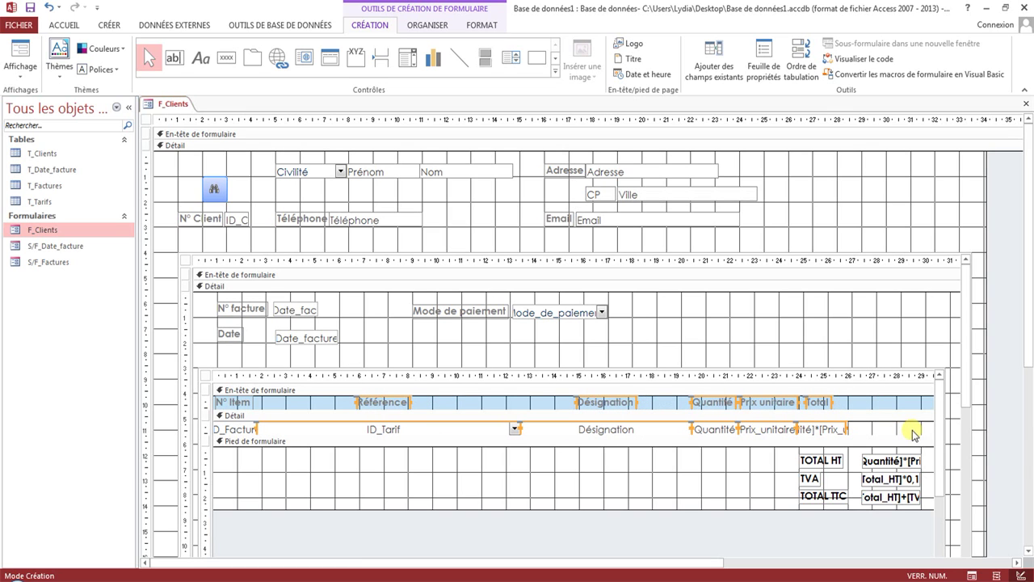
pyautogui.moveTo(889, 494); pyautogui.dragTo(908, 501)
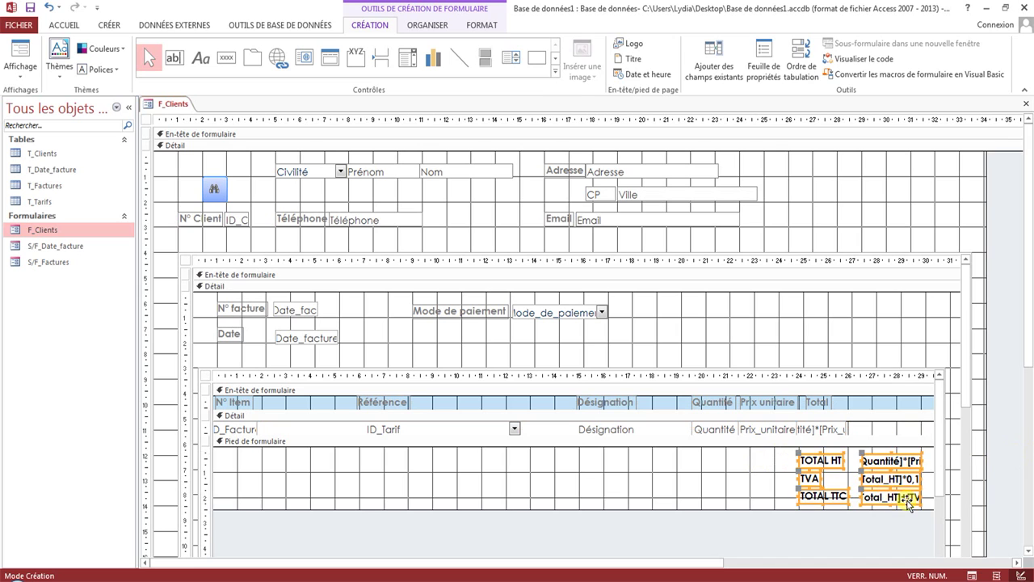
pyautogui.press('Left')
pyautogui.press('Left')
pyautogui.press('Left')
pyautogui.press('Left')
pyautogui.press('Left')
pyautogui.press('Left')
pyautogui.press('Left')
pyautogui.press('Left')
pyautogui.press('Left')
pyautogui.press('Left')
pyautogui.press('Left')
pyautogui.press('Left')
pyautogui.press('Left')
pyautogui.press('Left')
pyautogui.press('Left')
pyautogui.press('Left')
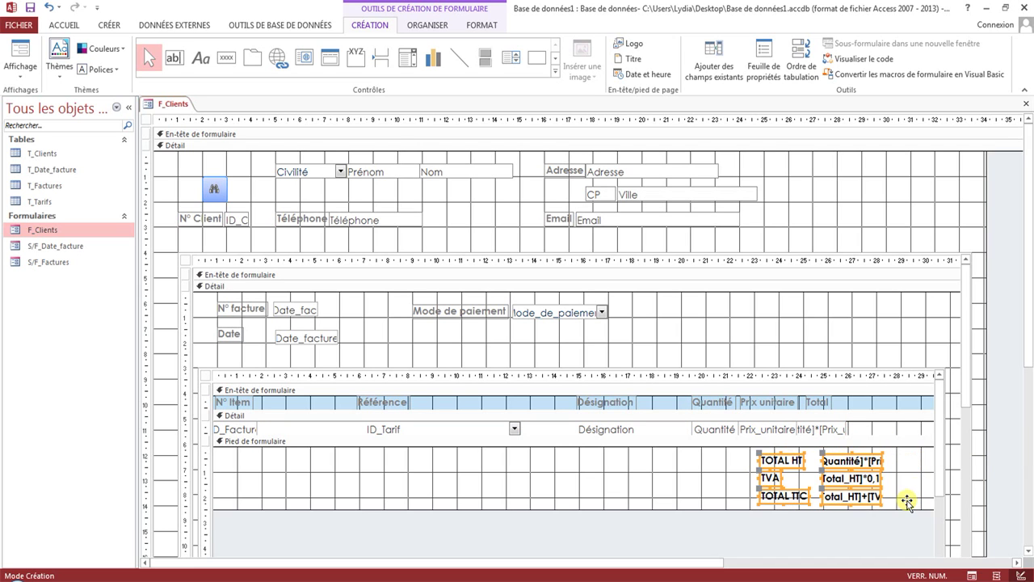
pyautogui.click(907, 501)
pyautogui.rightClick(172, 103)
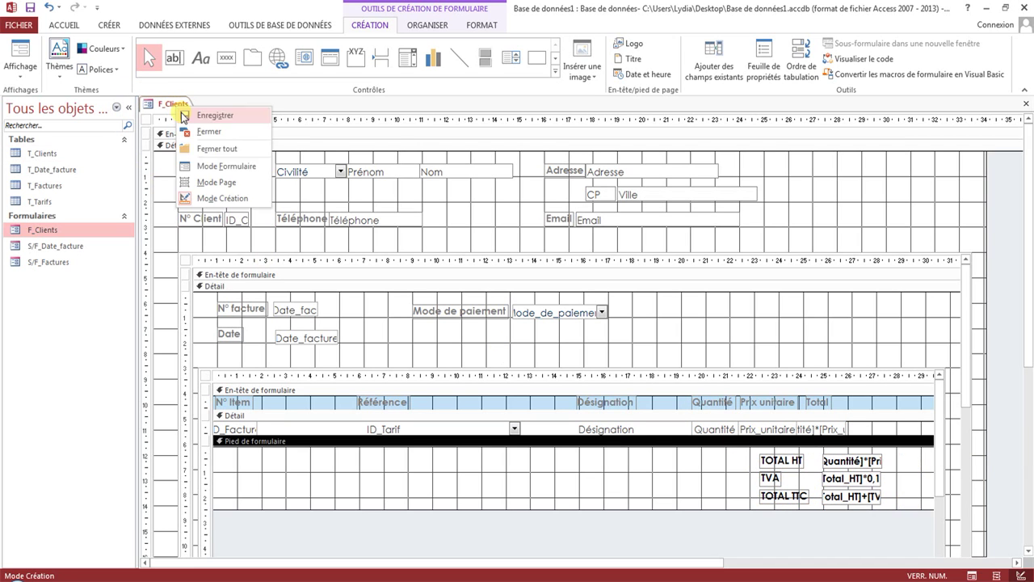
pyautogui.click(205, 169)
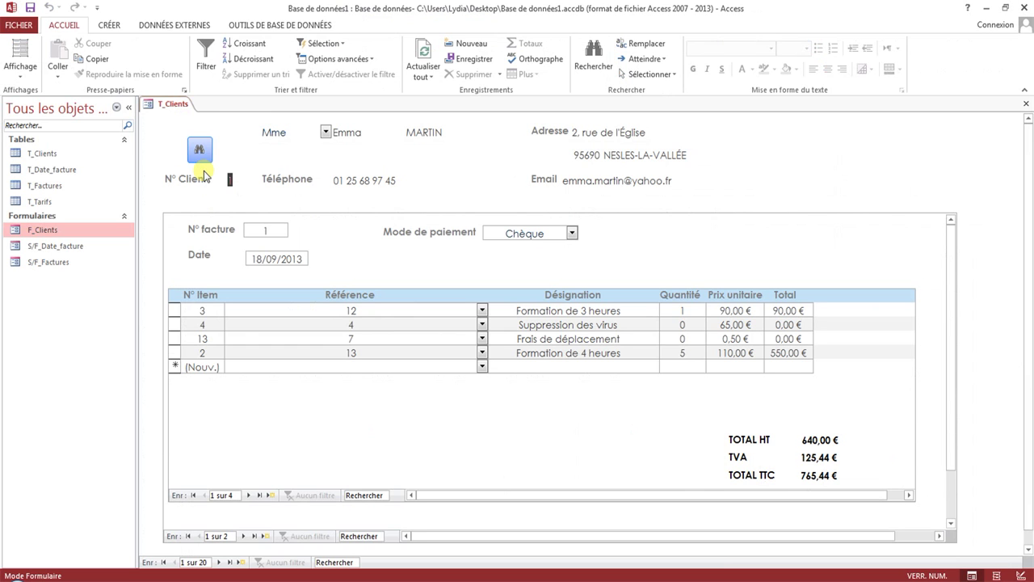
# Step: Back in Design view, move the TOTAL HT, TVA and TOTAL TTC labels and fields about 1.5 cm further left under the Total column
pyautogui.rightClick(174, 105)
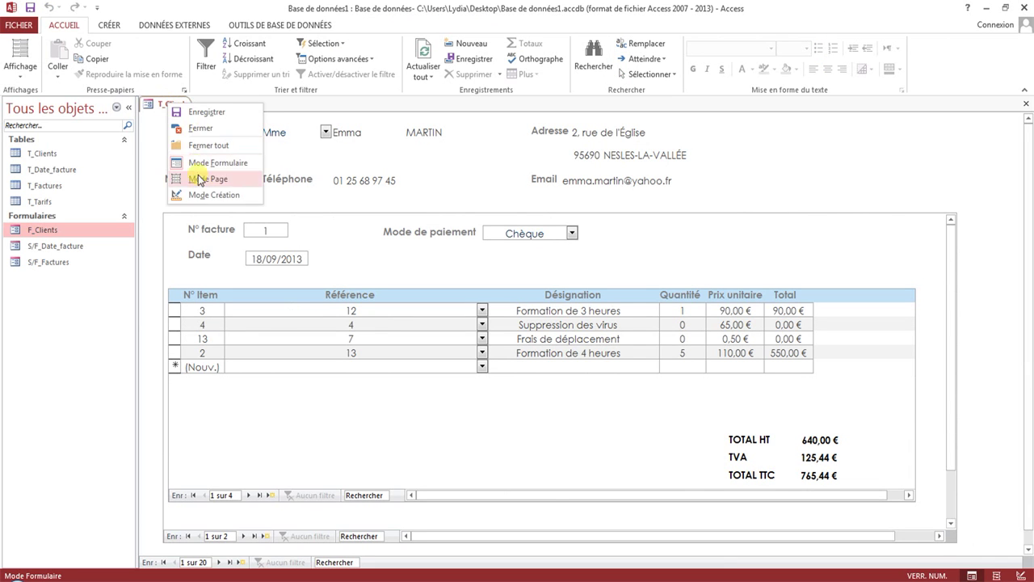
pyautogui.click(212, 197)
pyautogui.click(746, 449)
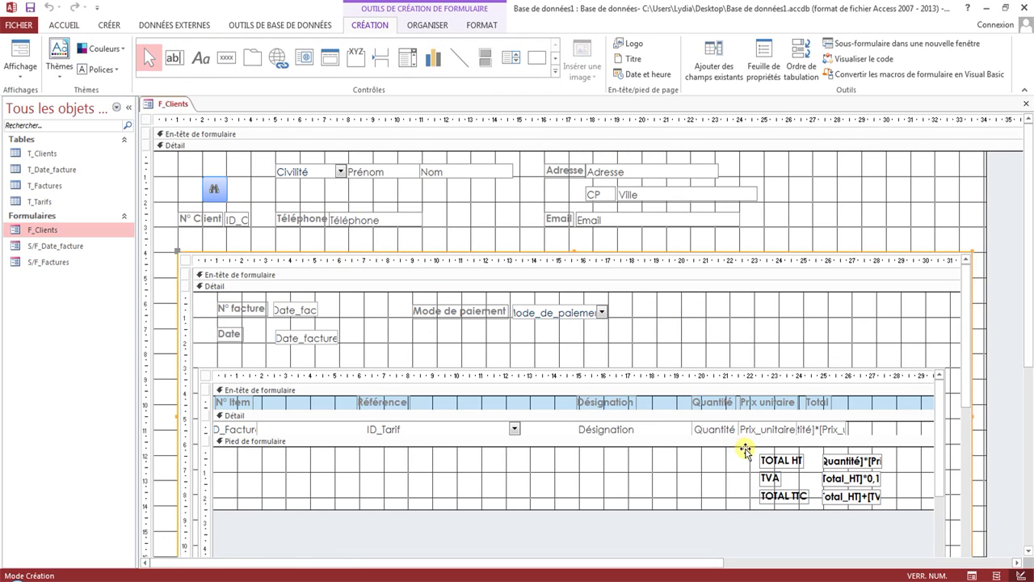
pyautogui.click(746, 449)
pyautogui.moveTo(746, 451); pyautogui.dragTo(918, 501)
pyautogui.press('Left')
pyautogui.press('Left')
pyautogui.press('Left')
pyautogui.press('Left')
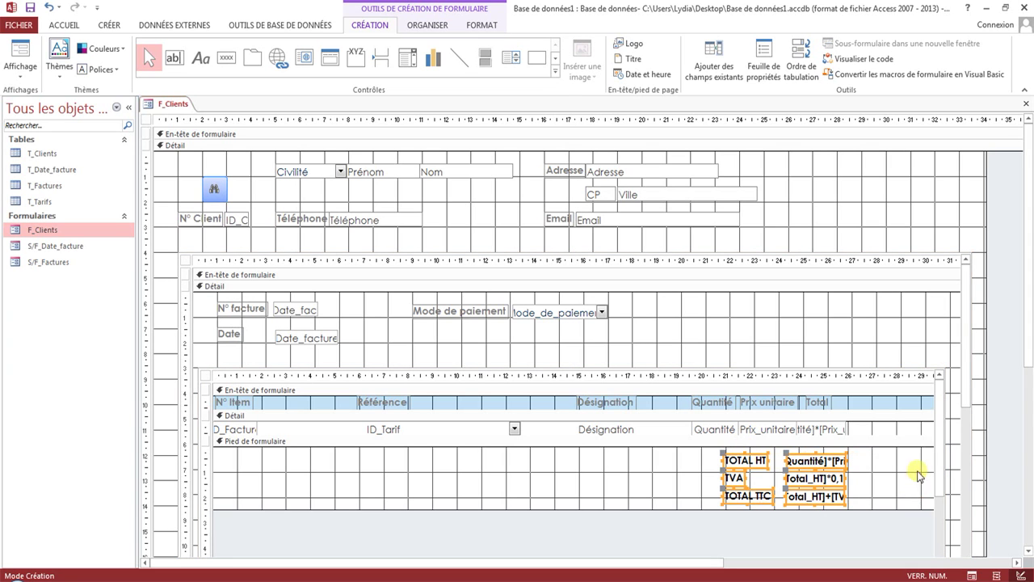
# Step: Narrow the S/F_Factures subform control by about 2 cm at its right edge and show the result in Form view
pyautogui.click(294, 368)
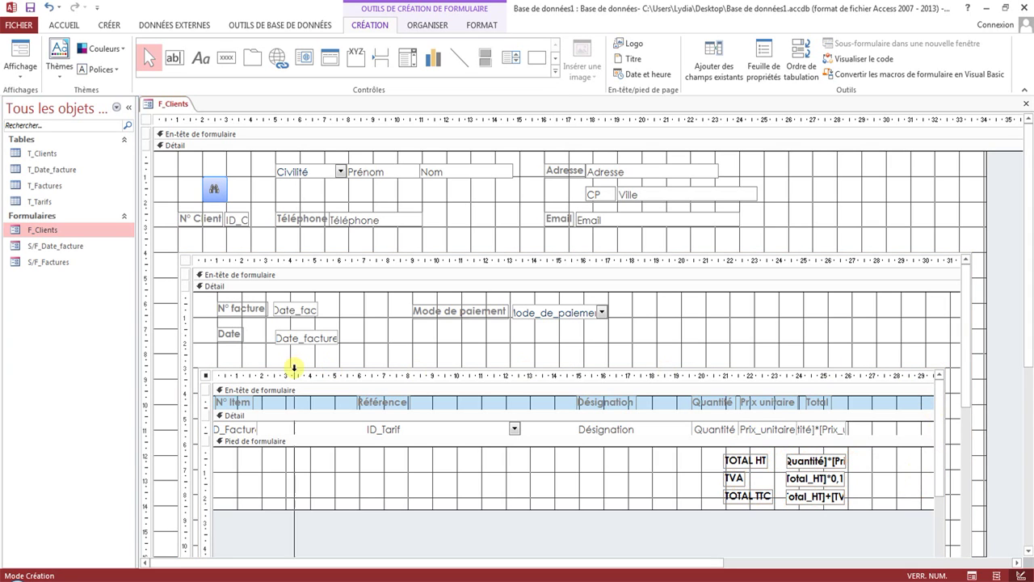
pyautogui.click(703, 368)
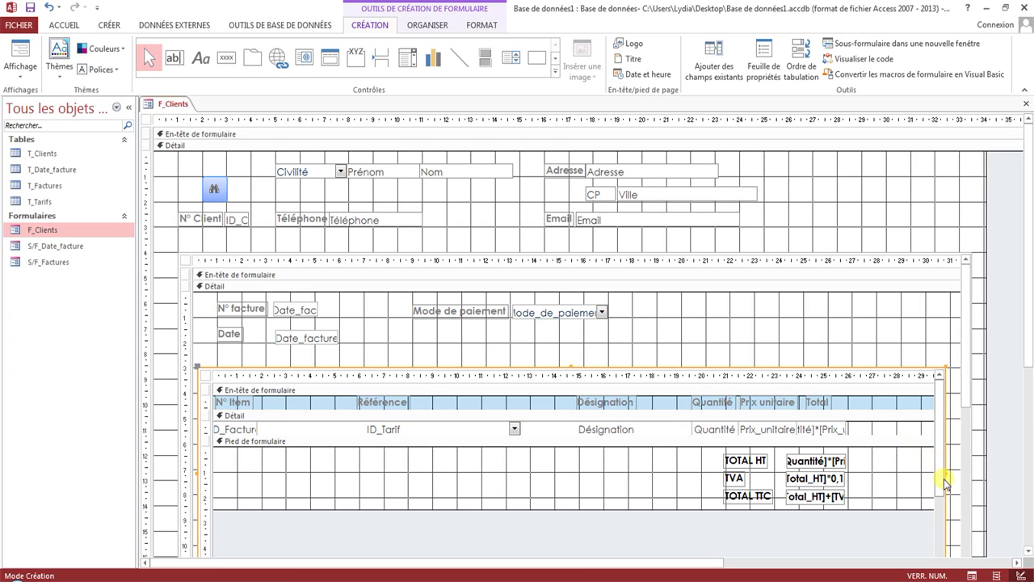
pyautogui.moveTo(945, 471); pyautogui.dragTo(896, 469)
pyautogui.rightClick(160, 103)
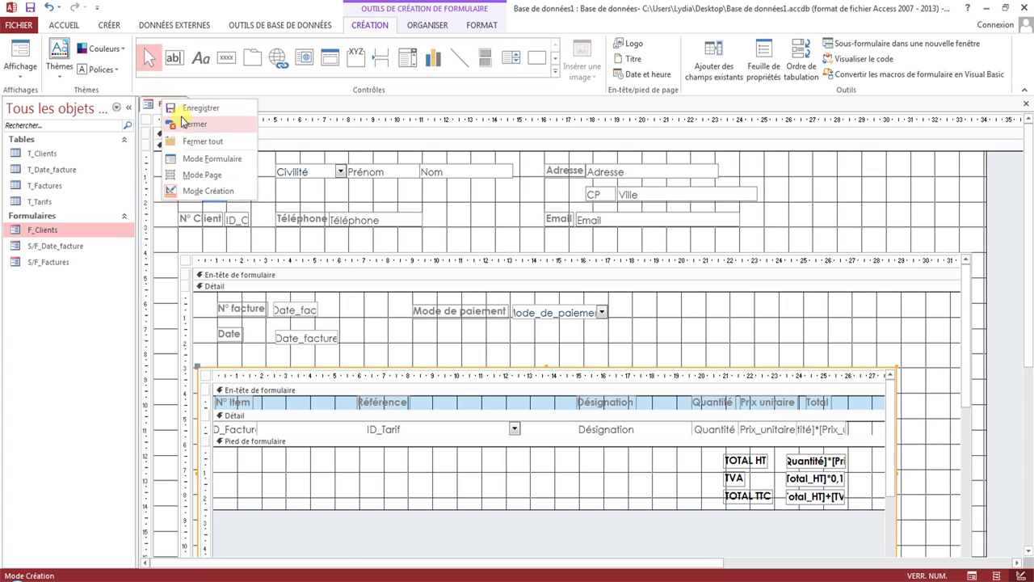
pyautogui.click(196, 157)
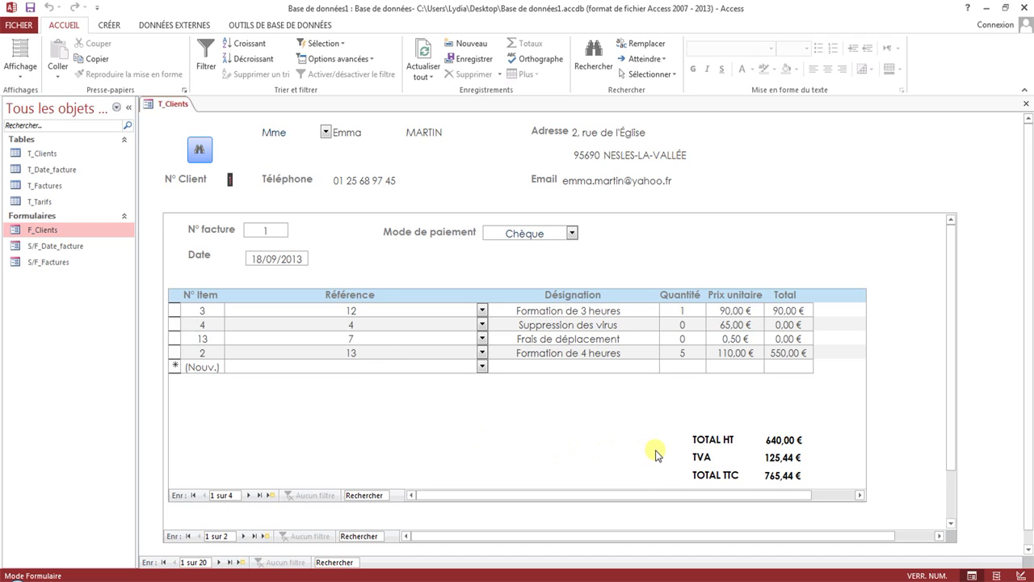
# Step: Close F_Clients, saving the changes to S/F_Date_facture and S/F_Factures, and reopen it
pyautogui.rightClick(168, 109)
pyautogui.click(173, 134)
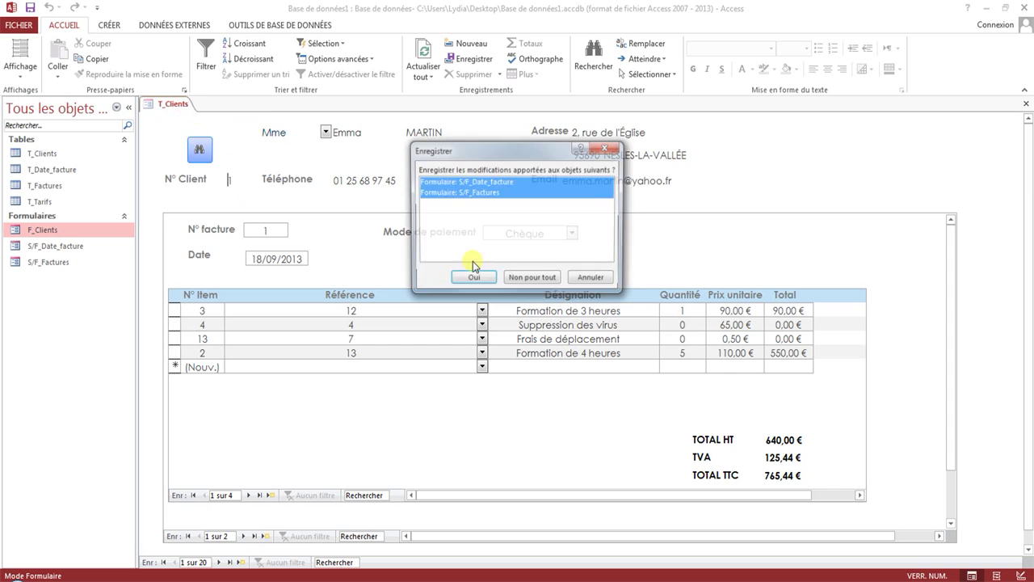
pyautogui.click(474, 277)
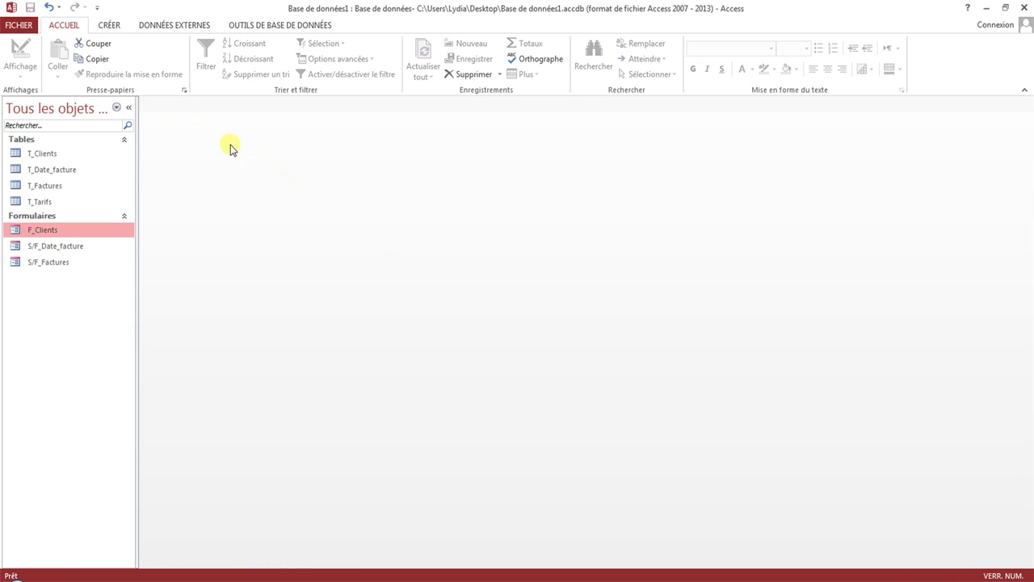
pyautogui.doubleClick(63, 229)
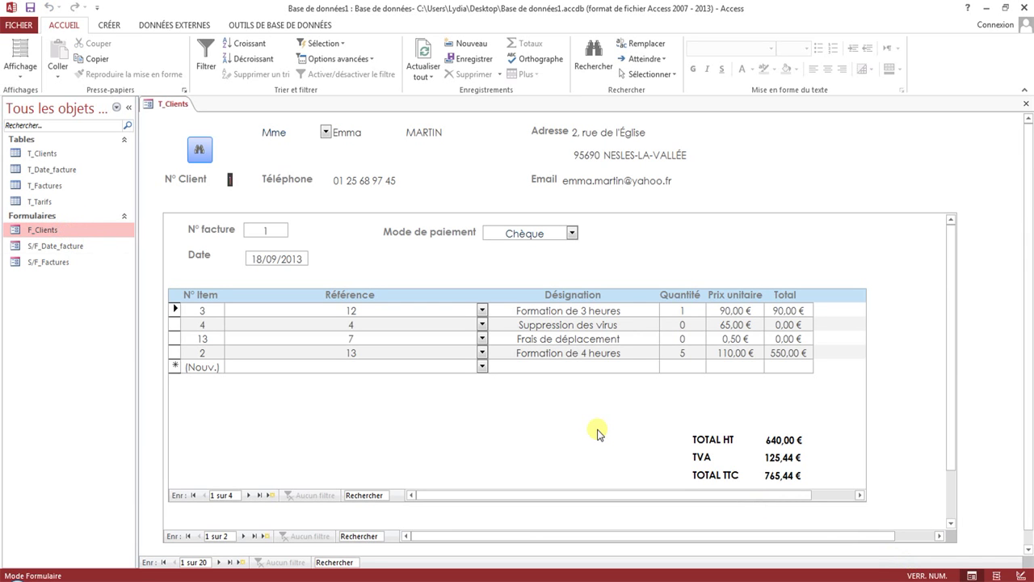
# Step: Add an item with reference 11, Formation de 2 heures, and quantity 1 to the first client's first invoice and save the line
pyautogui.click(482, 367)
pyautogui.click(380, 276)
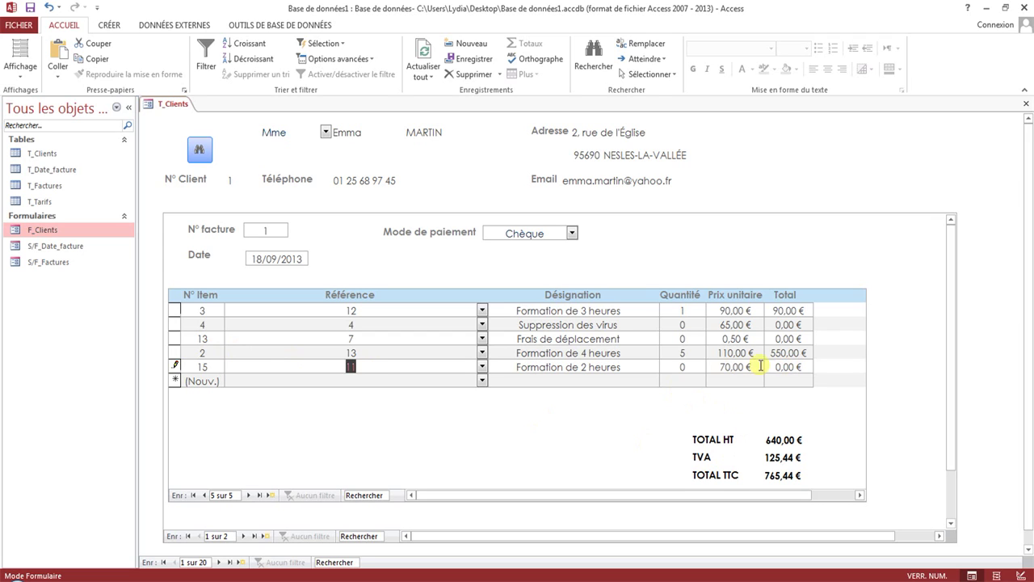
pyautogui.doubleClick(693, 363)
pyautogui.write('1')
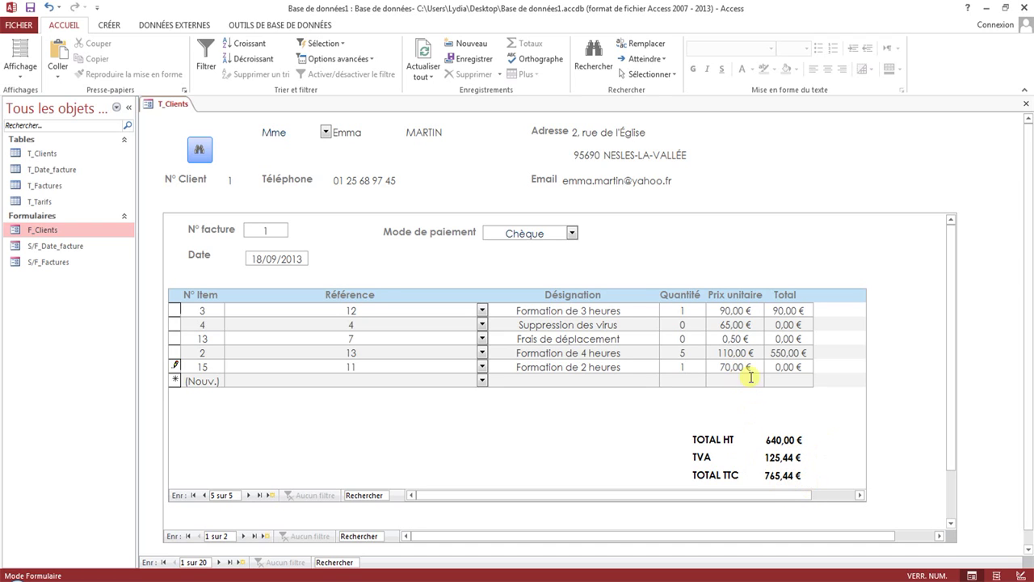
pyautogui.click(288, 355)
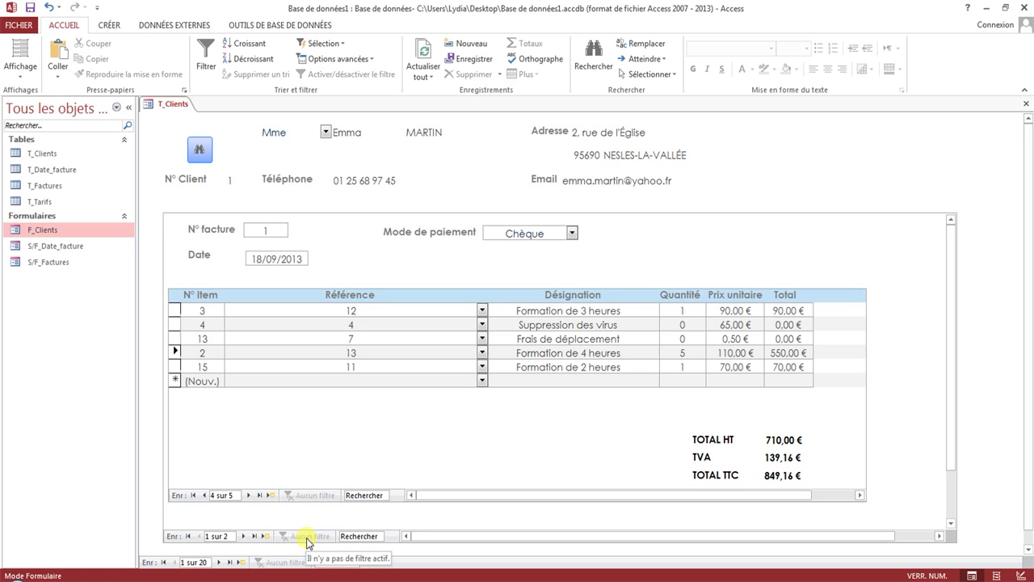
# Step: Open the client search, set it to look in Document actif, and cancel it without entering a search term
pyautogui.click(200, 150)
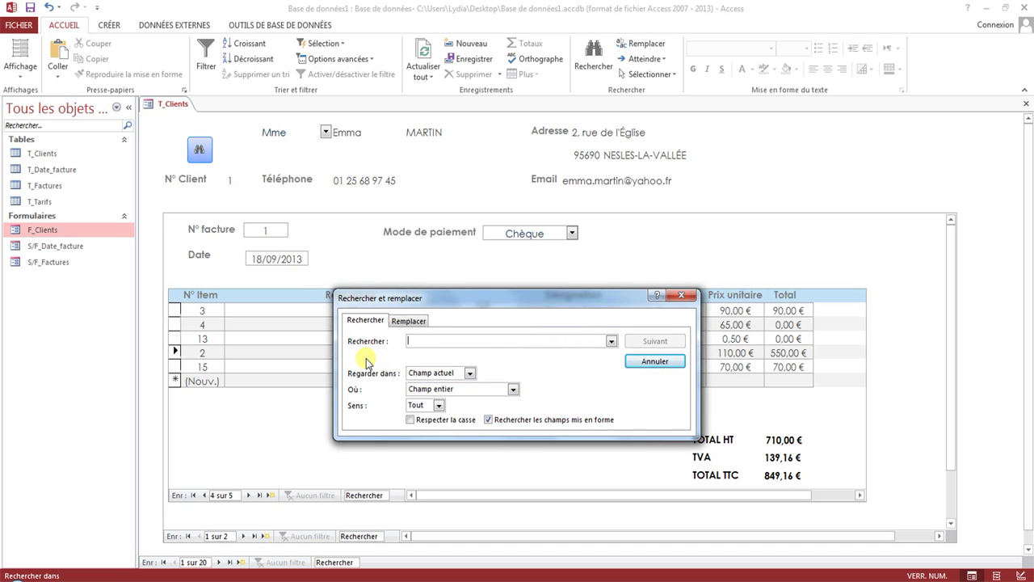
pyautogui.click(445, 377)
pyautogui.click(444, 394)
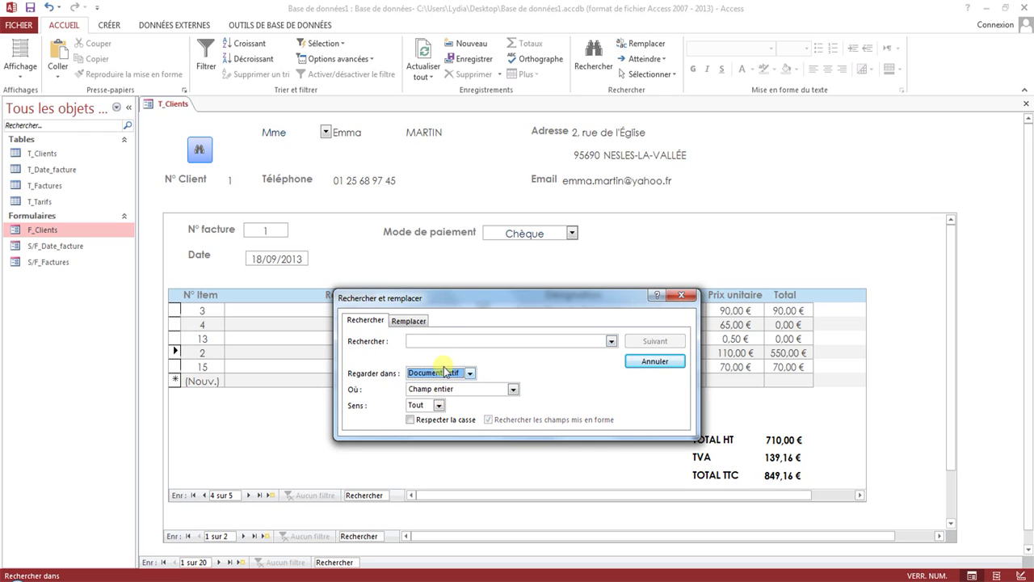
pyautogui.click(444, 340)
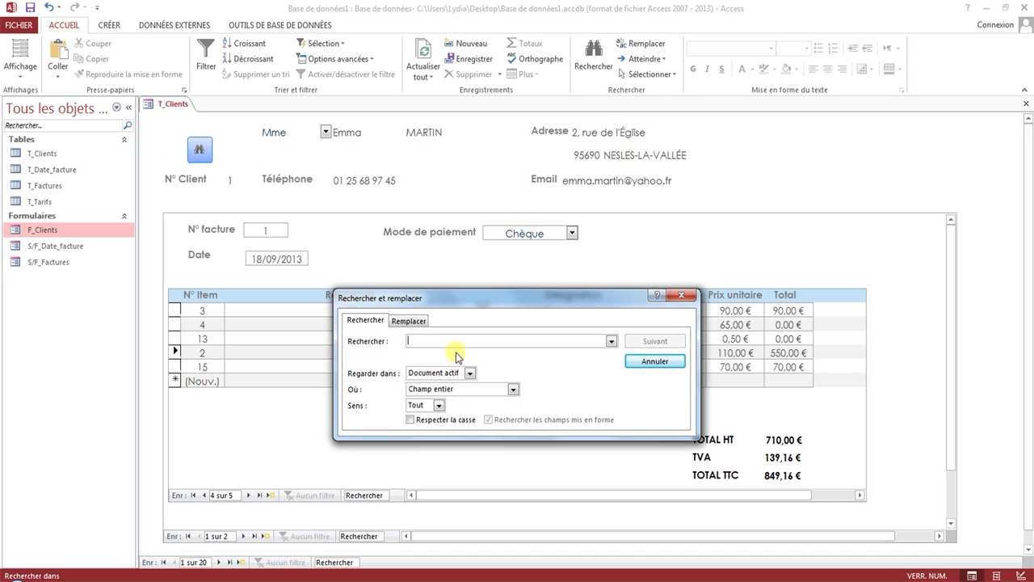
pyautogui.click(657, 365)
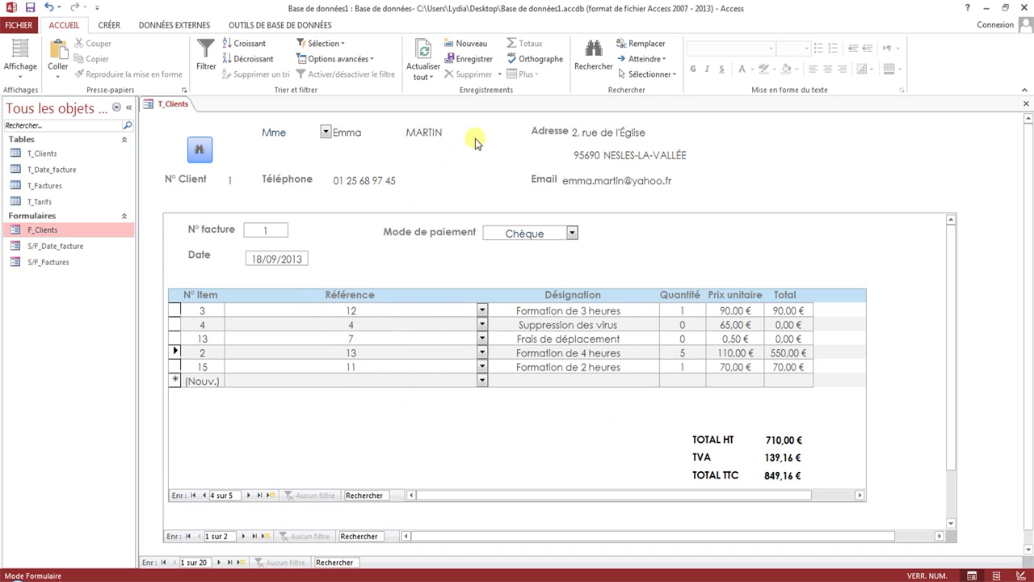
# Step: Open the client search from the last-name field, set it to look in Champ actuel, and cancel it without searching
pyautogui.click(422, 132)
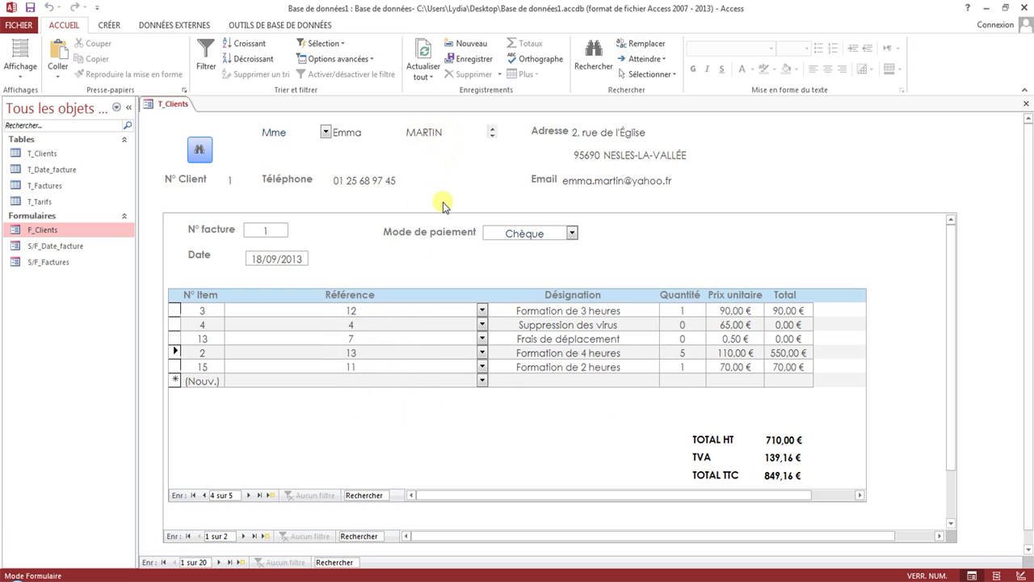
pyautogui.click(202, 152)
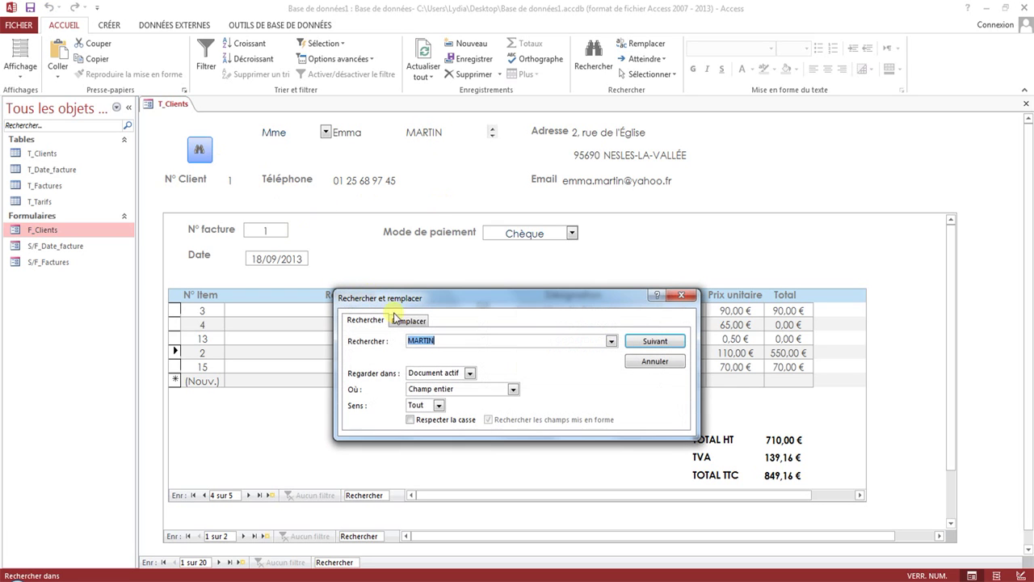
pyautogui.click(420, 374)
pyautogui.click(433, 386)
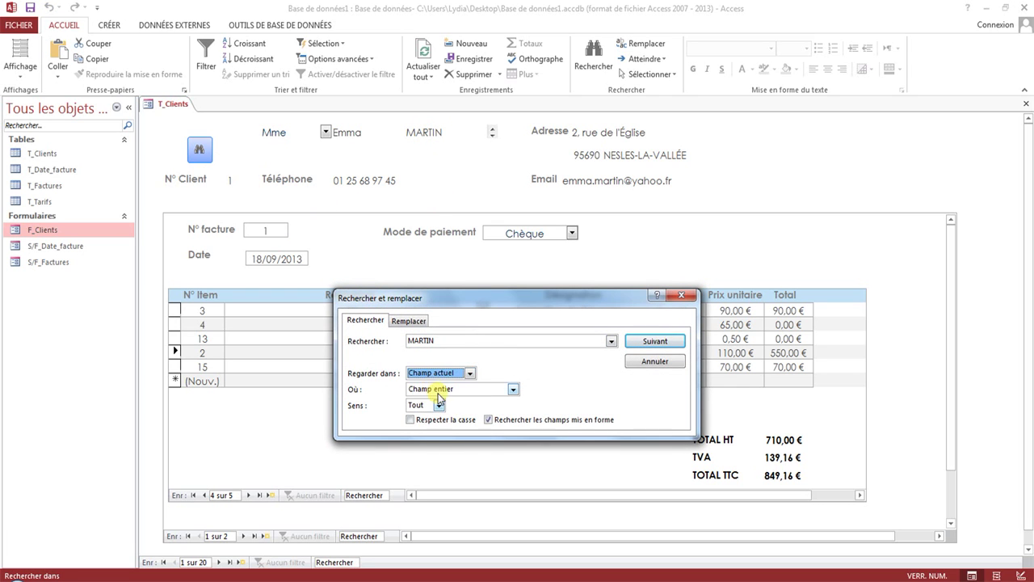
pyautogui.click(437, 340)
pyautogui.doubleClick(459, 344)
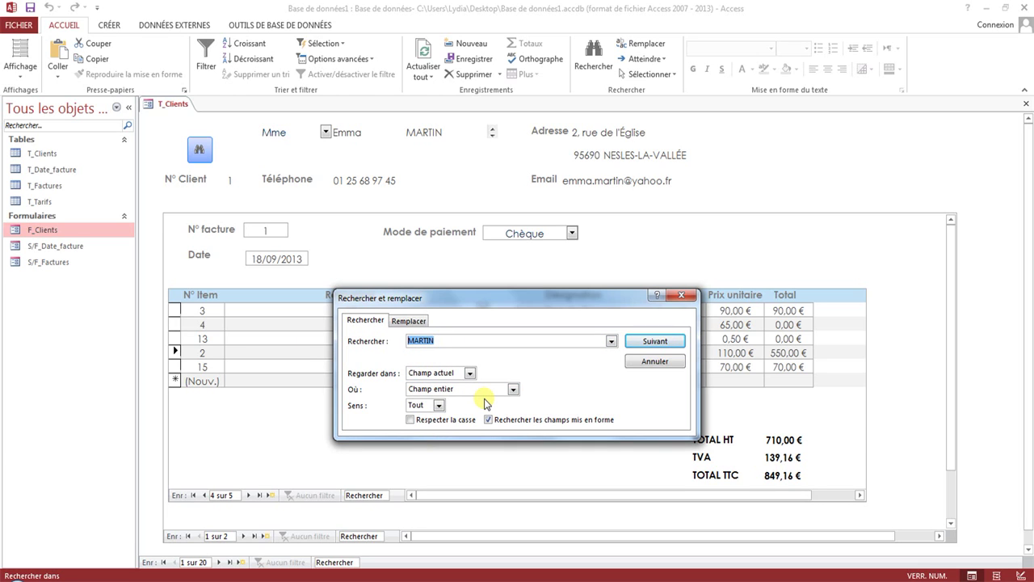
pyautogui.click(653, 362)
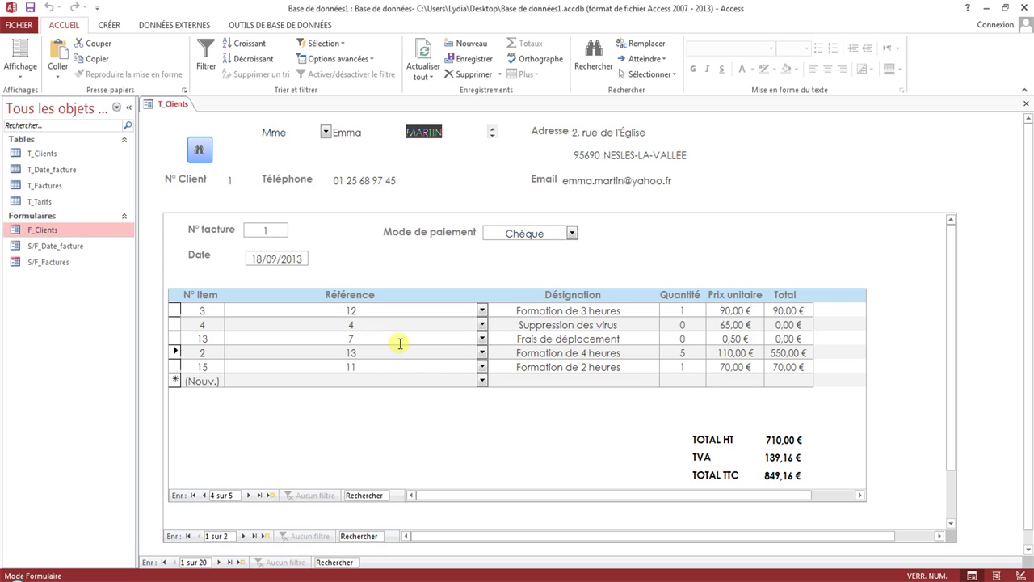
# Step: Try to add reference 4, Suppression des virus, to the second client before creating an invoice, and close the form discarding the entry
pyautogui.click(229, 562)
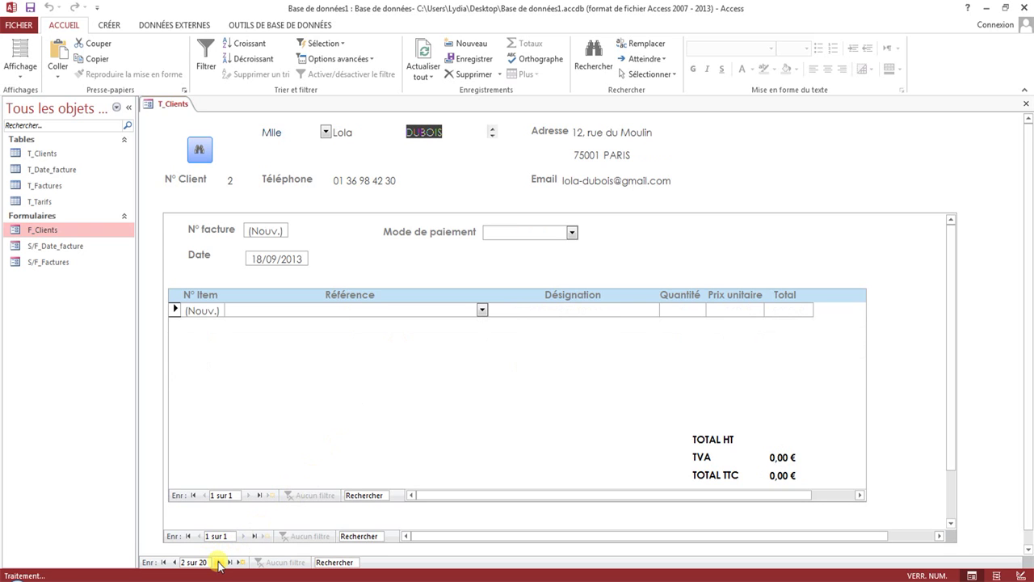
pyautogui.click(482, 310)
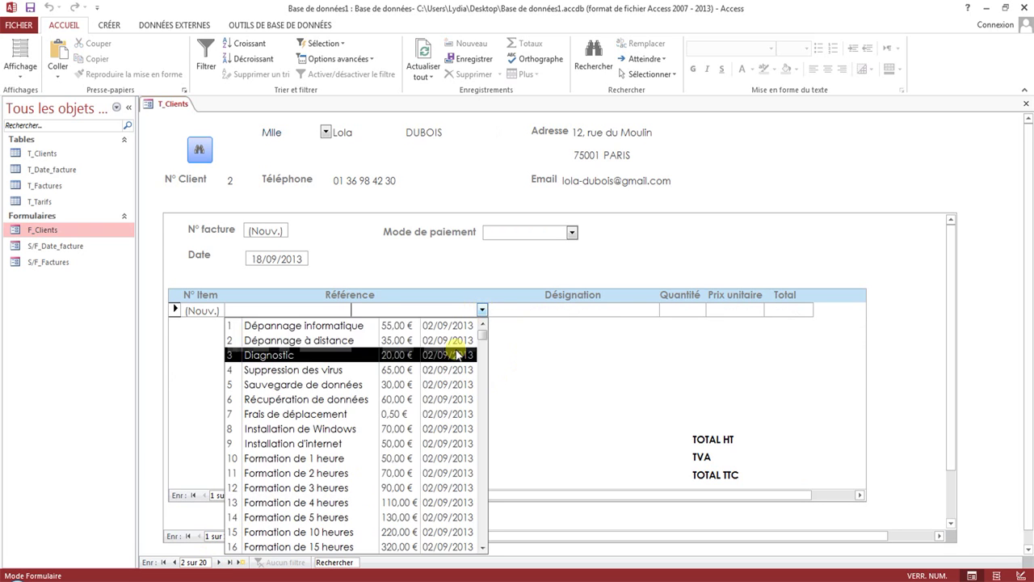
pyautogui.click(459, 355)
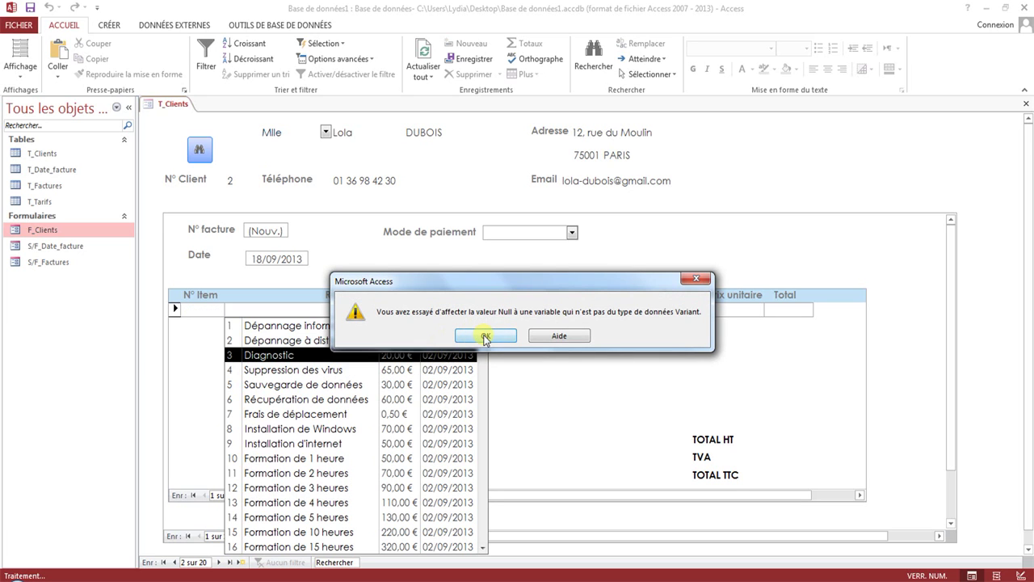
pyautogui.click(486, 336)
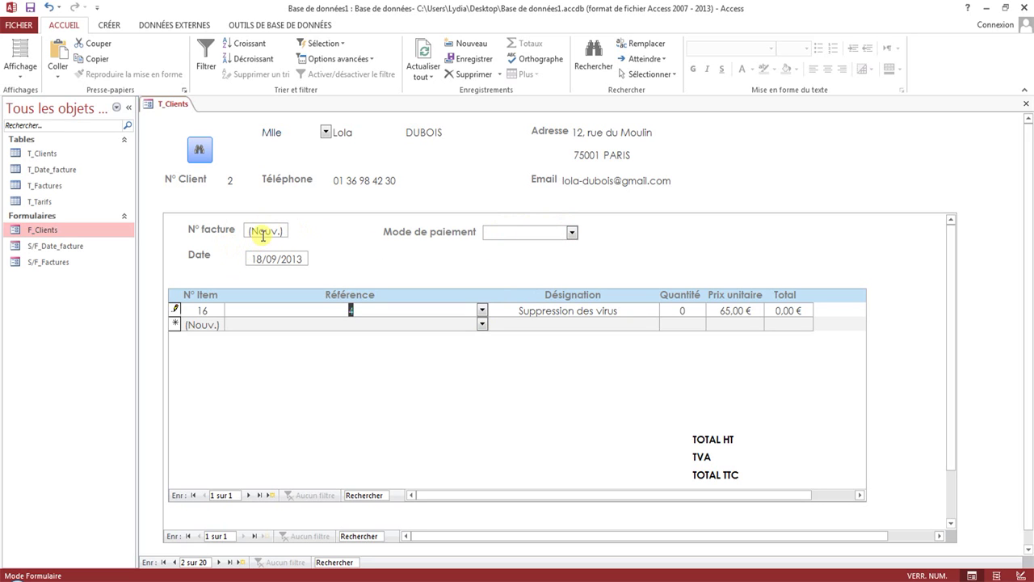
pyautogui.rightClick(164, 102)
pyautogui.click(190, 123)
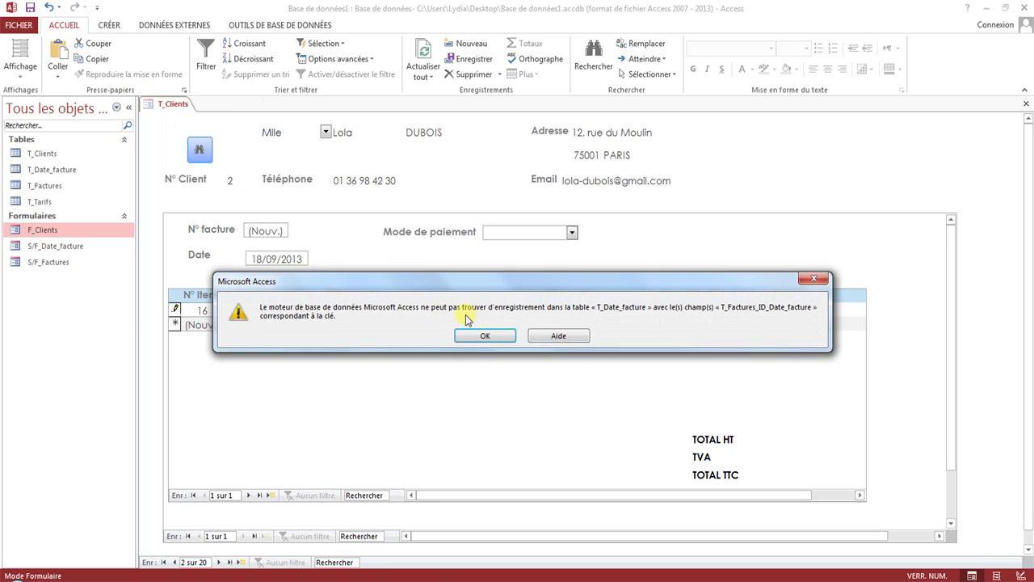
pyautogui.click(489, 338)
pyautogui.click(488, 347)
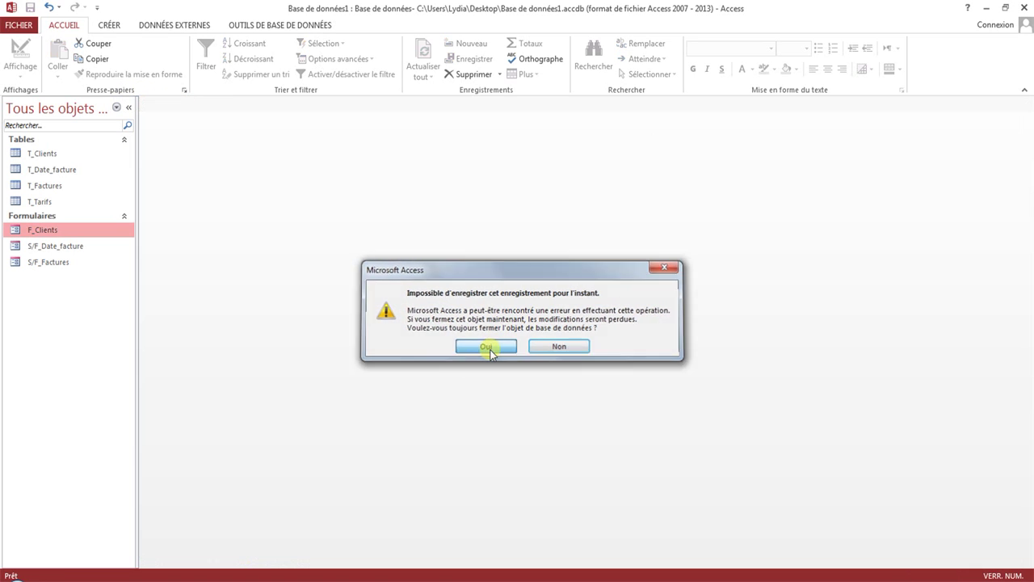
# Step: Reopen F_Clients and go to the second client's record
pyautogui.doubleClick(61, 230)
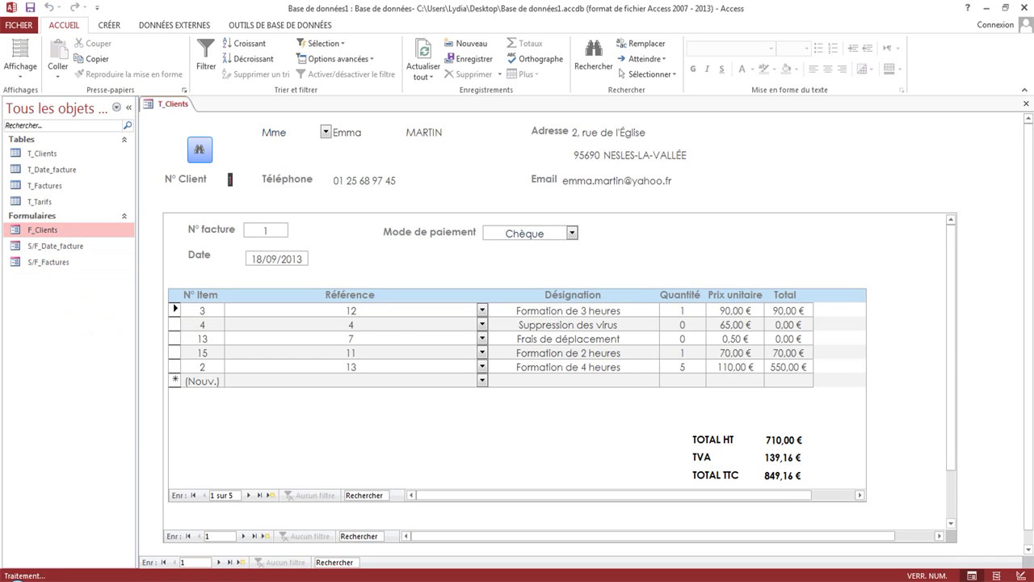
pyautogui.click(229, 564)
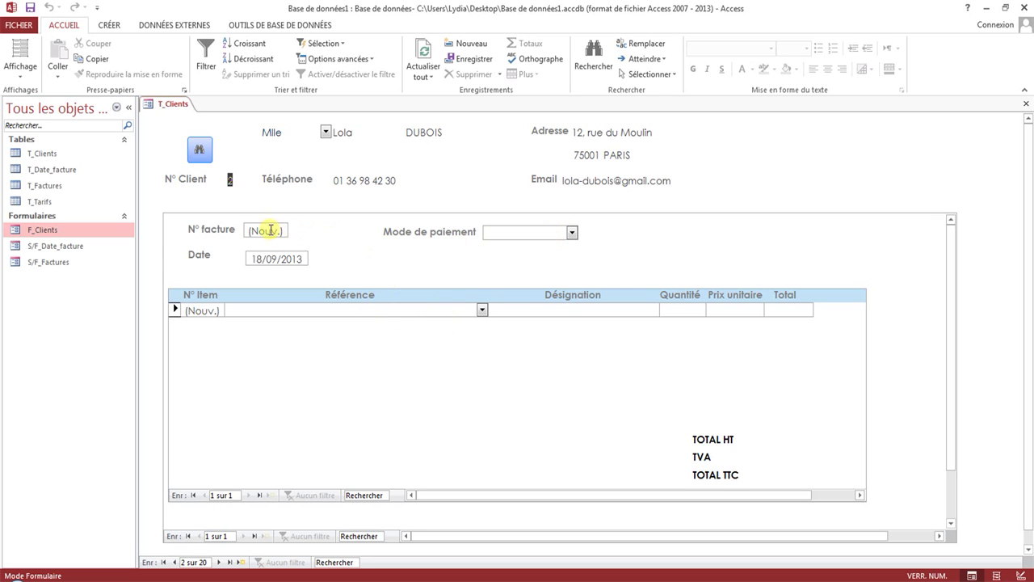
# Step: Start the second client's invoice with Chèque as payment mode and add reference 1, Dépannage informatique, with quantity 1
pyautogui.click(572, 233)
pyautogui.click(563, 247)
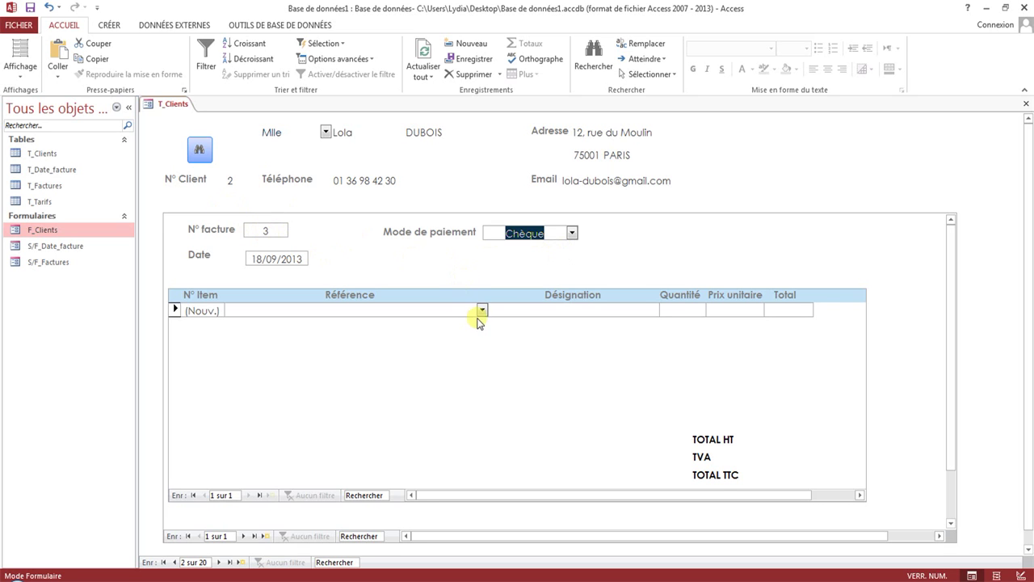
pyautogui.click(482, 310)
pyautogui.click(483, 325)
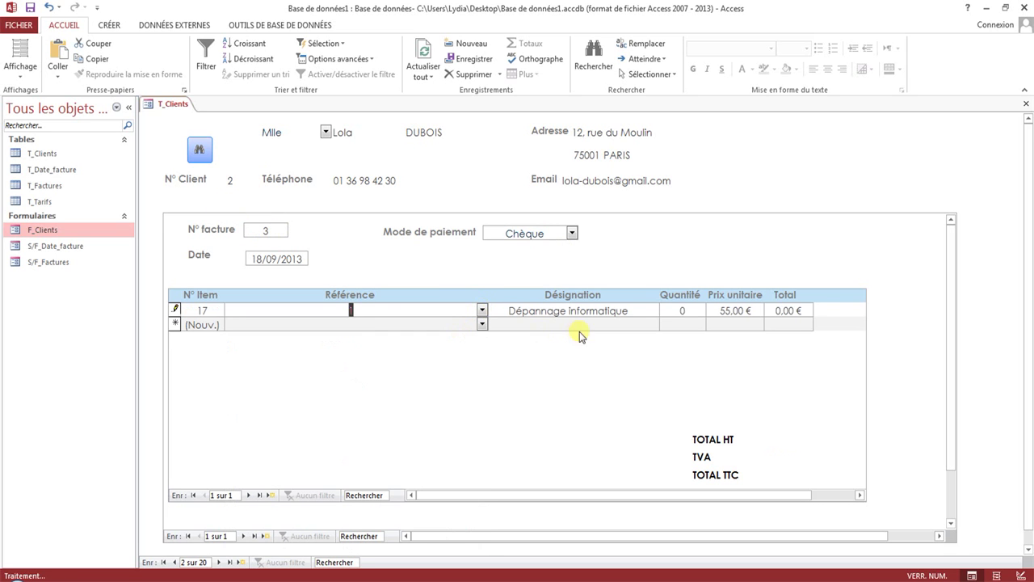
pyautogui.click(683, 312)
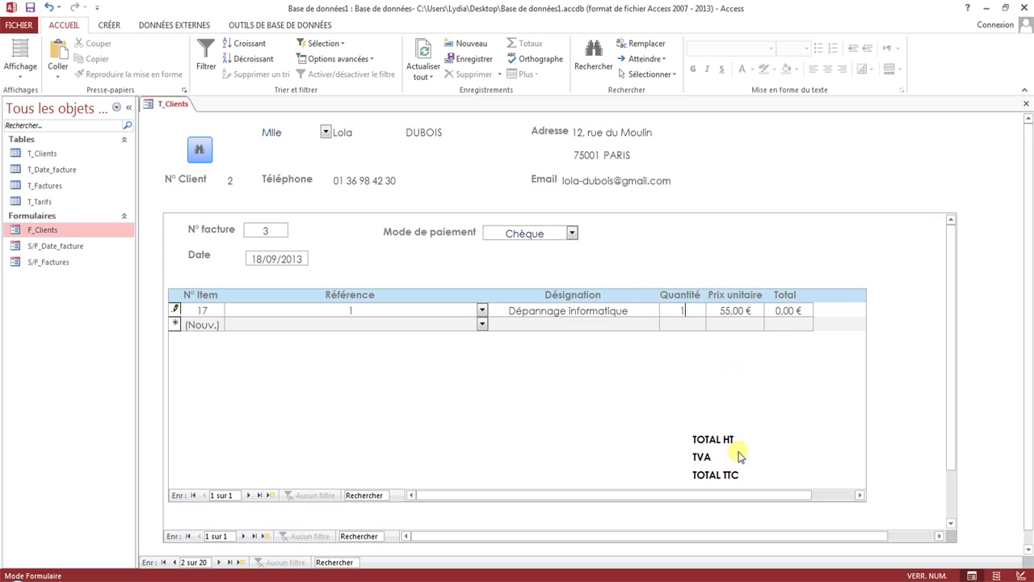
pyautogui.write('1')
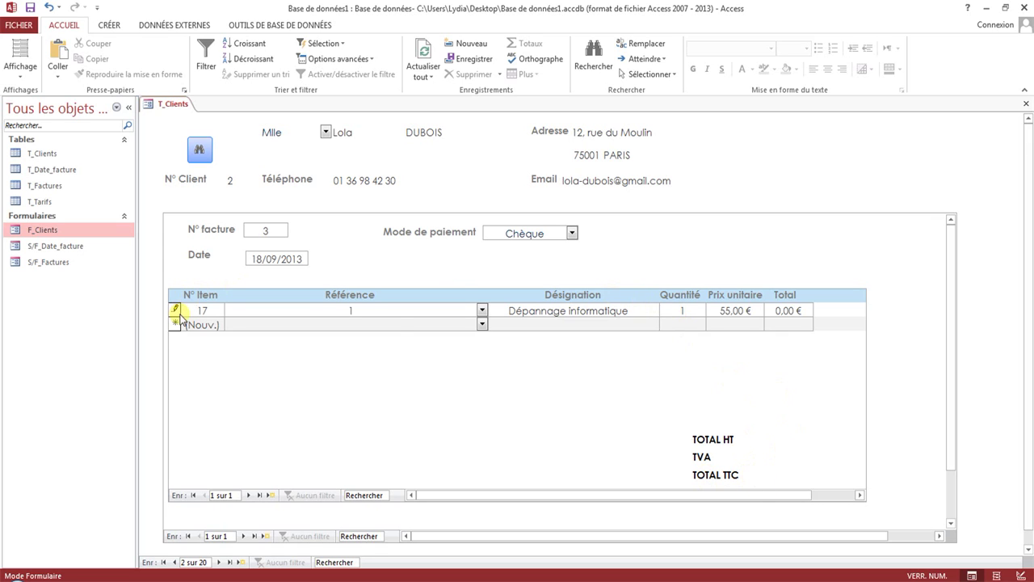
pyautogui.click(397, 326)
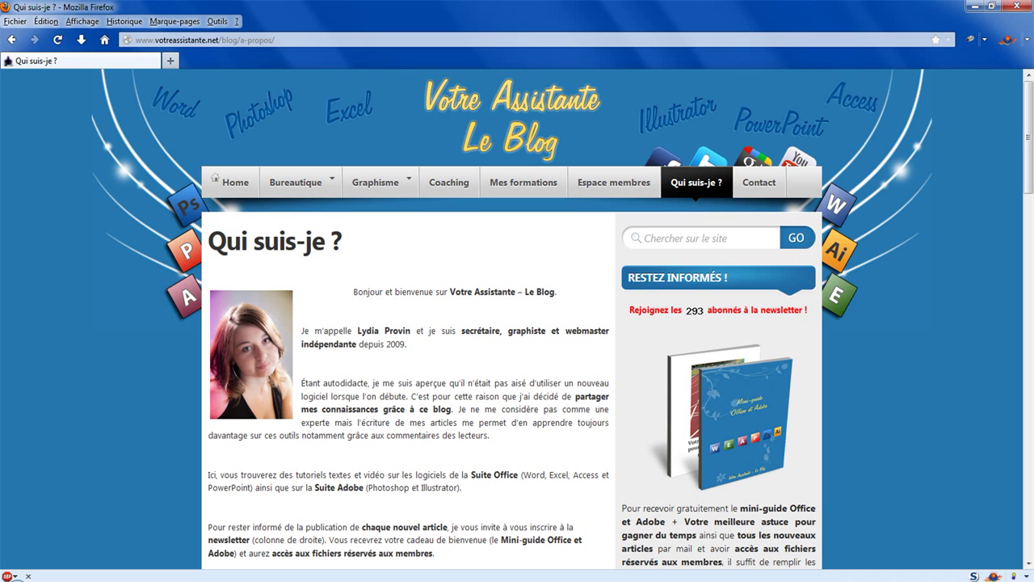
# Step: Switch to Firefox and examine the newsletter sign-up form on the Qui suis-je ? page of the Votre Assistante blog
pyautogui.scroll(-5, 598, 317)
pyautogui.click(663, 306)
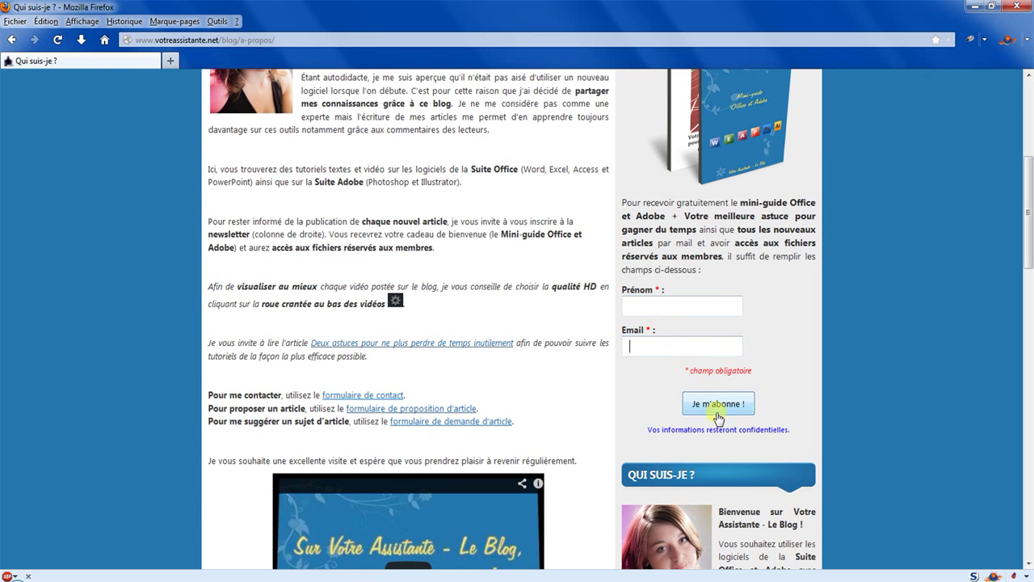
pyautogui.scroll(5, 718, 412)
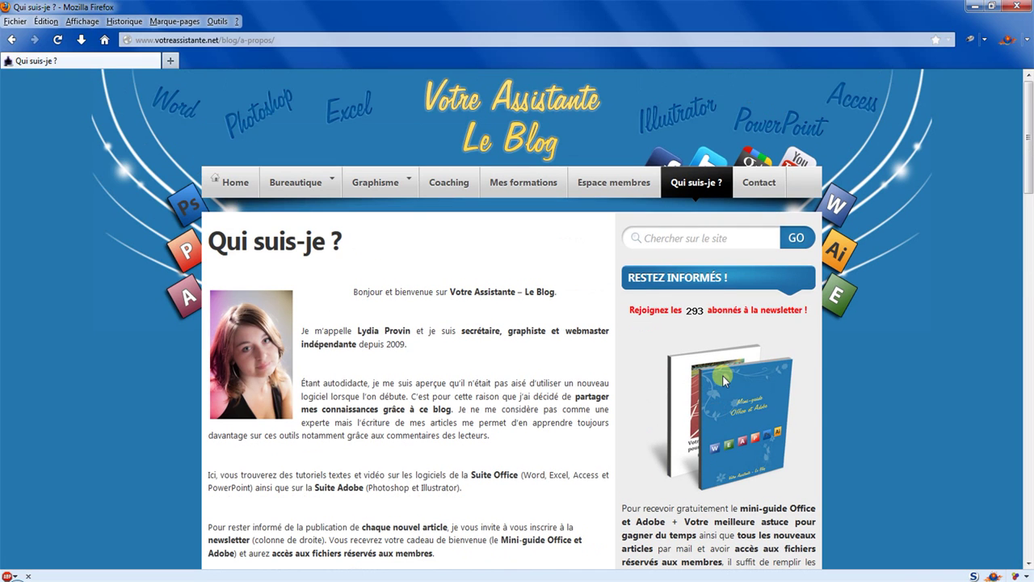